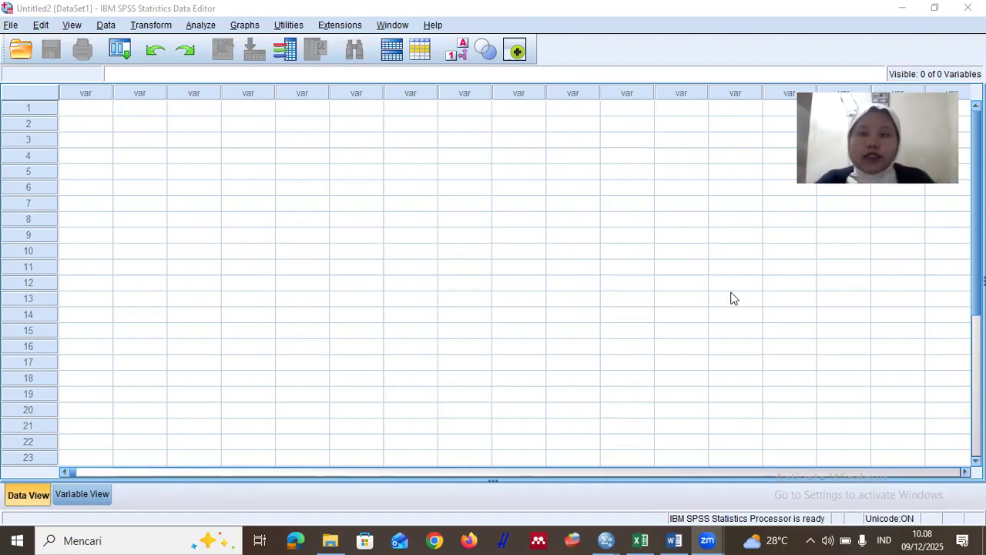
# - Create the first variable in Variable View with the name Jenis
pyautogui.click(94, 107)
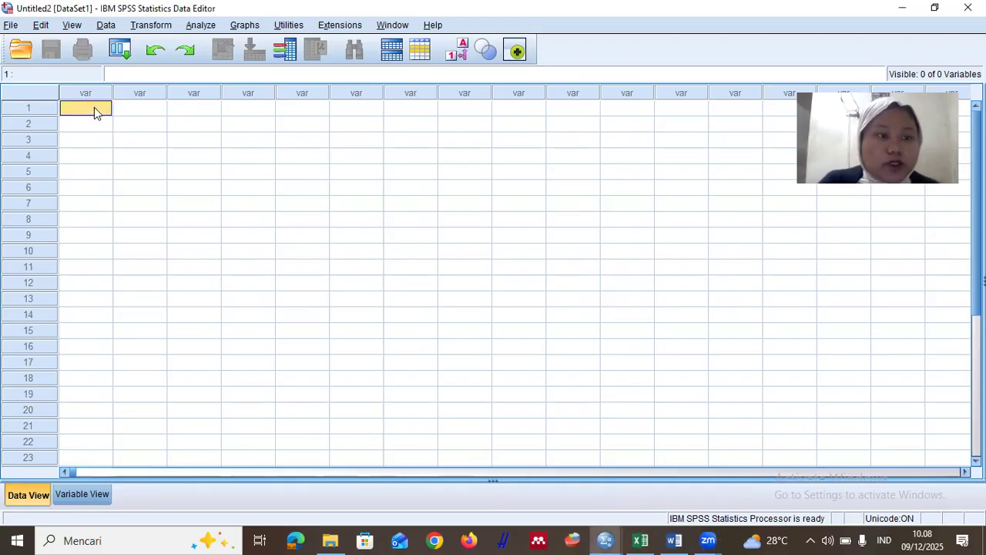
pyautogui.click(90, 494)
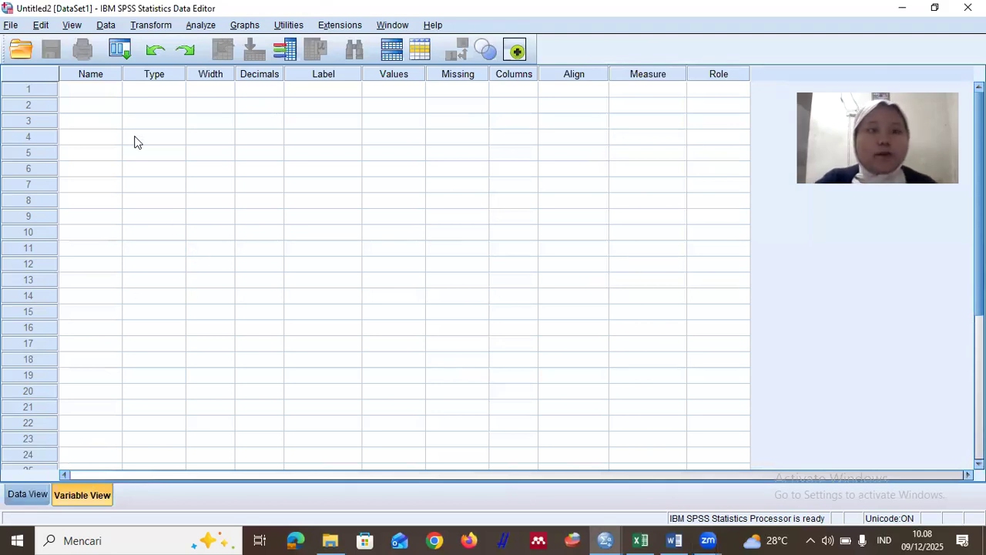
pyautogui.click(108, 93)
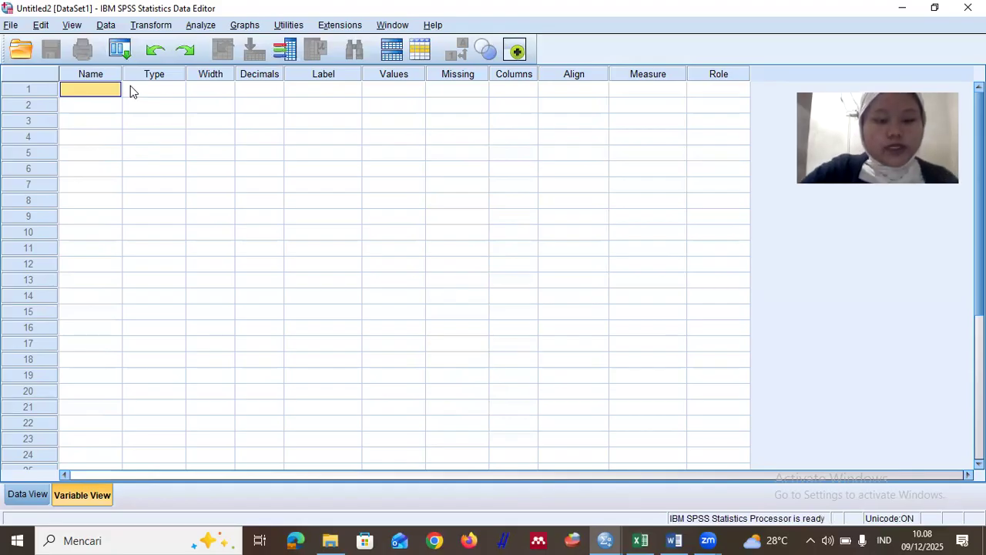
pyautogui.write('Jenis')
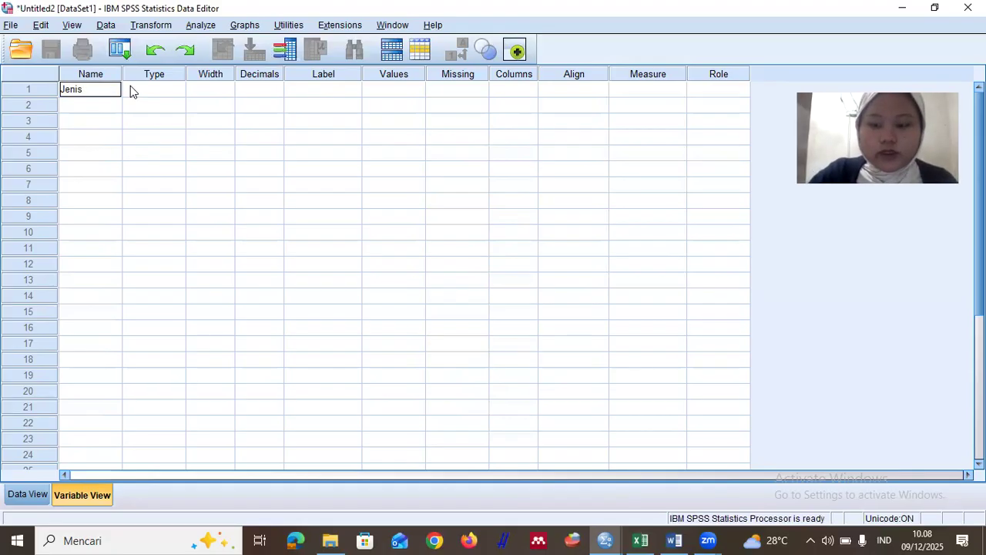
pyautogui.press('Return')
pyautogui.write('_')
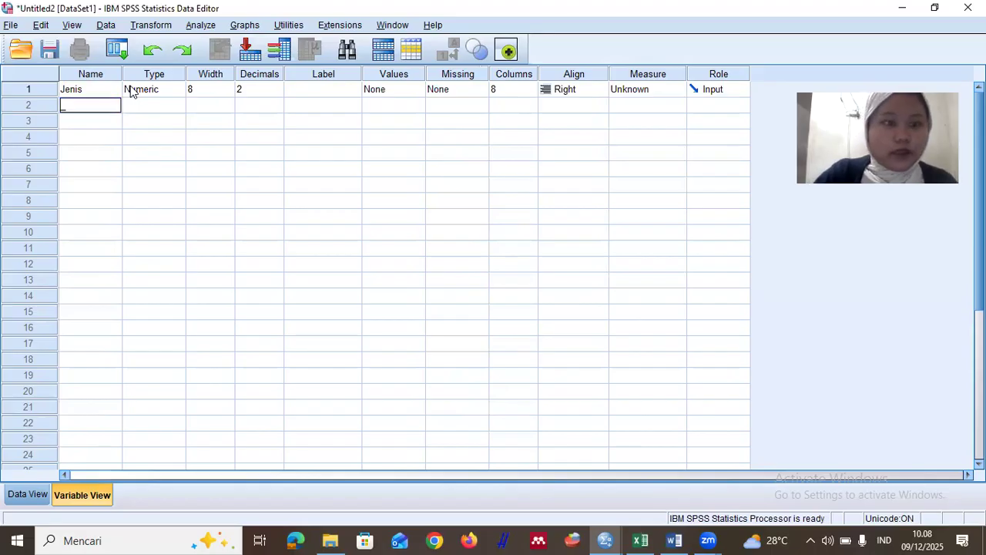
pyautogui.press('Up')
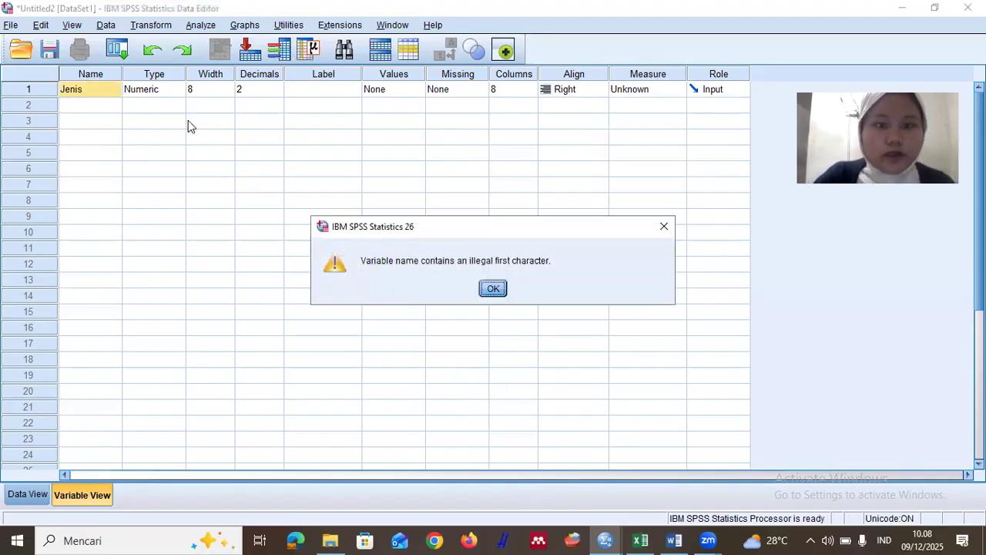
pyautogui.click(492, 289)
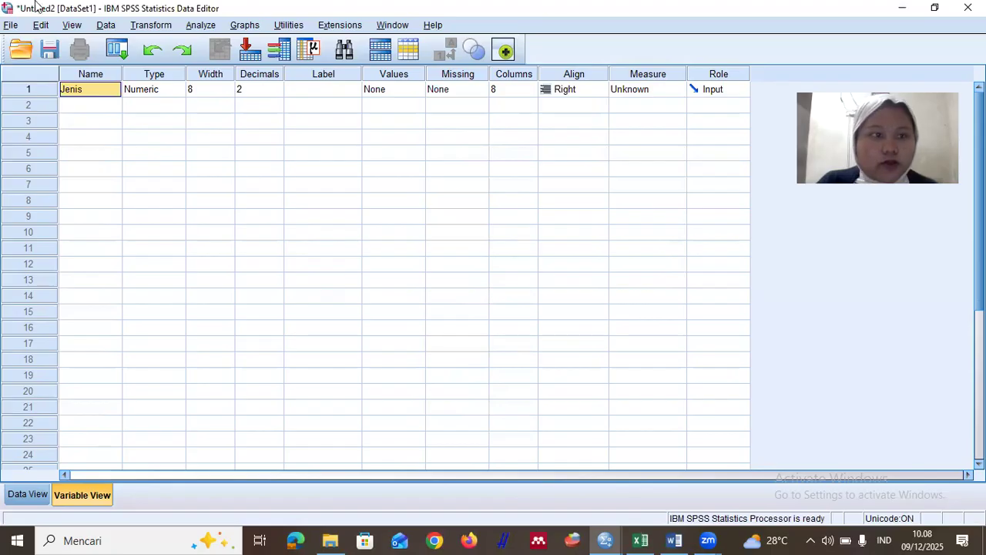
# - Extend the first variable's name to Jenis_Kelamin
pyautogui.click(105, 88)
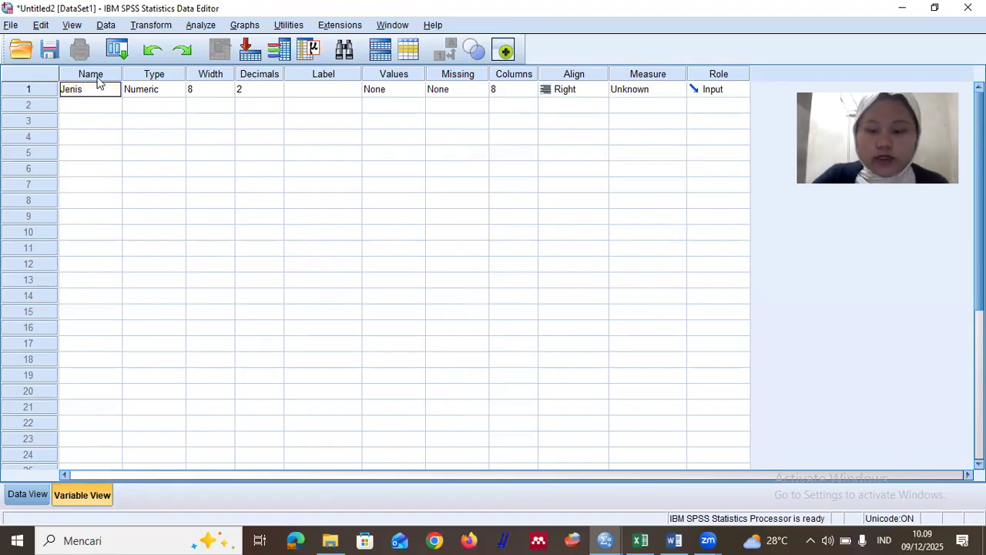
pyautogui.write('_')
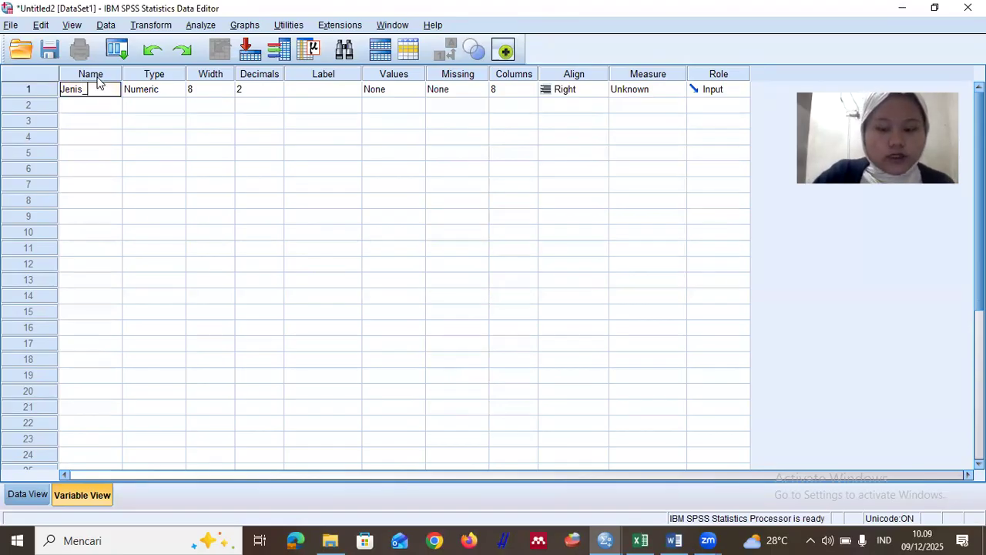
pyautogui.write('Kelamin')
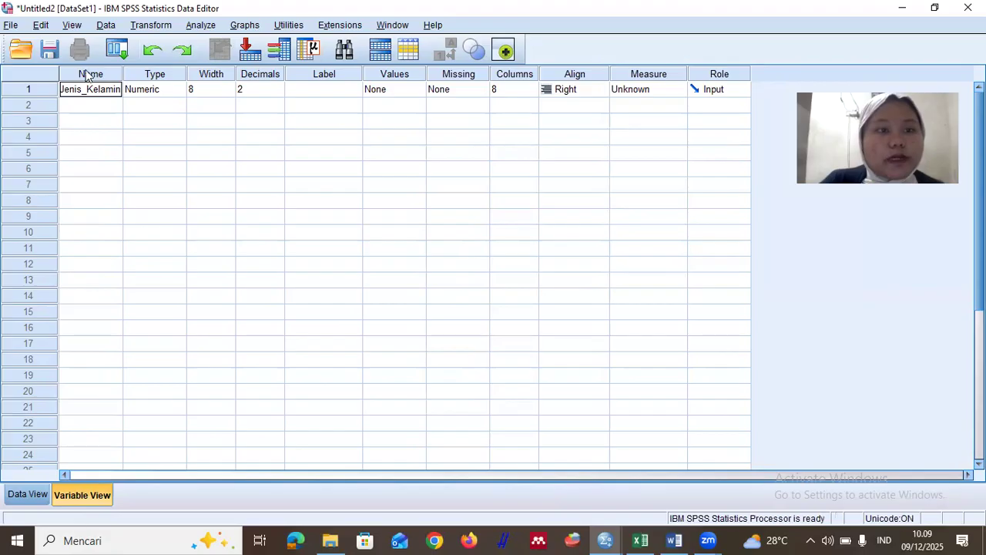
# - Set the decimals of Jenis_Kelamin to 0 and give it the label "Jenis Kelamin"
pyautogui.click(254, 88)
pyautogui.click(278, 93)
pyautogui.click(277, 92)
pyautogui.click(339, 89)
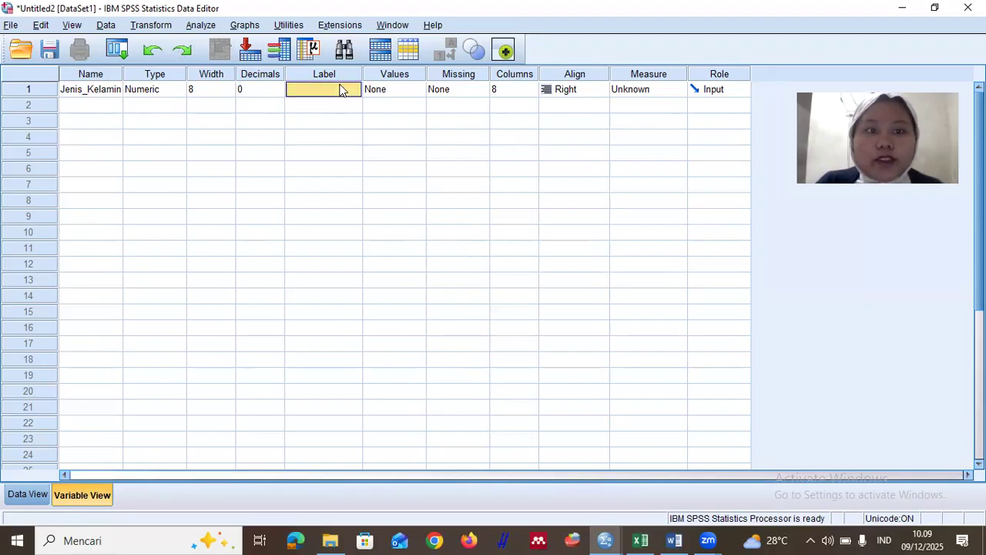
pyautogui.write('Jenis')
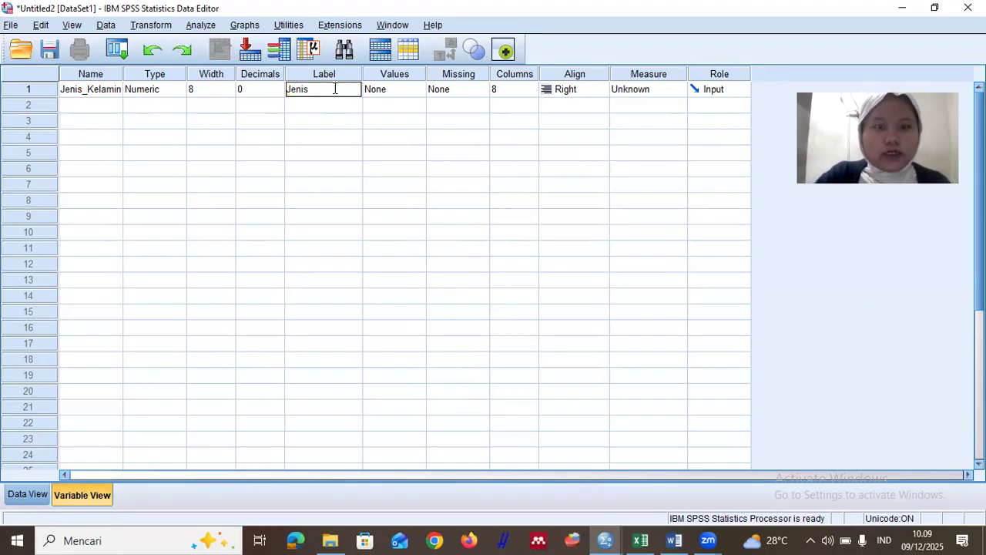
pyautogui.write(' Kela')
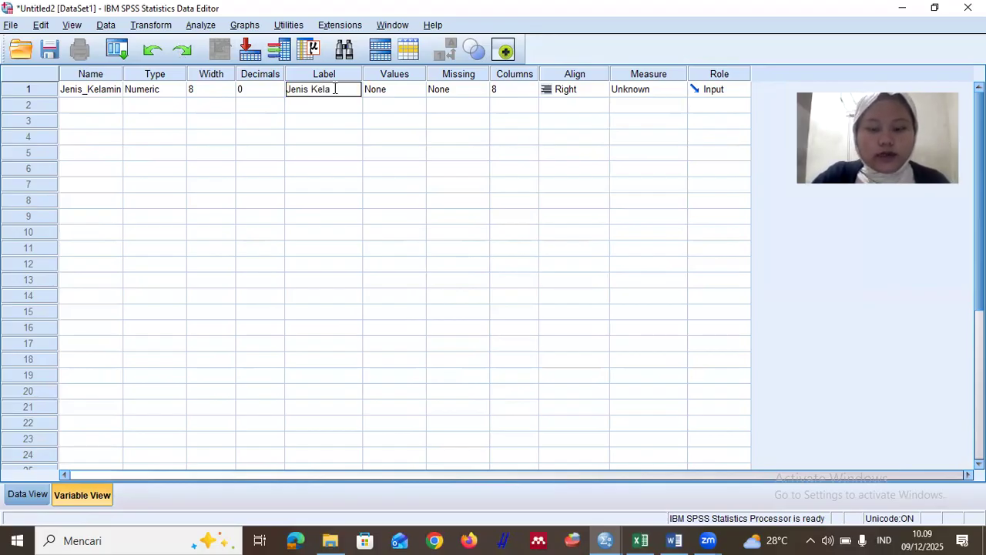
pyautogui.write('min')
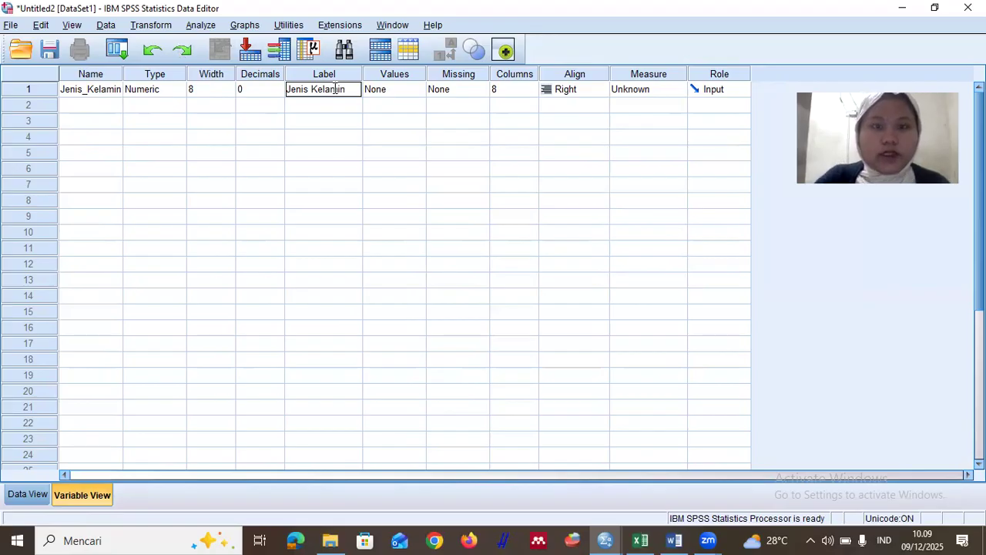
# - Add a value label to Jenis_Kelamin that assigns "Laki-laki" to value 1
pyautogui.click(398, 91)
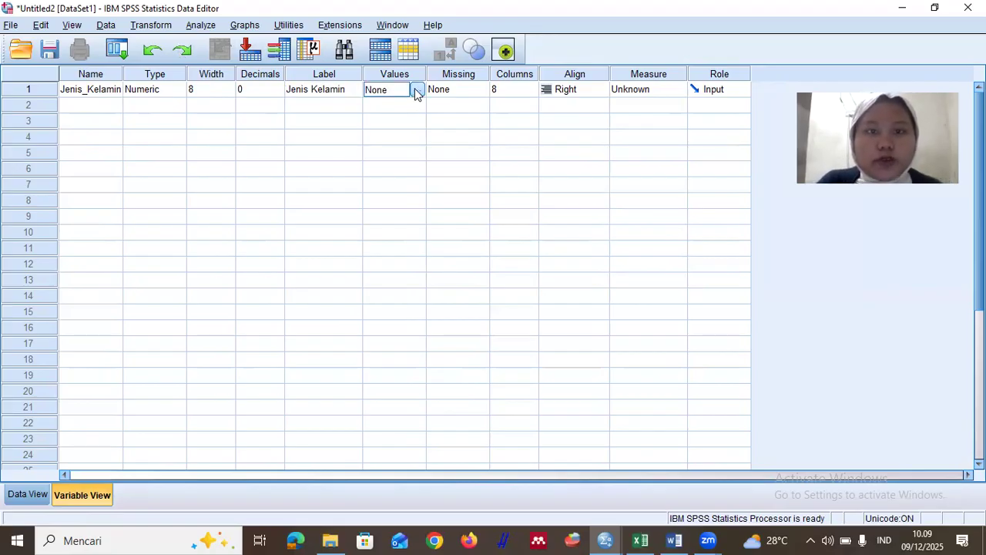
pyautogui.click(417, 91)
pyautogui.write('1')
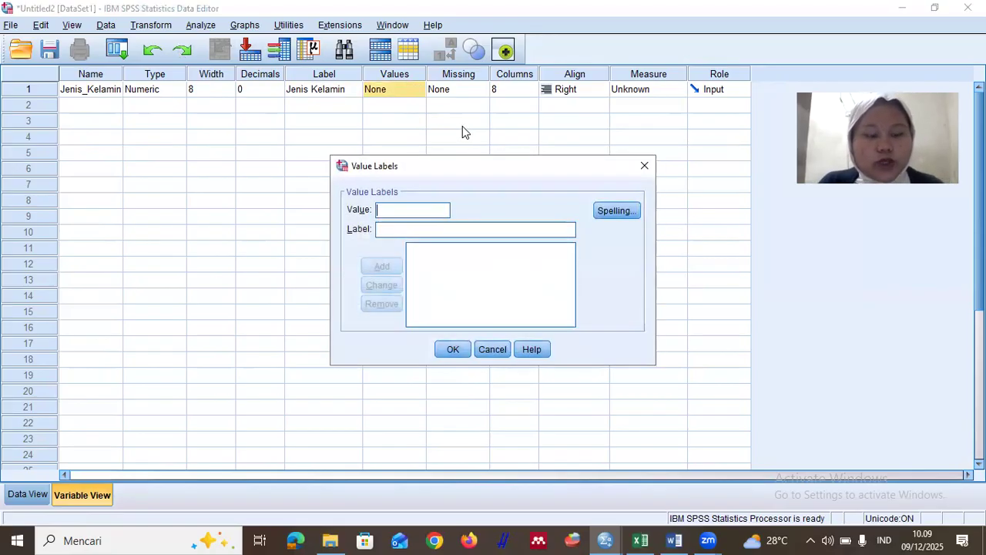
pyautogui.click(397, 229)
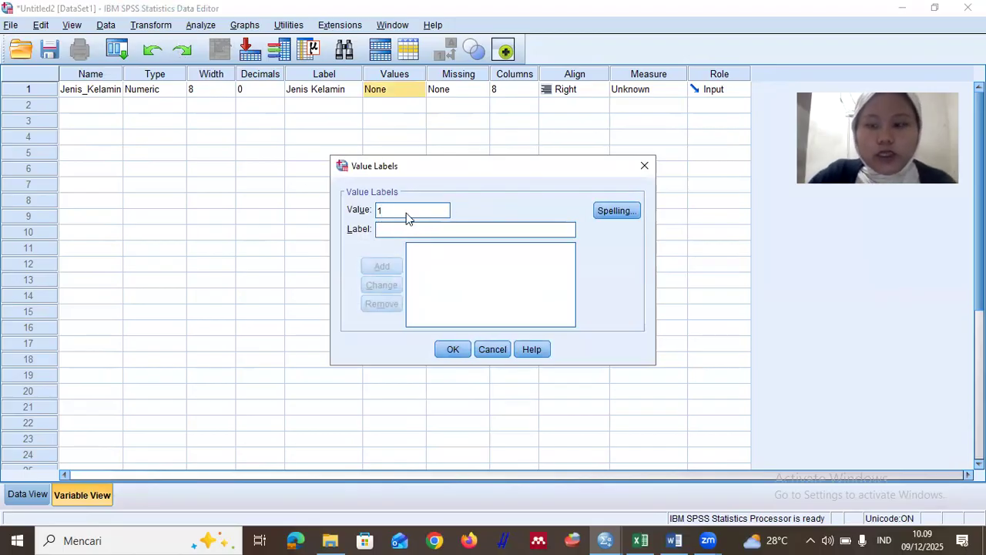
pyautogui.write('Laki')
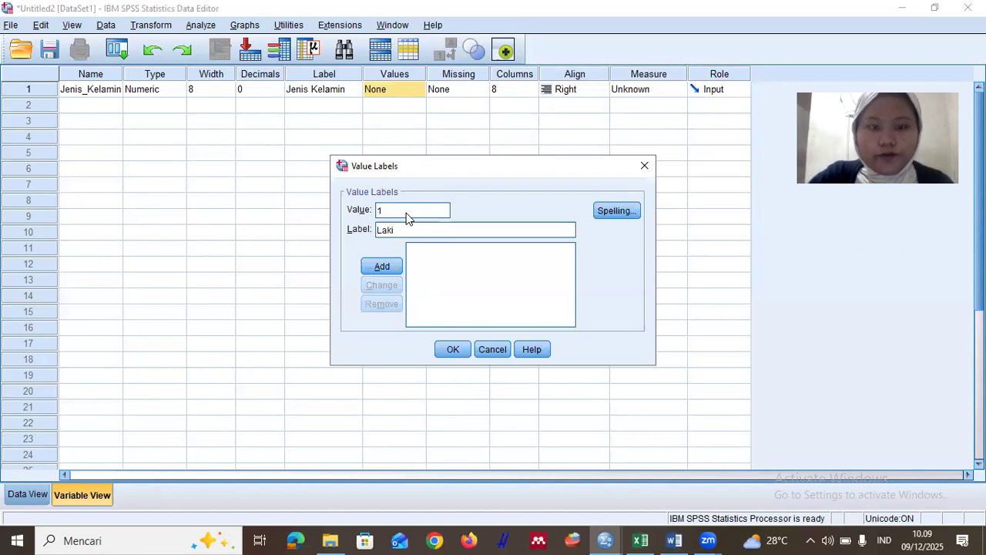
pyautogui.write('-laki')
pyautogui.click(399, 270)
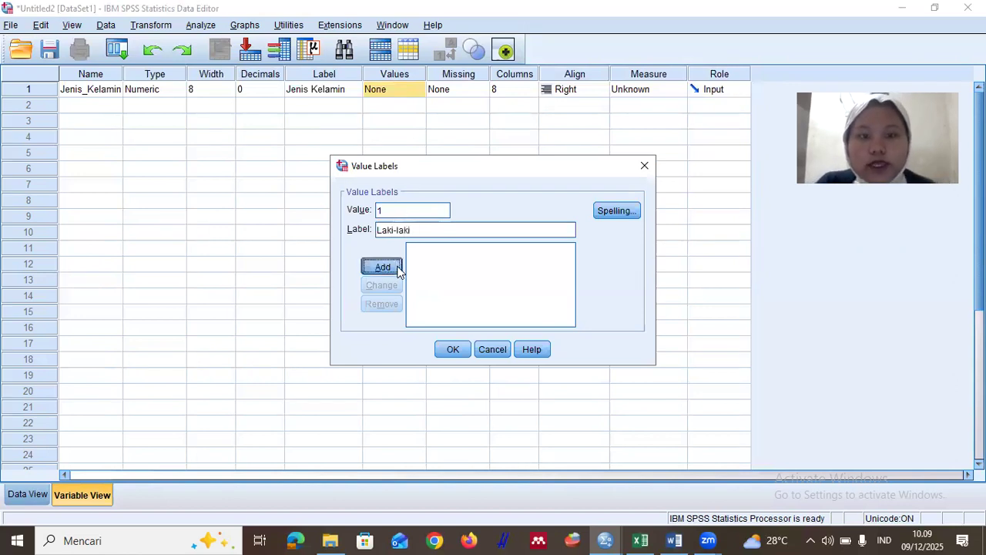
# - Add the value label "Perempuan" for value 2 and apply the value labels to Jenis_Kelamin
pyautogui.click(414, 210)
pyautogui.write('2')
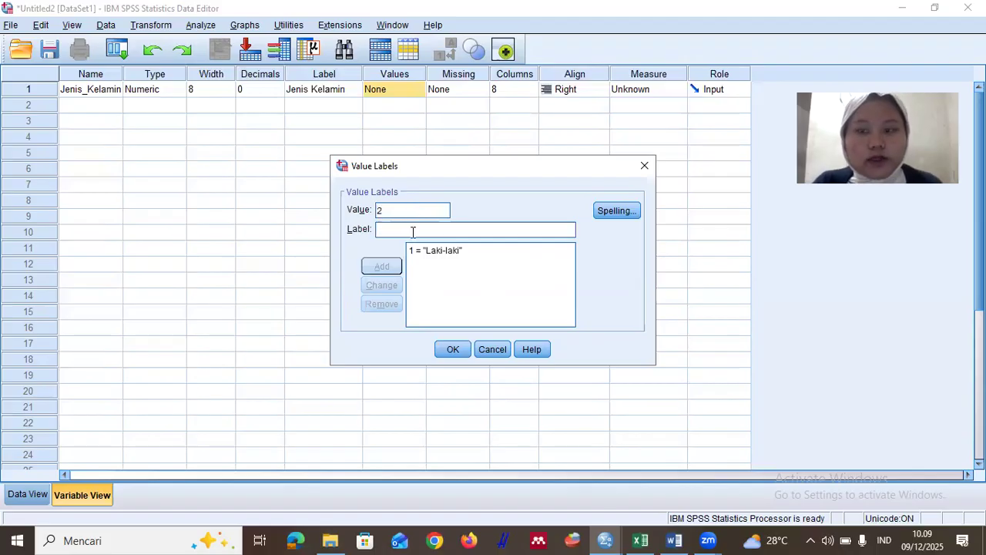
pyautogui.click(413, 230)
pyautogui.write('P')
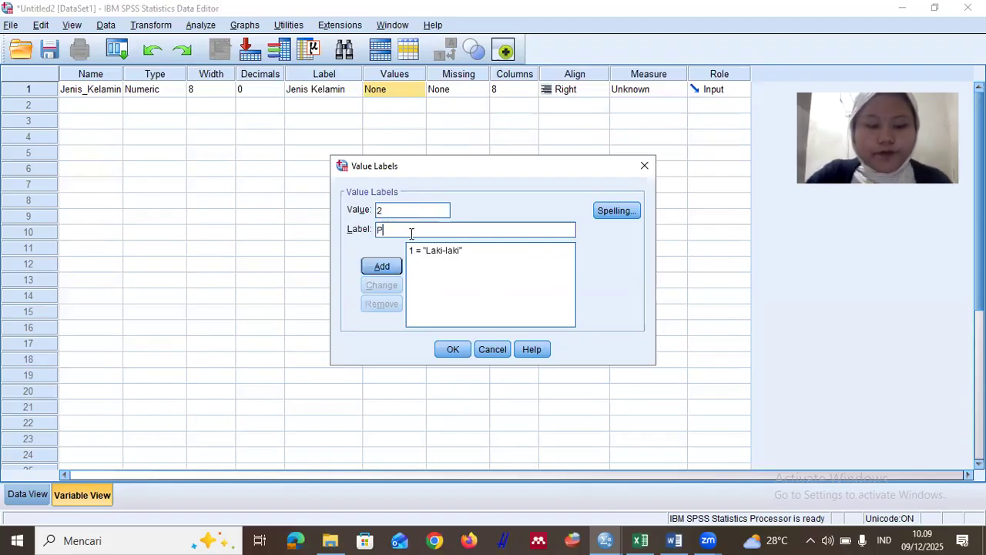
pyautogui.write('erempuan')
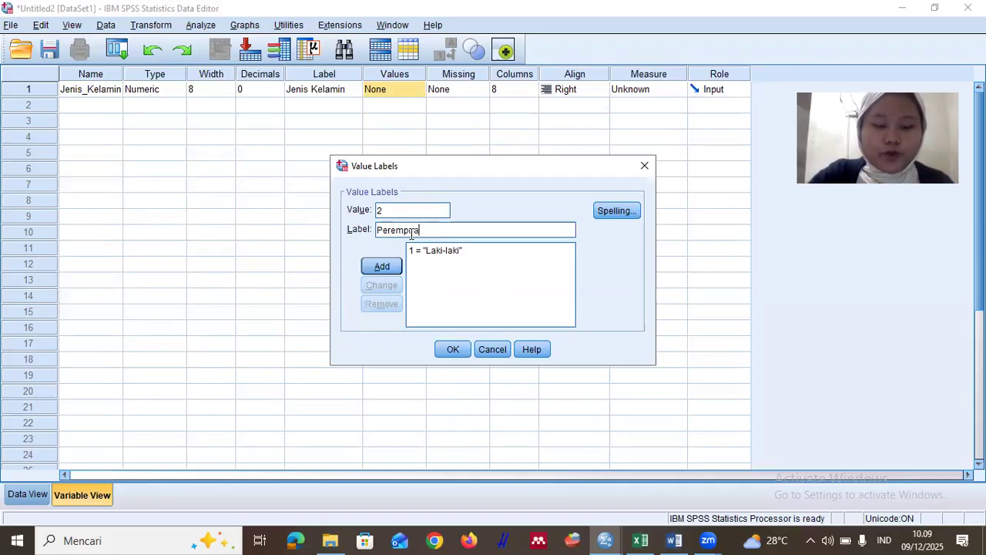
pyautogui.click(377, 268)
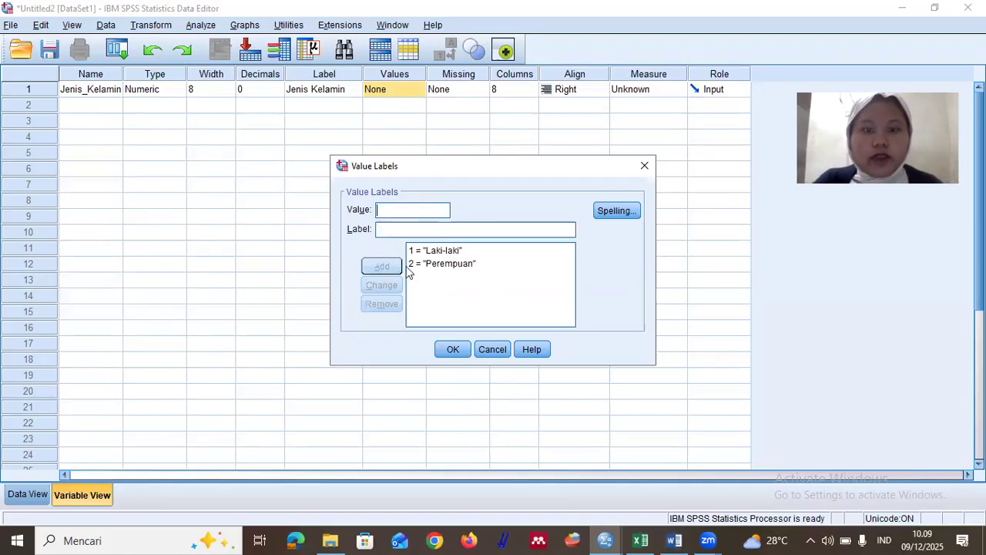
pyautogui.click(451, 351)
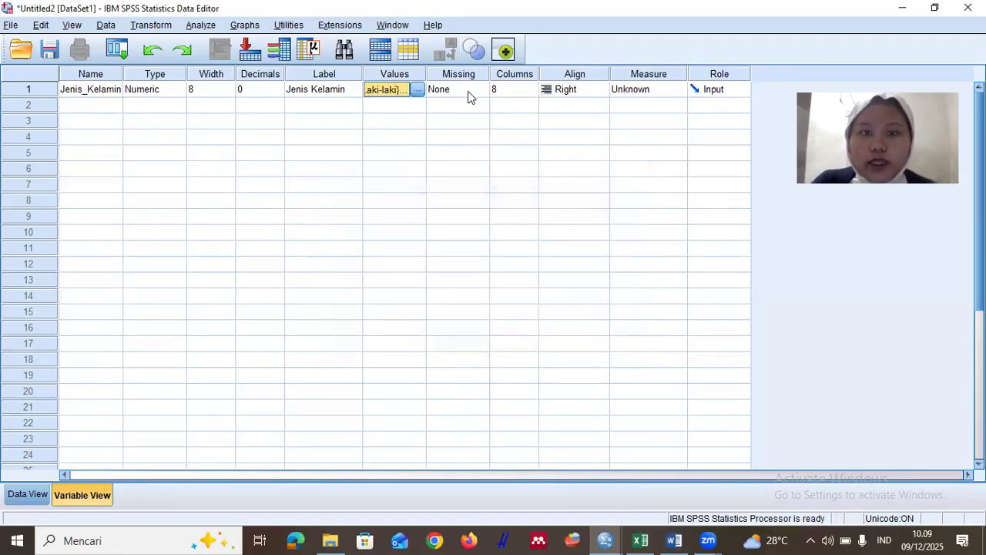
# - Set the alignment of Jenis_Kelamin to Left and its measurement level to Nominal
pyautogui.click(581, 97)
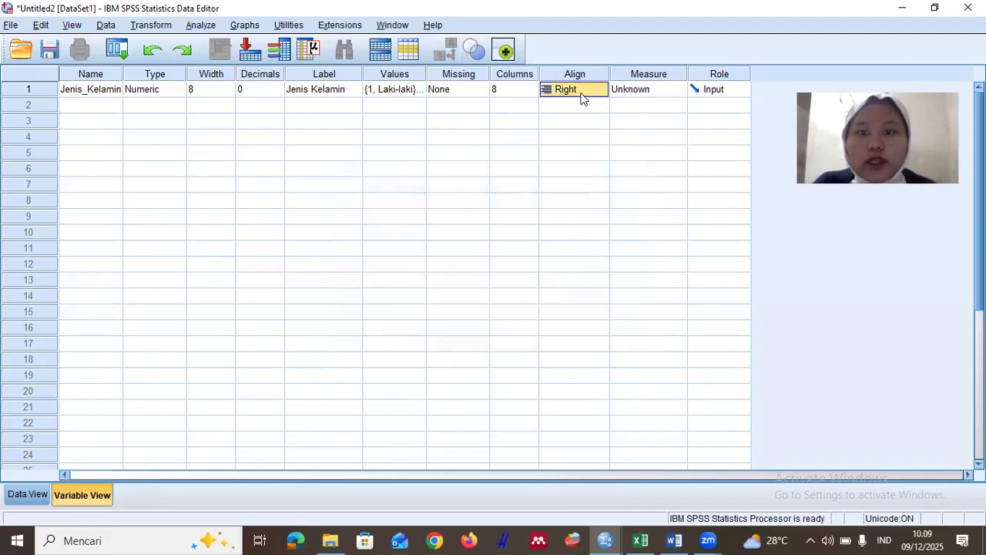
pyautogui.click(583, 98)
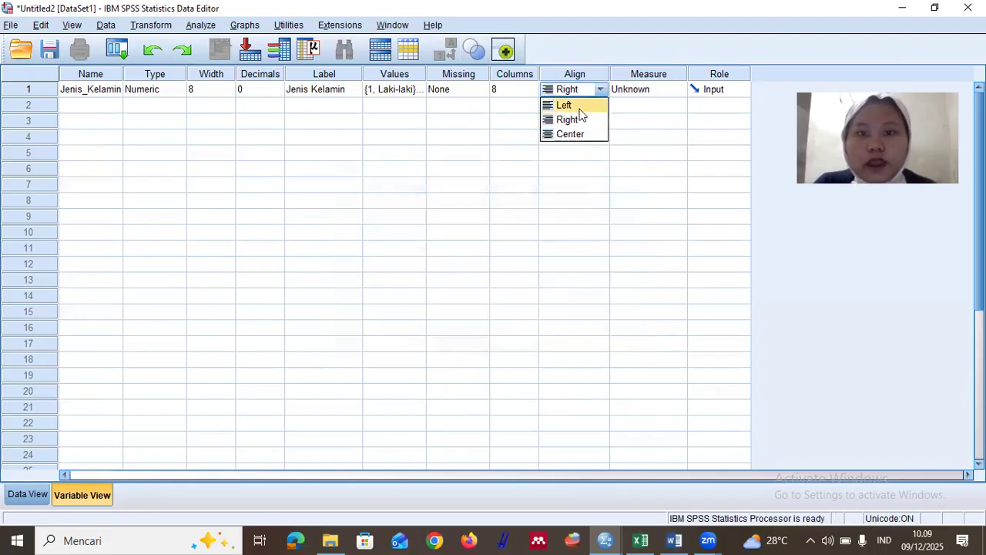
pyautogui.click(580, 110)
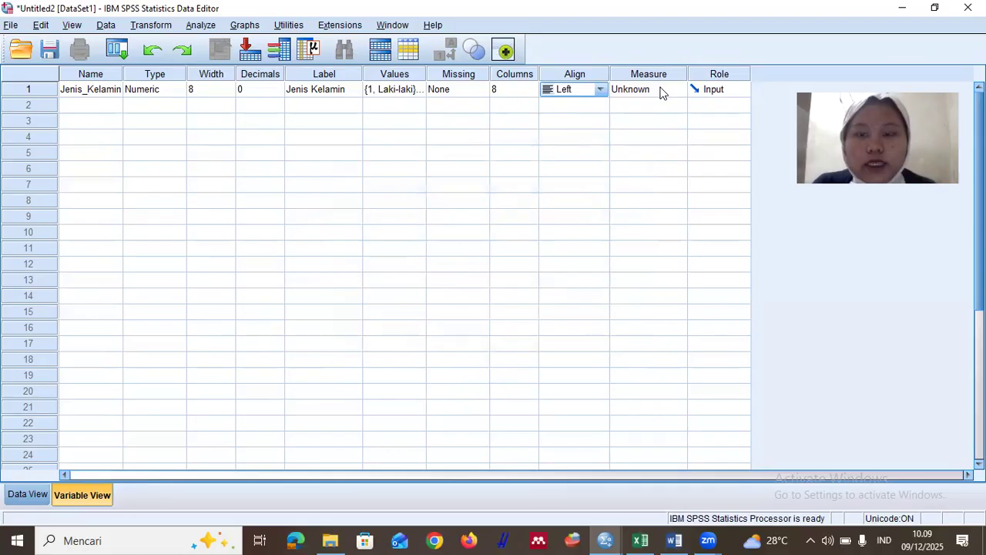
pyautogui.click(661, 91)
pyautogui.click(662, 93)
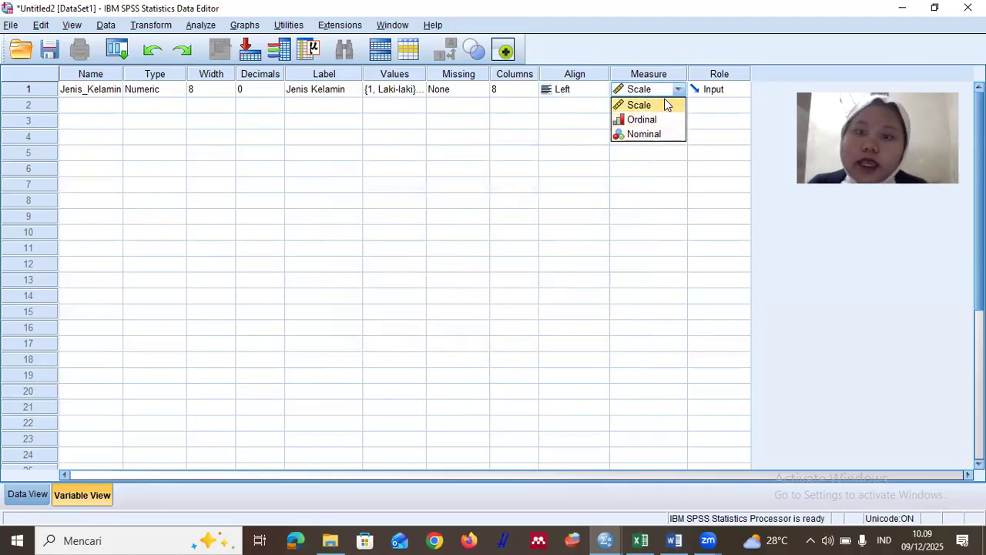
pyautogui.click(645, 135)
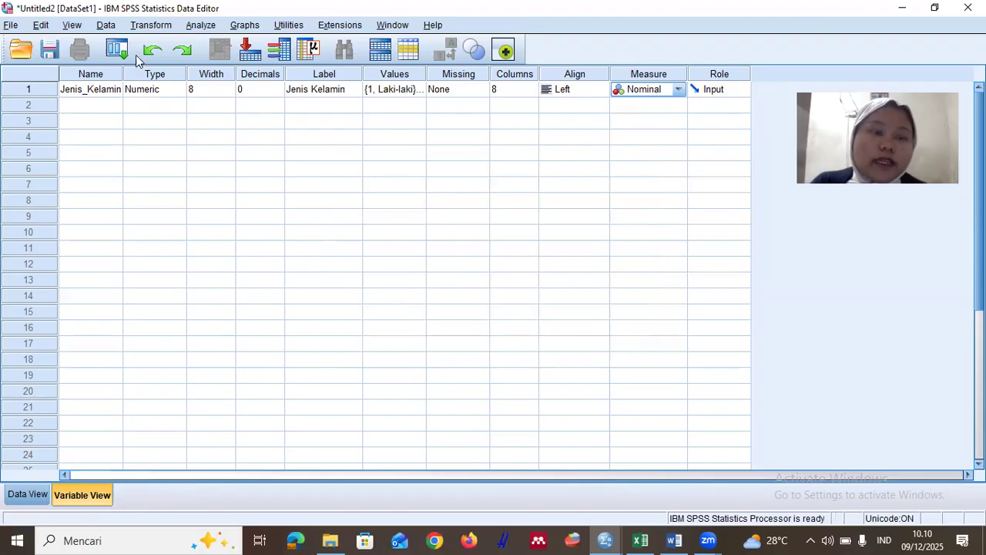
# - Create a second variable named Domisili below Jenis_Kelamin
pyautogui.click(81, 108)
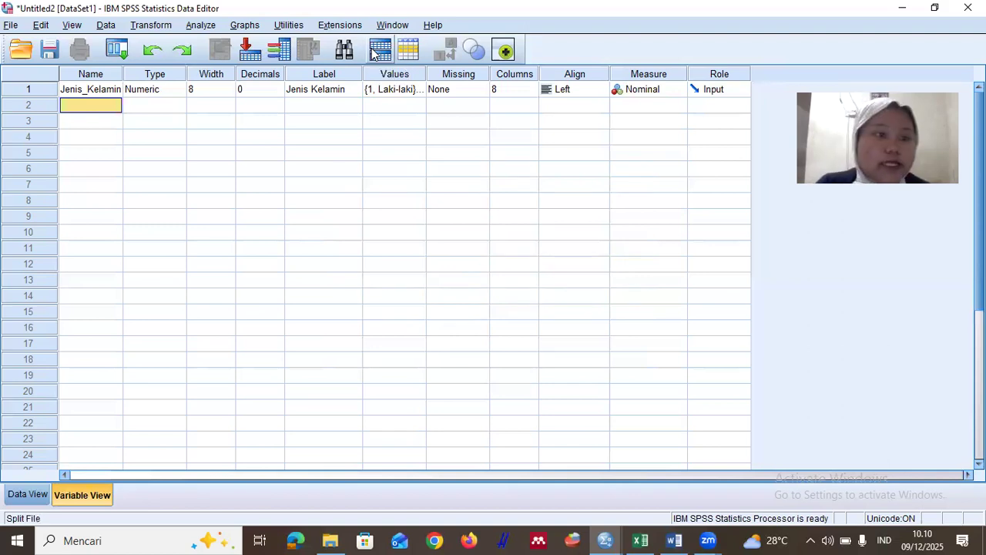
pyautogui.write('Domisili')
pyautogui.press('Tab')
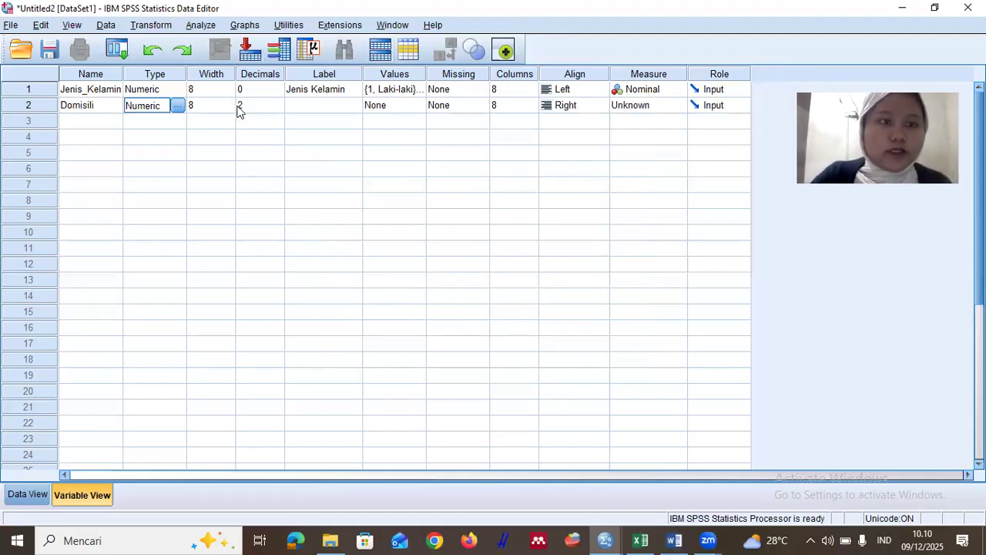
# - Set the decimals of the second variable to 0 and give it the label "Domisili"
pyautogui.click(239, 107)
pyautogui.click(277, 110)
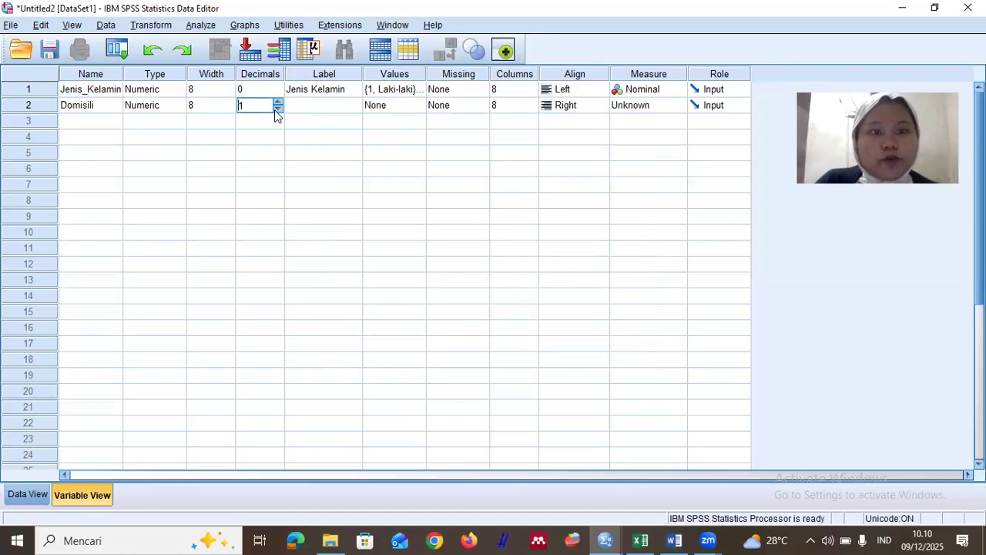
pyautogui.click(341, 112)
pyautogui.write('Domisili')
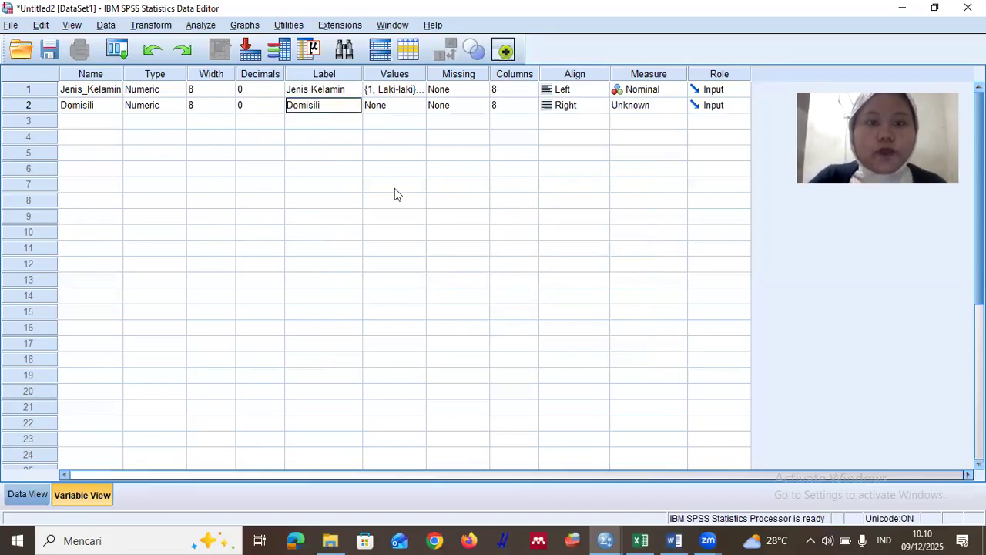
# - Open the value labels of Domisili and add the label "Jakarta Barat" for value 1
pyautogui.click(405, 104)
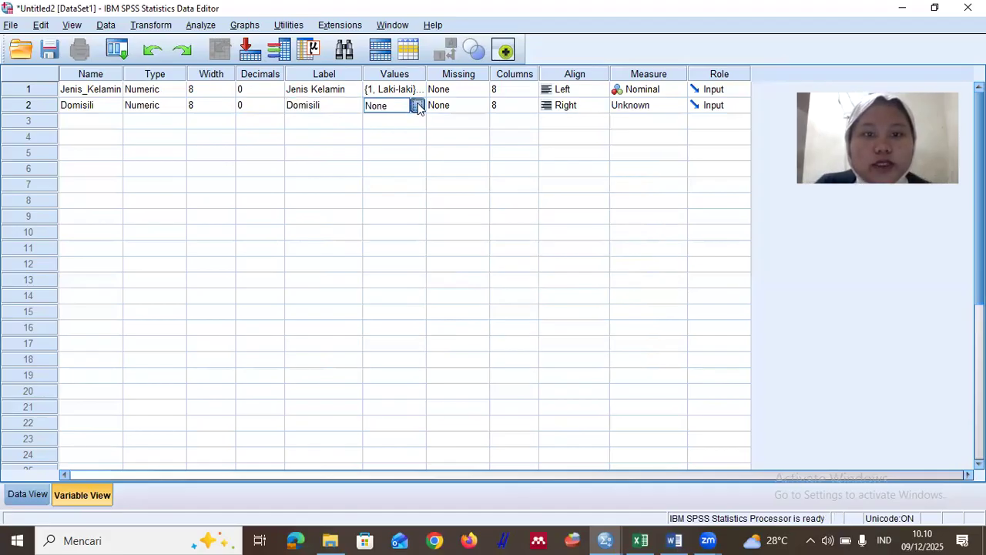
pyautogui.click(417, 106)
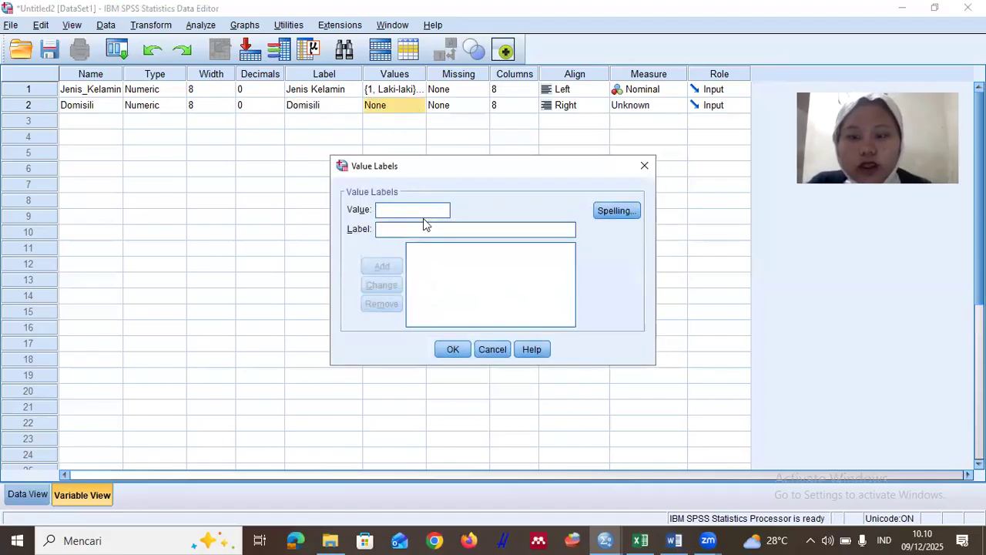
pyautogui.write('1')
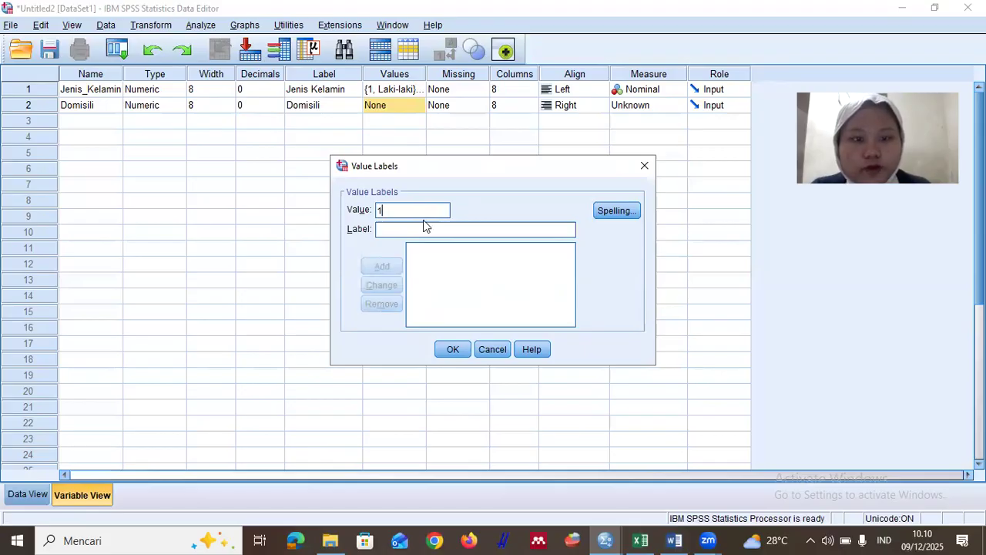
pyautogui.click(423, 228)
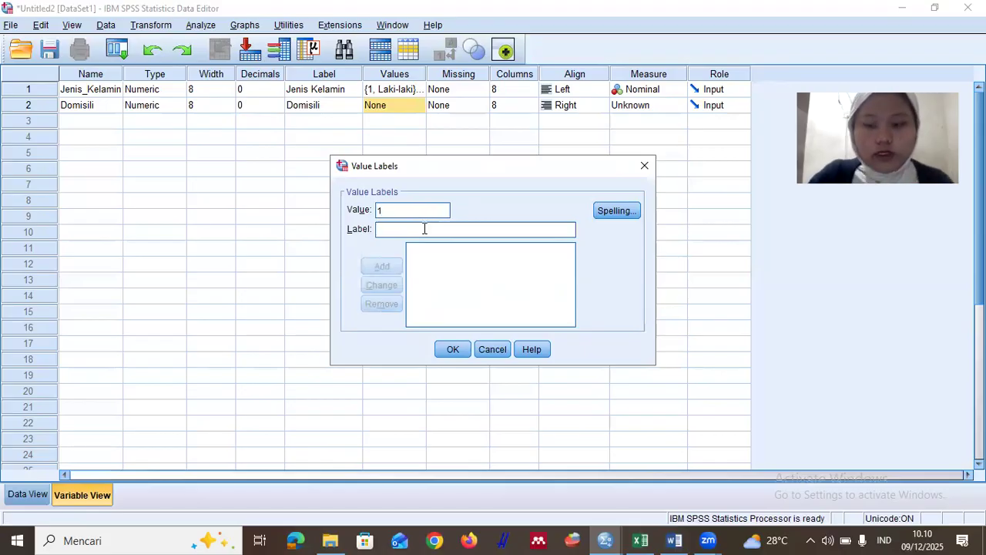
pyautogui.write('Jakart')
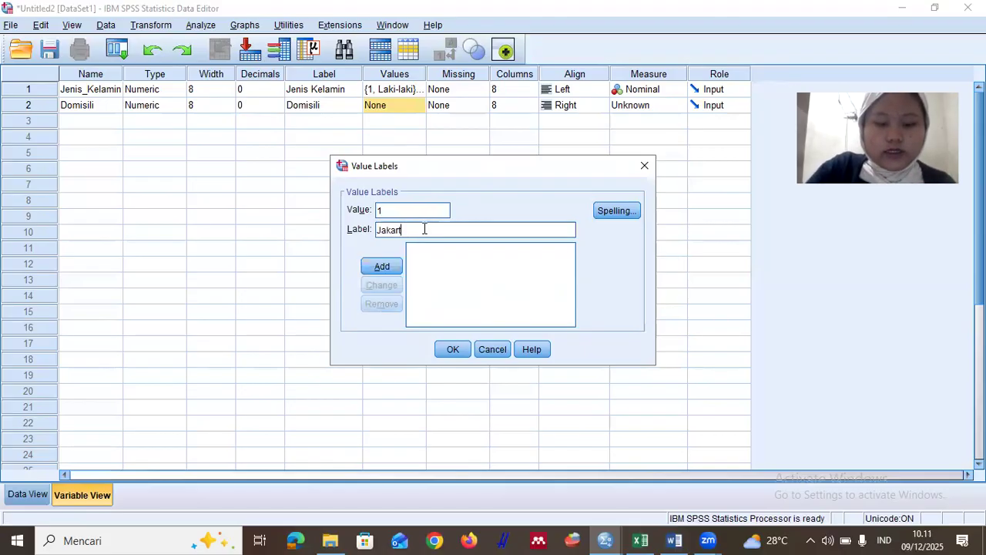
pyautogui.write('a Barat')
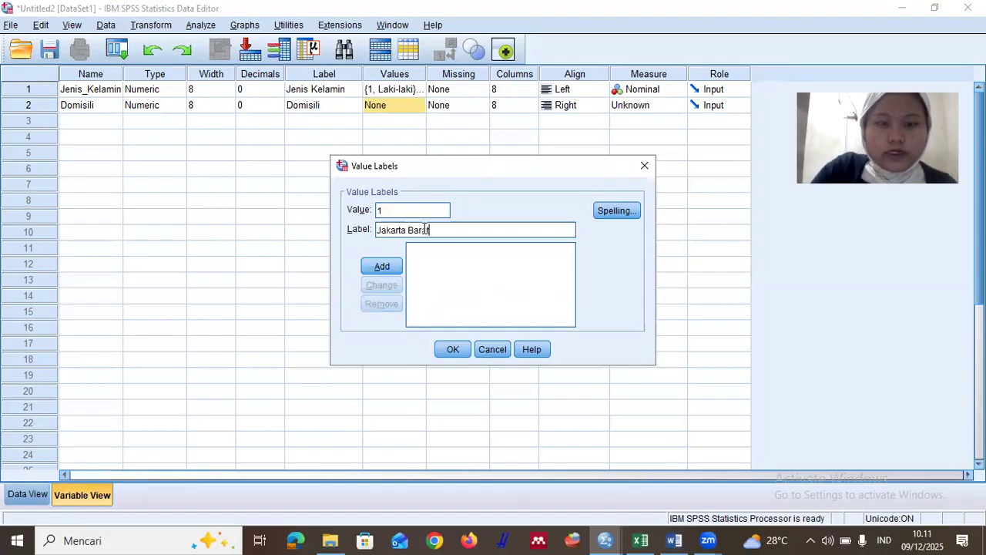
pyautogui.click(382, 254)
# - Add the value label "Jakarta Timur" for value 2 of Domisili
pyautogui.write('2')
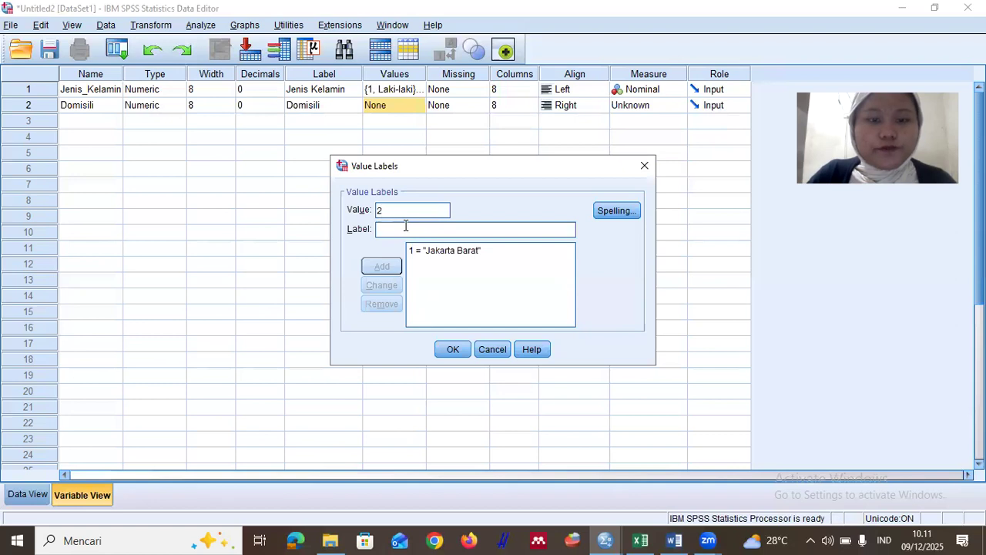
pyautogui.click(405, 226)
pyautogui.write('Jakarta')
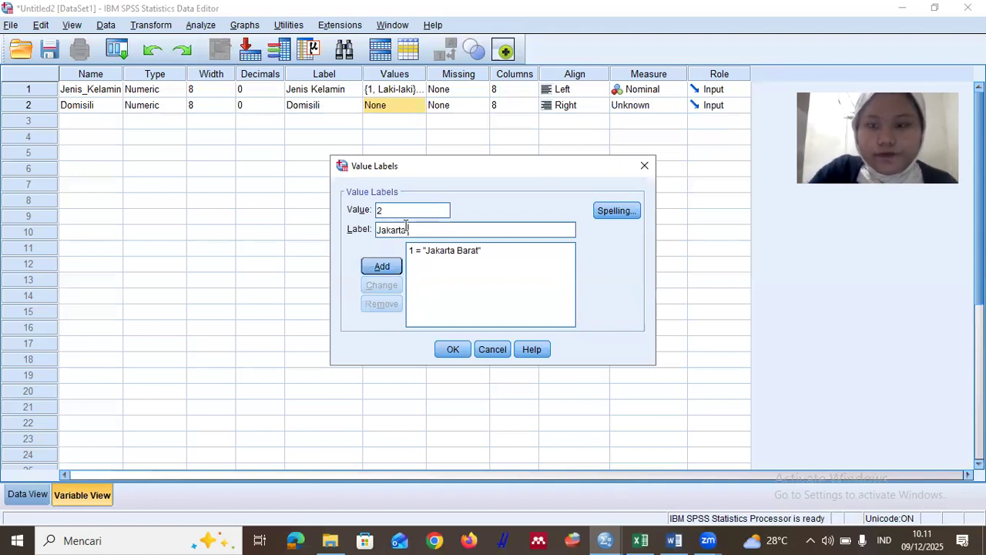
pyautogui.write(' Timur')
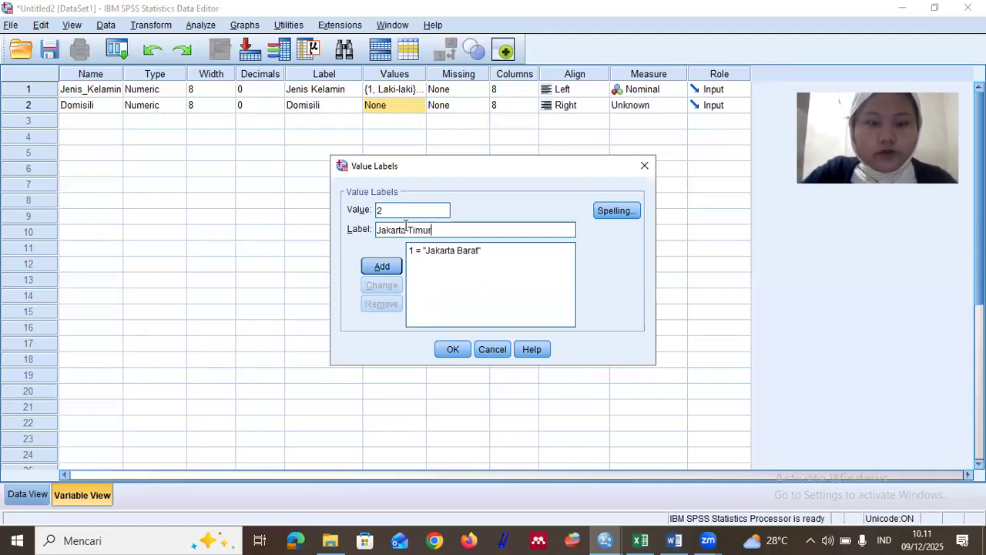
pyautogui.press('Return')
# - Add the value label "Jakarta Selatan" for value 3 of Domisili
pyautogui.write('#')
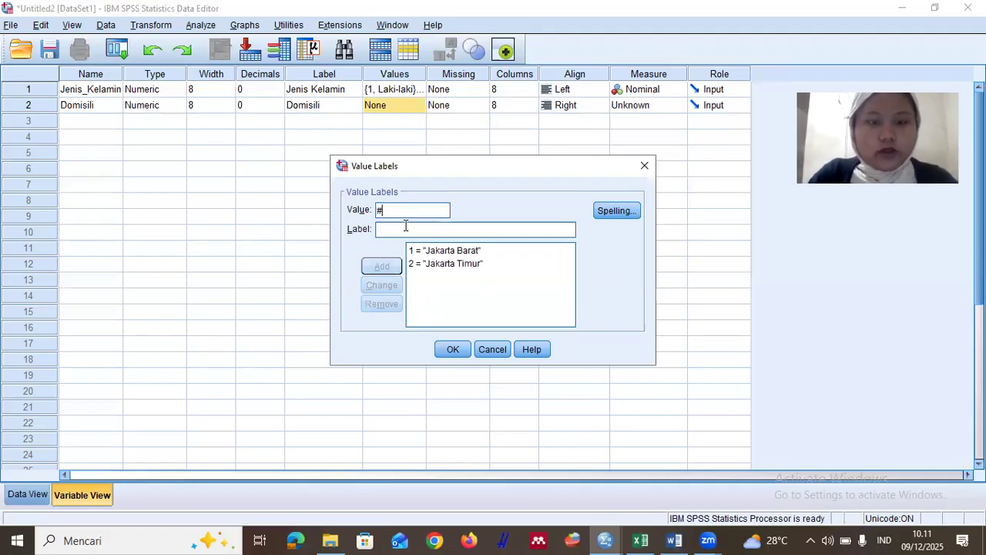
pyautogui.press('BackSpace')
pyautogui.write('3')
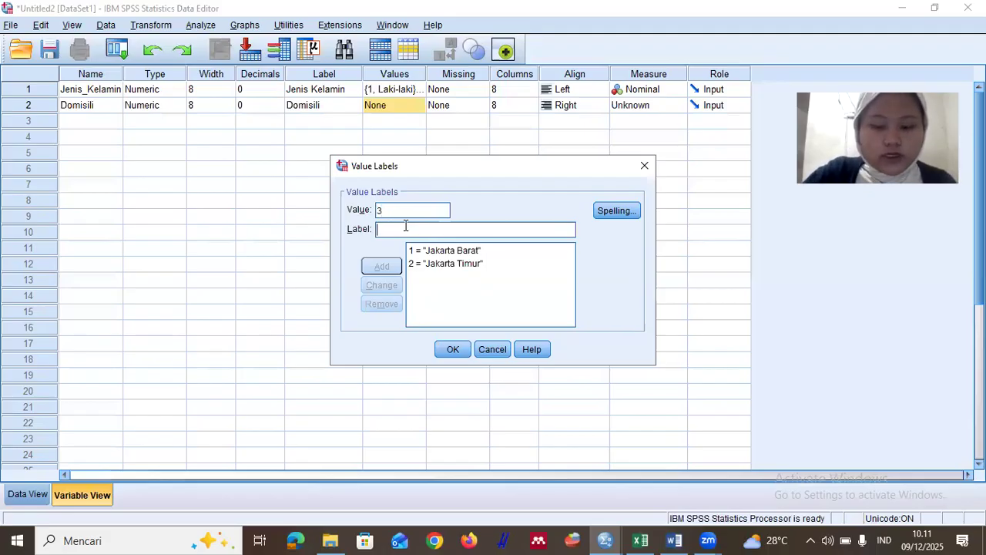
pyautogui.write('Jakarta Selatan')
pyautogui.press('Return')
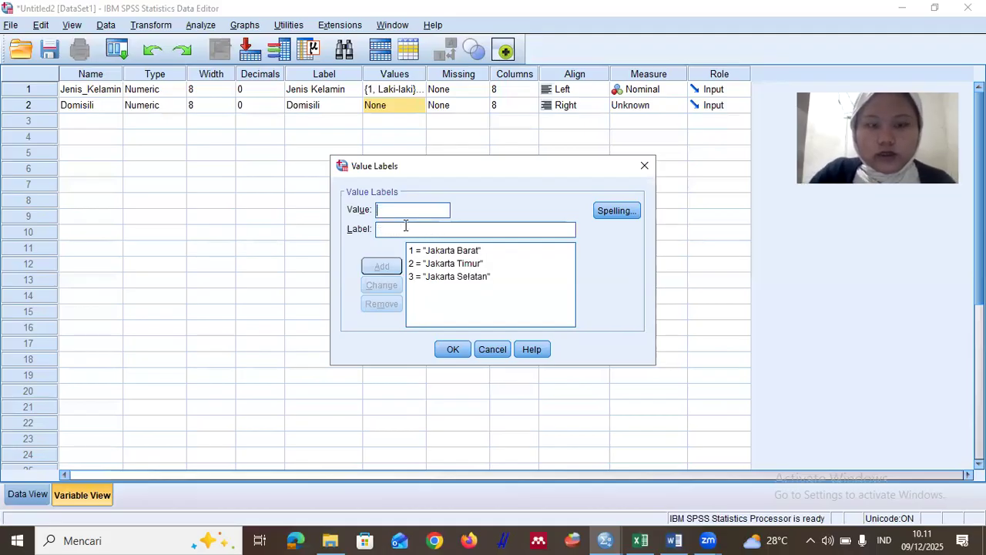
# - Add the value label "Jakarta Utara" for value 4 of Domisili
pyautogui.write('4')
pyautogui.press('Tab')
pyautogui.write('Jakr')
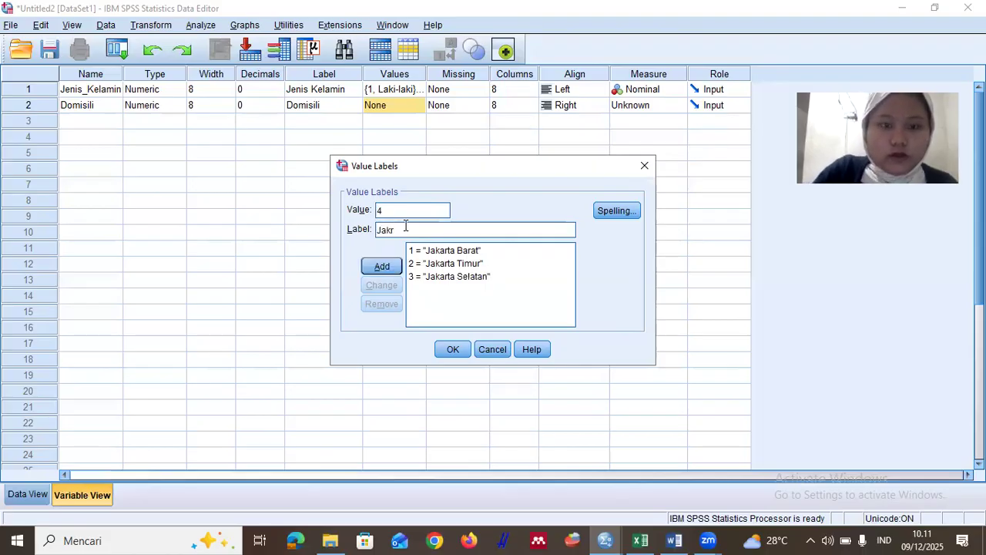
pyautogui.press('BackSpace')
pyautogui.write('ar')
pyautogui.write('ta')
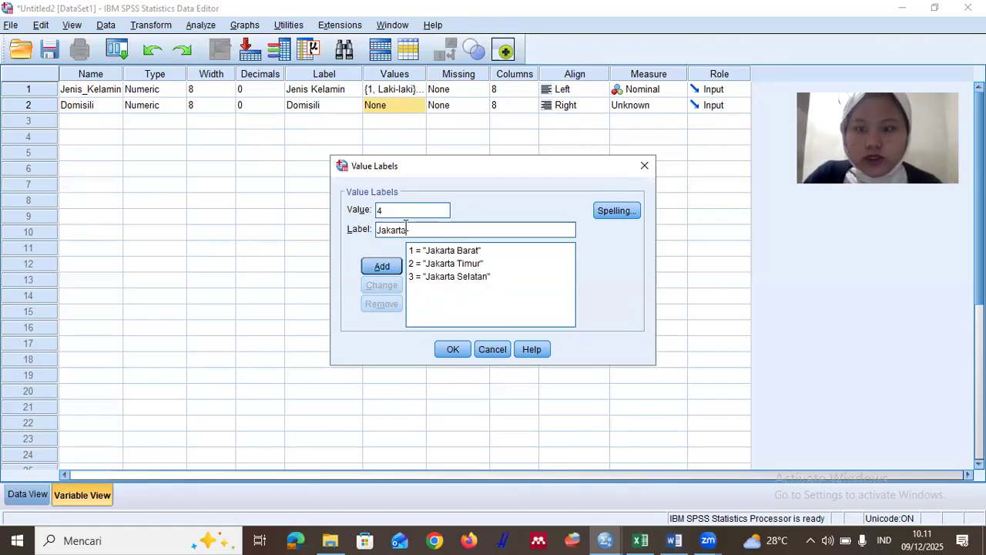
pyautogui.write(' Utr')
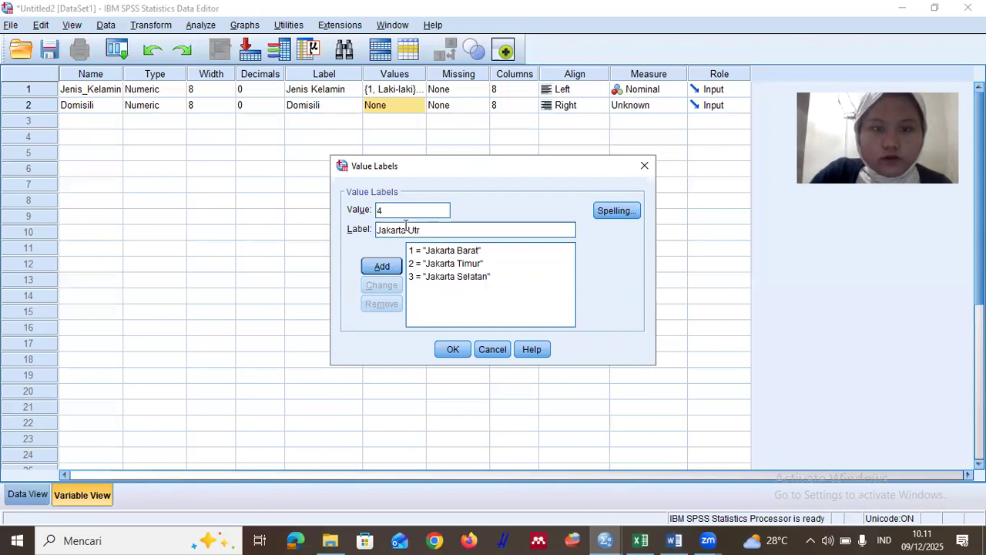
pyautogui.press('BackSpace')
pyautogui.write('ara')
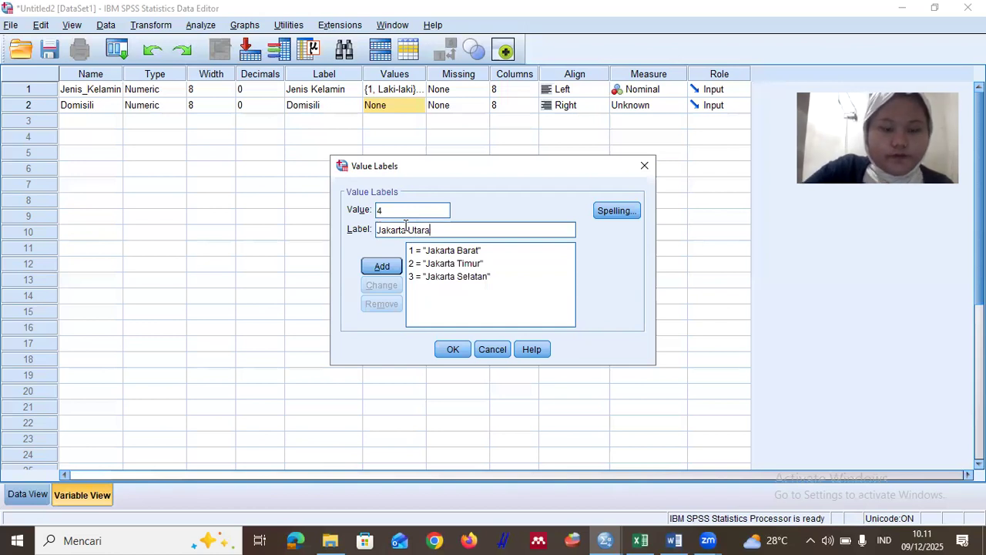
pyautogui.press('Return')
# - Add the value label "Jakarta Pusat" for value 5 and apply the value labels to Domisili
pyautogui.write('5Jak')
pyautogui.press('BackSpace')
pyautogui.press('BackSpace')
pyautogui.press('BackSpace')
pyautogui.click(405, 226)
pyautogui.write('Jakart')
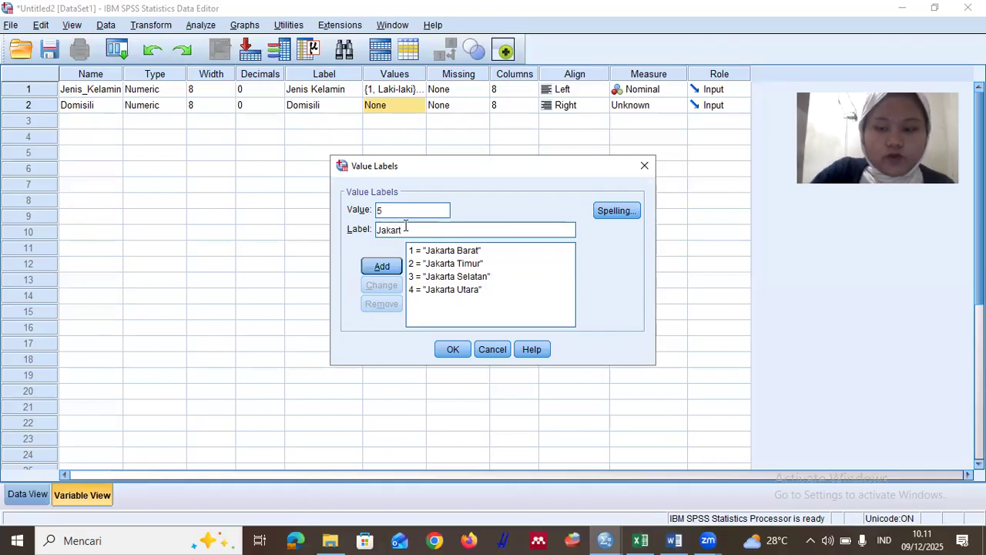
pyautogui.write('a')
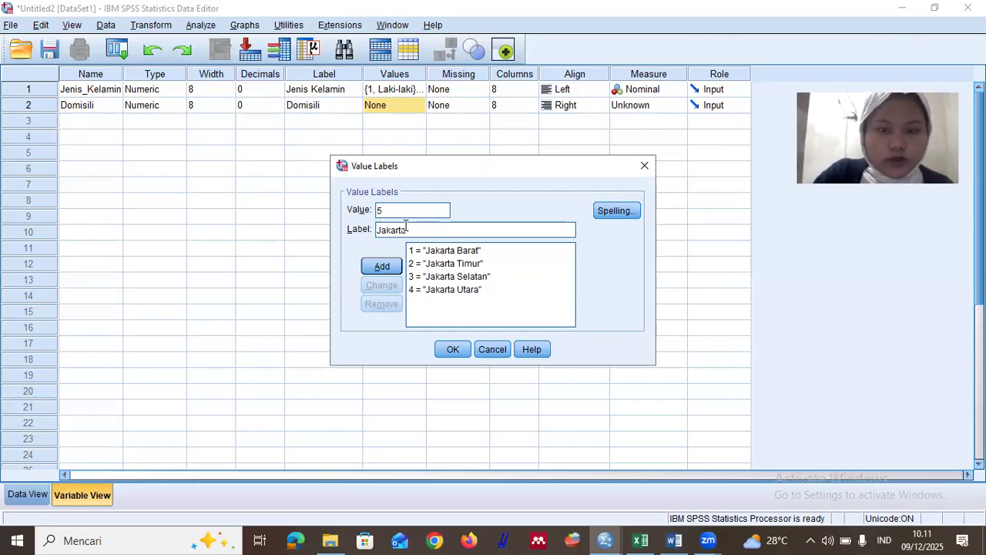
pyautogui.write('Pusat')
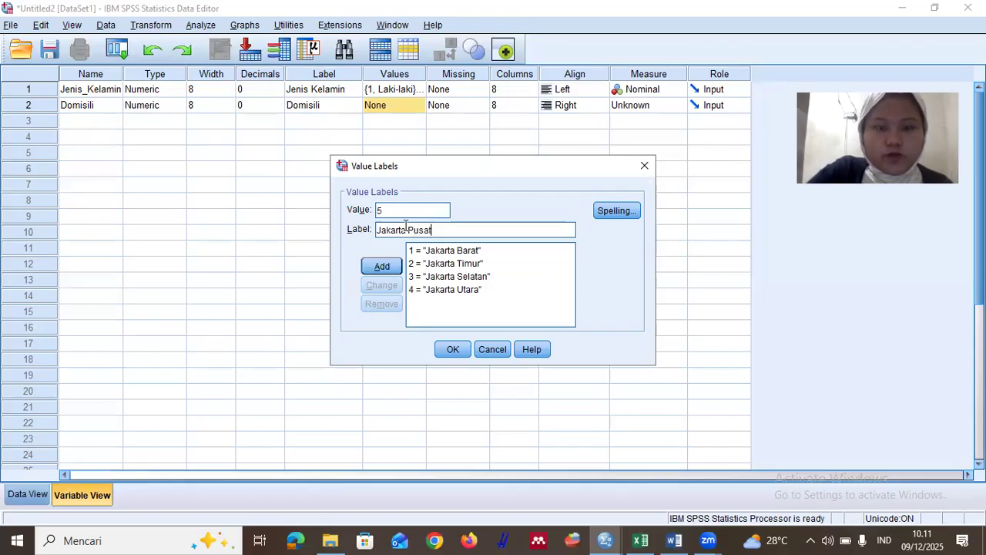
pyautogui.press('Return')
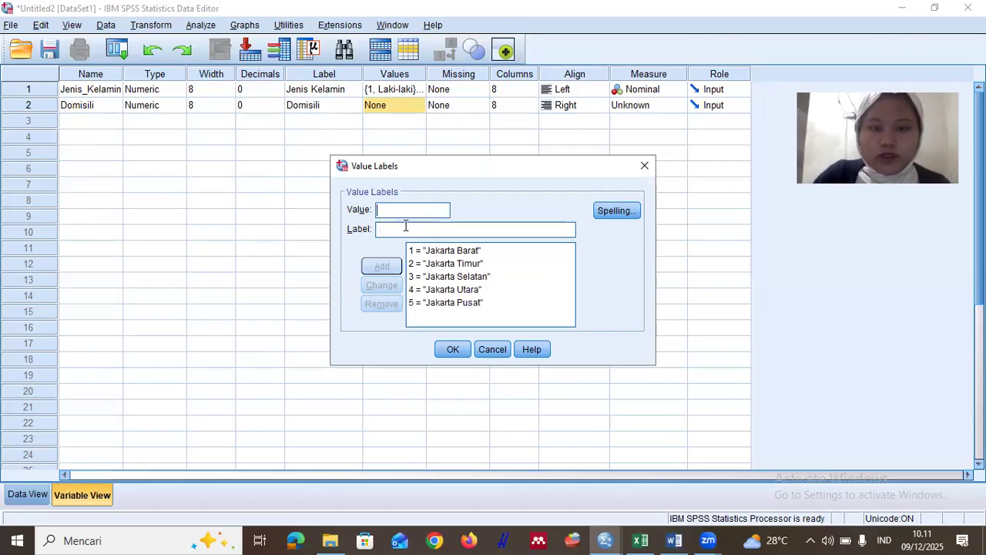
pyautogui.click(455, 348)
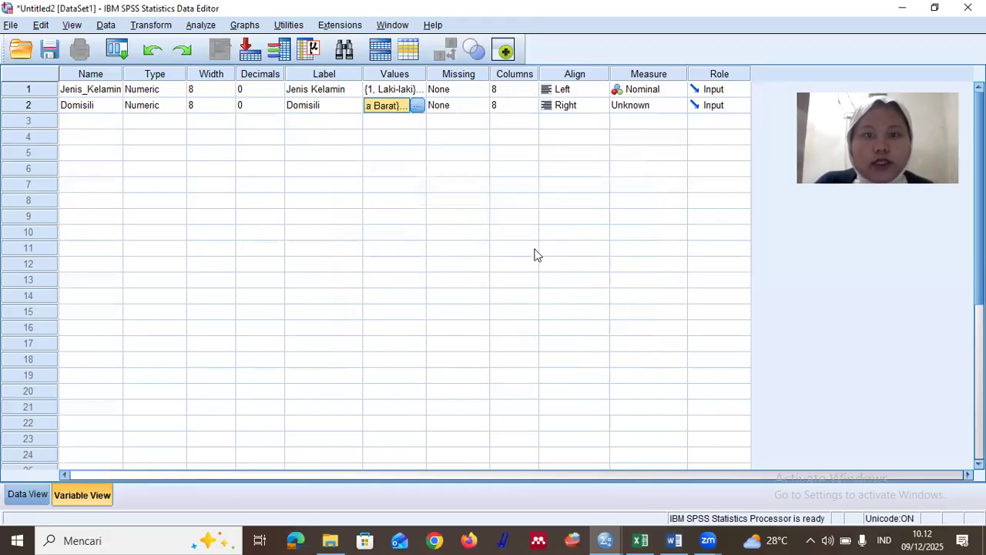
# - Set the measurement level of Domisili to Nominal and its alignment to Left
pyautogui.click(649, 107)
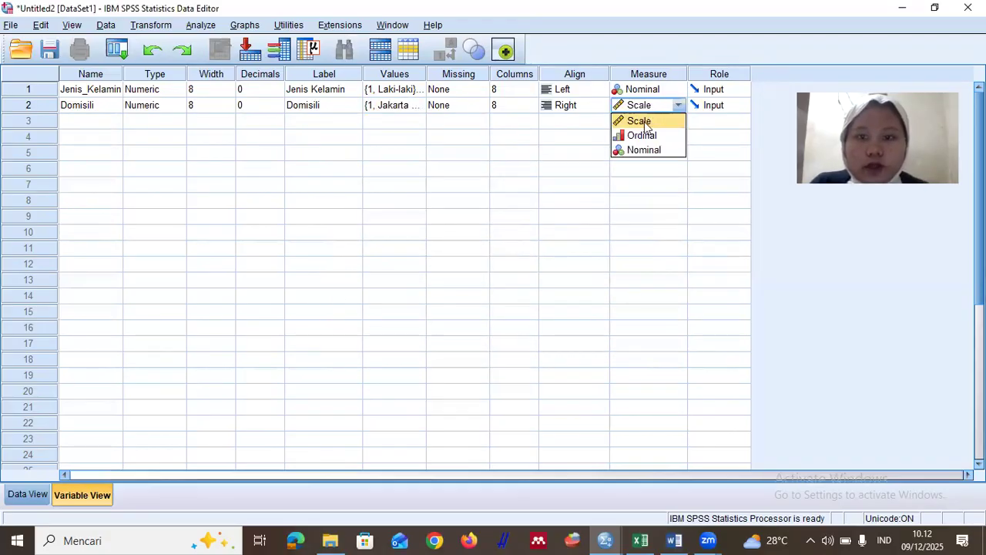
pyautogui.click(646, 150)
pyautogui.click(574, 105)
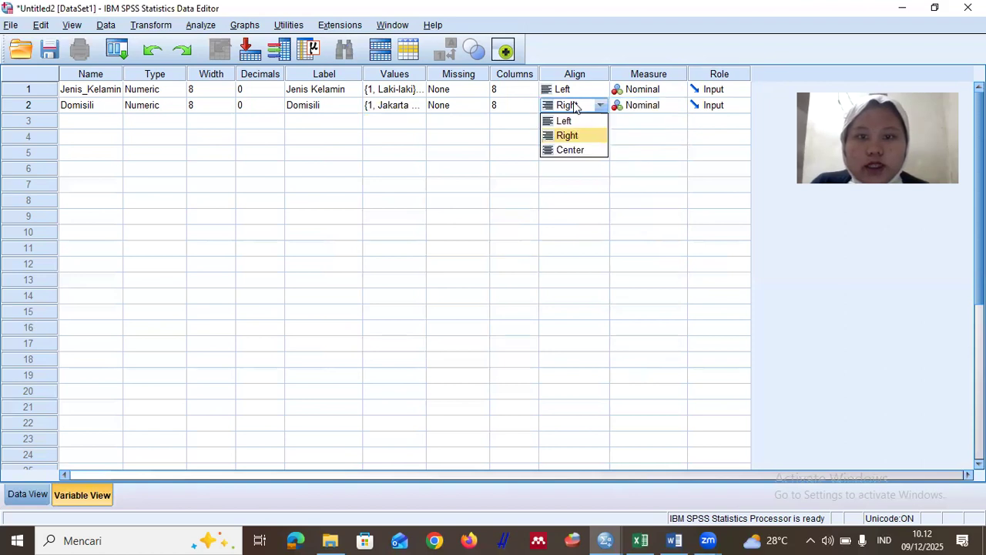
pyautogui.click(579, 125)
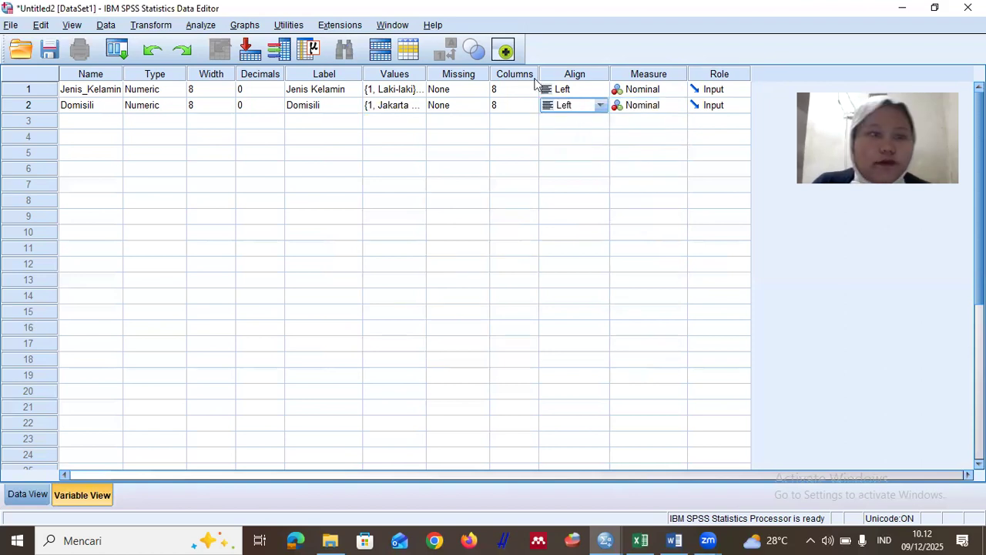
# - Create a third variable named Pilihan_Transportasi below Domisili
pyautogui.click(83, 121)
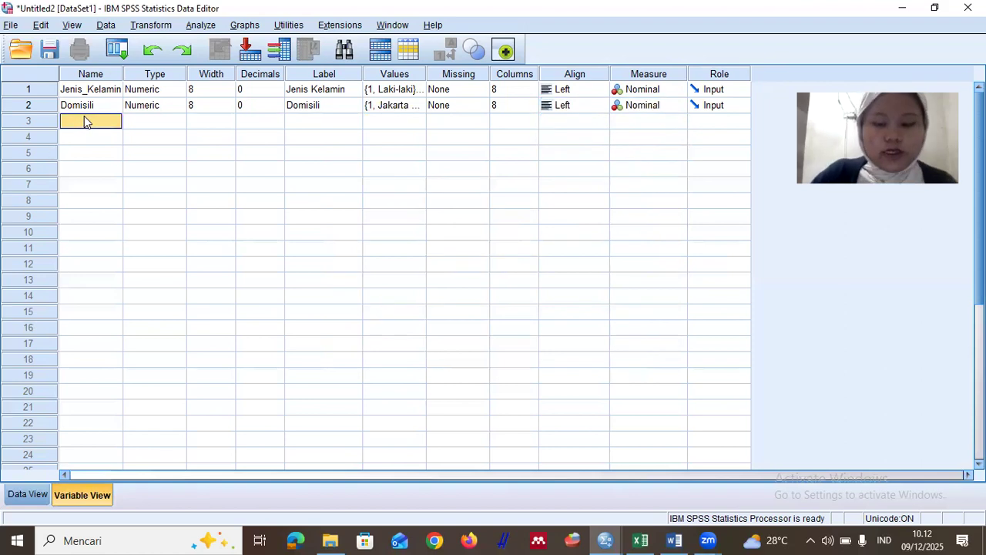
pyautogui.write('Pilih')
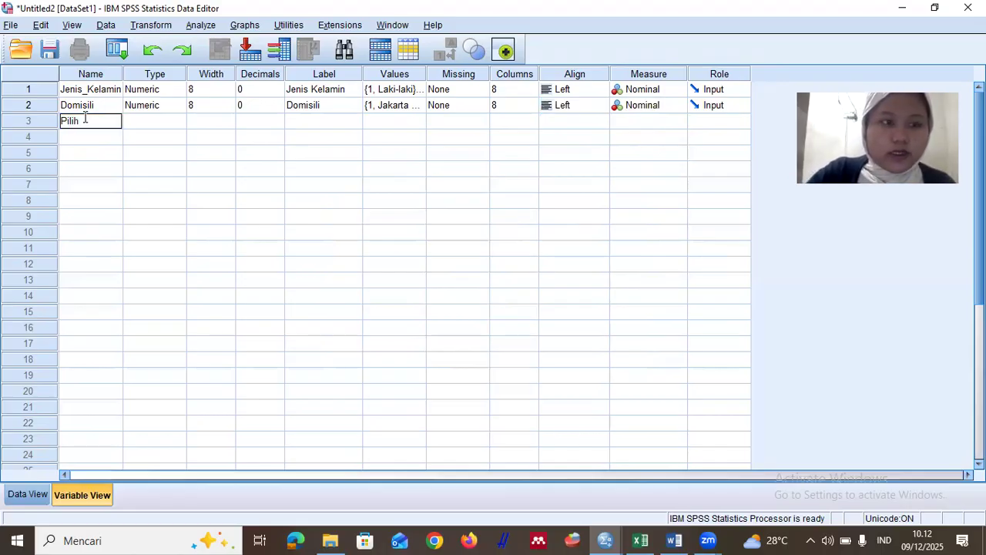
pyautogui.write('a')
pyautogui.press('Return')
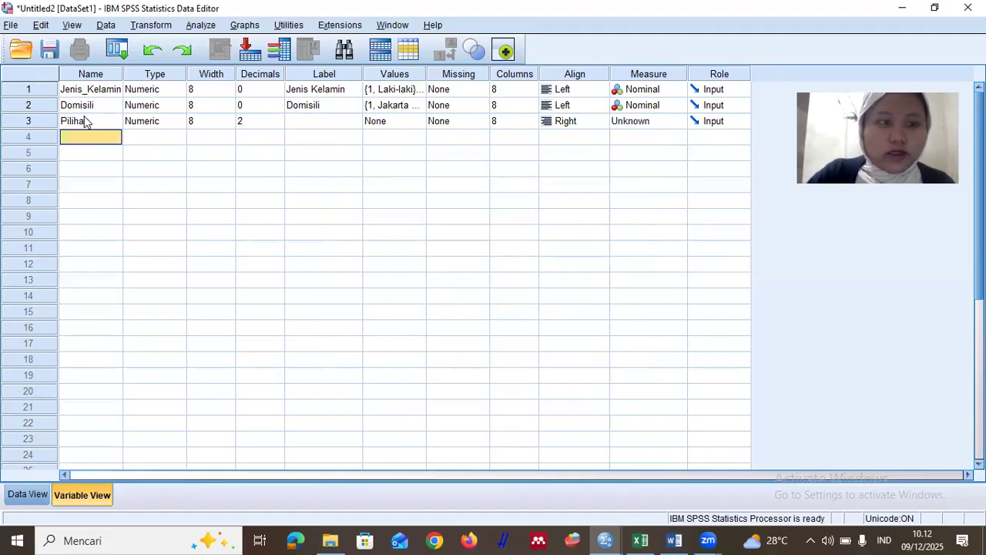
pyautogui.click(84, 121)
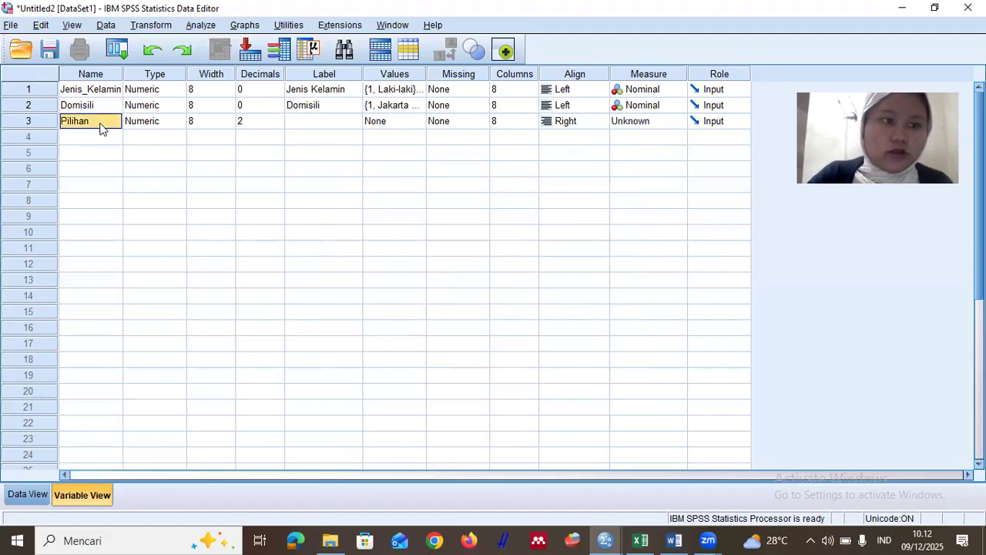
pyautogui.doubleClick(95, 121)
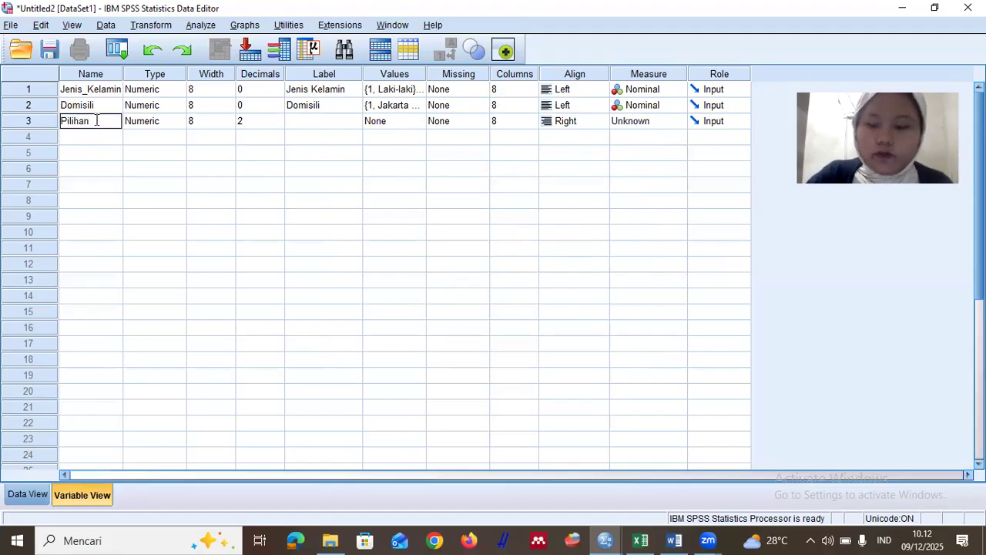
pyautogui.write('_Transpo')
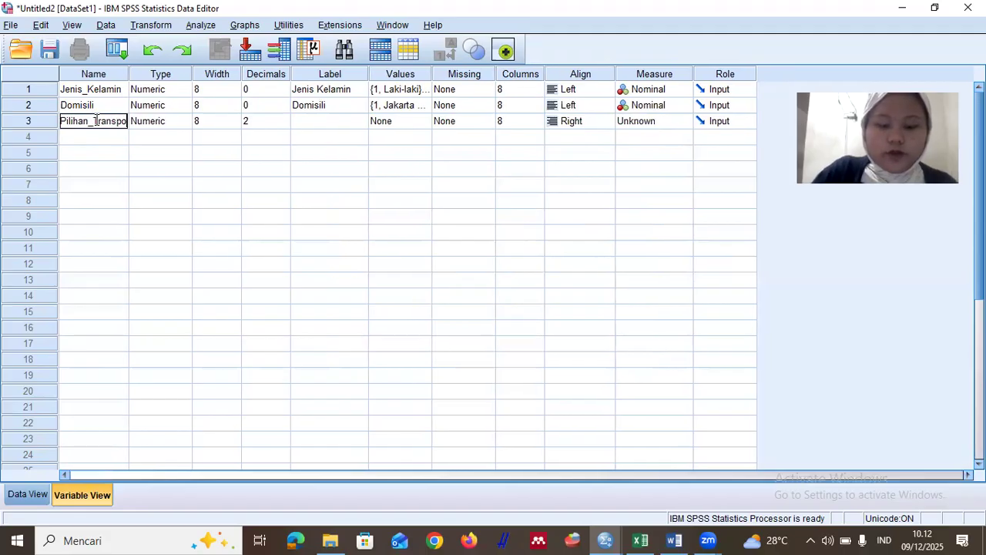
pyautogui.write('rtasi')
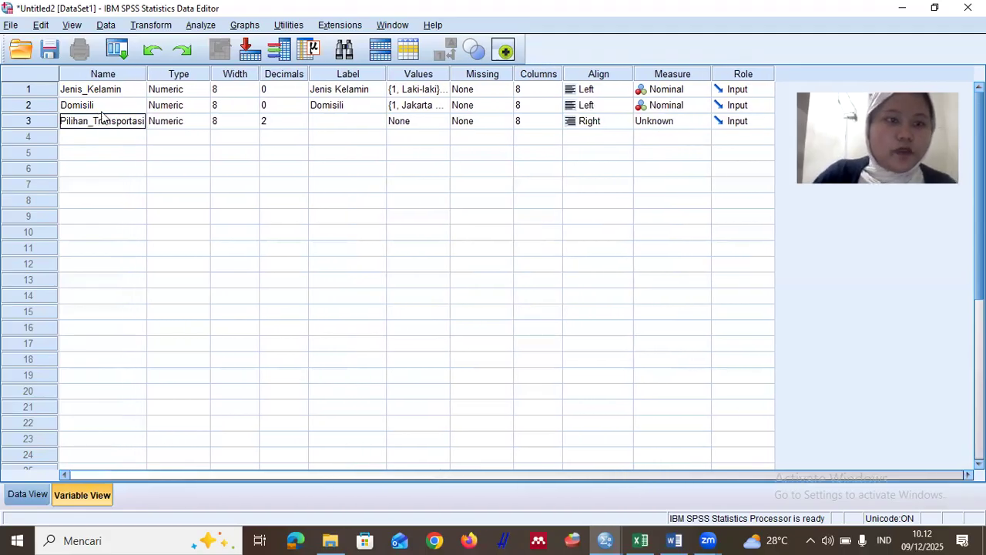
# - Set the decimals of Pilihan_Transportasi to 0 and its label to "Pilihan Transportasi"
pyautogui.click(266, 123)
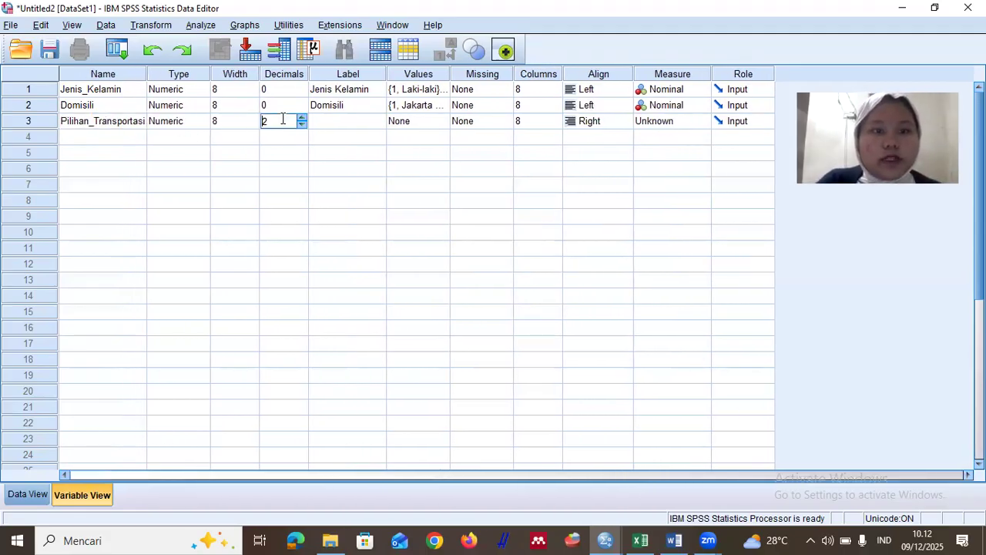
pyautogui.doubleClick(300, 125)
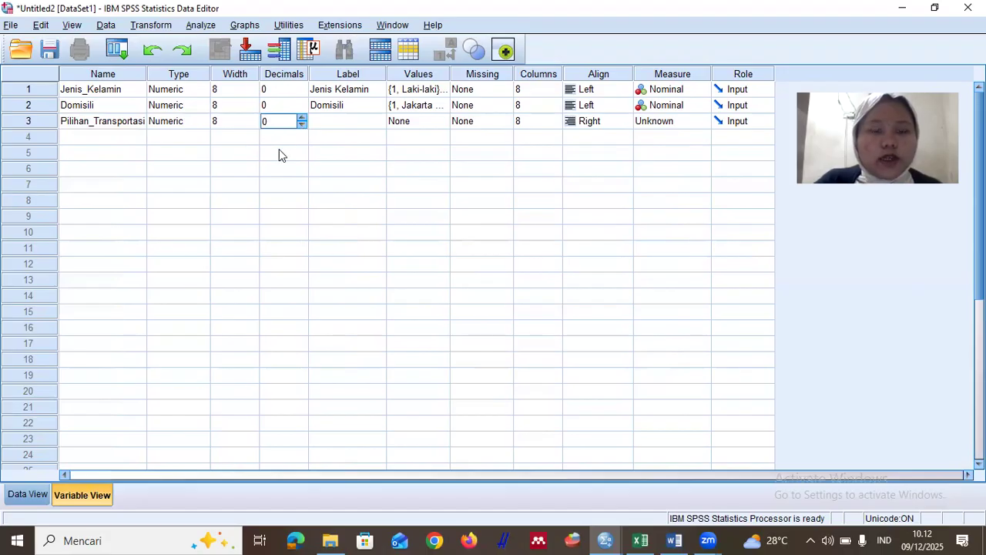
pyautogui.click(351, 124)
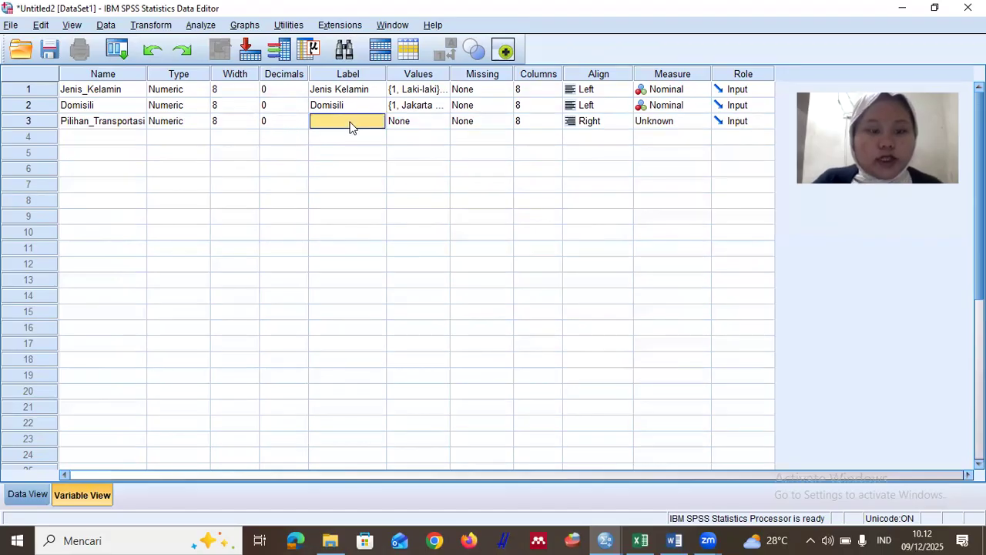
pyautogui.write('Pilihan Tr')
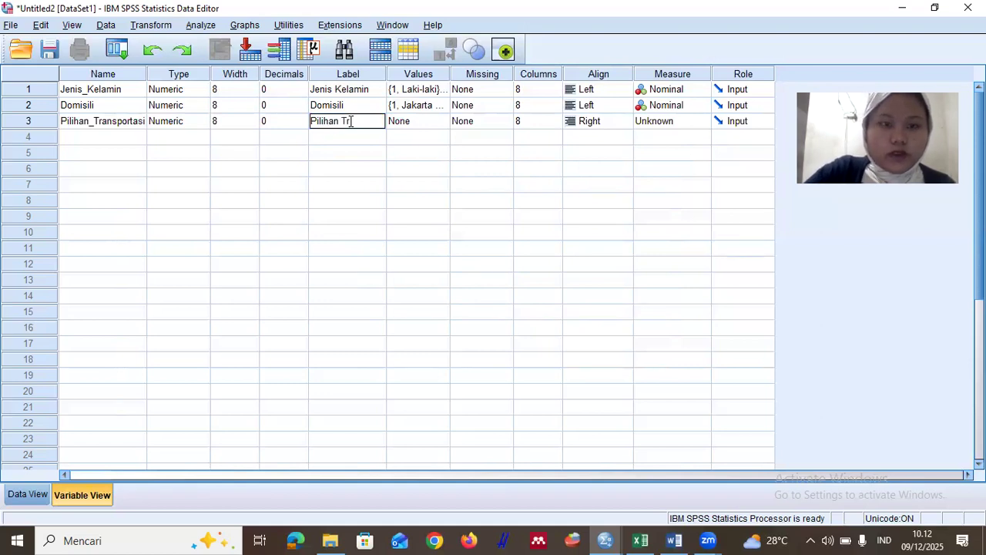
pyautogui.write('ansportasi')
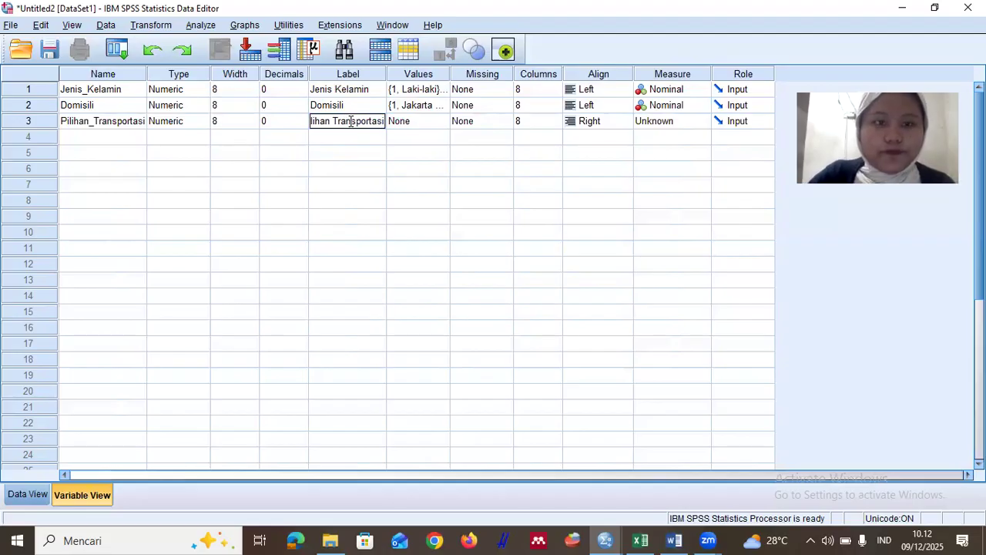
# - Add the value label "Transjakarta" for value 1 of Pilihan_Transportasi
pyautogui.click(440, 121)
pyautogui.click(439, 121)
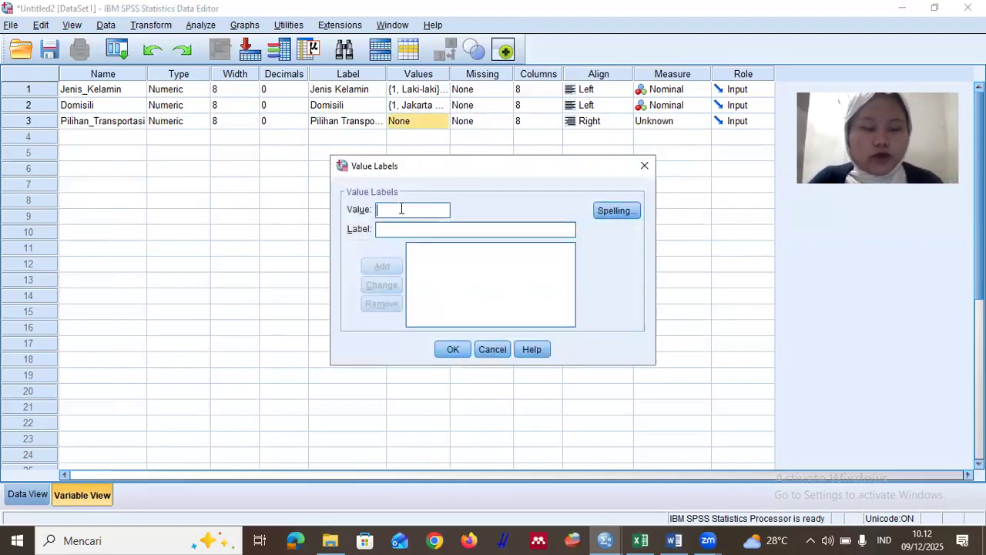
pyautogui.write('1')
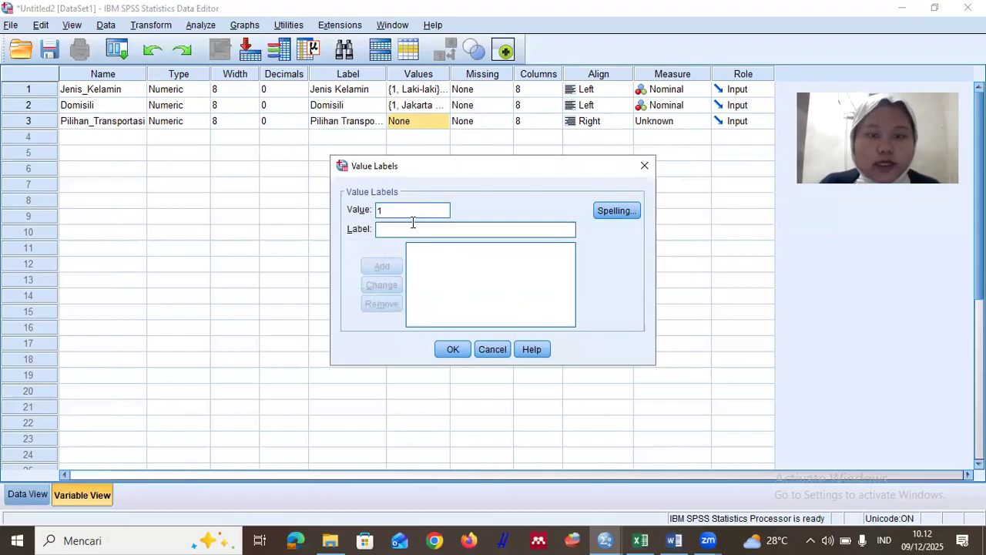
pyautogui.press('Tab')
pyautogui.write('Tras')
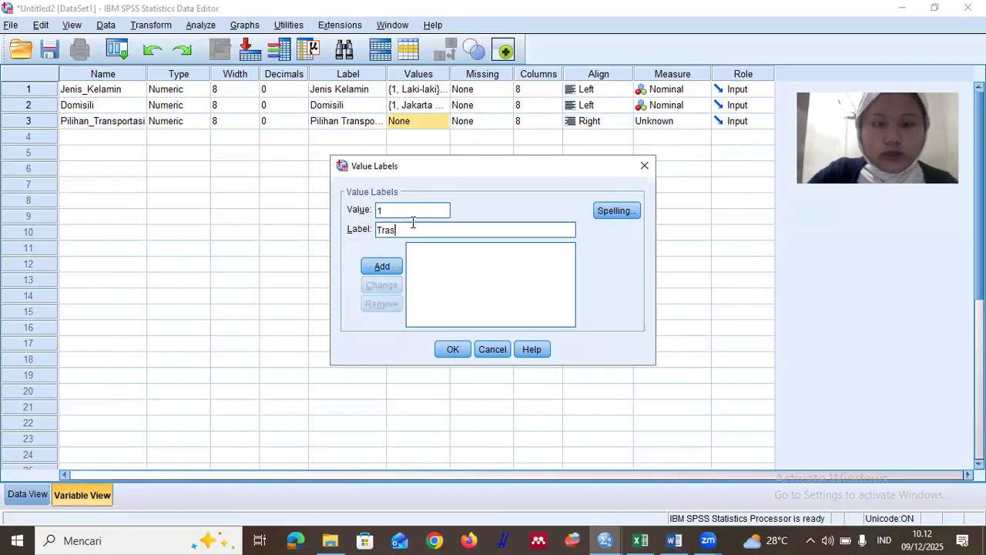
pyautogui.press('BackSpace')
pyautogui.write('nsjakarta')
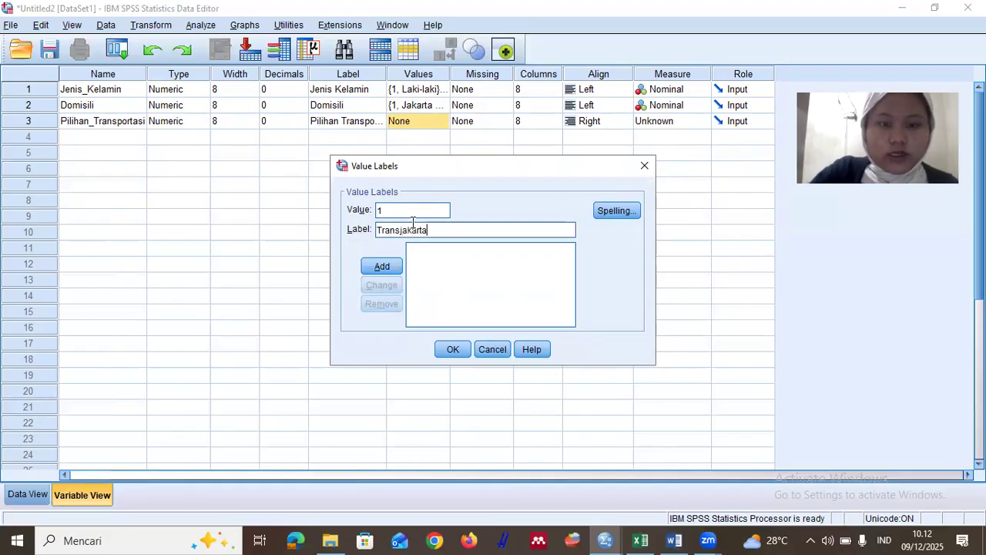
pyautogui.press('Return')
# - Add the value label "KRL" for value 2 of Pilihan_Transportasi
pyautogui.write('2')
pyautogui.press('Tab')
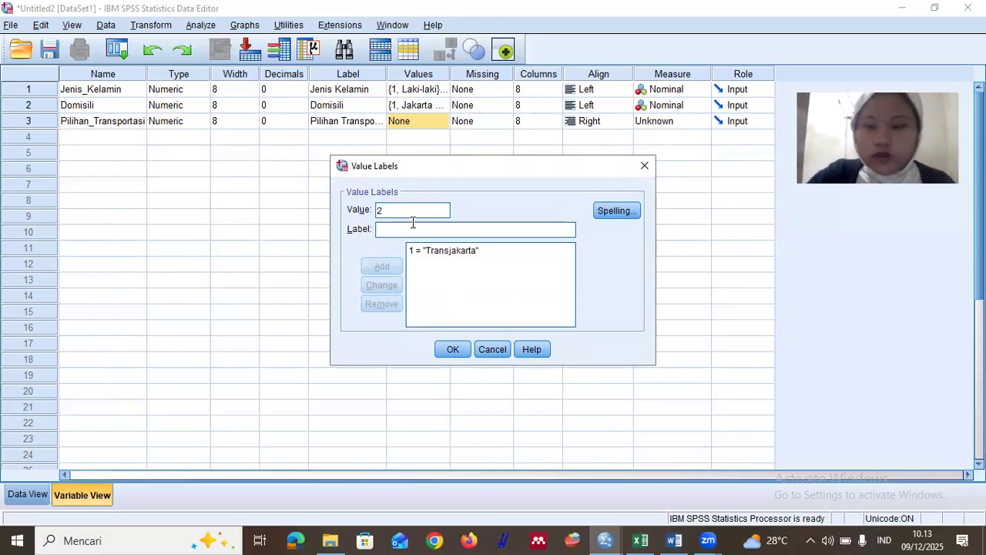
pyautogui.write('K')
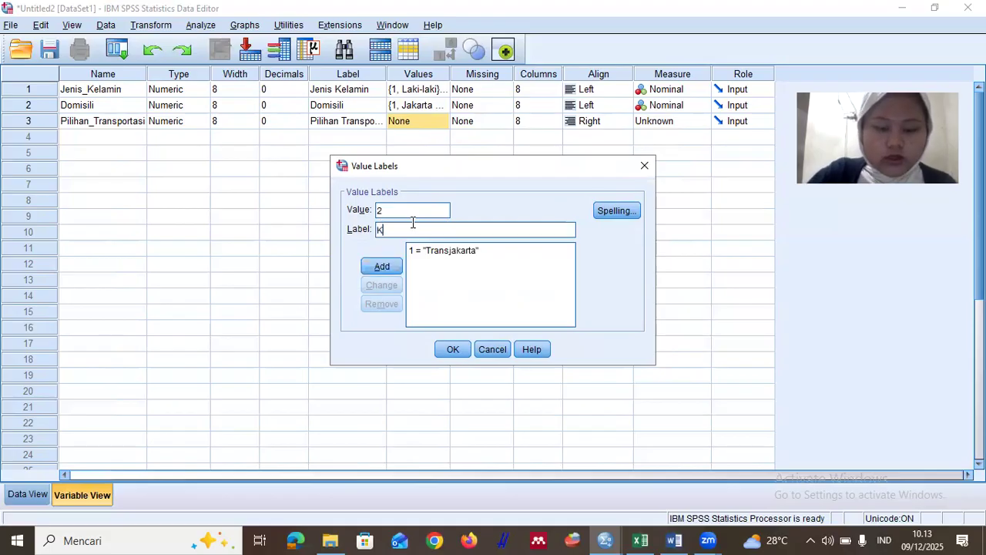
pyautogui.write('RL')
pyautogui.press('Return')
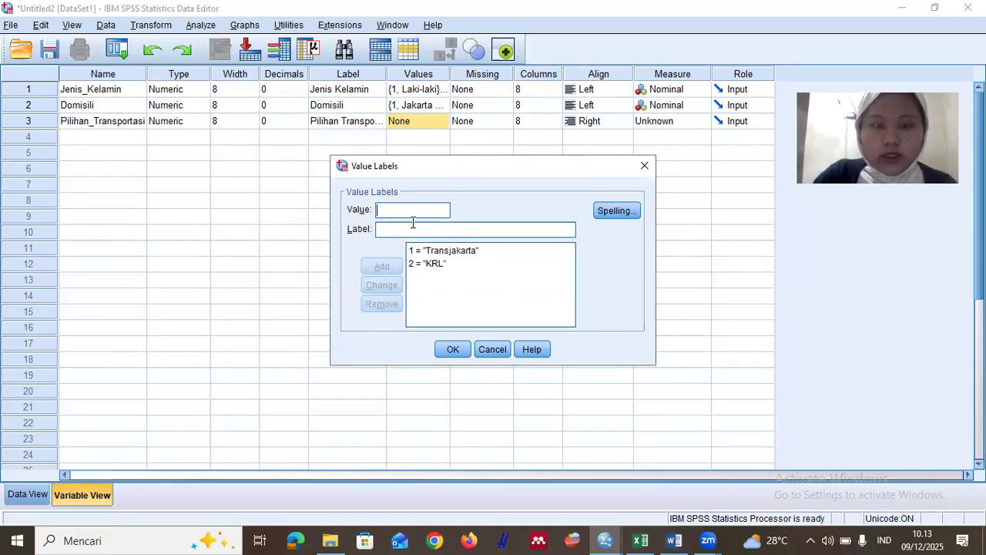
# - Add the value label "MRT" for value 3 and apply the value labels to Pilihan_Transportasi
pyautogui.write('3')
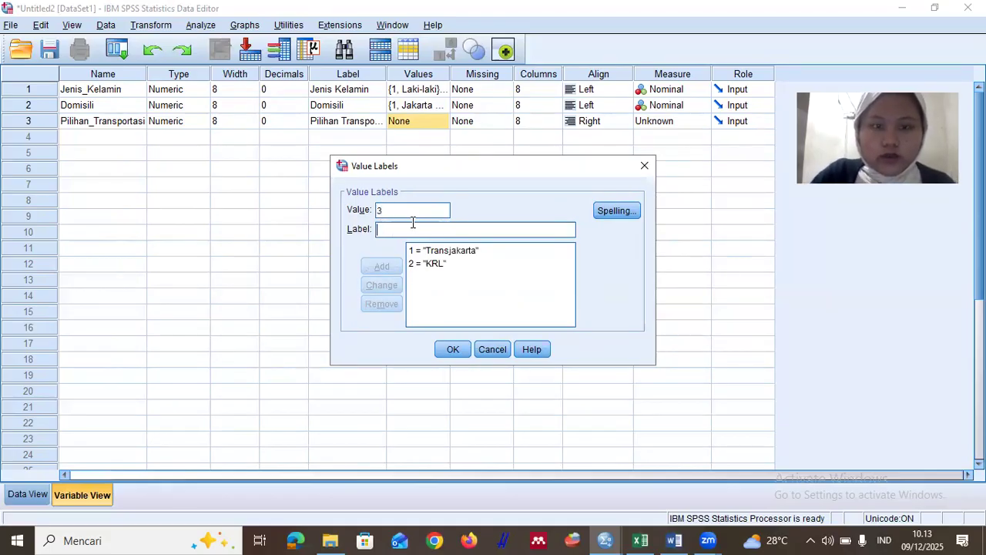
pyautogui.write(' = "MRT')
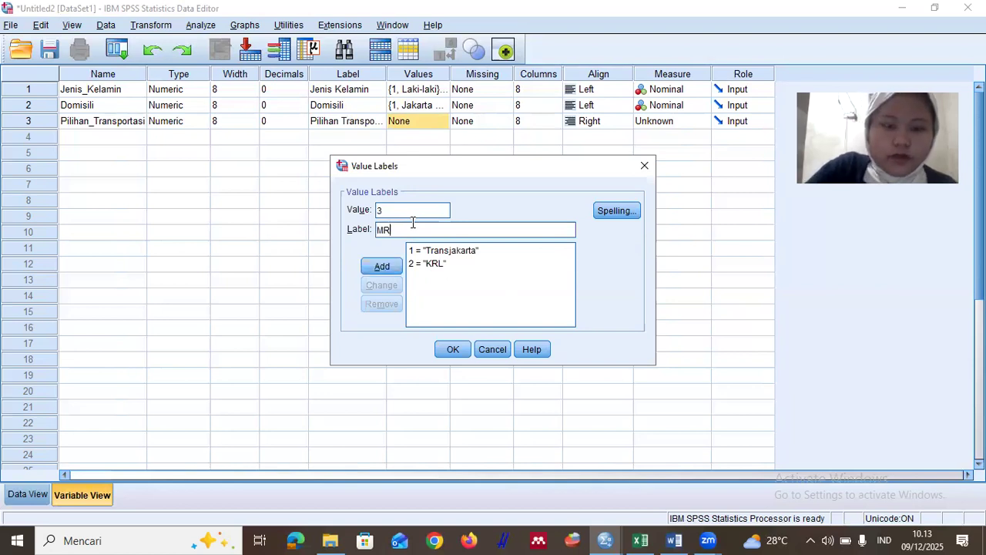
pyautogui.press('Return')
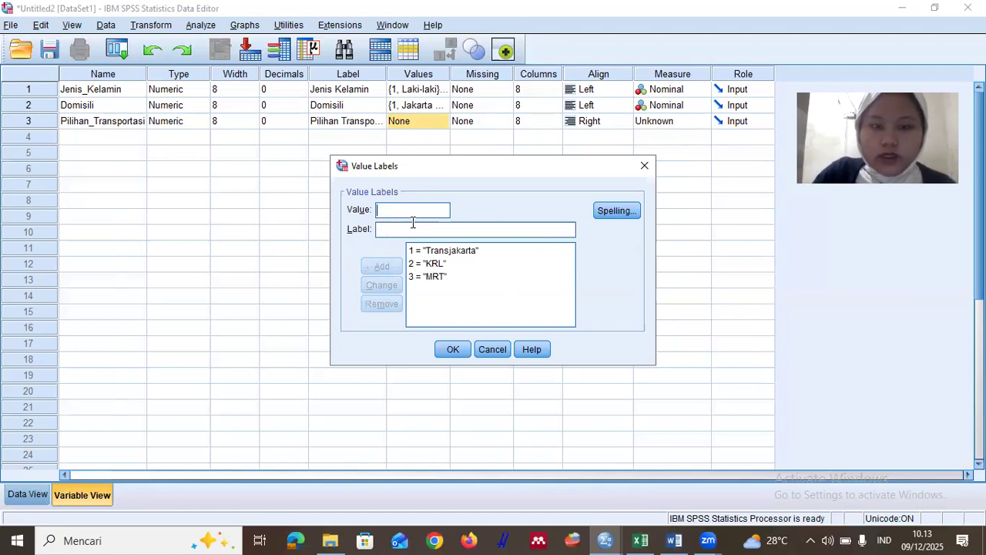
pyautogui.click(452, 350)
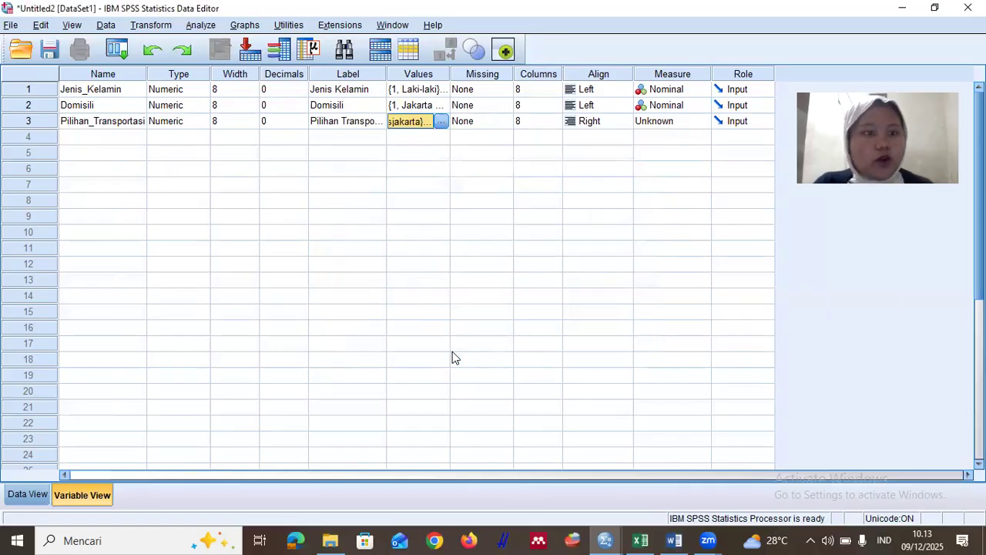
# - Set the measurement level of Pilihan_Transportasi to Nominal
pyautogui.click(653, 123)
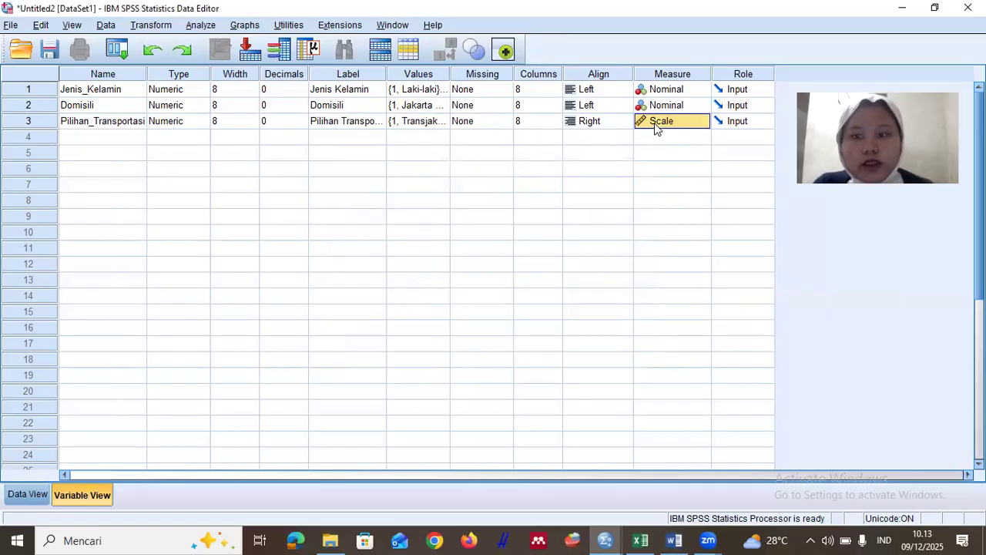
pyautogui.click(667, 128)
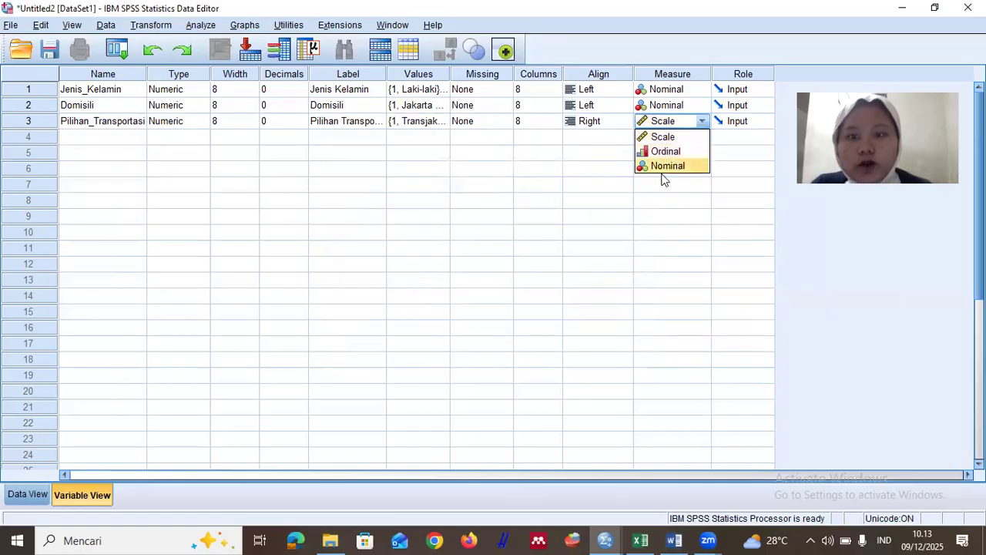
pyautogui.click(661, 168)
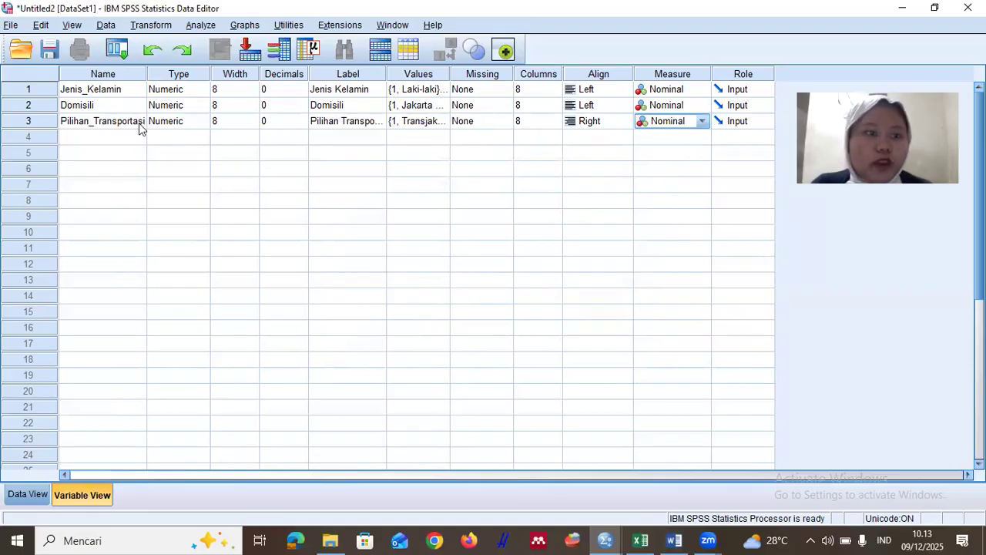
# - Create a fourth variable named Kenyamanan below Pilihan_Transportasi
pyautogui.click(121, 144)
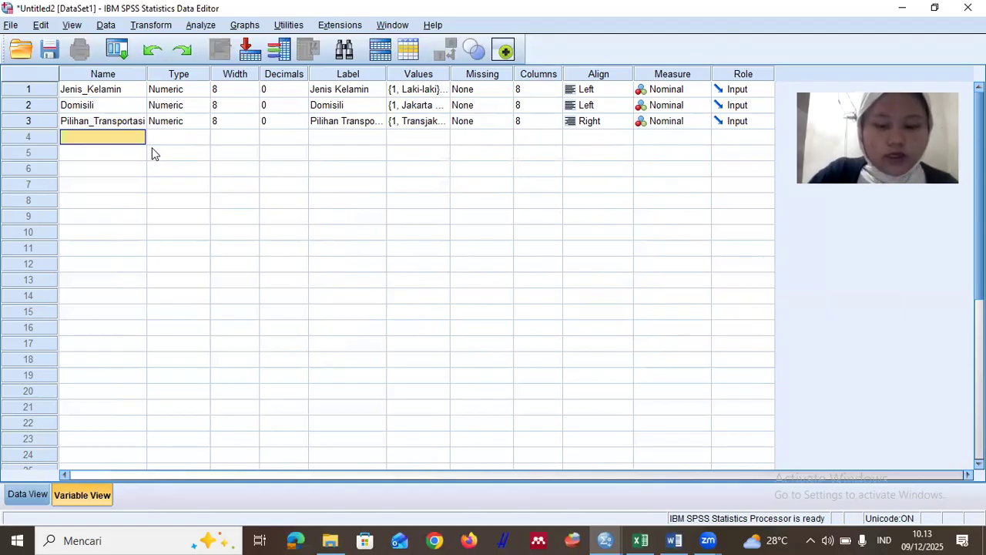
pyautogui.write('Kenyamanan')
pyautogui.press('Tab')
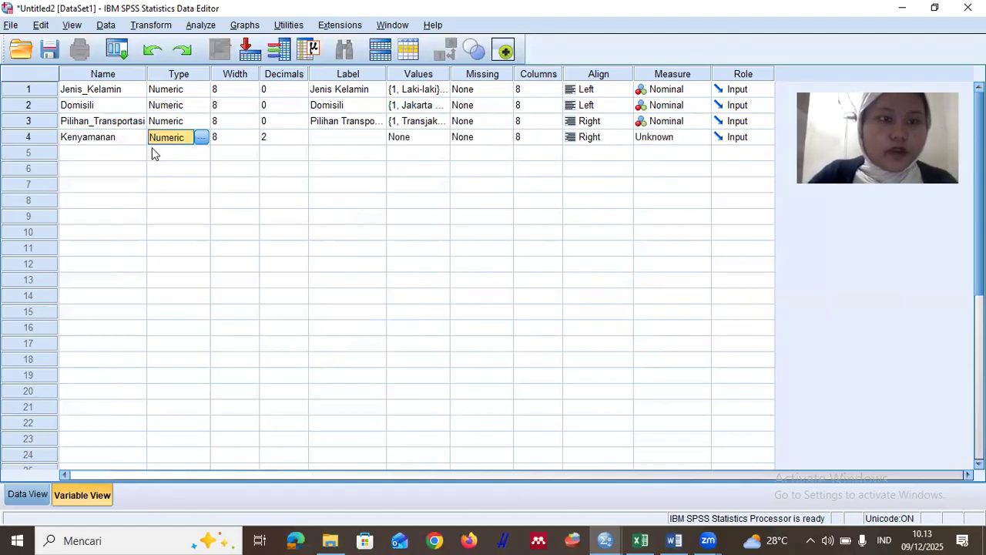
# - Set the decimals of Kenyamanan to 0 and its label to "Kenyamanan"
pyautogui.click(297, 139)
pyautogui.click(300, 140)
pyautogui.click(300, 140)
pyautogui.click(332, 137)
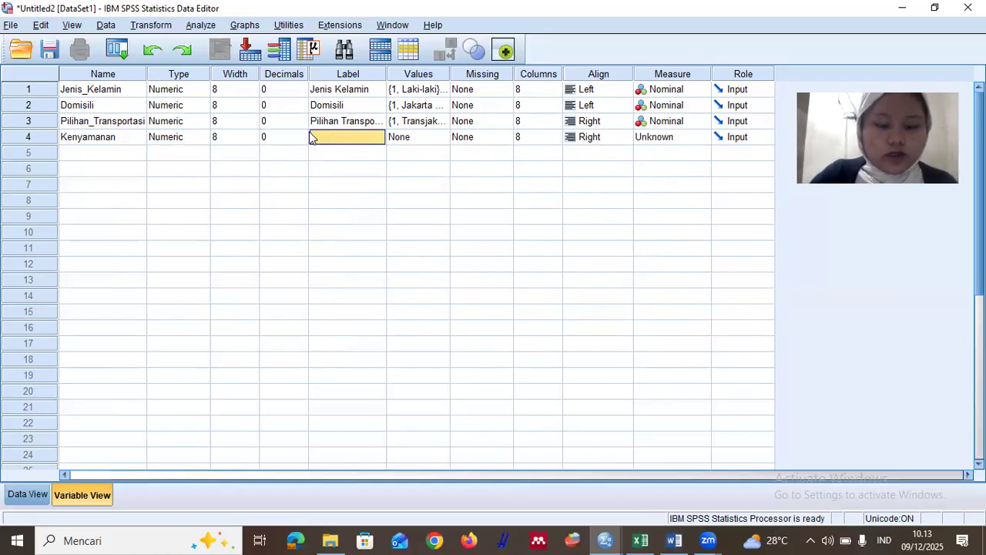
pyautogui.write('Kenyamanan')
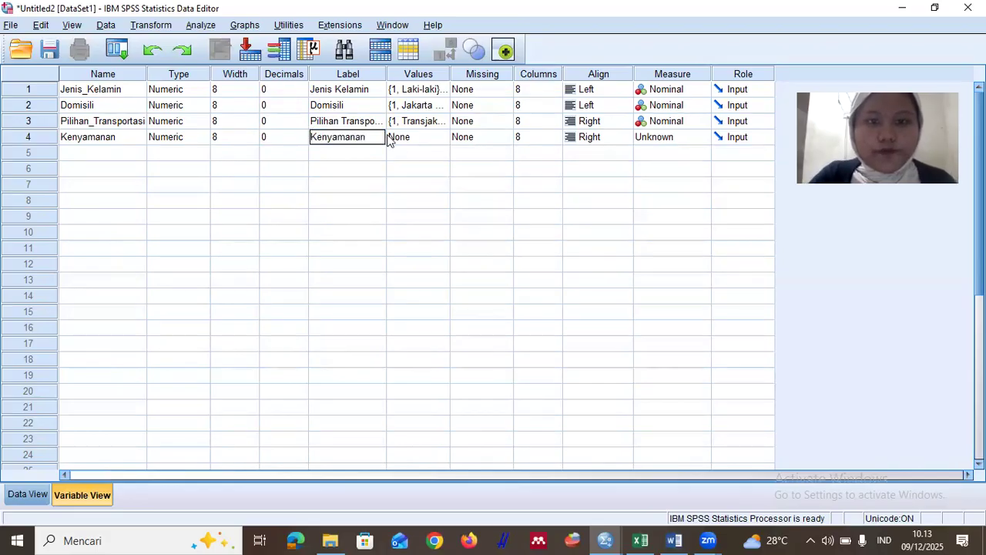
# - Add the value label "Sangat Tidak Setuju" for value 1 of Kenyamanan
pyautogui.click(409, 142)
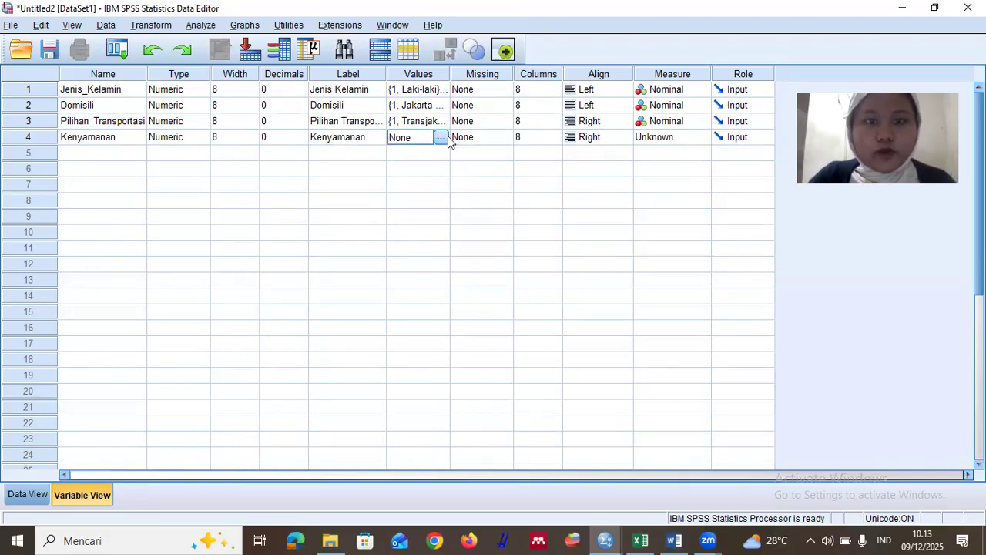
pyautogui.click(435, 139)
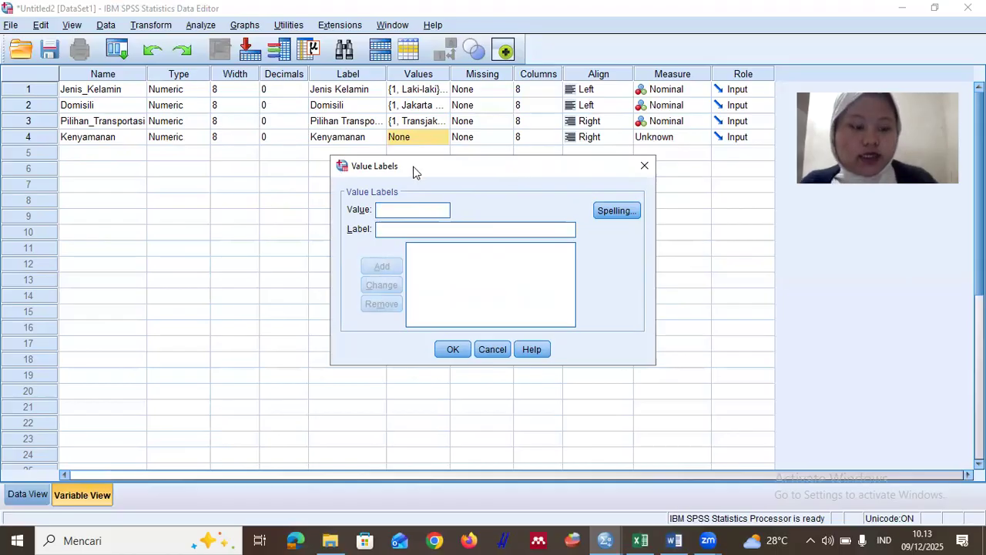
pyautogui.write('1')
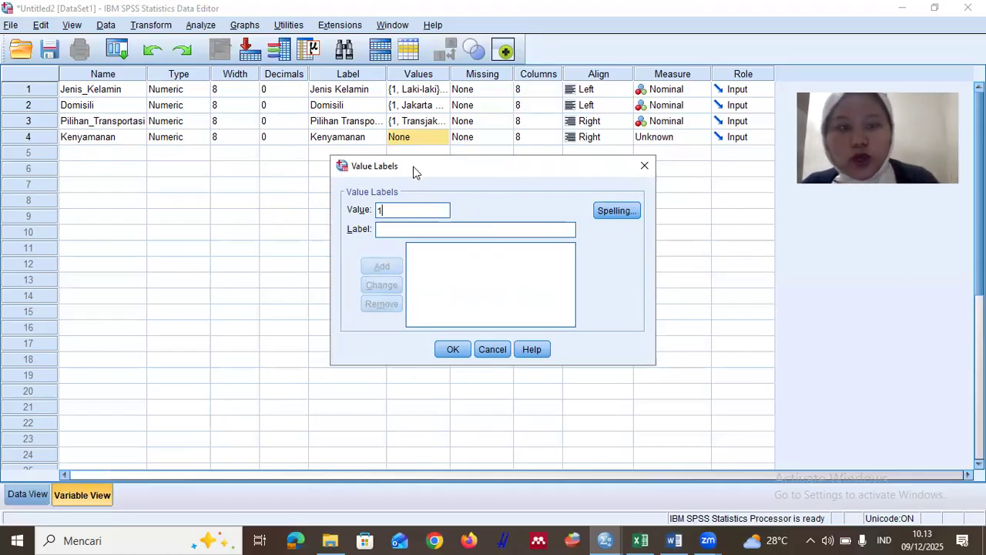
pyautogui.click(407, 224)
pyautogui.write('Sa')
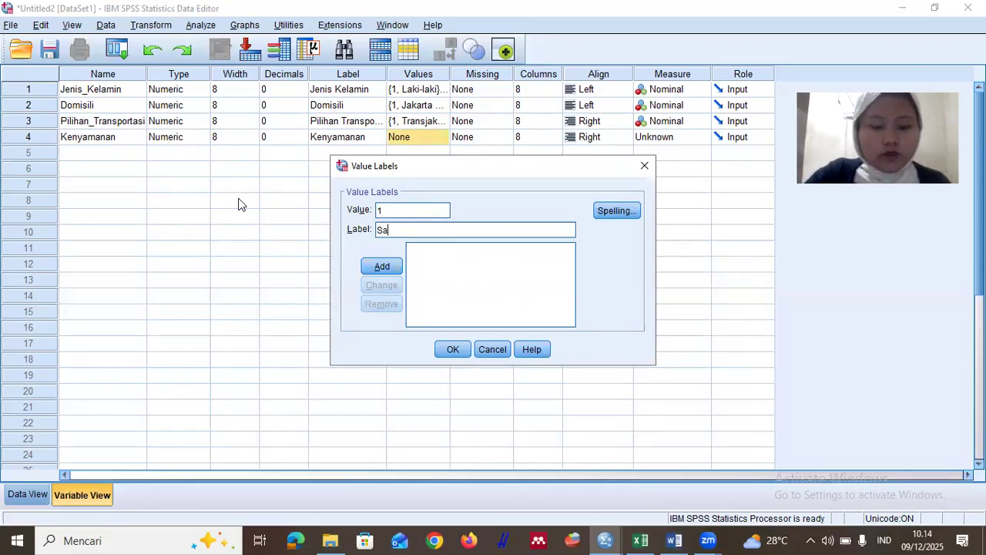
pyautogui.write('nag')
pyautogui.press('BackSpace')
pyautogui.press('BackSpace')
pyautogui.write('gat Tid')
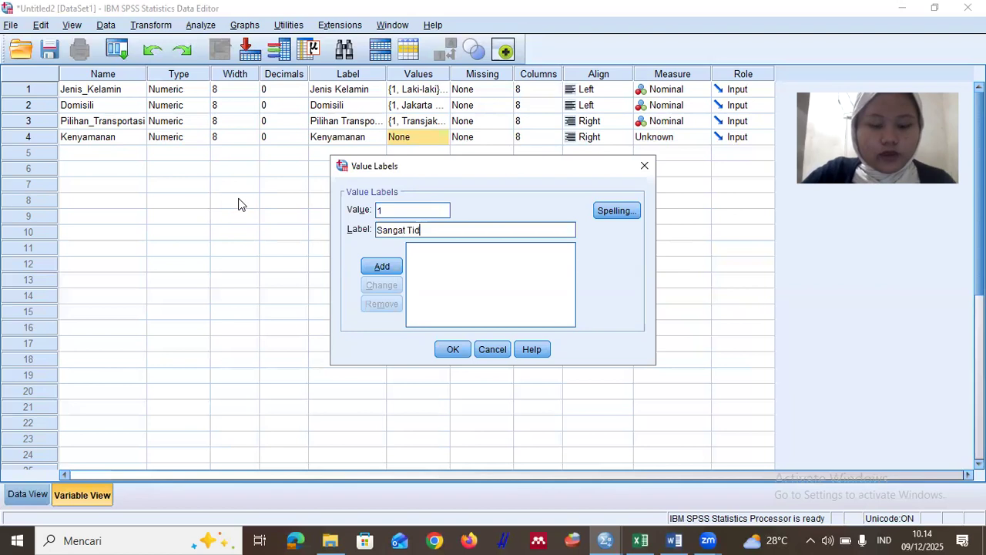
pyautogui.write('ak Setuju')
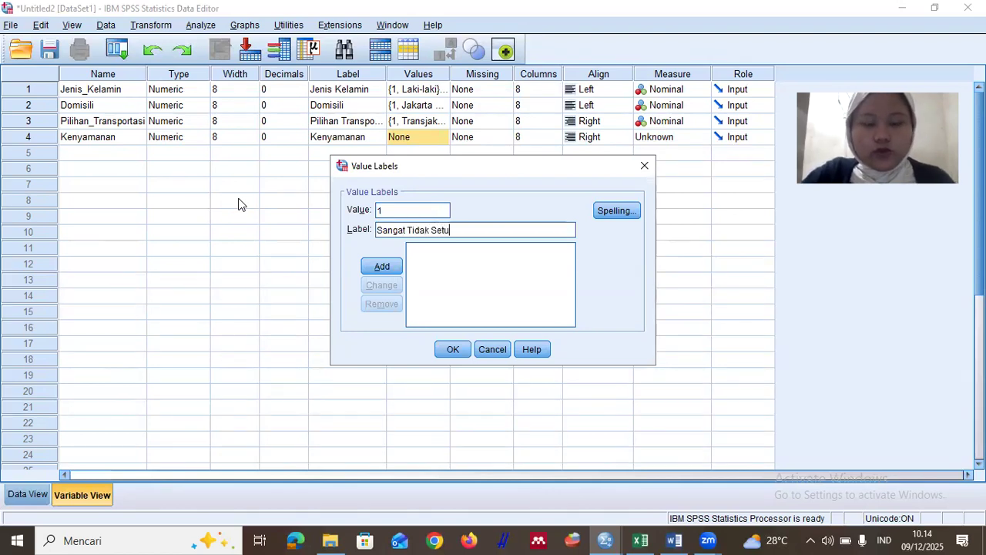
pyautogui.click(381, 269)
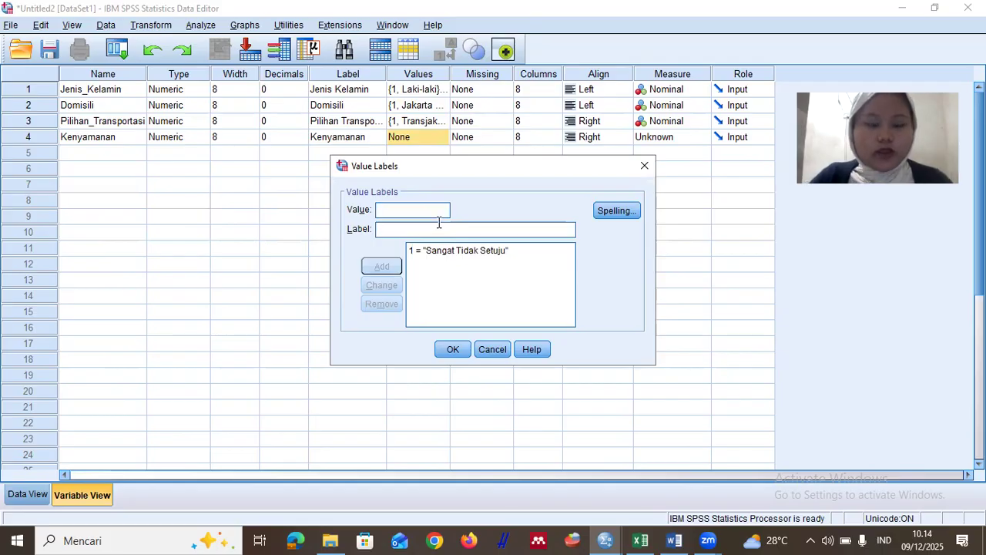
# - Add the value label "Tidak Setuju" for value 2 of Kenyamanan
pyautogui.write('2')
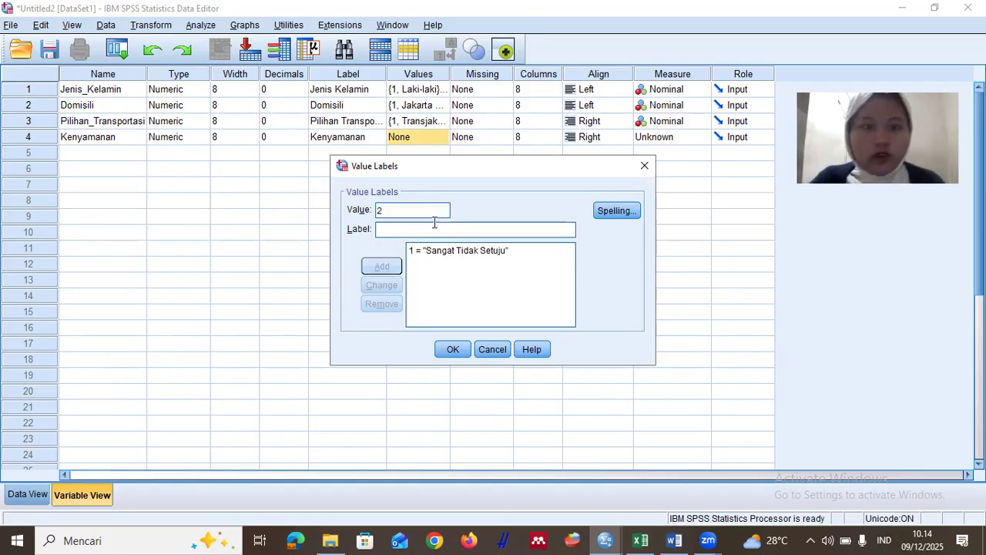
pyautogui.click(434, 223)
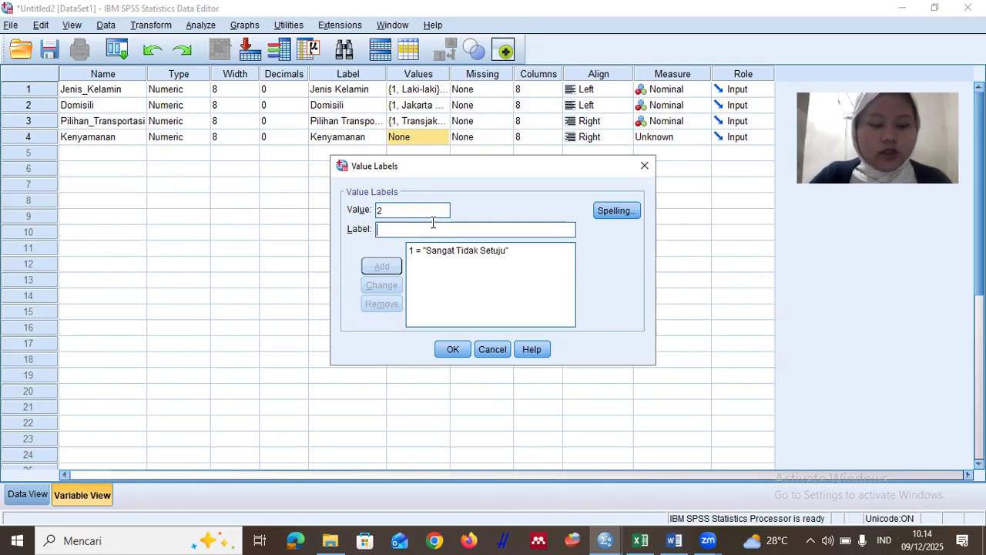
pyautogui.write('Tidsk')
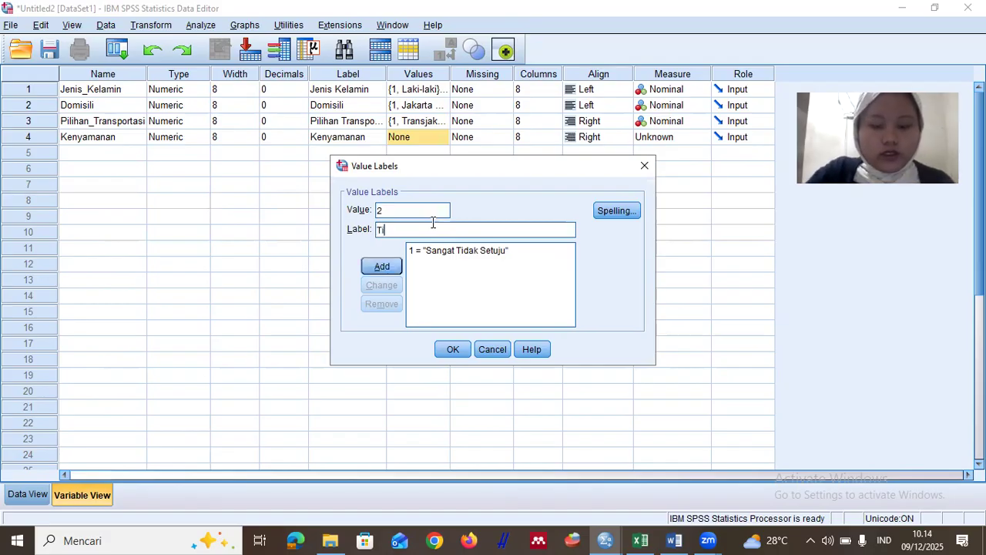
pyautogui.press('BackSpace')
pyautogui.press('BackSpace')
pyautogui.write('ak')
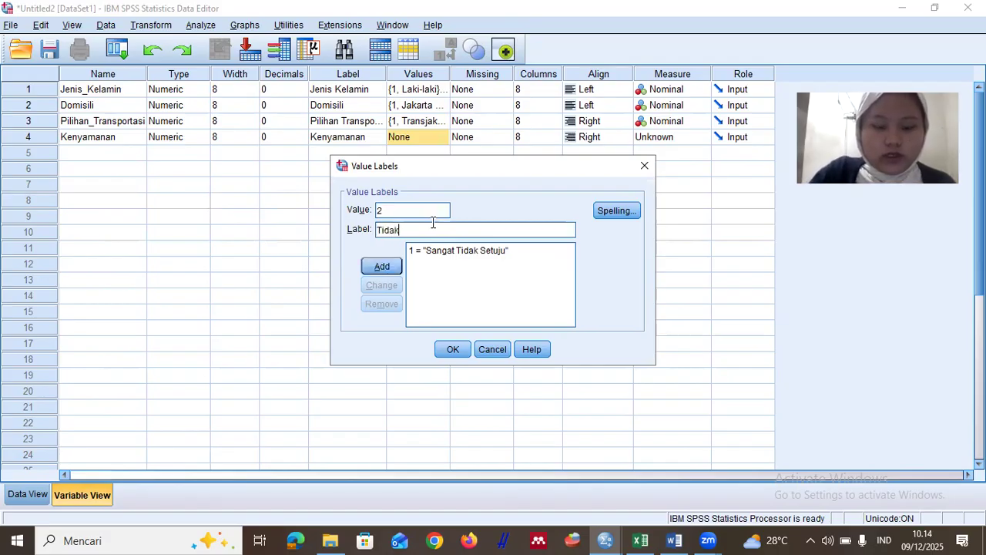
pyautogui.write(' Setuju')
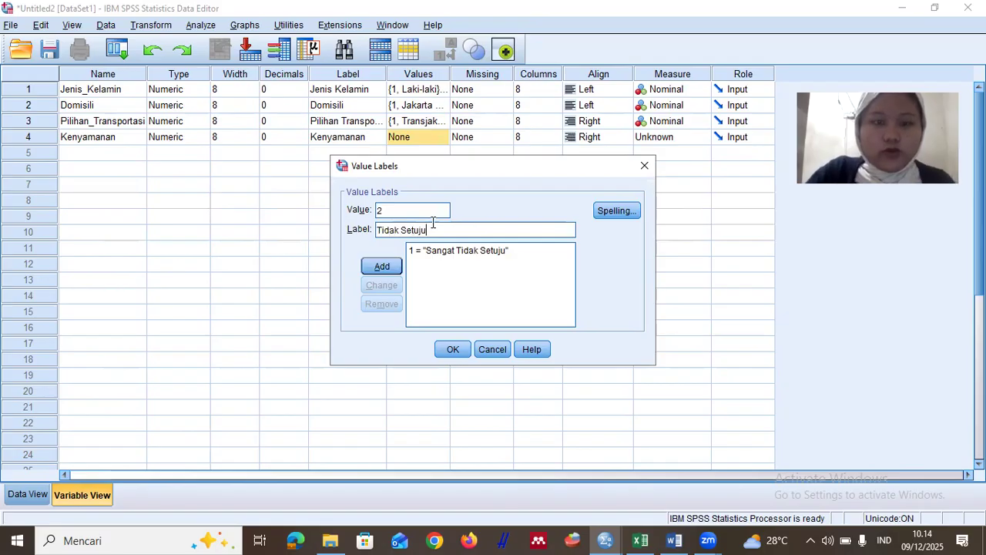
pyautogui.press('Return')
# - Add the value label "Netral" for value 3 of Kenyamanan
pyautogui.write('3Netra')
pyautogui.press('BackSpace')
pyautogui.press('BackSpace')
pyautogui.press('BackSpace')
pyautogui.press('BackSpace')
pyautogui.press('BackSpace')
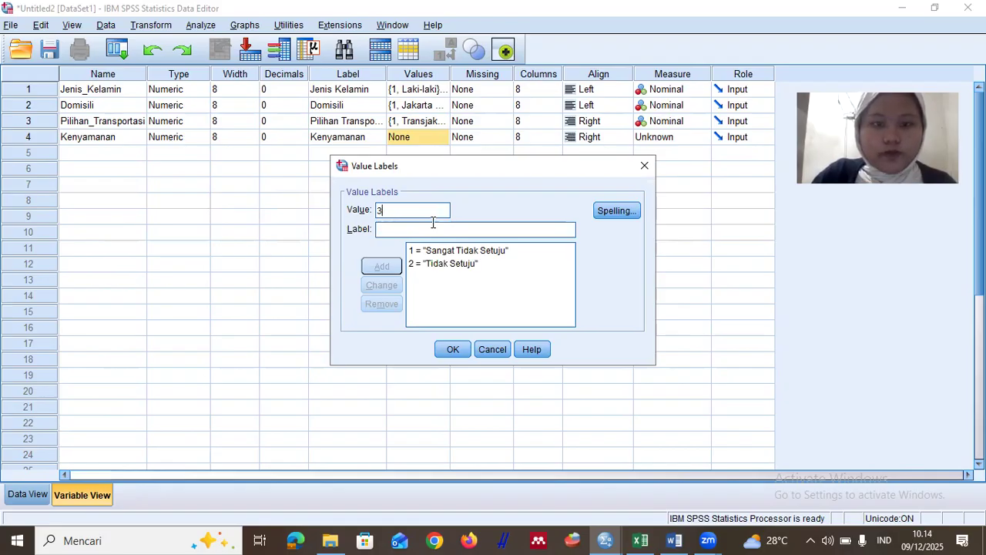
pyautogui.press('Tab')
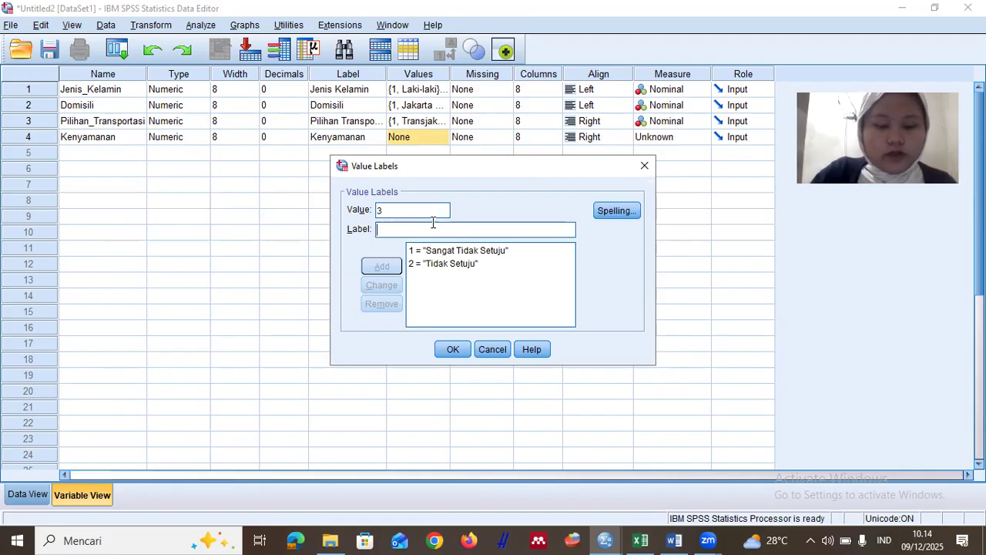
pyautogui.write('Netral')
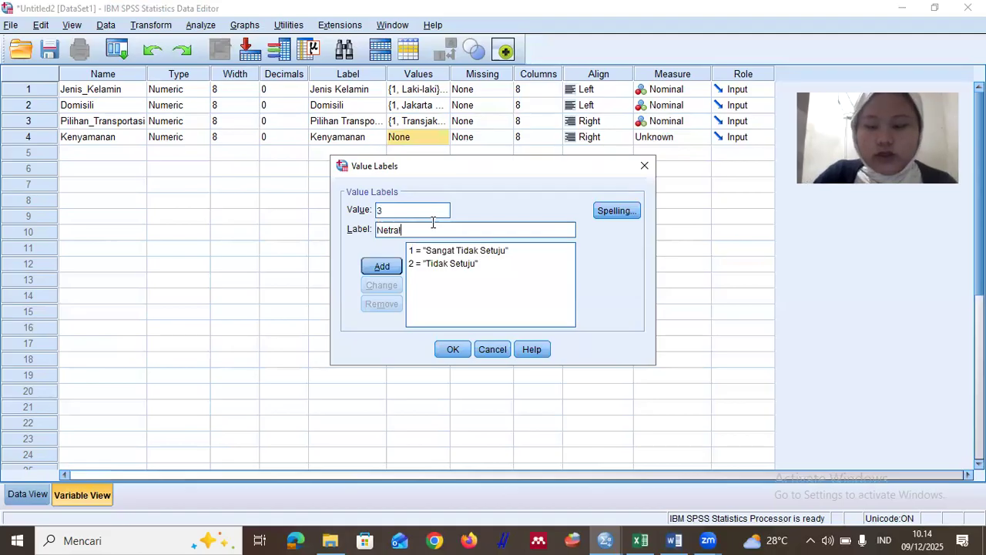
pyautogui.press('Return')
# - Add the value label "Setuju" for value 4 of Kenyamanan
pyautogui.write('4S')
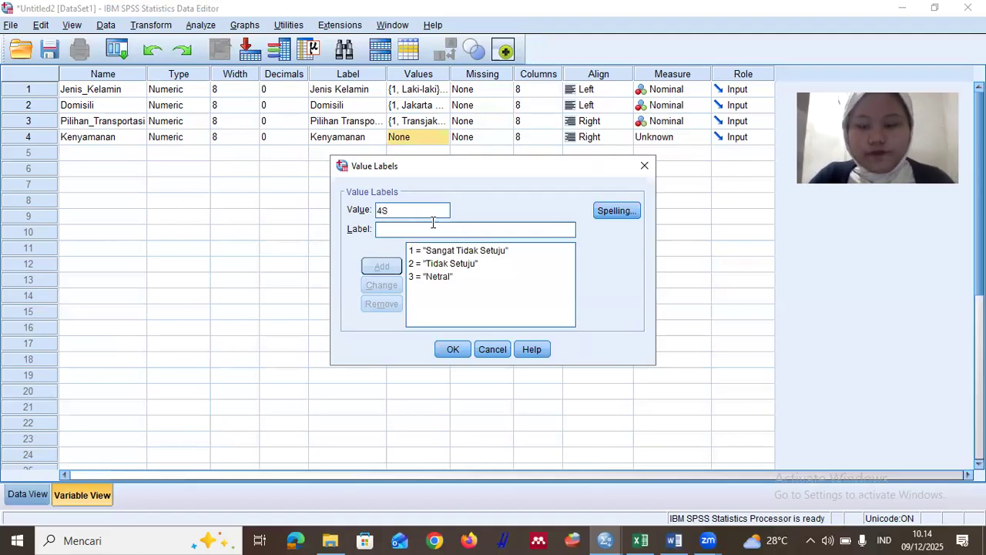
pyautogui.press('BackSpace')
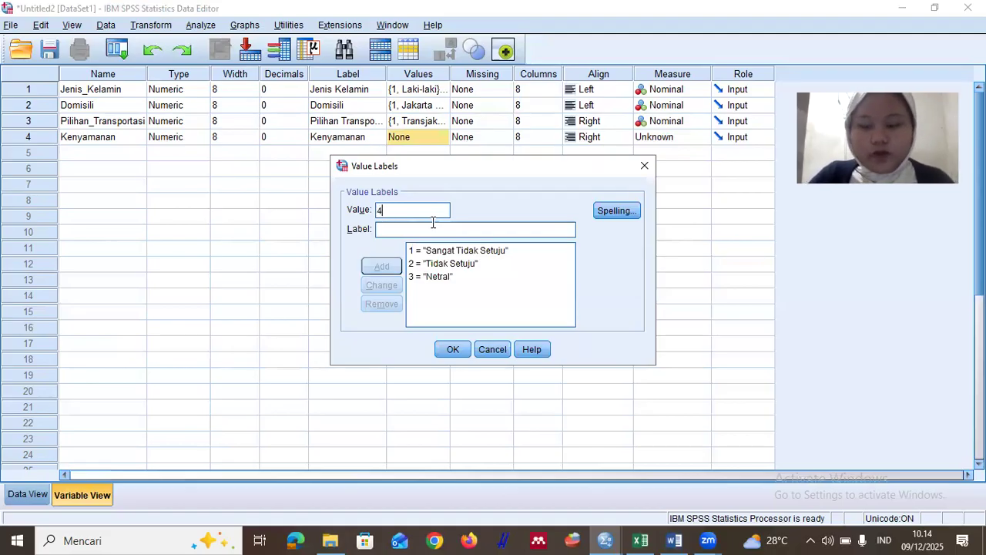
pyautogui.press('Tab')
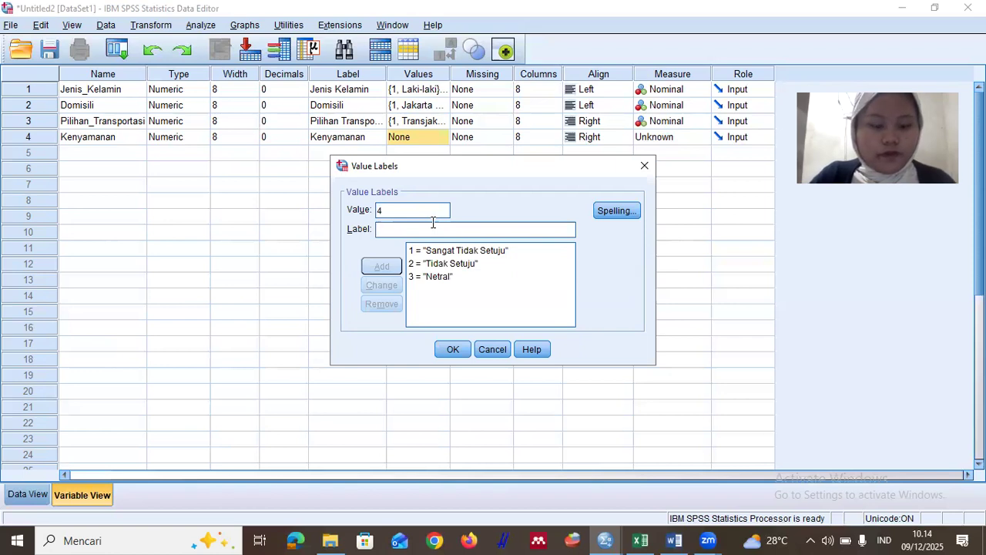
pyautogui.write('Setuju')
pyautogui.hotkey('alt', 'a')
# - Add the value label "Sangat Setuju" for value 5 of Kenyamanan and apply the value labels
pyautogui.write('5')
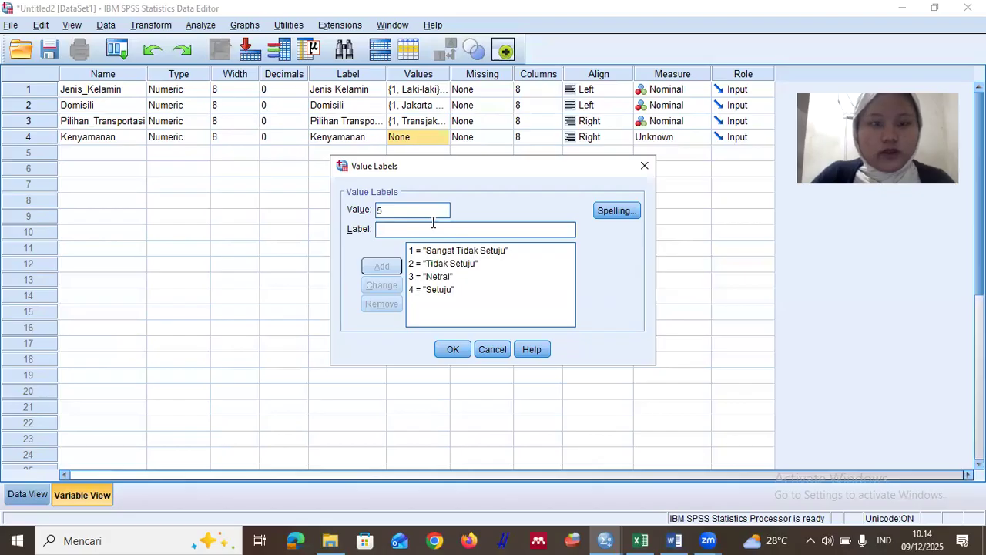
pyautogui.write('S')
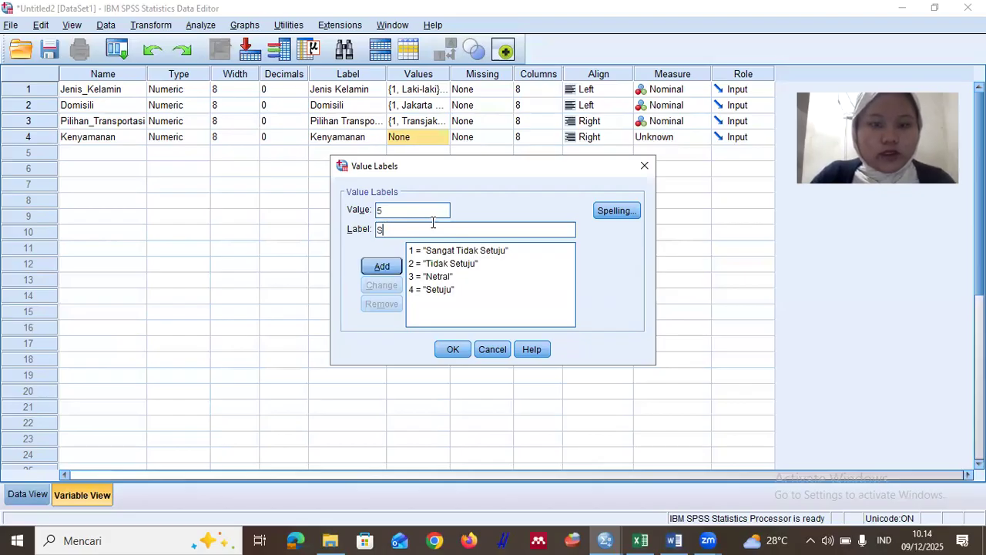
pyautogui.write('angat S')
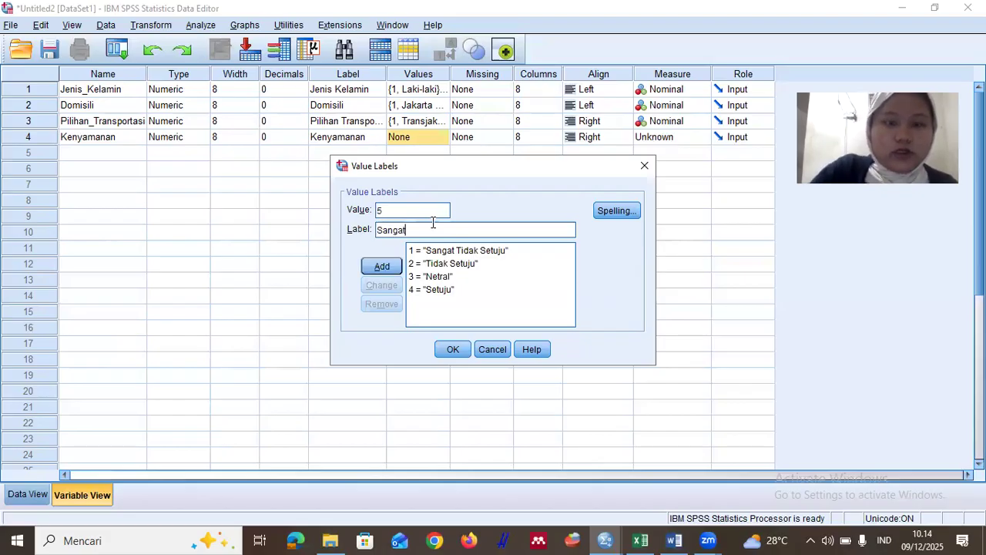
pyautogui.write('uju')
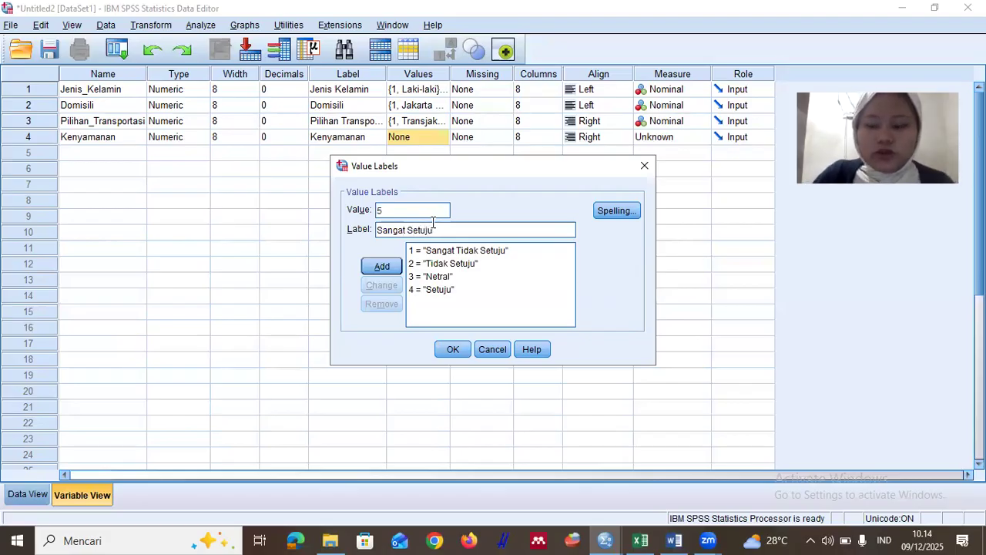
pyautogui.press('Return')
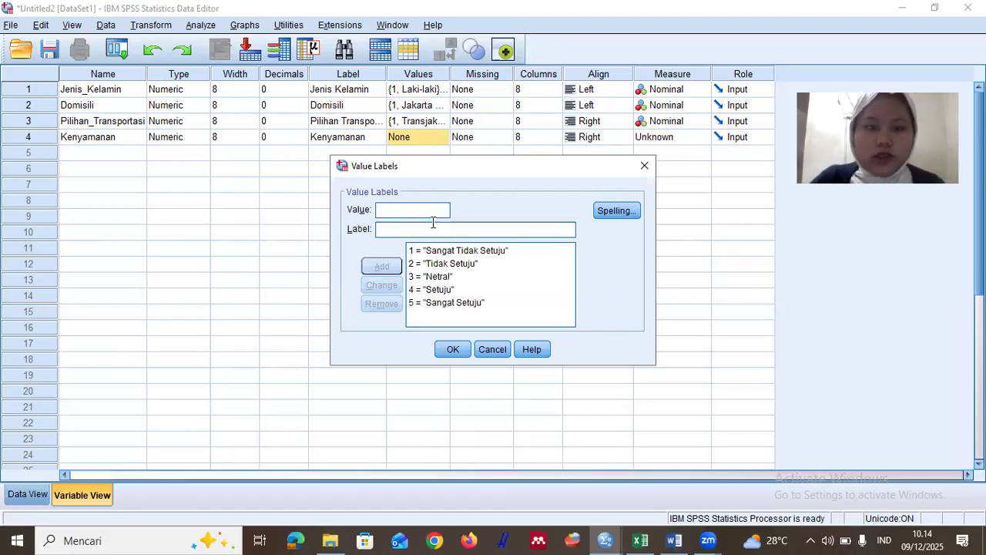
pyautogui.click(455, 348)
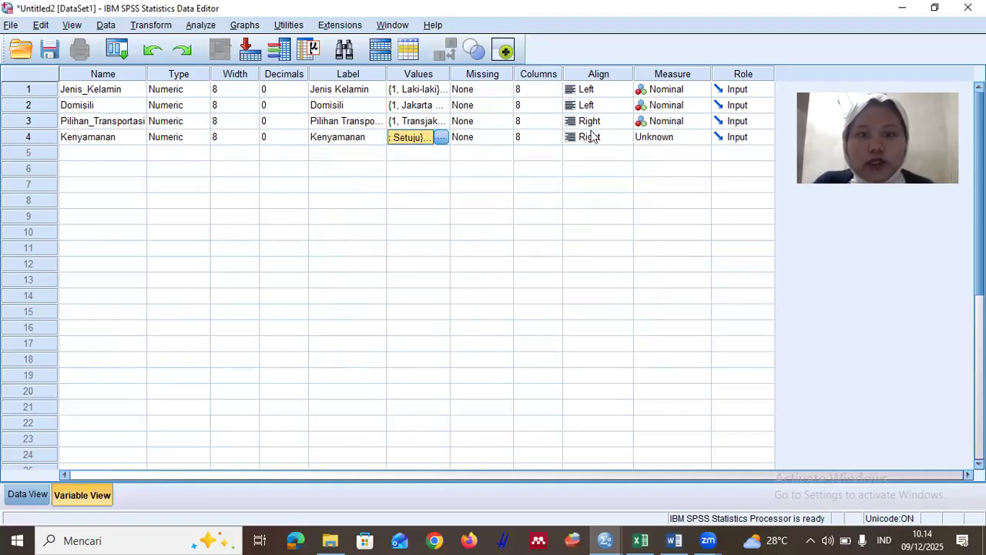
# - Set the alignment of Kenyamanan to Left and its measurement level to Scale
pyautogui.click(614, 138)
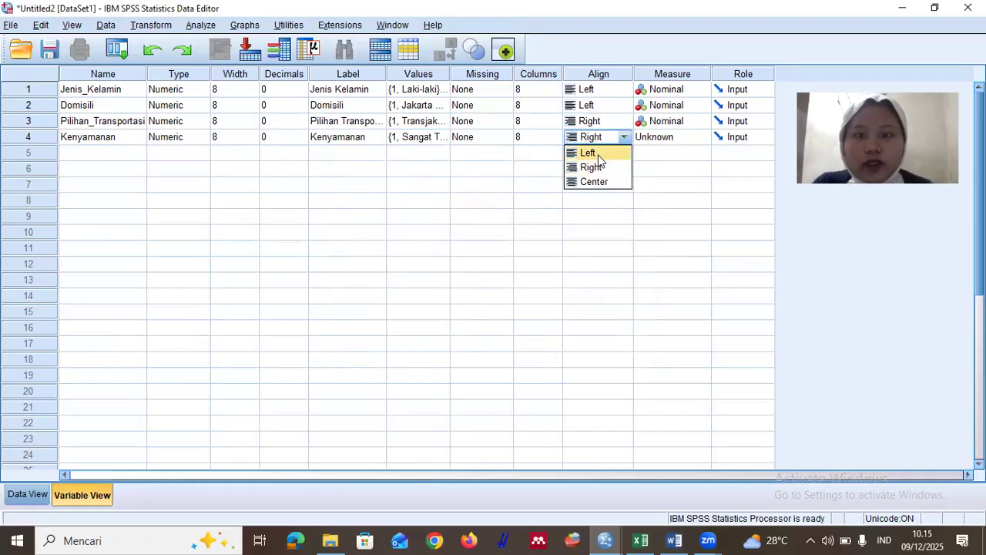
pyautogui.click(598, 153)
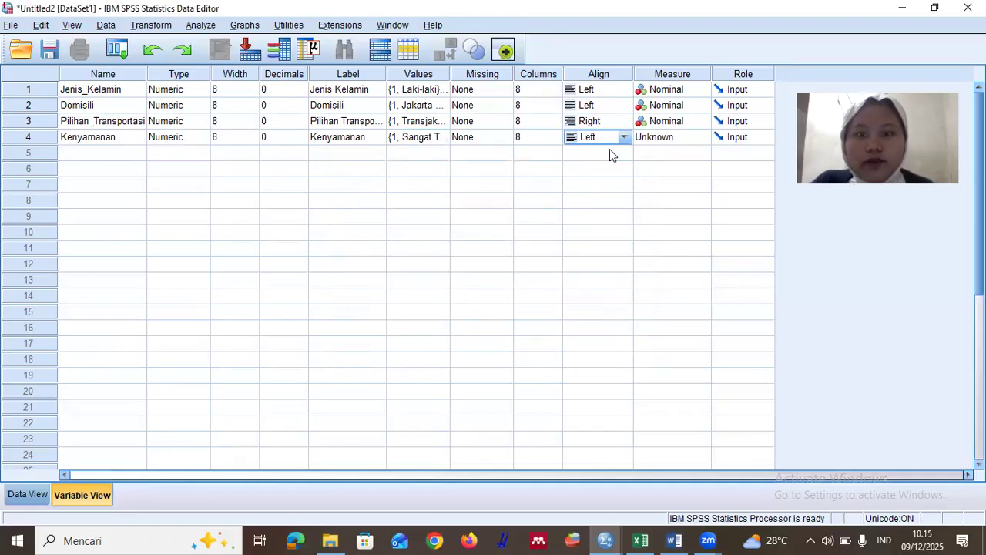
pyautogui.click(692, 139)
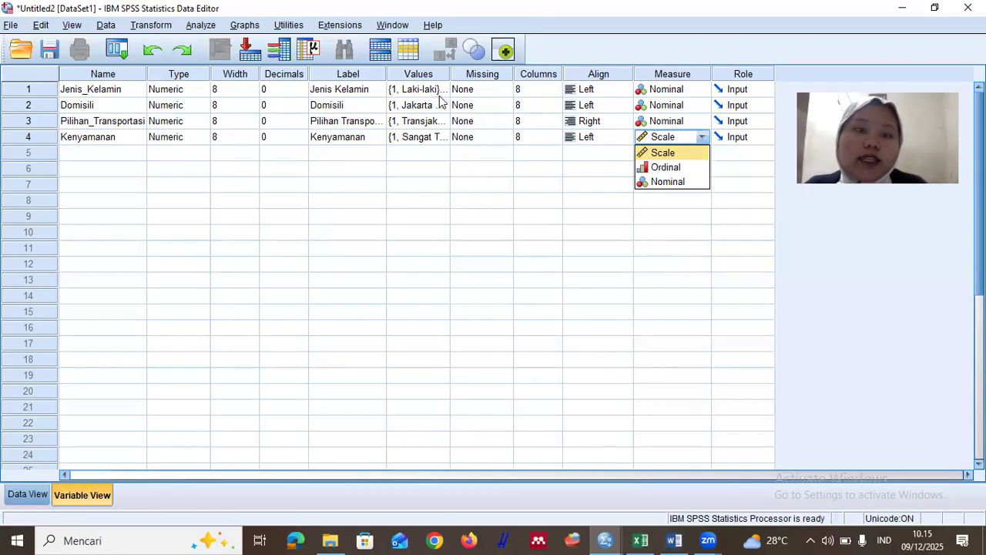
pyautogui.click(676, 153)
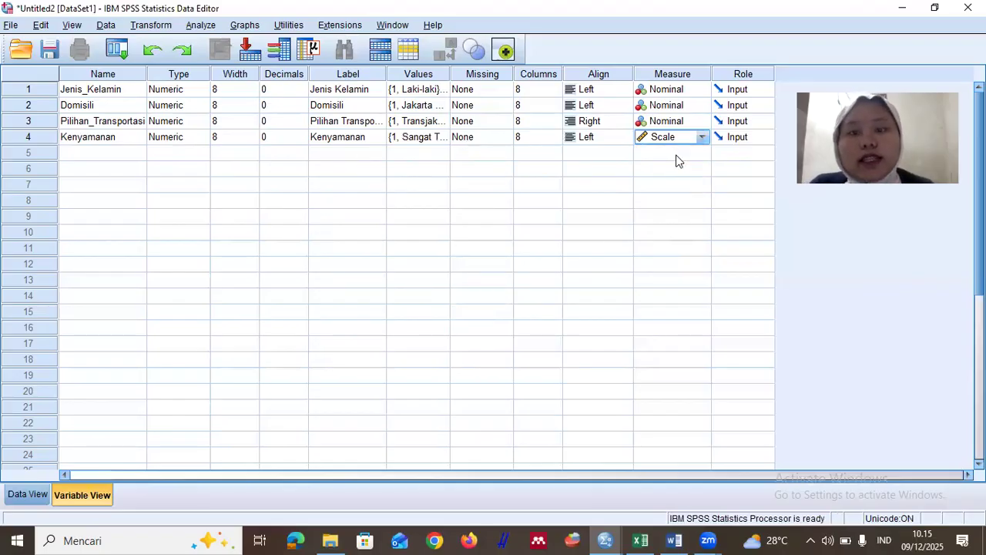
# - Create a fifth variable named Aksesibilitas below Kenyamanan
pyautogui.click(100, 156)
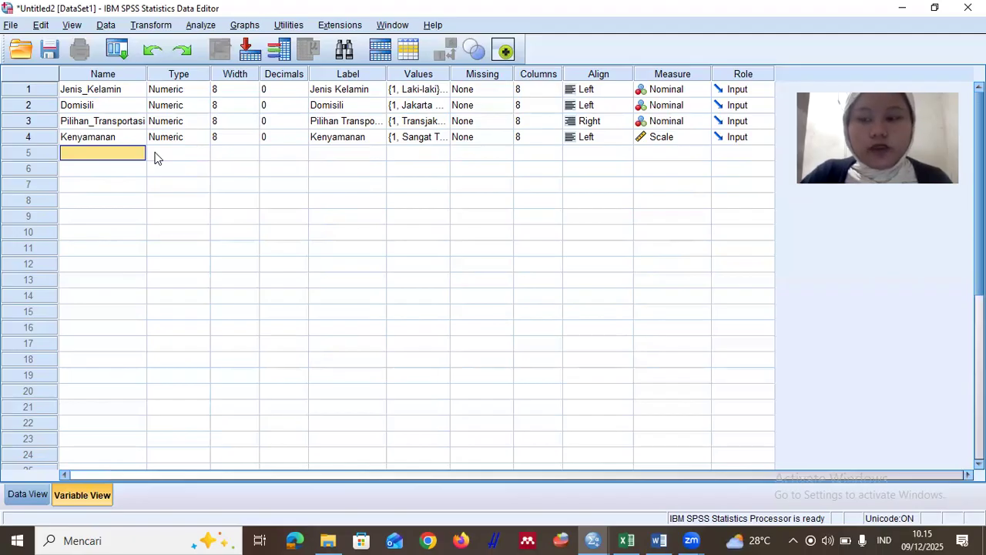
pyautogui.write('Aksesi')
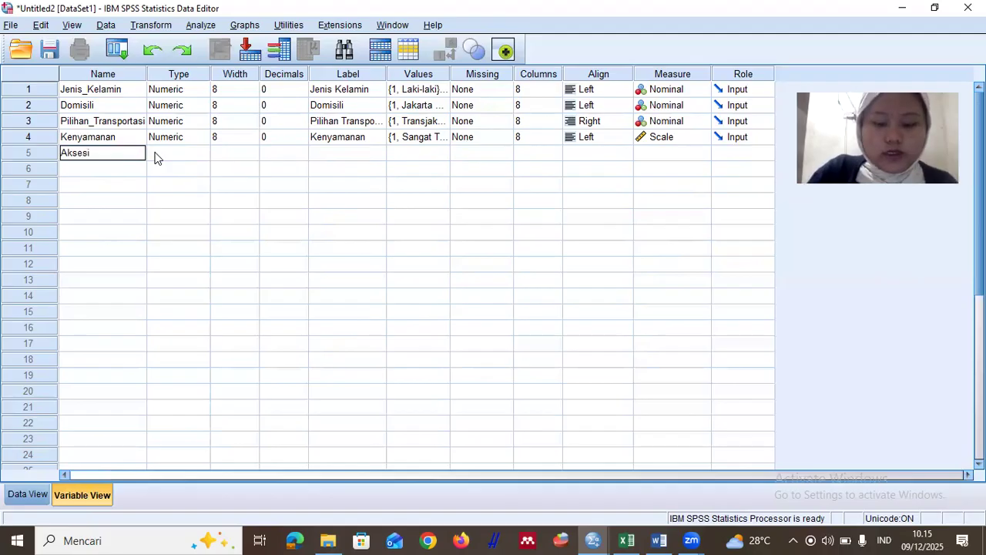
pyautogui.write('bilitas')
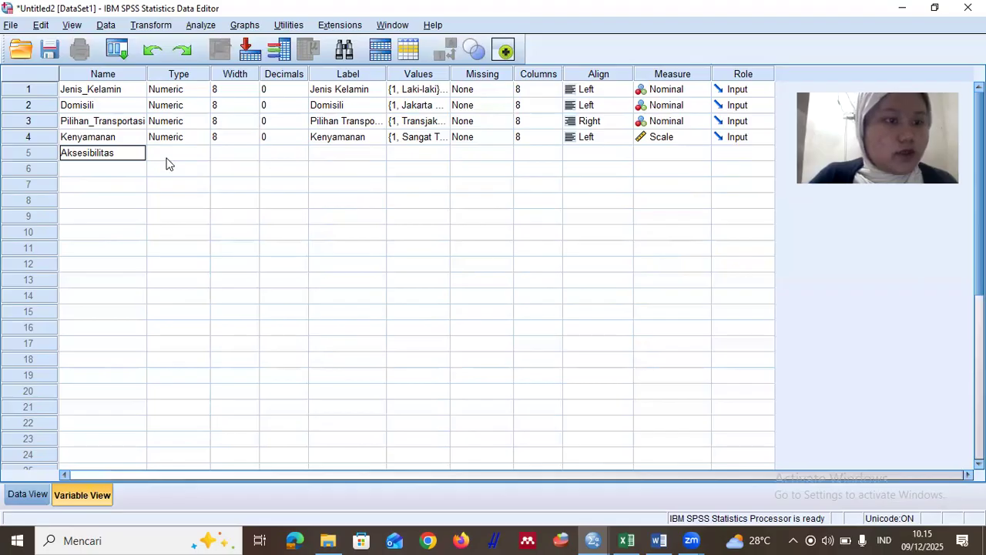
pyautogui.click(166, 157)
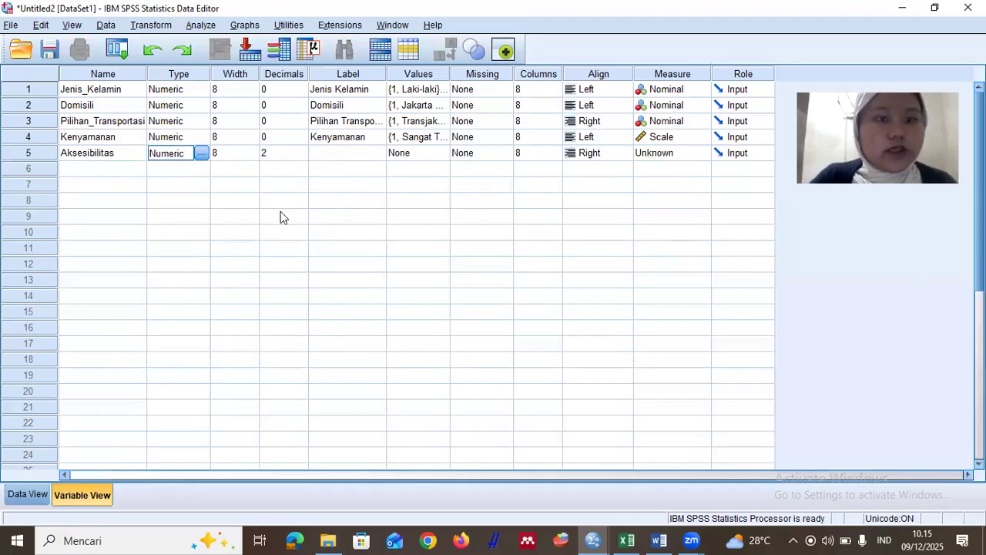
# - Set the decimals of Aksesibilitas to 0 and its label to "Aksesibilitas"
pyautogui.click(286, 153)
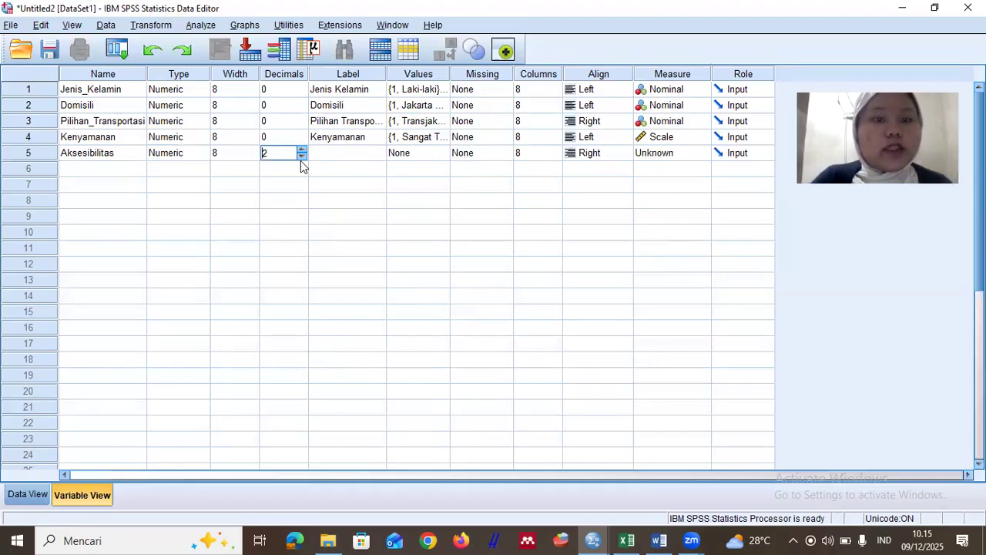
pyautogui.click(302, 157)
pyautogui.click(302, 156)
pyautogui.click(337, 152)
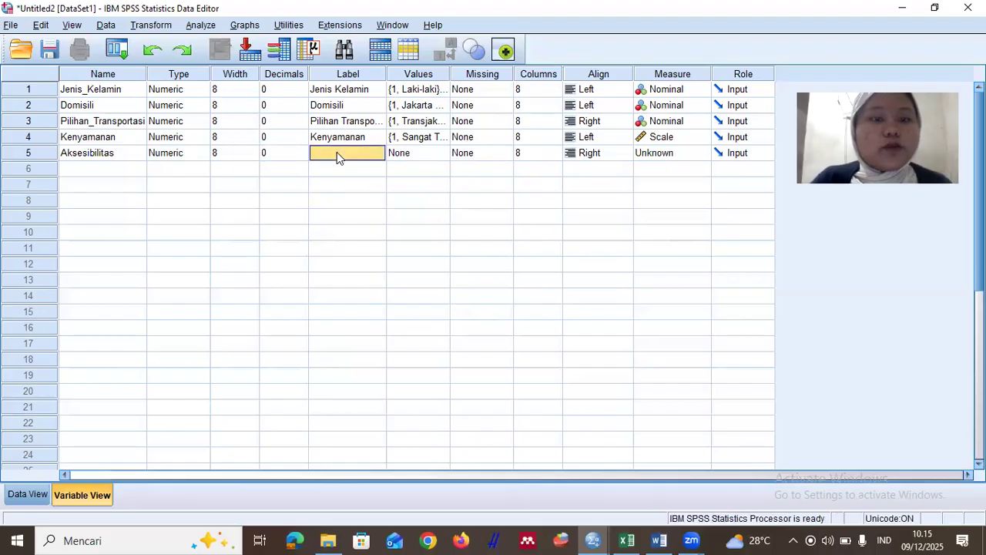
pyautogui.write('Akses')
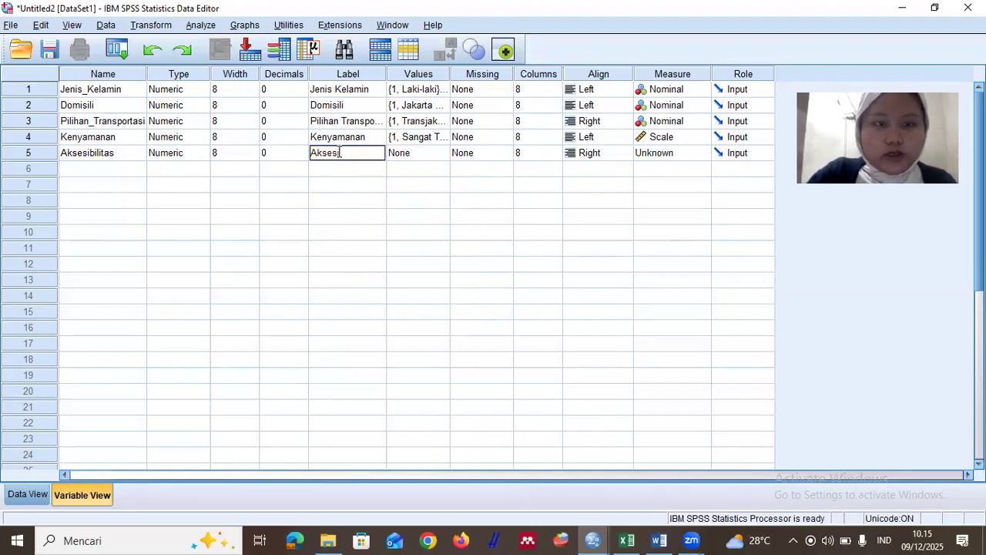
pyautogui.write('ibilitas')
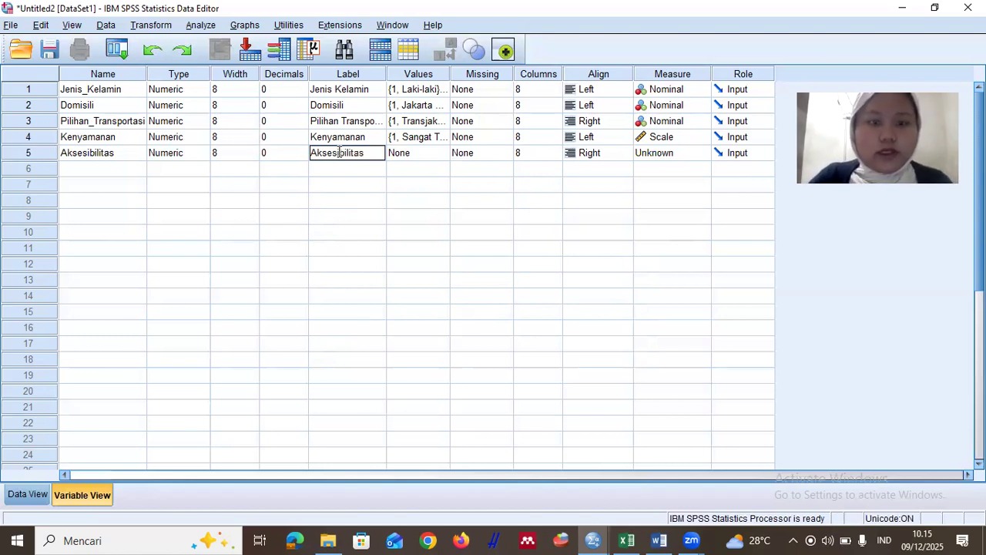
# - Add the value label "Sangat Tidak Setuju" for value 1 of Aksesibilitas
pyautogui.click(414, 153)
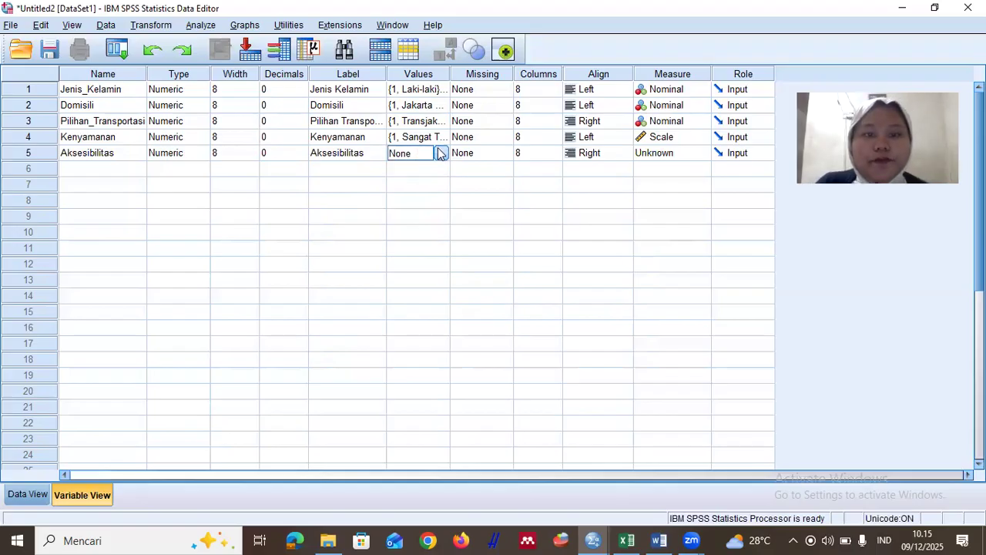
pyautogui.click(441, 151)
pyautogui.write('1')
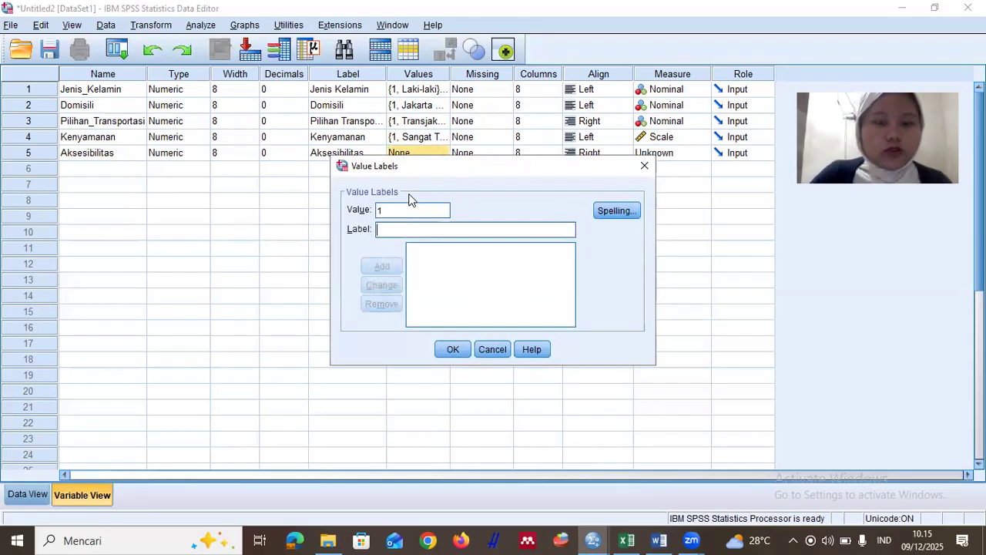
pyautogui.click(423, 225)
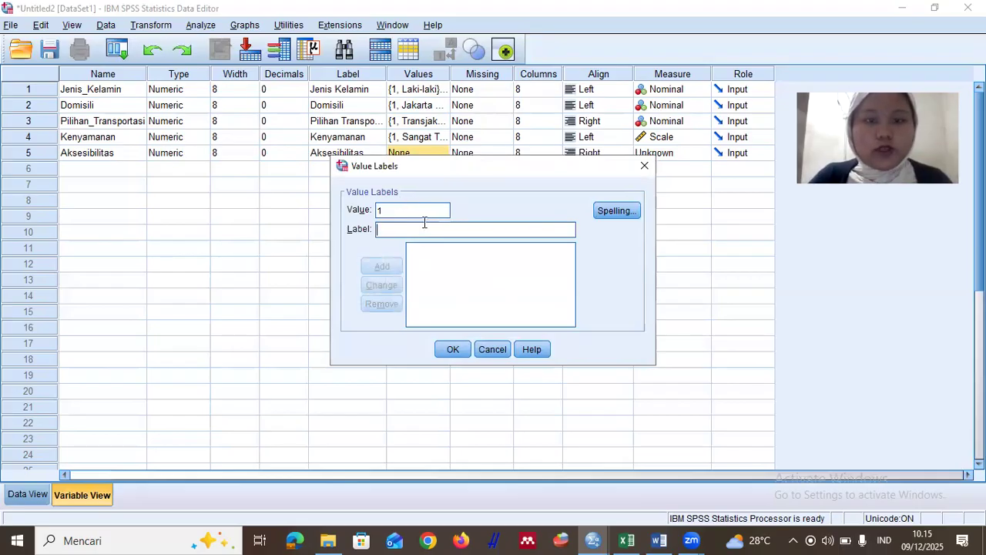
pyautogui.write('San')
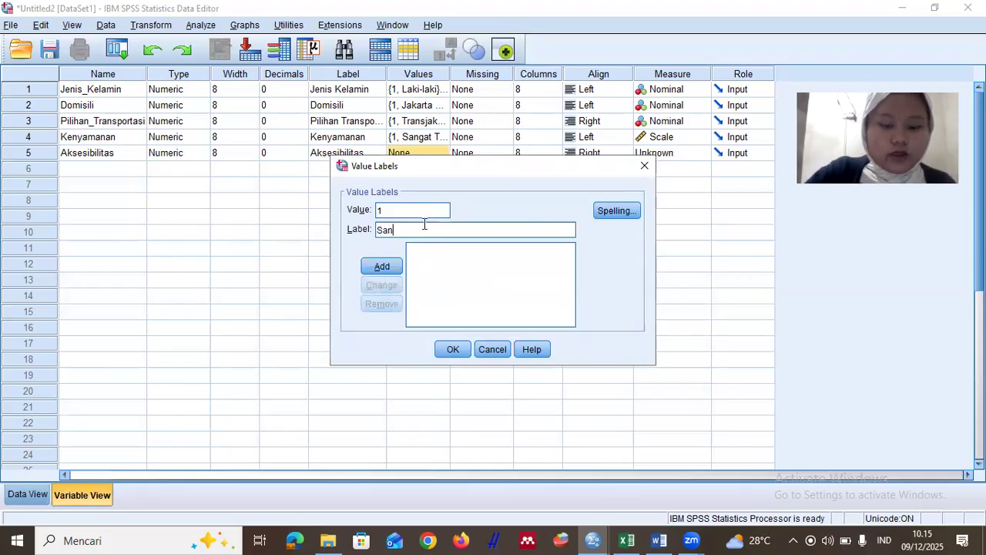
pyautogui.write('gat Ti')
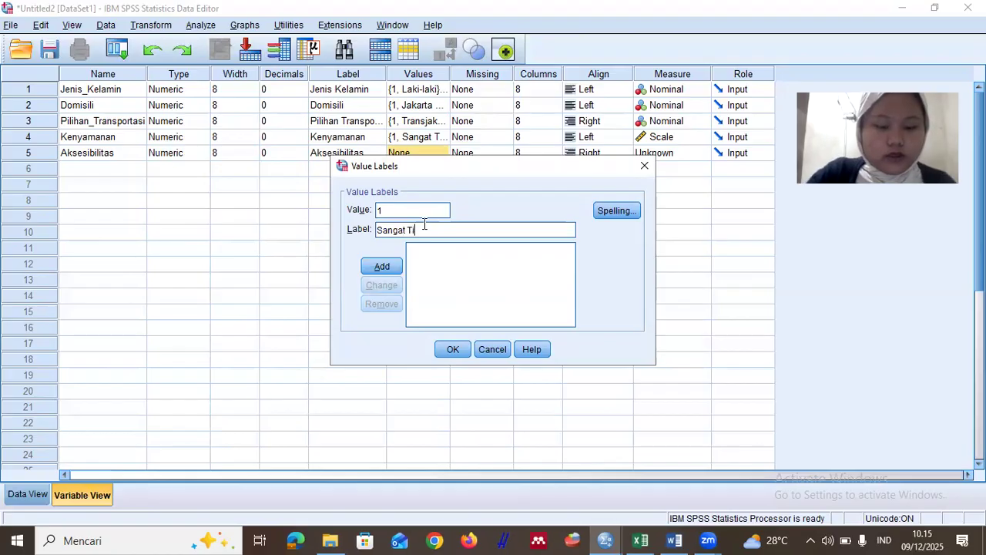
pyautogui.write('dak Se')
pyautogui.press('BackSpace')
pyautogui.press('BackSpace')
pyautogui.press('BackSpace')
pyautogui.press('BackSpace')
pyautogui.write('n')
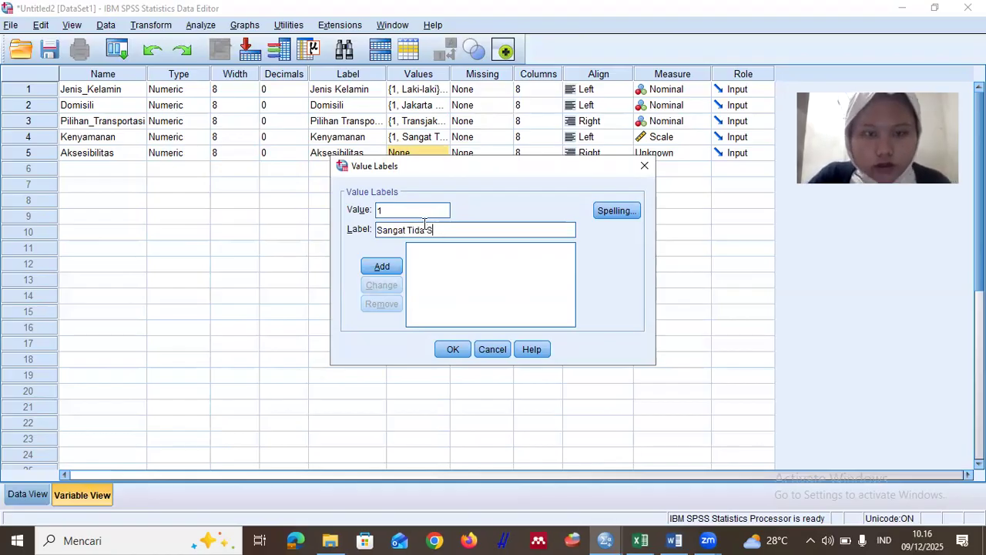
pyautogui.write(' Setuju')
pyautogui.press('BackSpace')
pyautogui.press('BackSpace')
pyautogui.press('BackSpace')
pyautogui.write('uju')
pyautogui.press('Return')
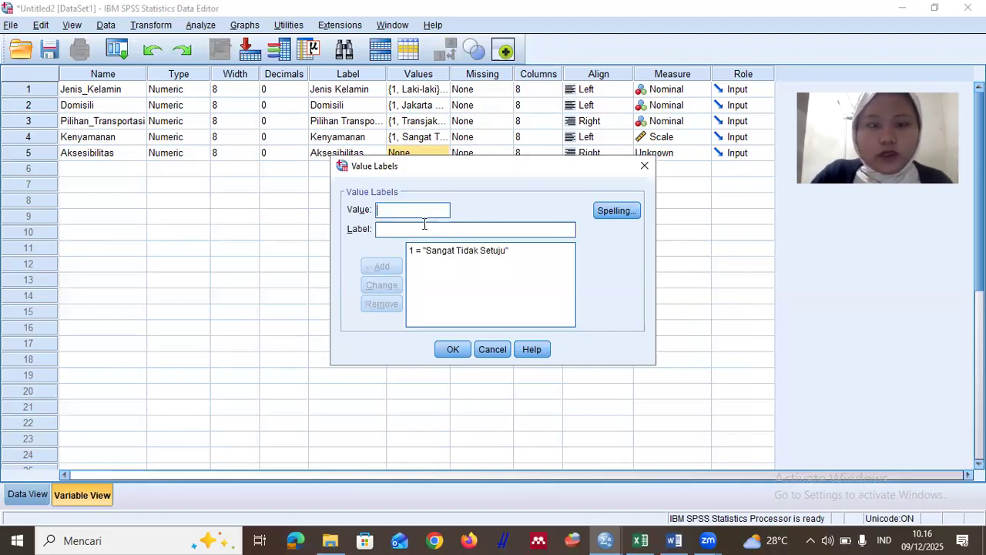
# - Add the value label "Tidak Setuju" for value 2 of Aksesibilitas
pyautogui.write('2T')
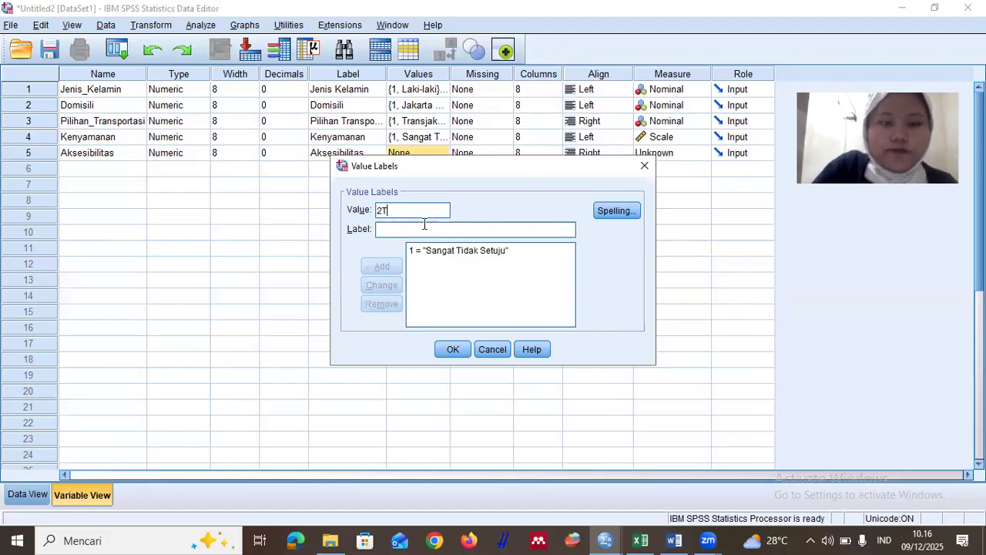
pyautogui.press('BackSpace')
pyautogui.click(423, 225)
pyautogui.write('T')
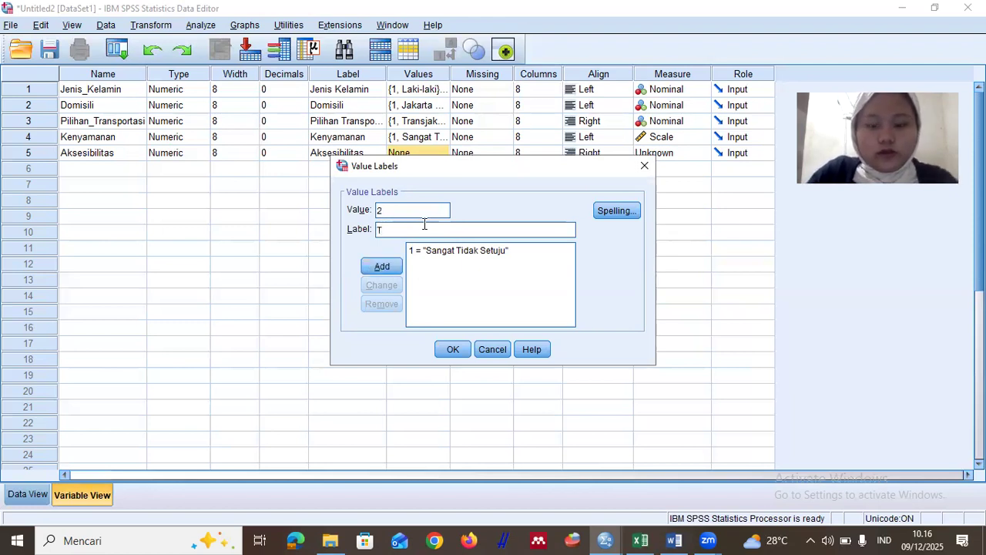
pyautogui.write('idak Setuju')
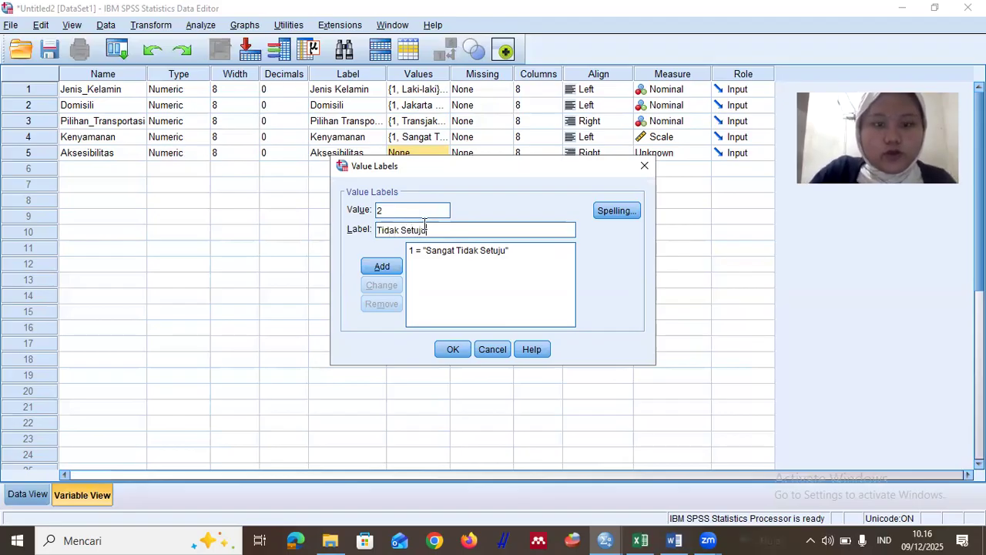
pyautogui.press('Return')
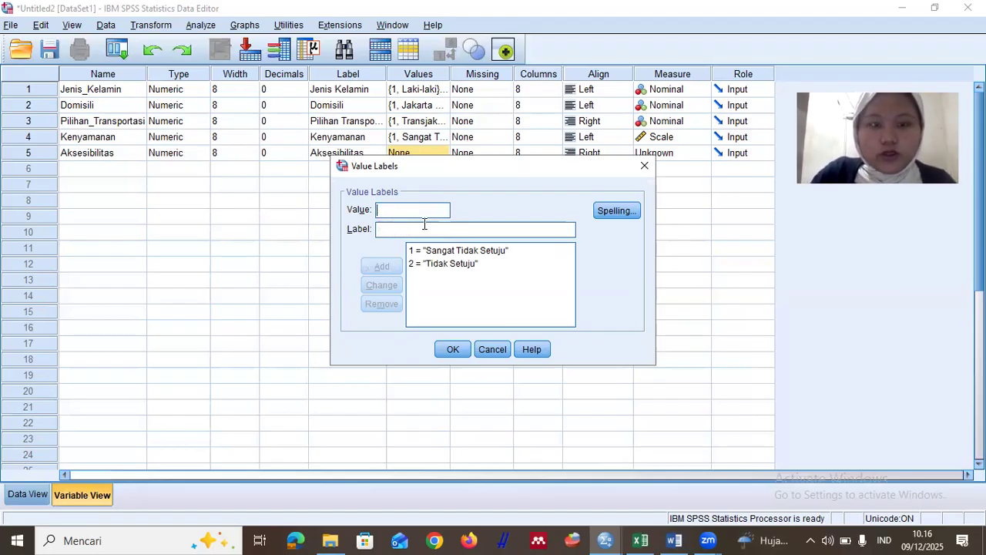
# - Add the value labels "Netral" for value 3 and "Setuju" for value 4 of Aksesibilitas
pyautogui.write('3')
pyautogui.press('Tab')
pyautogui.write('Netral')
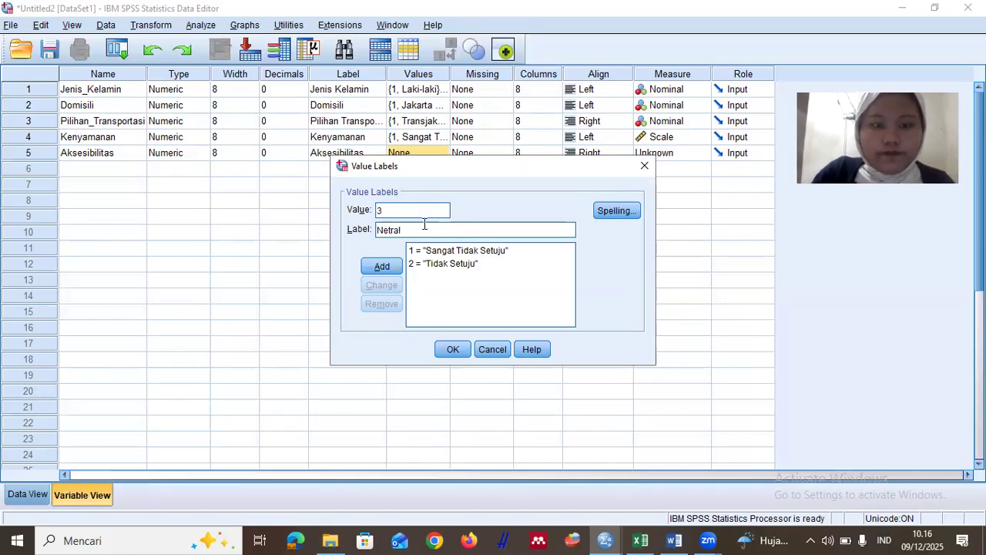
pyautogui.press('Return')
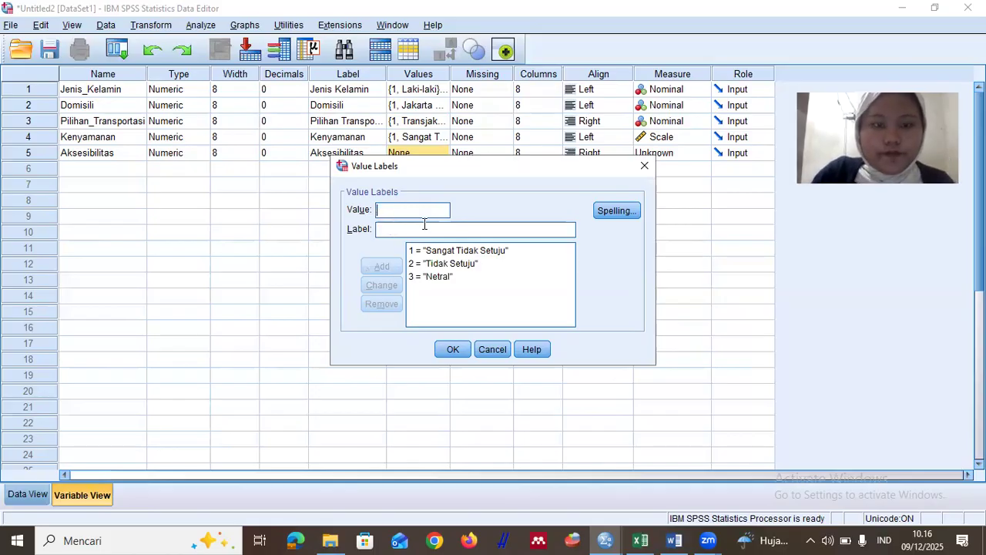
pyautogui.write('4')
pyautogui.press('Tab')
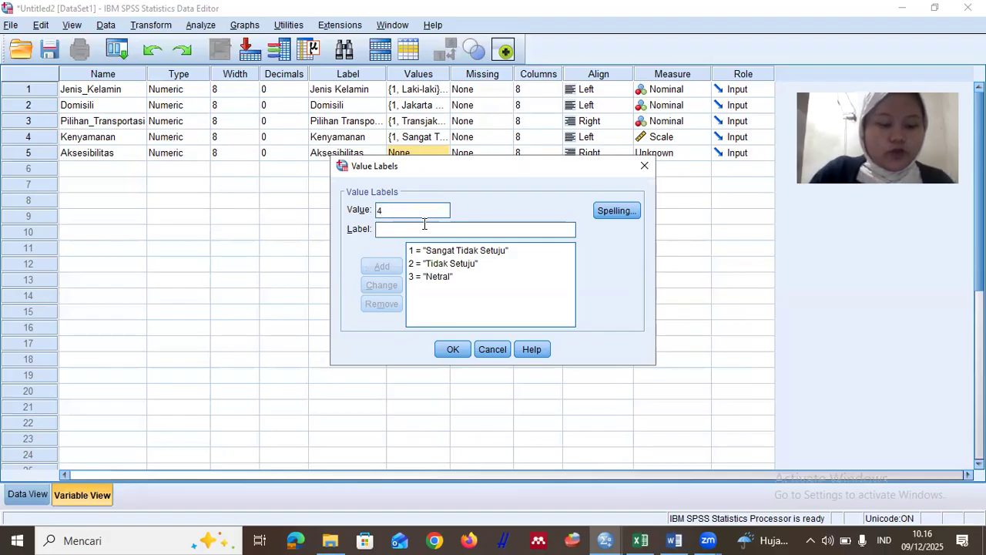
pyautogui.write('Setuju')
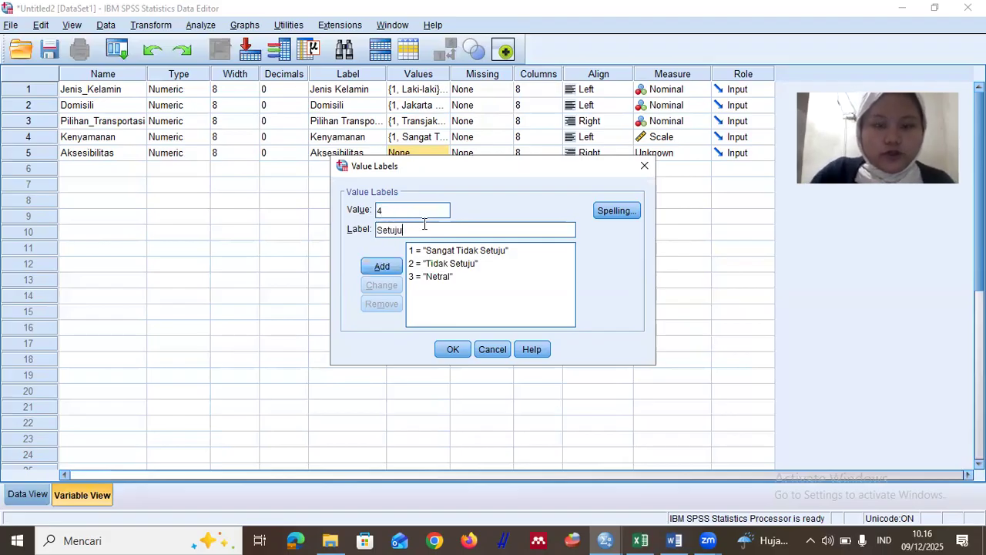
pyautogui.press('Return')
# - Add the value label "Sangat Setuju" for value 5 of Aksesibilitas and apply the value labels
pyautogui.write('5')
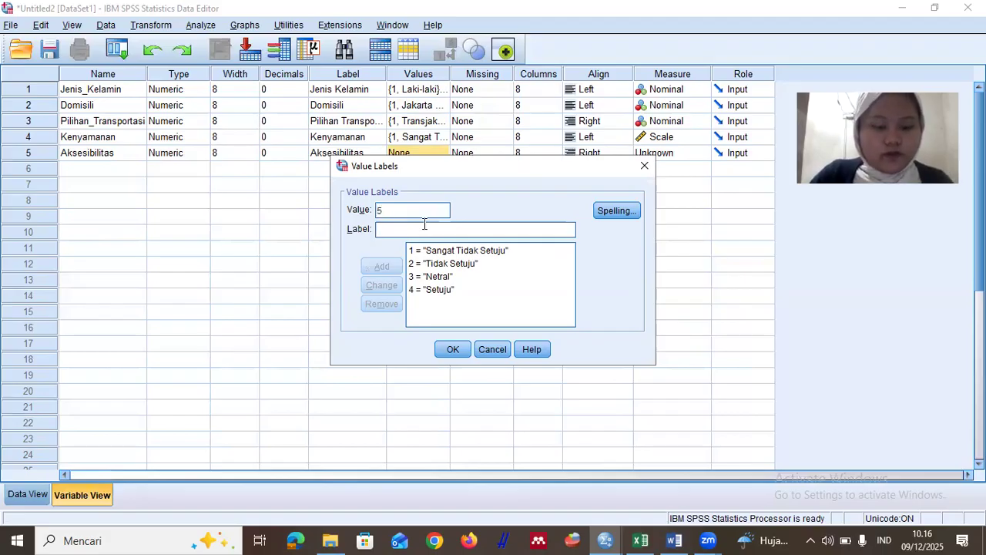
pyautogui.write('Sang')
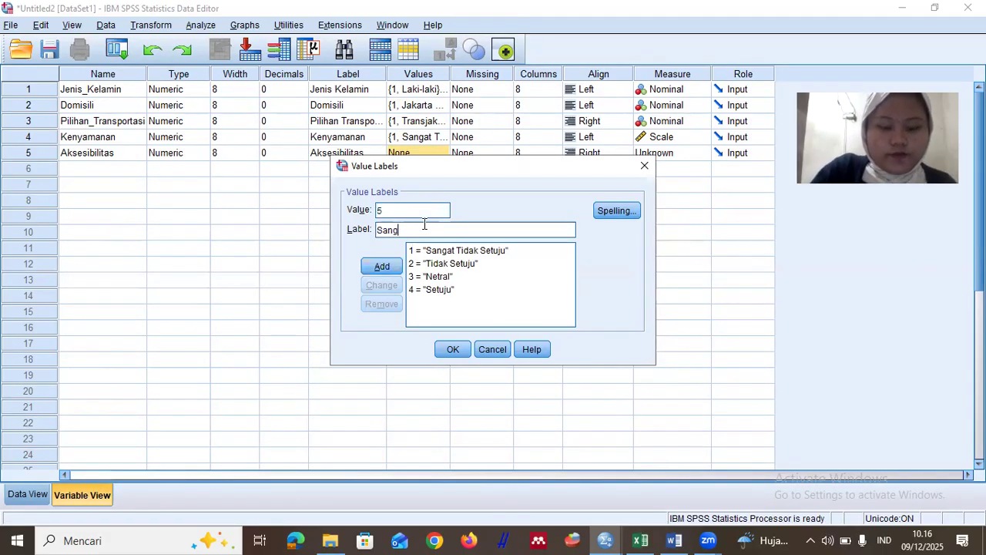
pyautogui.write('at Setuju')
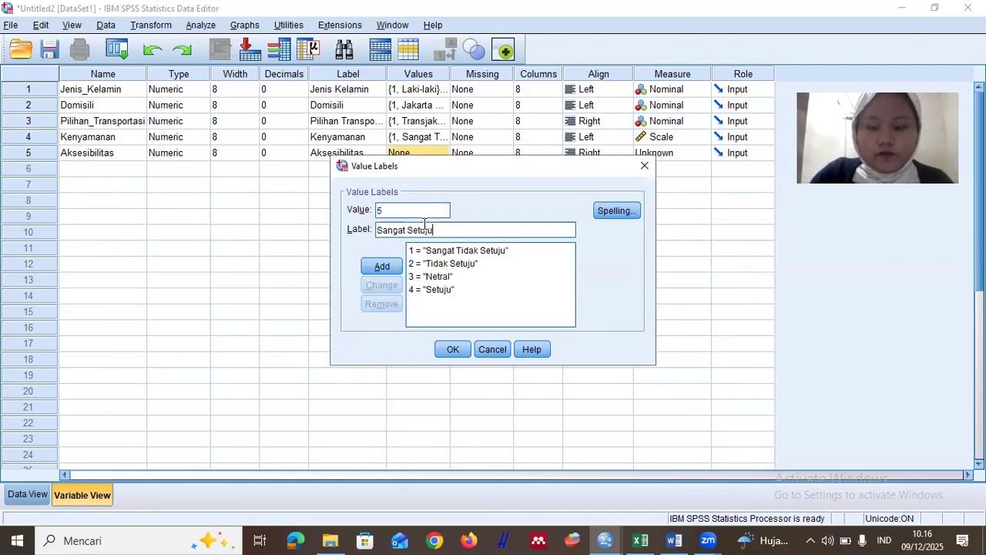
pyautogui.press('Return')
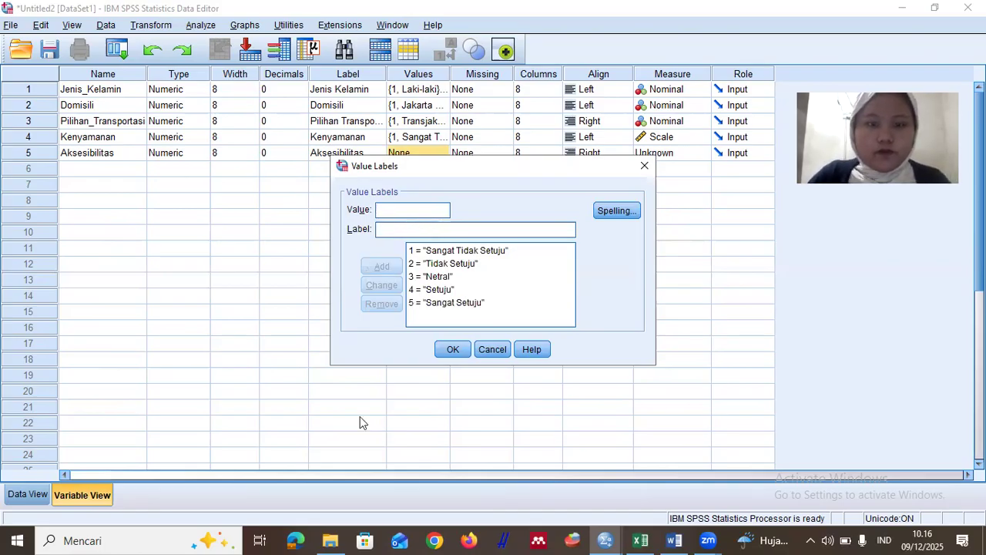
pyautogui.click(454, 349)
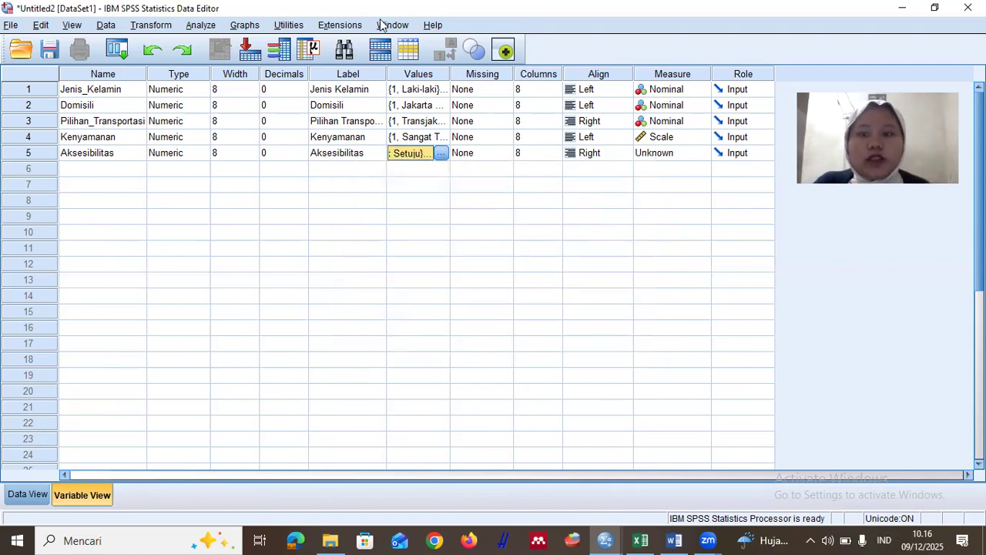
# - Set the alignment of Aksesibilitas to Left and its measurement level to Scale
pyautogui.click(579, 154)
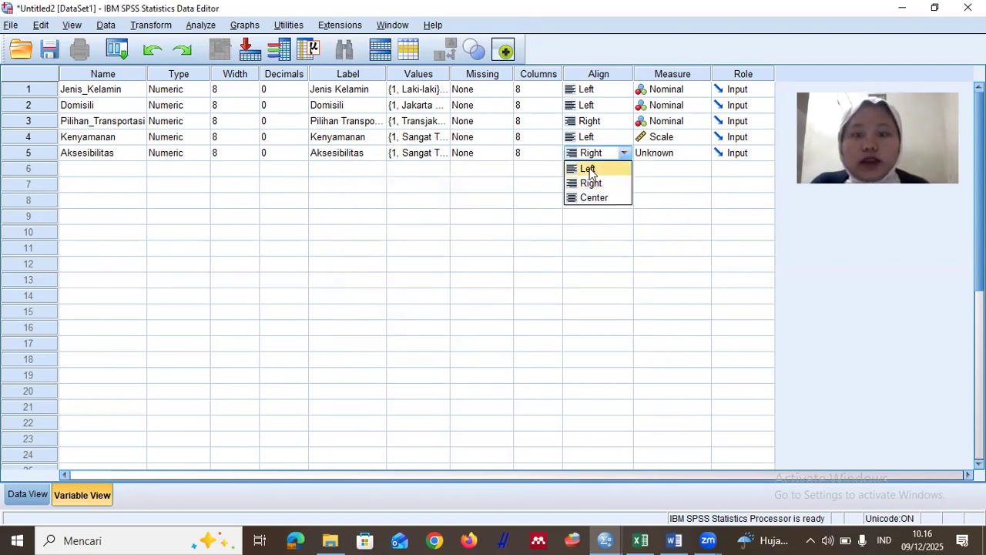
pyautogui.click(588, 168)
pyautogui.click(655, 154)
pyautogui.click(647, 166)
# - Create a sixth variable named Kemudahan below Aksesibilitas
pyautogui.click(91, 168)
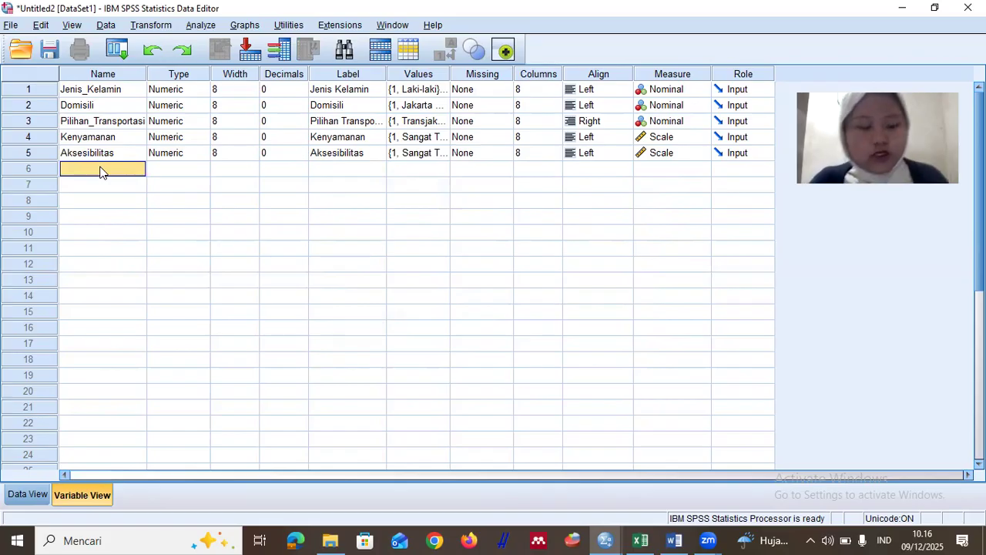
pyautogui.write('Kemudahan')
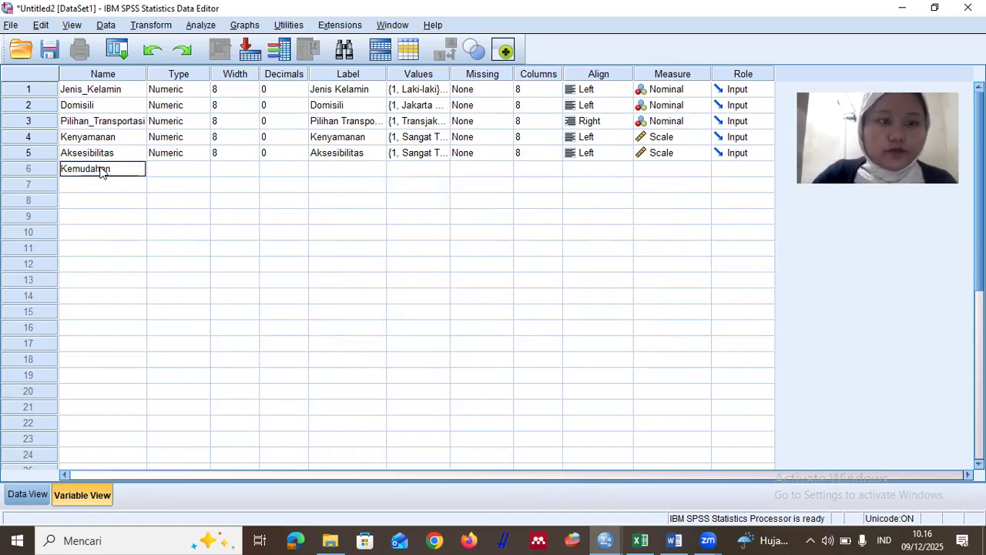
pyautogui.press('Tab')
# - Set the decimals of Kemudahan to 0 and its label to "Kemudahan"
pyautogui.press('Tab')
pyautogui.press('Tab')
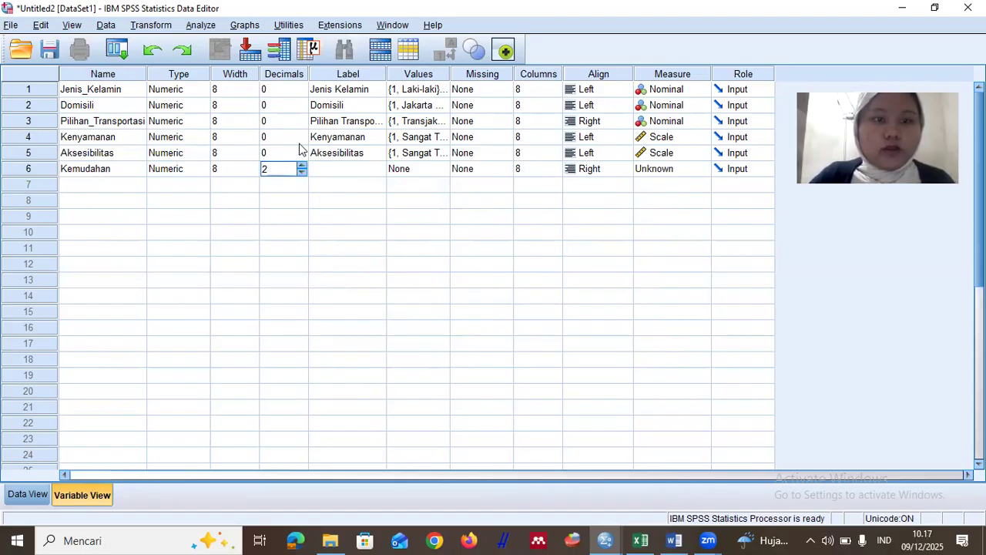
pyautogui.click(302, 172)
pyautogui.click(302, 173)
pyautogui.click(341, 171)
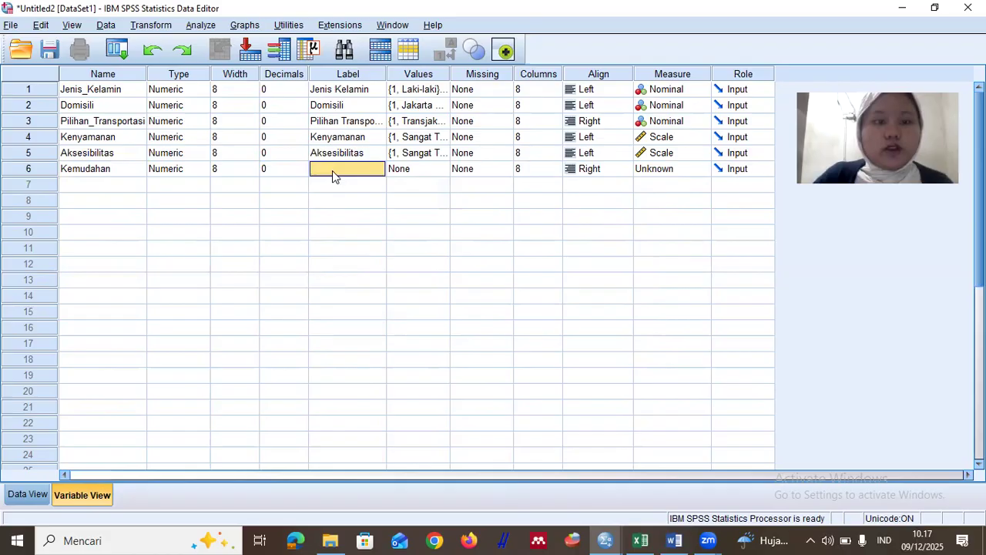
pyautogui.write('Kemuda')
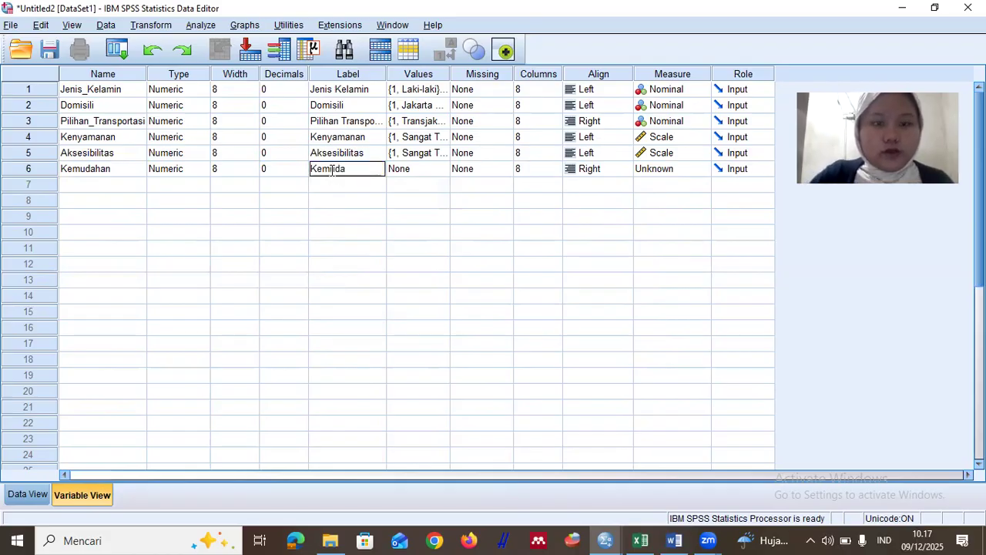
pyautogui.write('han')
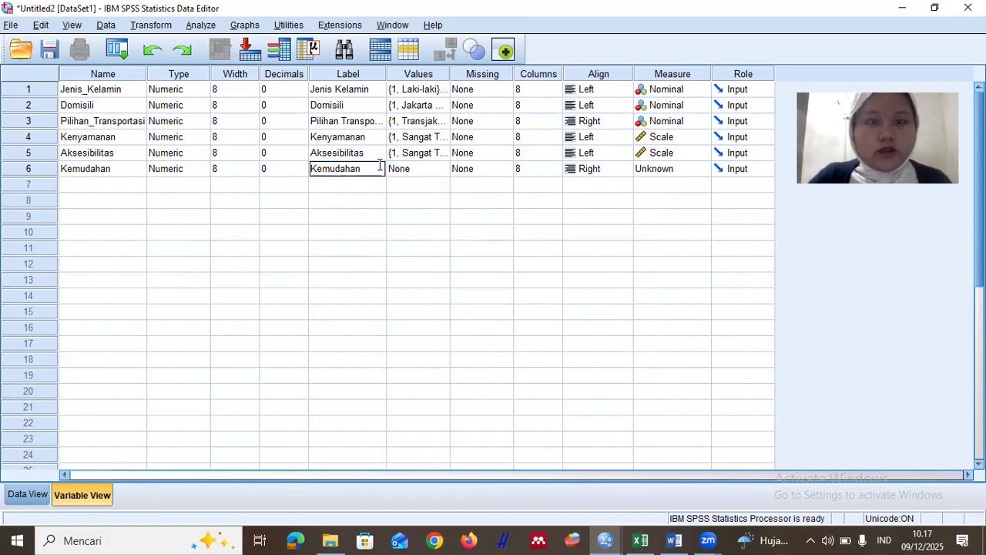
# - Add the value label "Sangat Tidak Setuju" for value 1 of Kemudahan
pyautogui.click(410, 175)
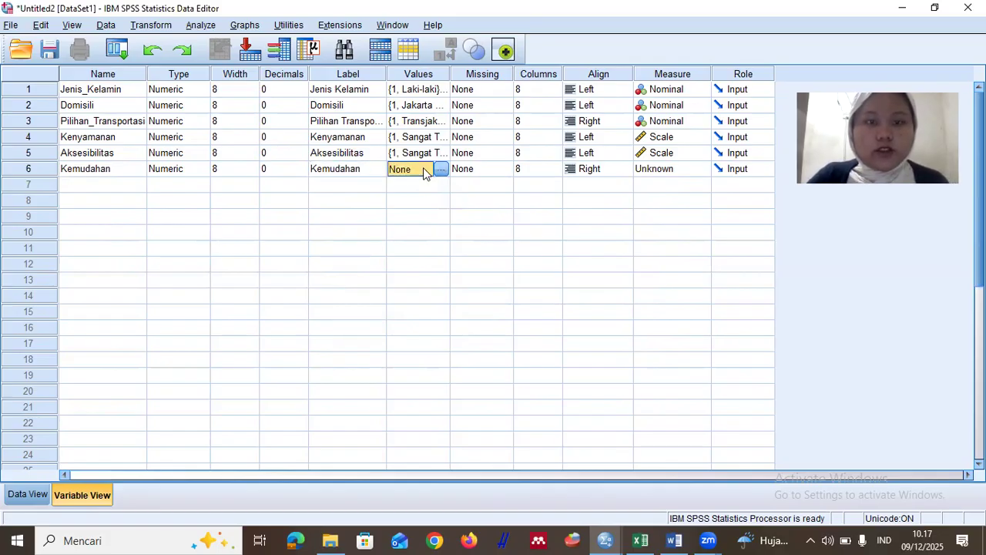
pyautogui.click(442, 169)
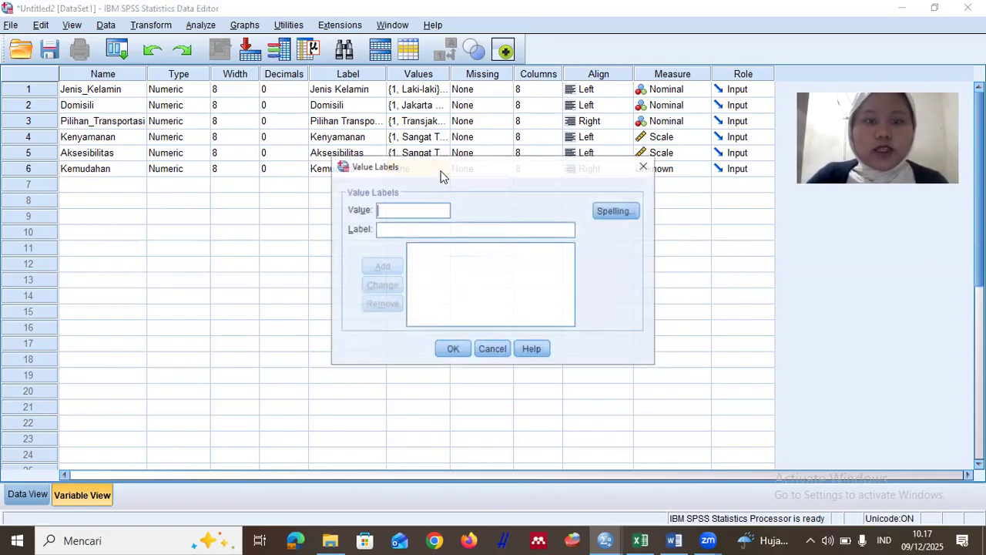
pyautogui.write('1')
pyautogui.click(409, 225)
pyautogui.write('Sanga')
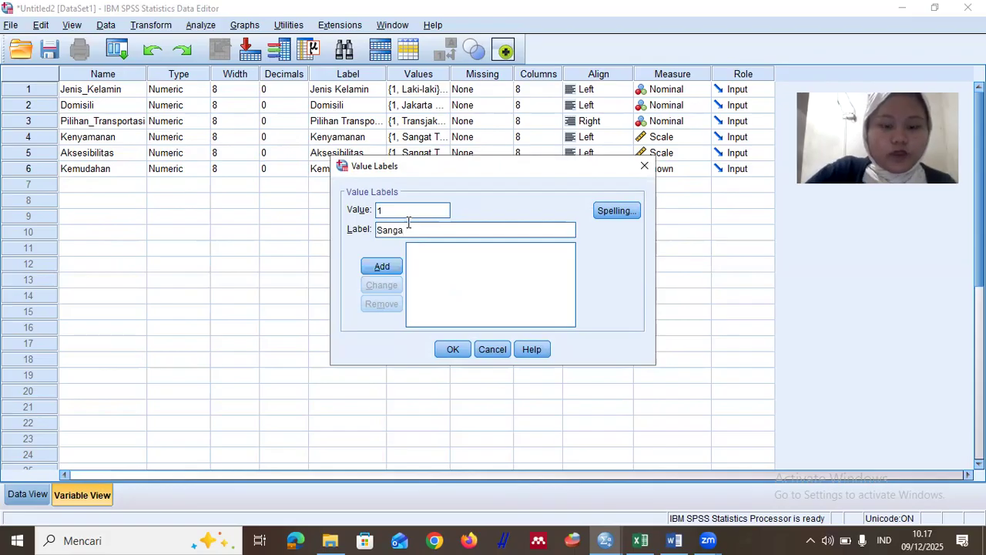
pyautogui.write('t TidakSetuju')
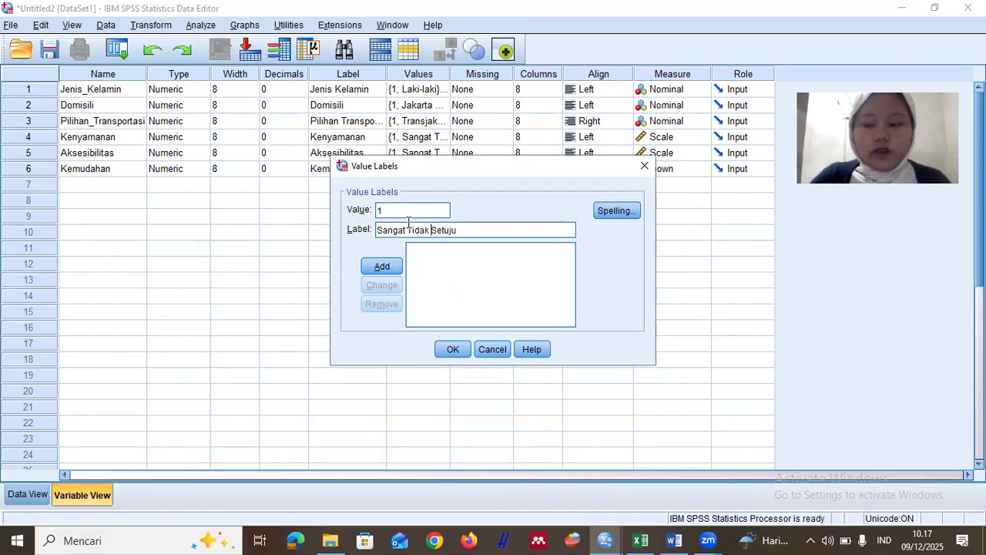
pyautogui.press('Return')
# - Add the value label "Tidak Setuju" for value 2 of Kemudahan
pyautogui.write('2')
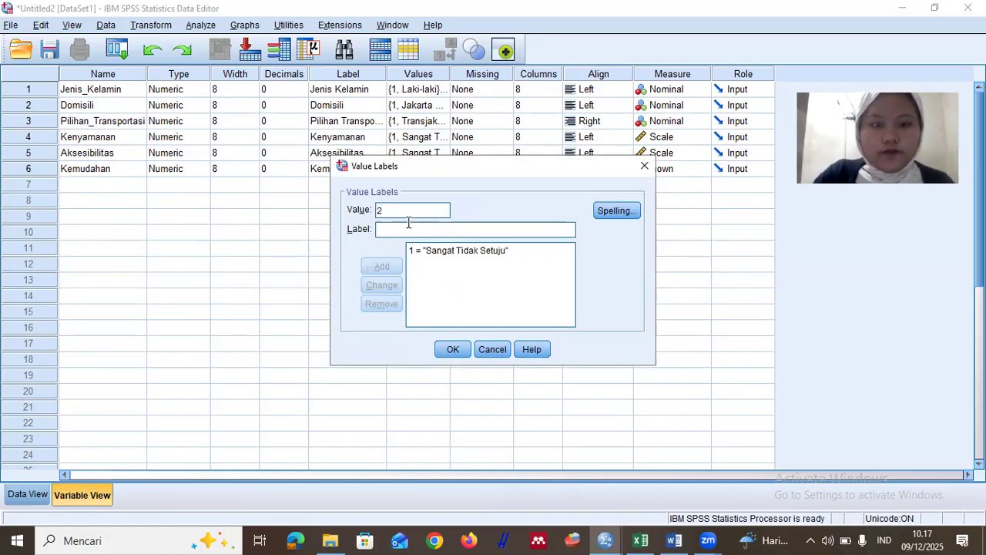
pyautogui.click(409, 223)
pyautogui.write('Tidak ')
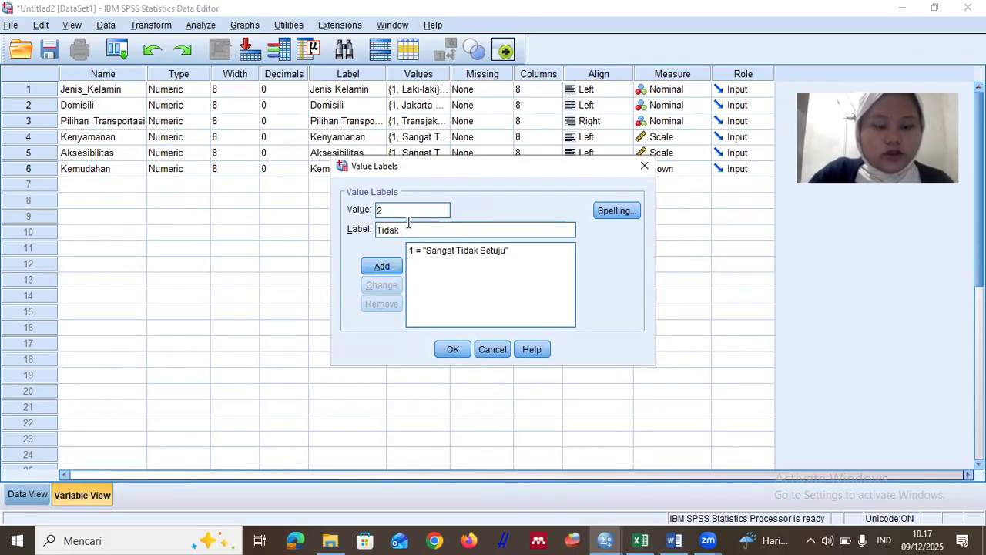
pyautogui.write('Setuju')
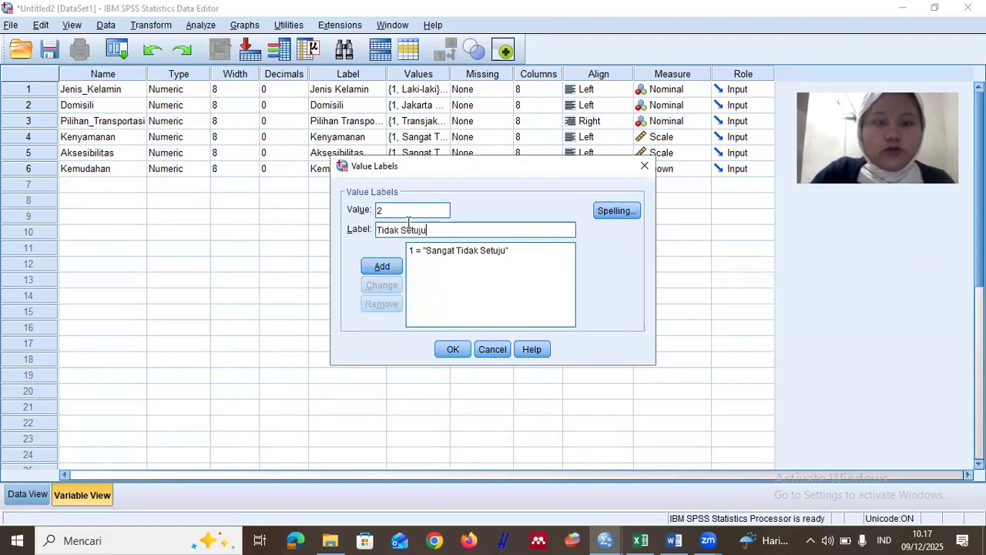
pyautogui.press('Return')
# - Add the value label "Netral" for value 3 of Kemudahan
pyautogui.write('3')
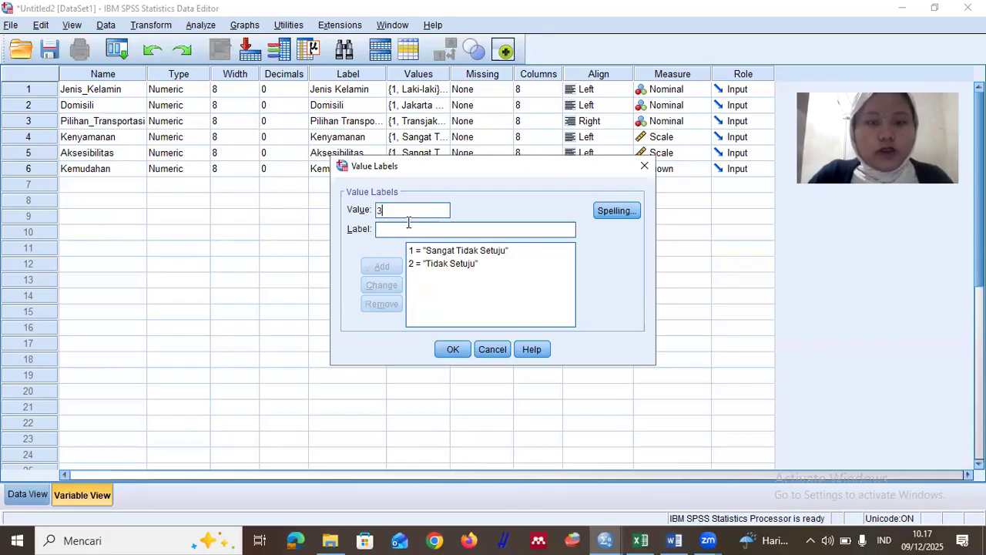
pyautogui.press('Tab')
pyautogui.write('N')
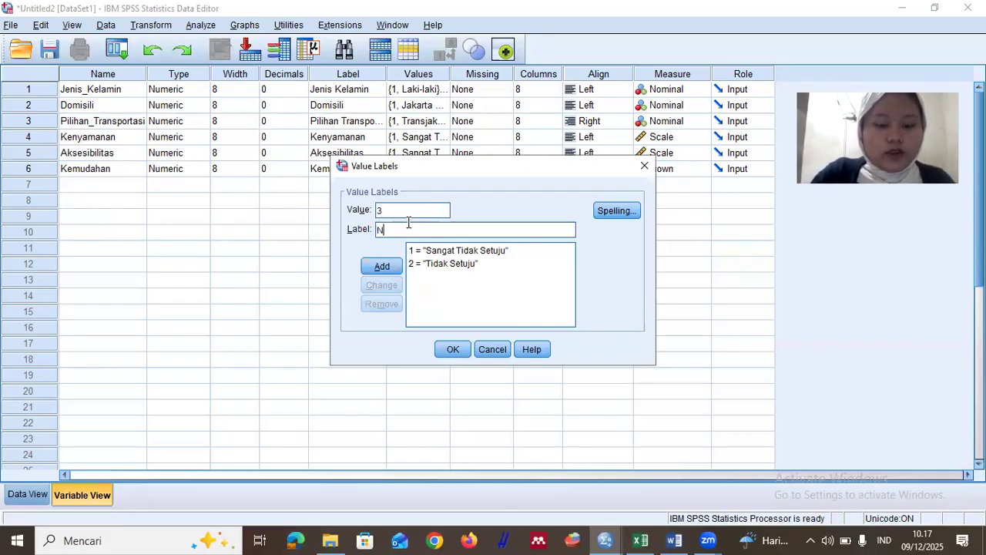
pyautogui.write('etral')
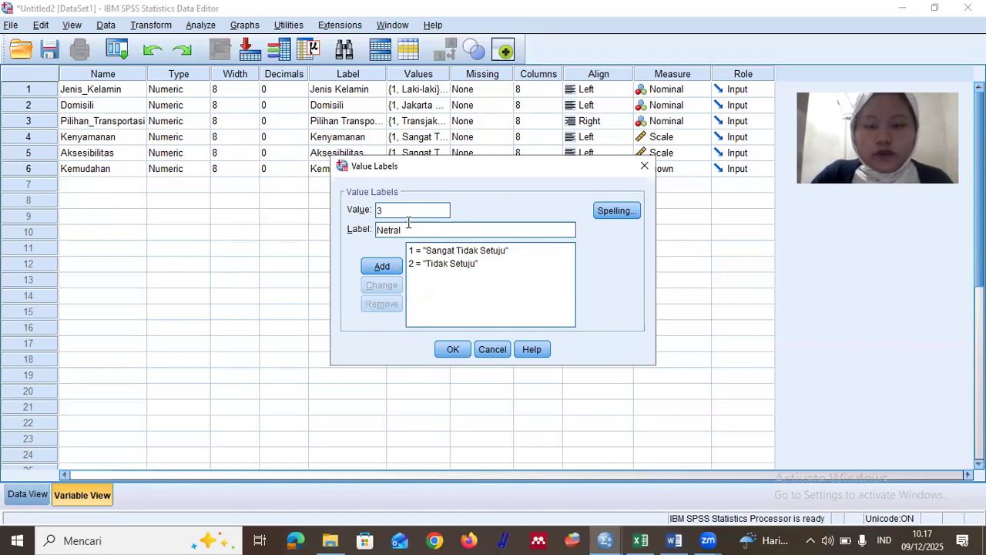
pyautogui.press('Return')
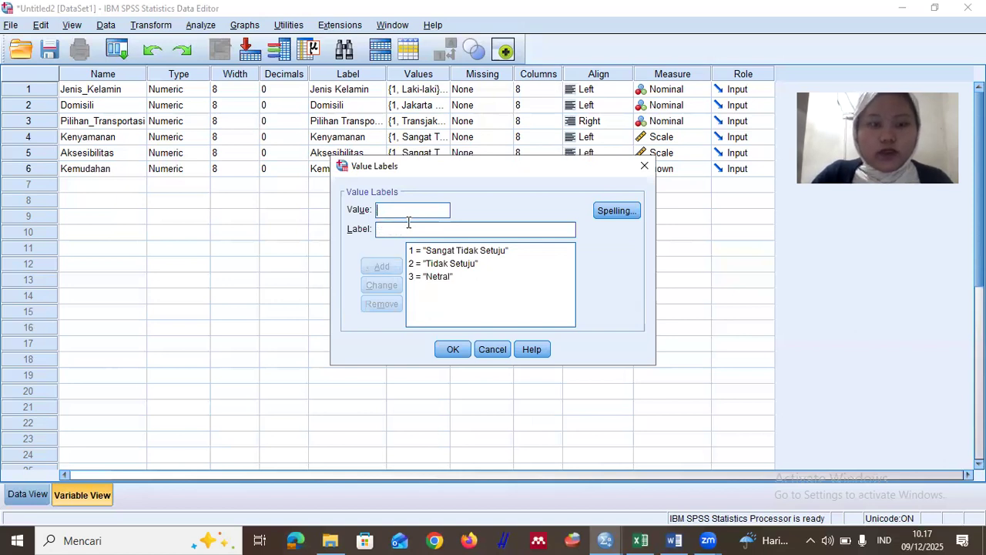
# - Add the value label "Setuju" for value 4 of Kemudahan
pyautogui.write('4')
pyautogui.press('BackSpace')
pyautogui.write('4')
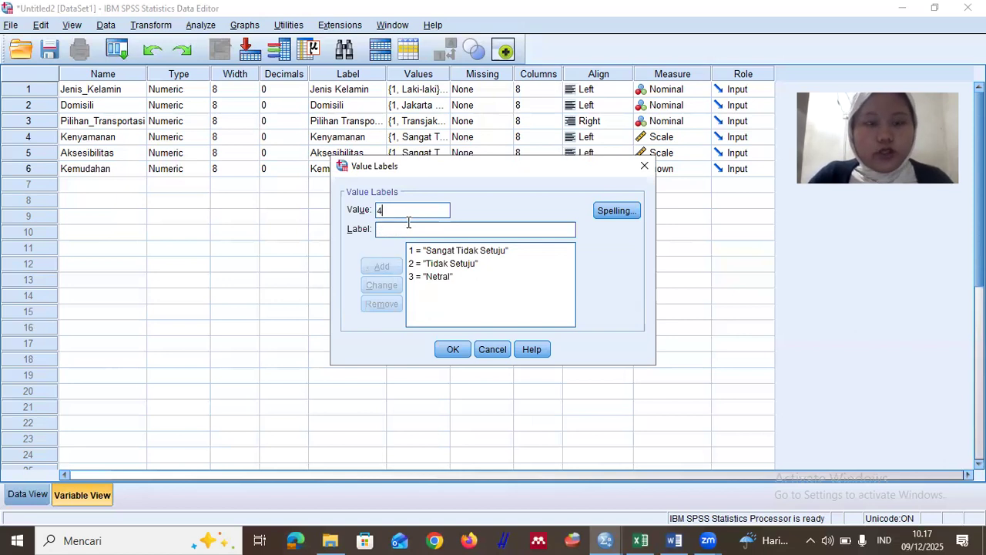
pyautogui.press('Tab')
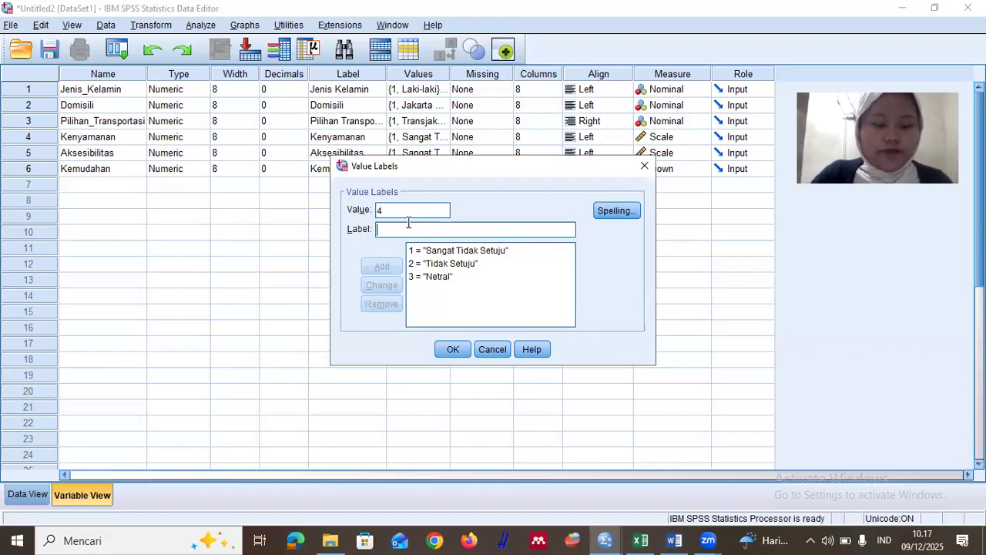
pyautogui.write('Setuju')
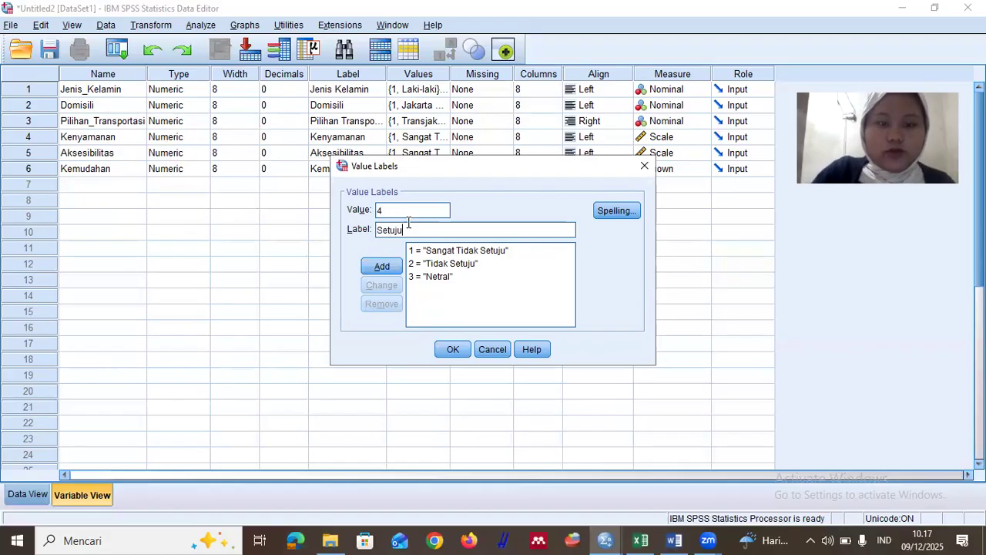
pyautogui.press('Return')
# - Add the value label "Sangat Setuju" for value 5 of Kemudahan and apply its value labels
pyautogui.write('5')
pyautogui.press('Tab')
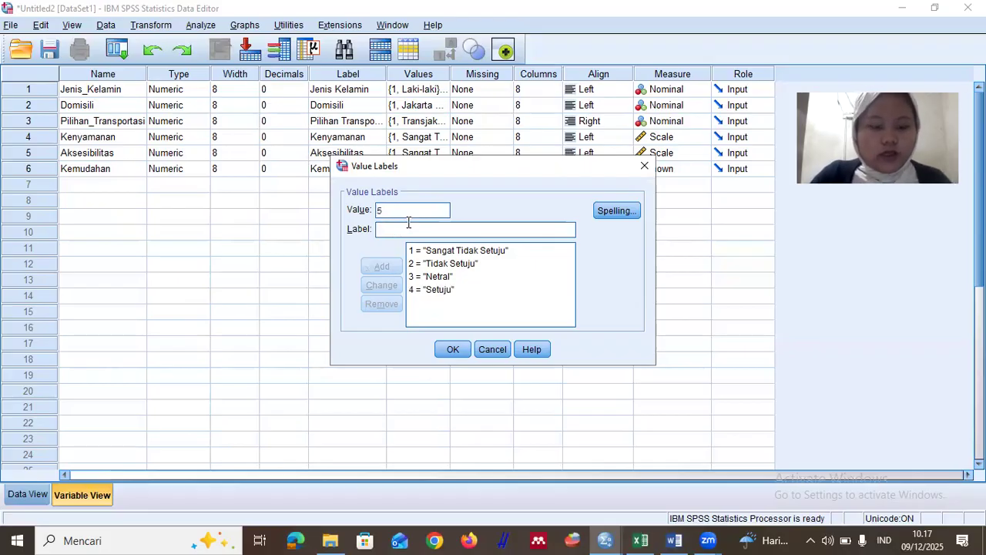
pyautogui.write('Sangat')
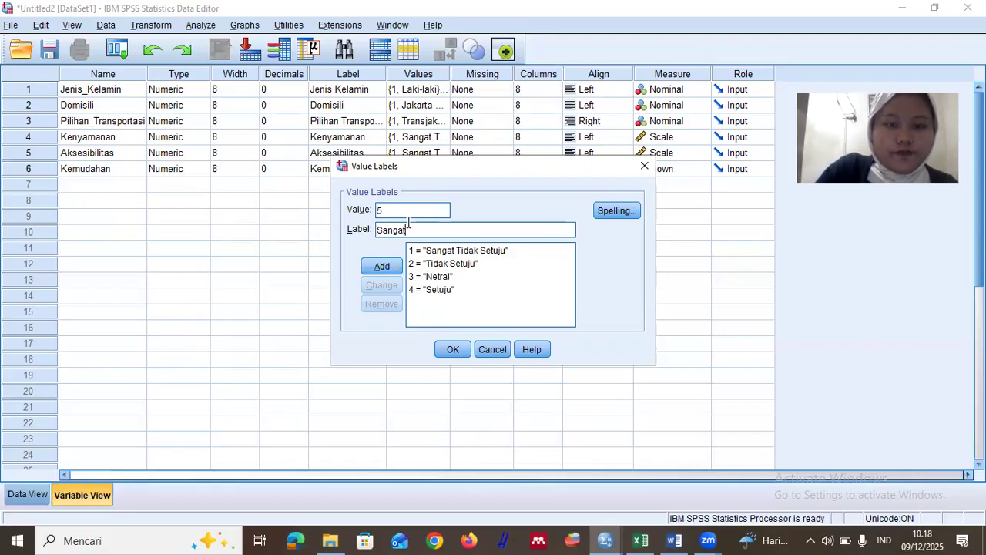
pyautogui.write(' Setuju')
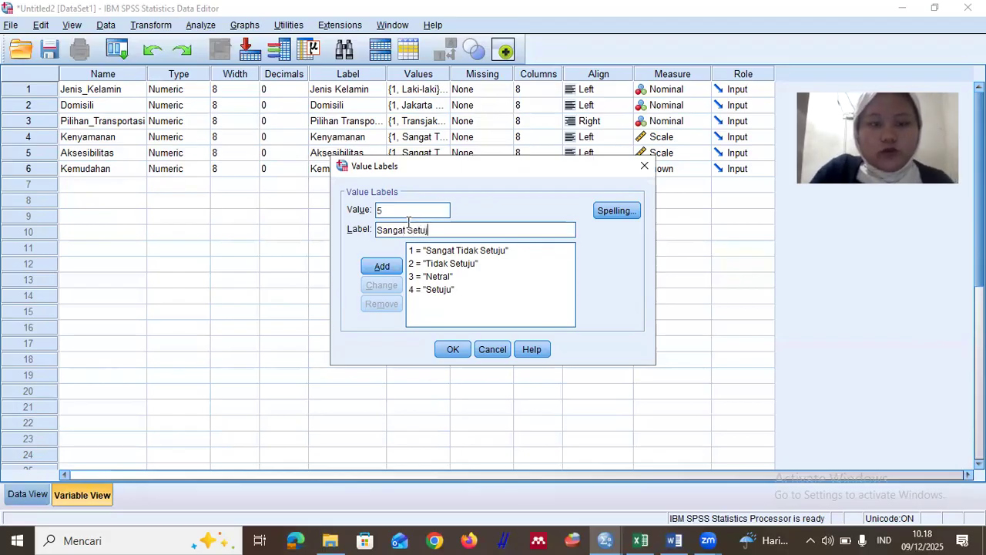
pyautogui.press('Return')
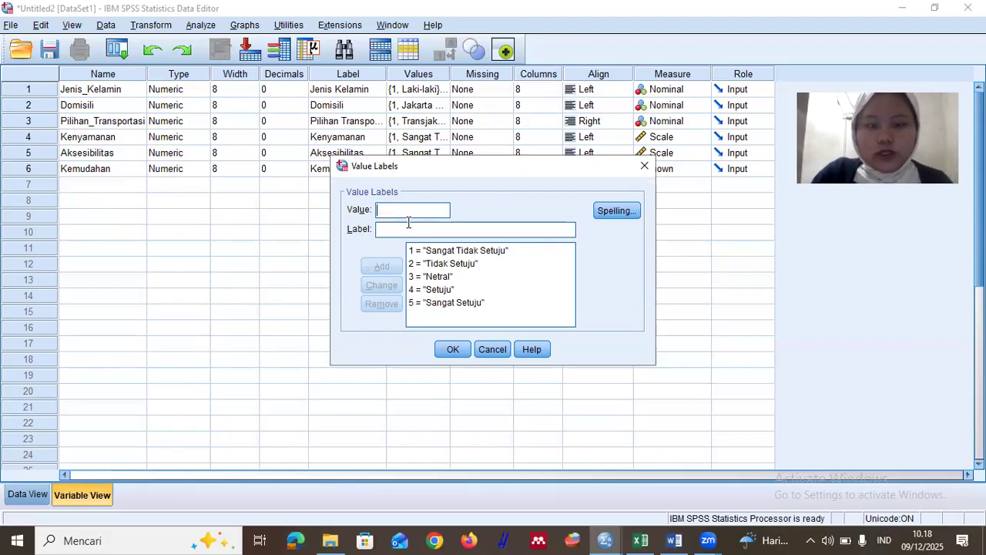
pyautogui.click(447, 351)
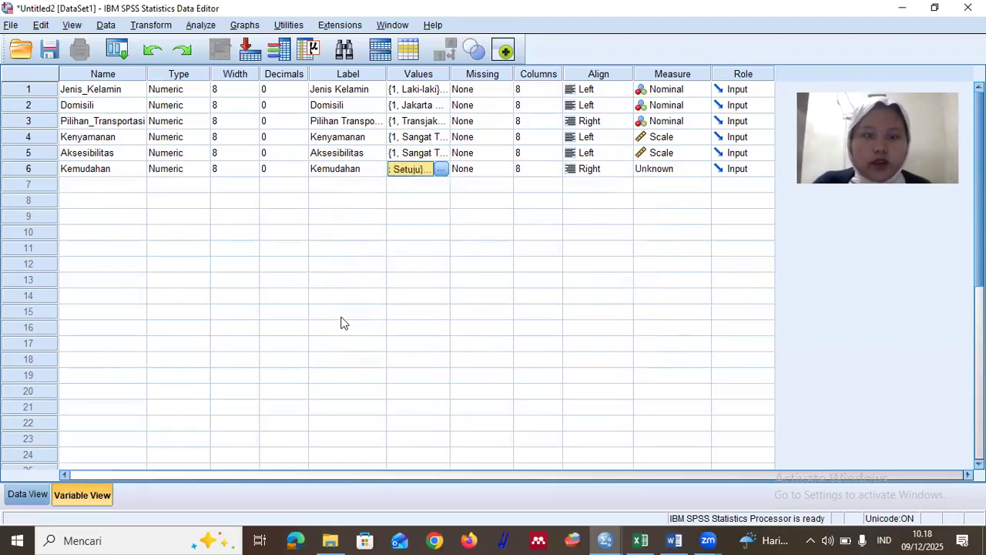
pyautogui.click(87, 185)
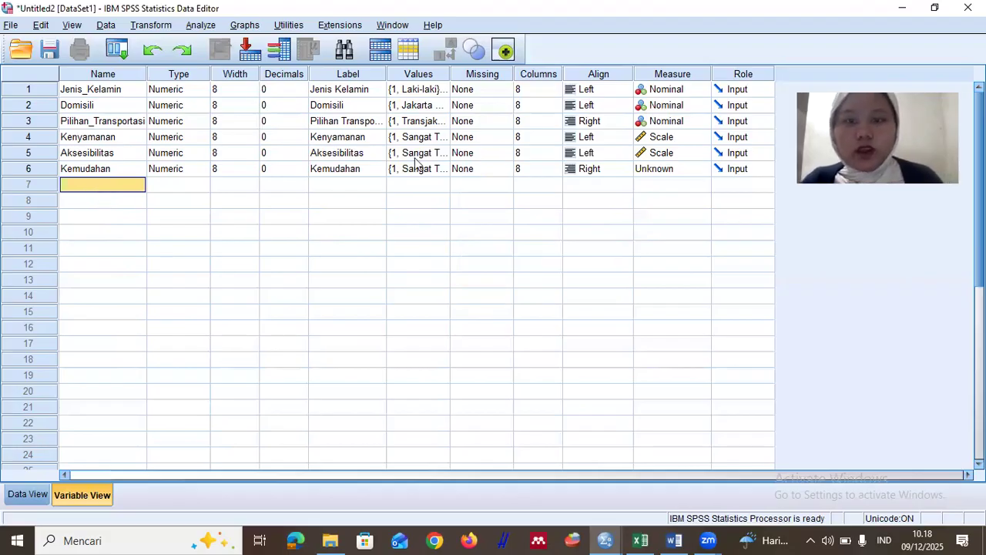
# - Set the alignment of Kemudahan and Pilihan_Transportasi to Left and the measurement level of Kemudahan to Scale
pyautogui.click(622, 170)
pyautogui.click(596, 186)
pyautogui.click(594, 126)
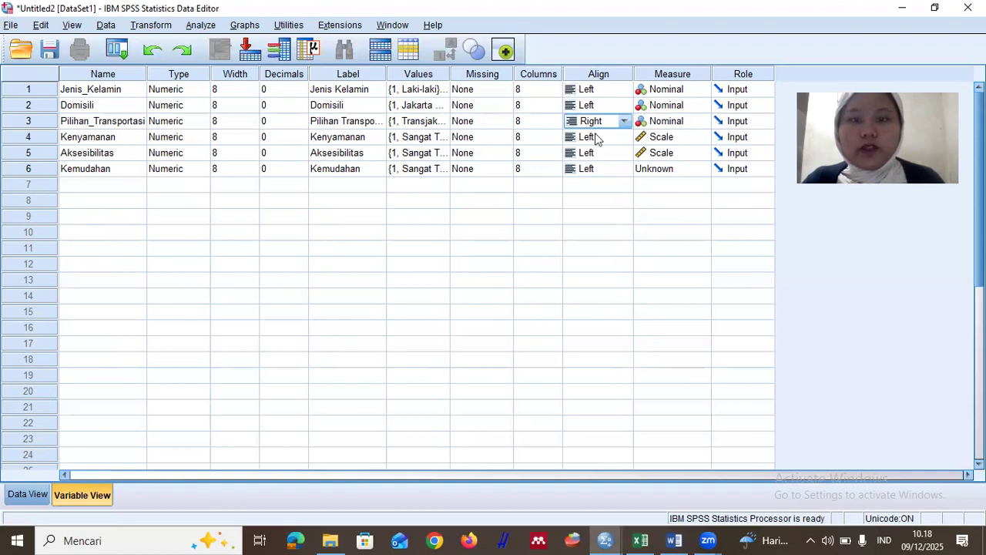
pyautogui.click(599, 126)
pyautogui.click(589, 136)
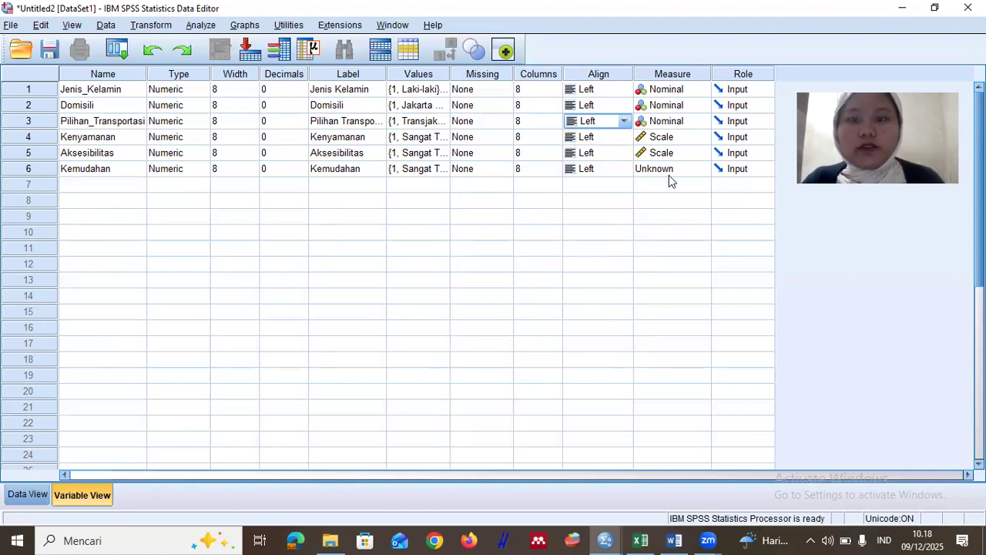
pyautogui.click(668, 174)
pyautogui.click(669, 184)
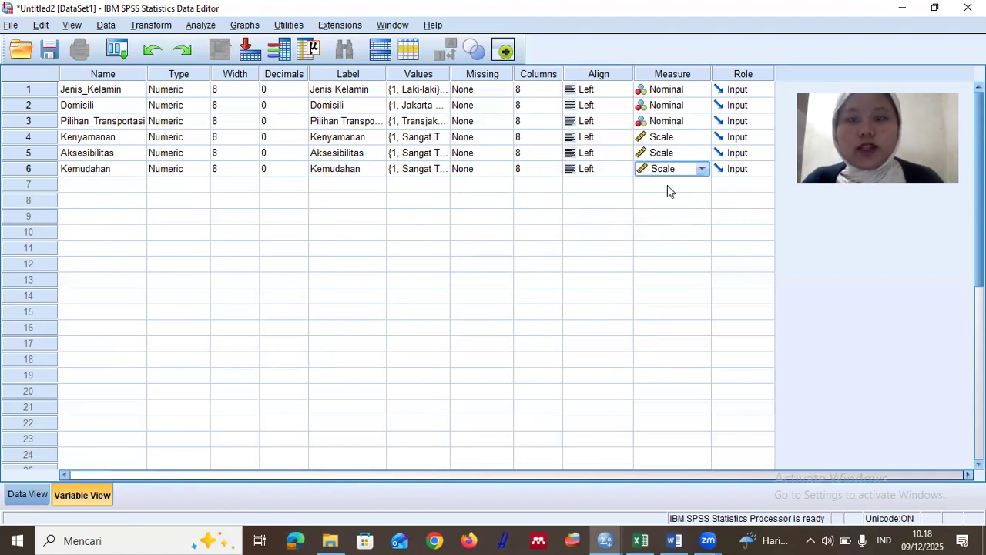
# - Create a seventh variable named Frekuensi below Kemudahan
pyautogui.click(109, 173)
pyautogui.click(126, 184)
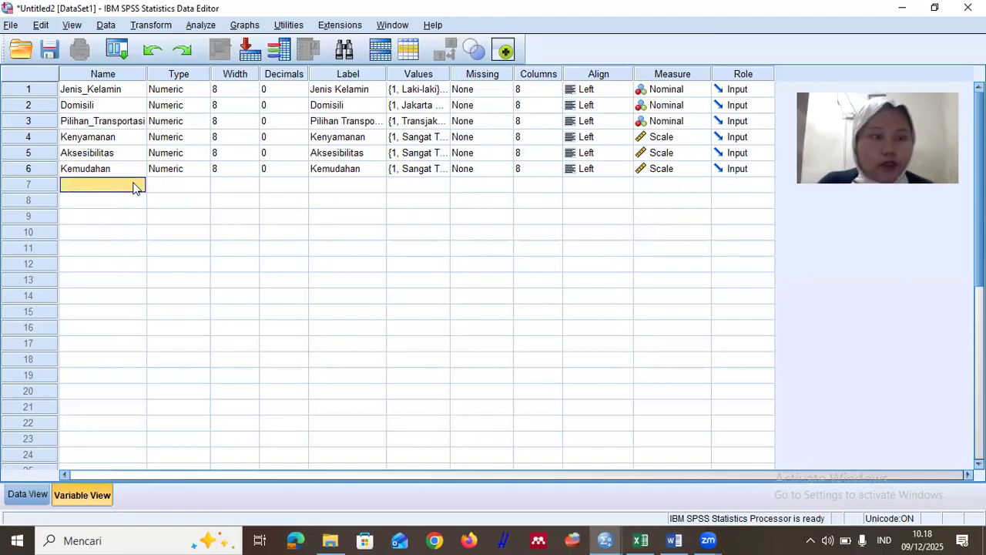
pyautogui.write('Fr')
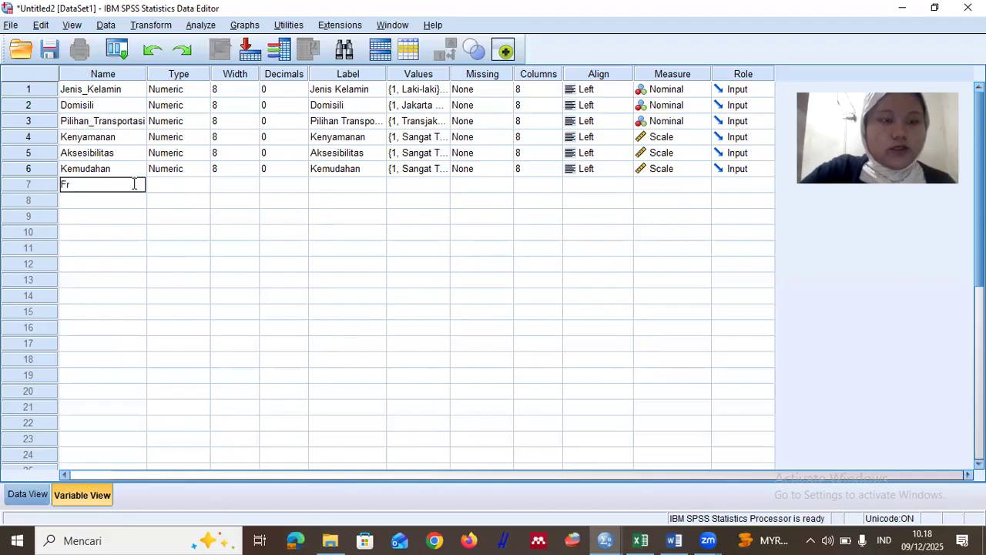
pyautogui.write('ekuens')
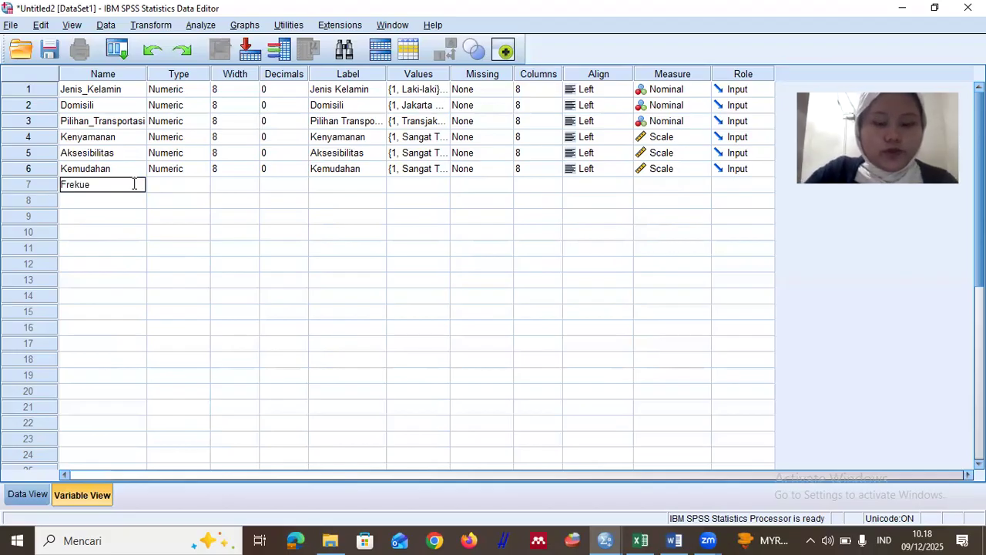
pyautogui.press('Tab')
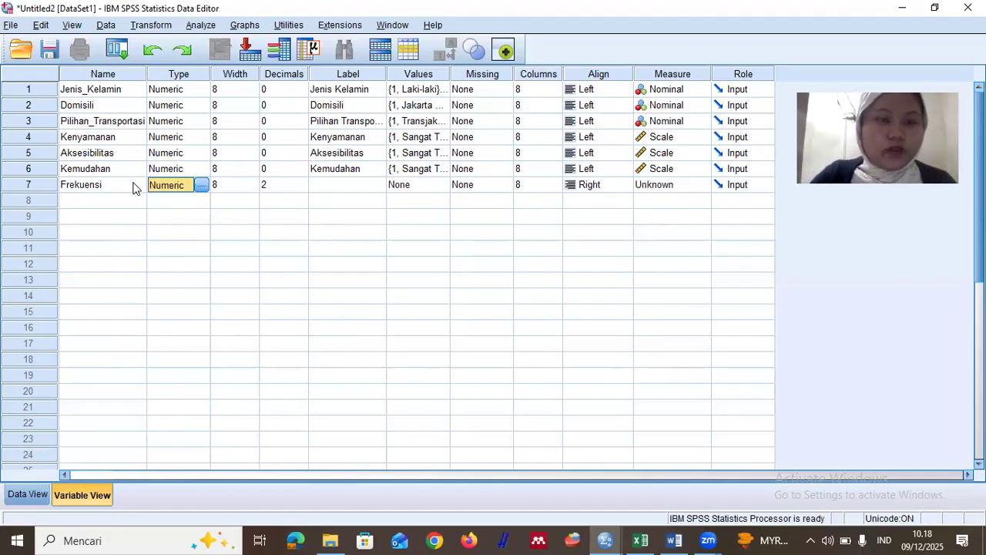
# - Set the decimals of Frekuensi to 0 and its label to "Frekuensi"
pyautogui.press('Tab')
pyautogui.press('Tab')
pyautogui.click(302, 188)
pyautogui.click(302, 188)
pyautogui.click(345, 187)
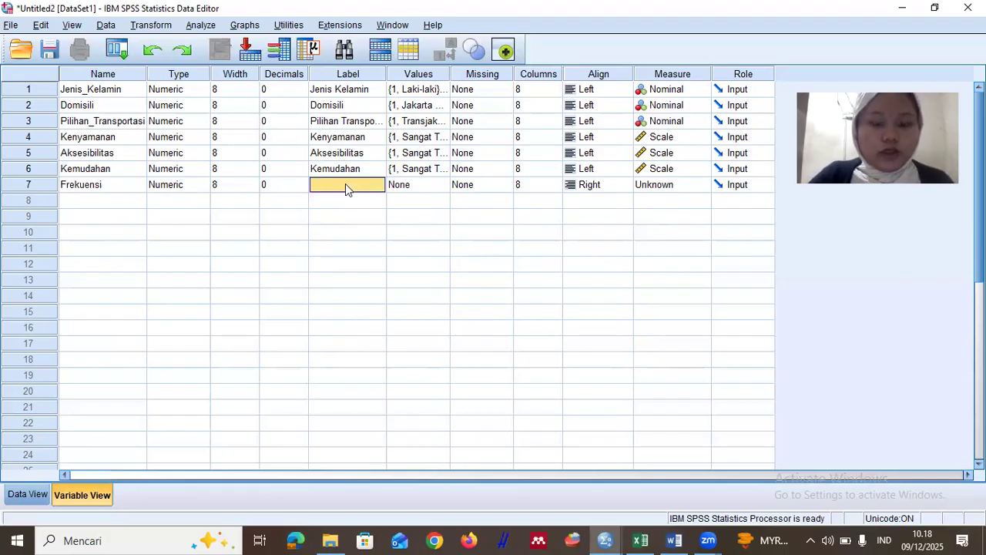
pyautogui.write('Fre')
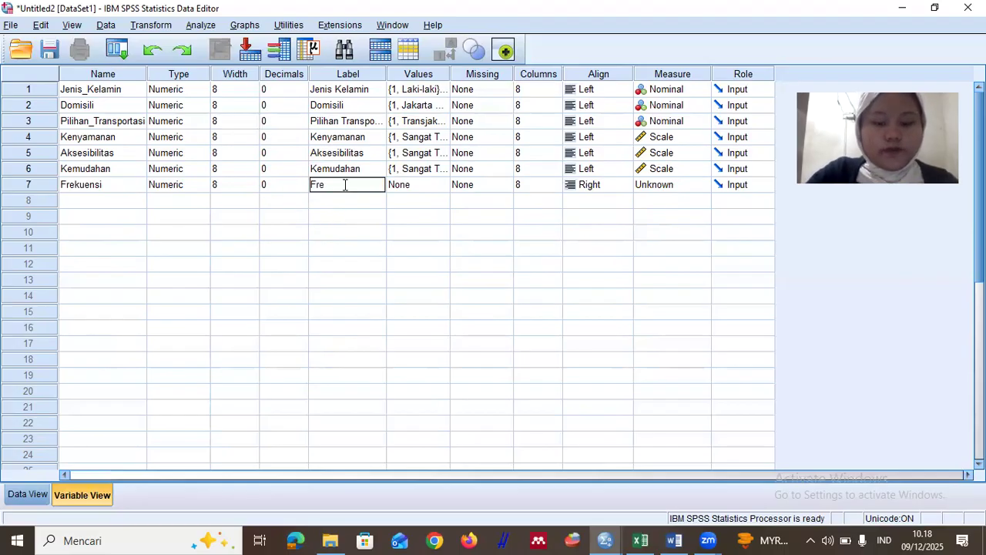
pyautogui.write('j')
pyautogui.press('BackSpace')
pyautogui.write('kuensi')
# - Add the value label "Sangat Tidak Setuju" for value 1 of Frekuensi
pyautogui.click(423, 185)
pyautogui.click(443, 186)
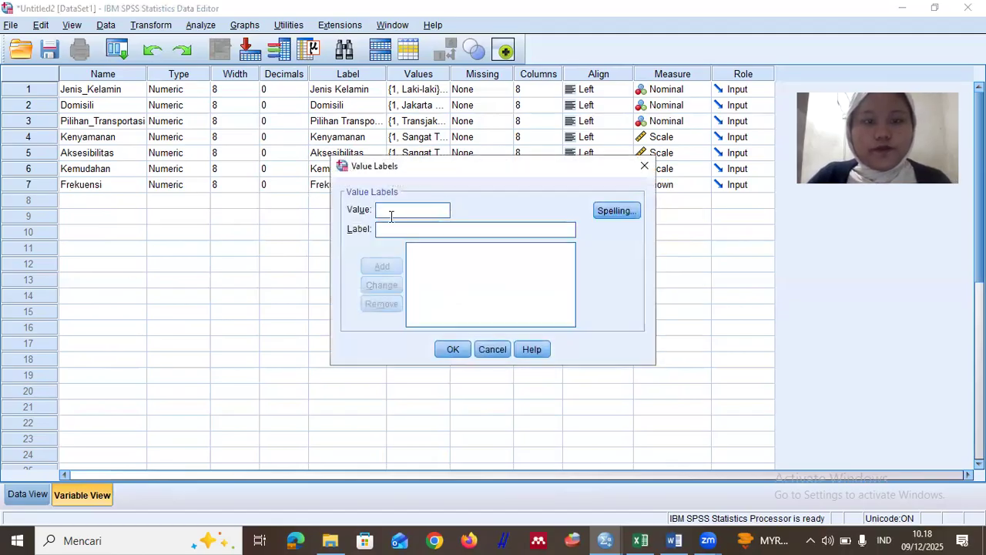
pyautogui.write('1')
pyautogui.click(396, 231)
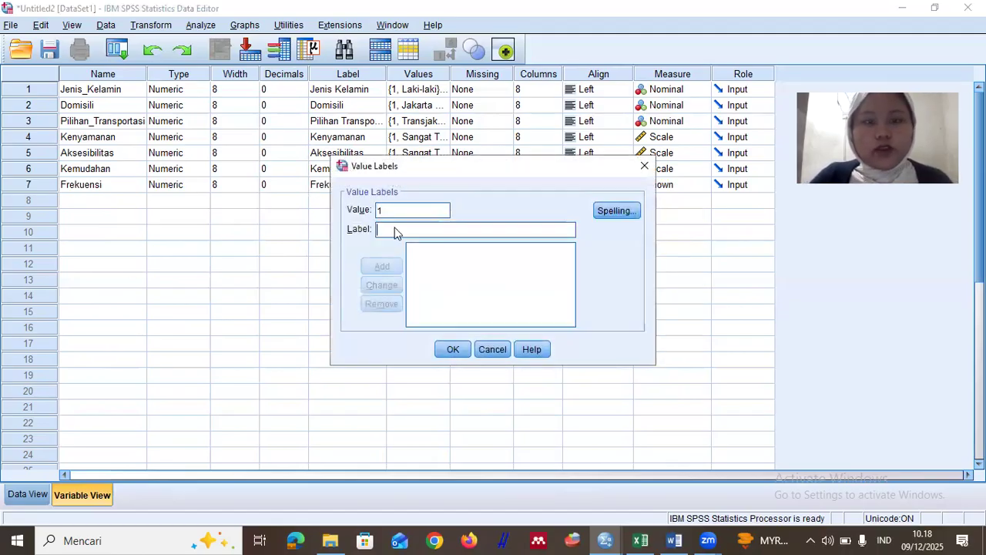
pyautogui.write('San')
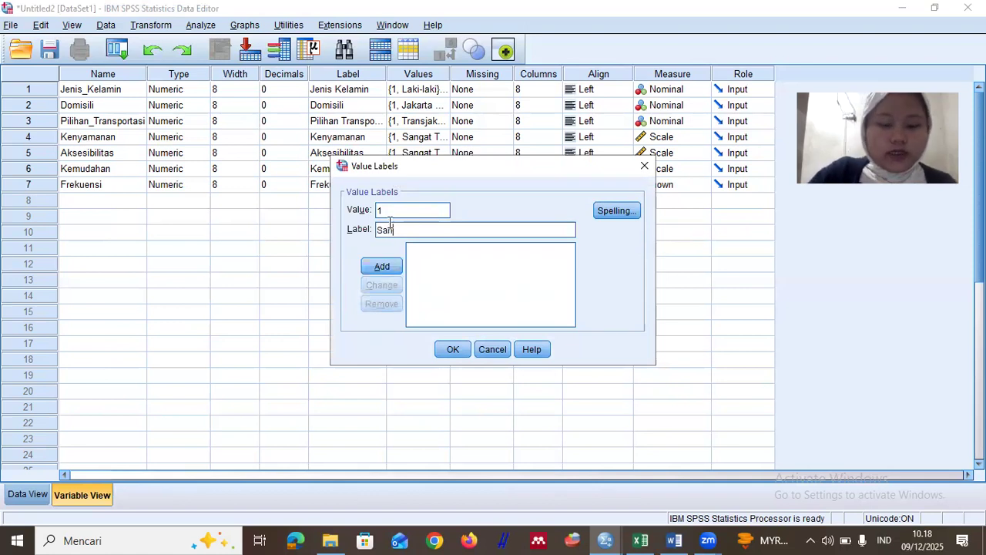
pyautogui.write('gat Tid')
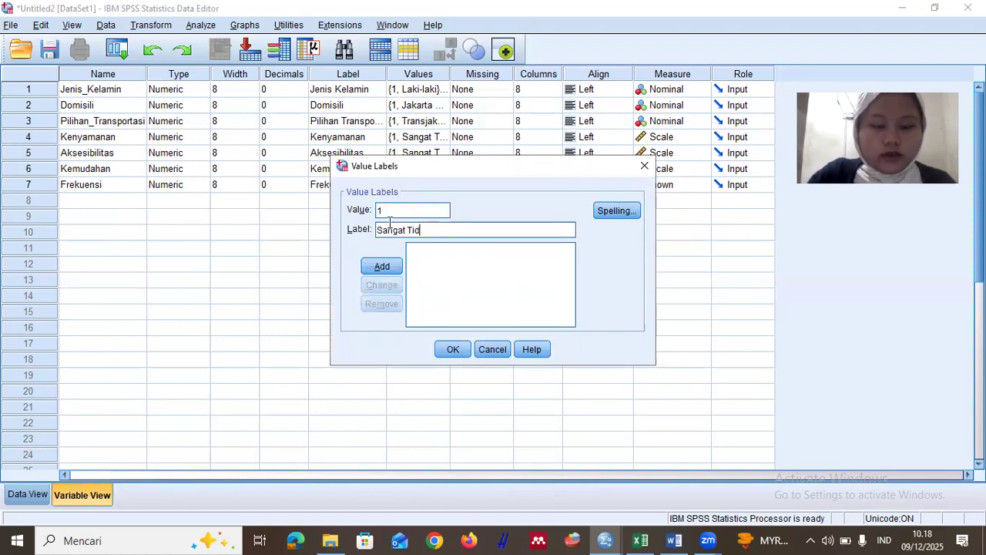
pyautogui.write('ak Setuju')
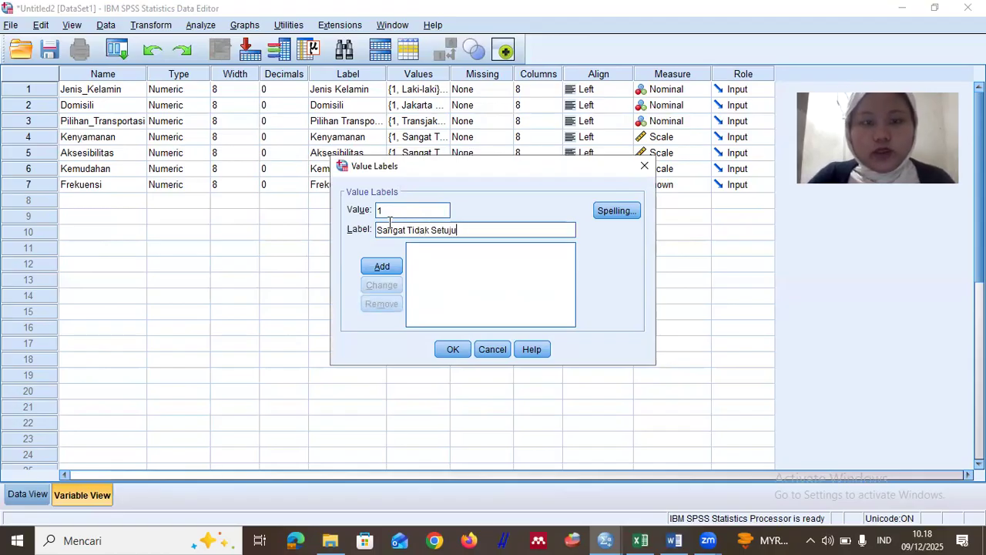
pyautogui.press('Return')
# - Add the value label "Tidak Setuju" for value 2 of Frekuensi
pyautogui.write('2')
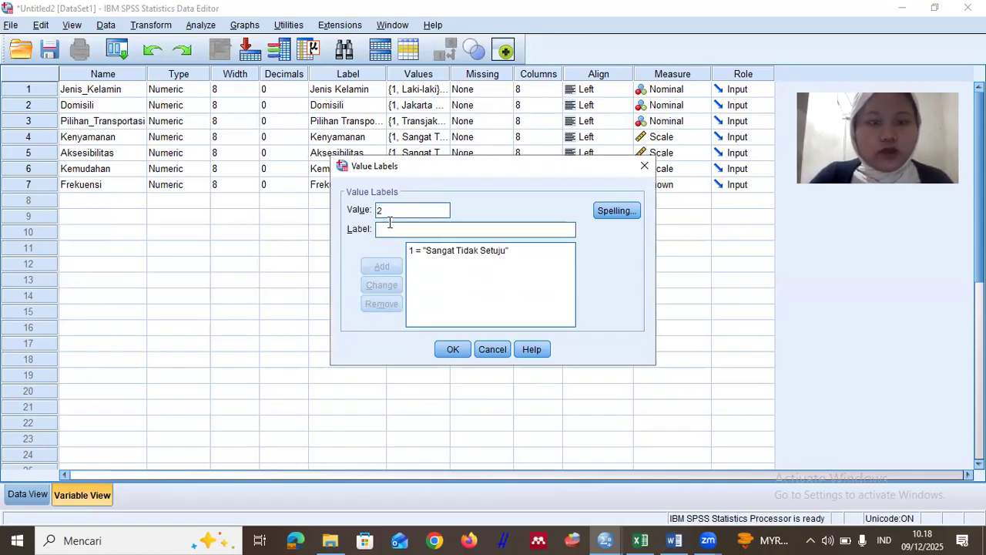
pyautogui.press('Tab')
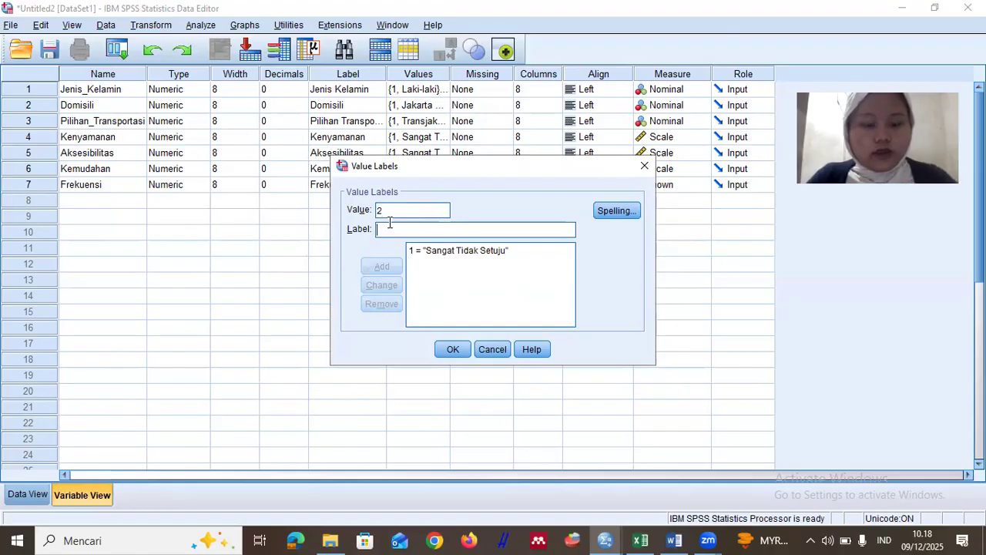
pyautogui.write('Tidak ')
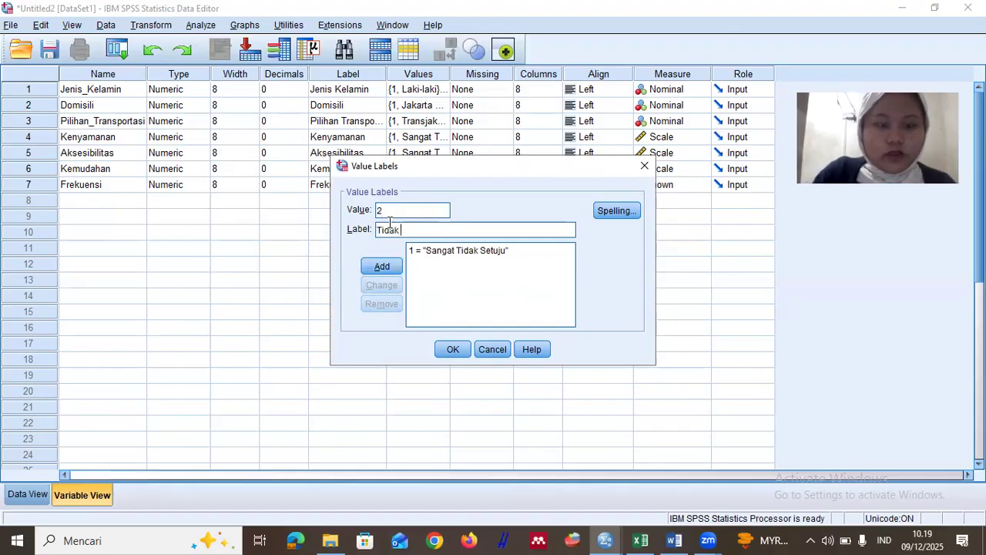
pyautogui.write('Setuju')
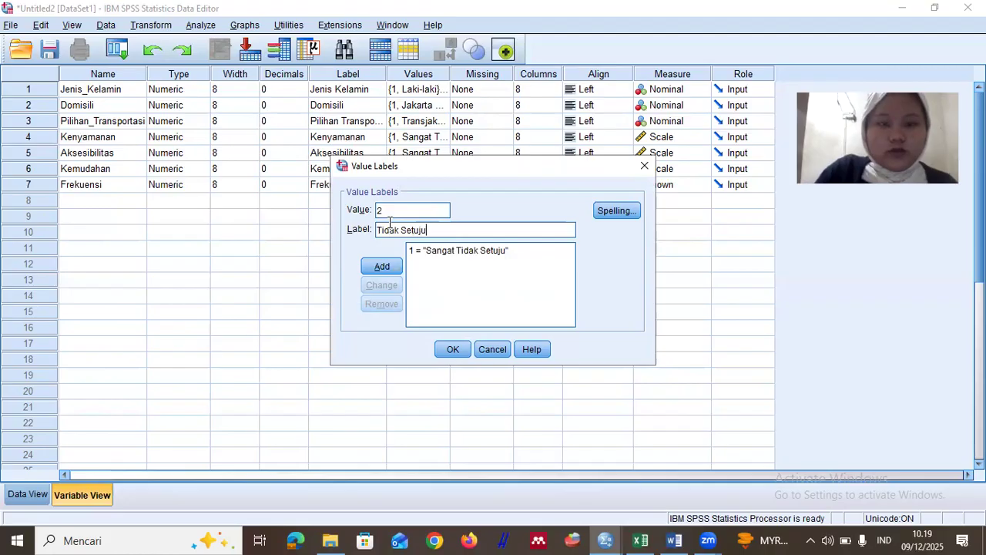
pyautogui.press('Return')
# - Add the value label "Netral" for value 3 of Frekuensi
pyautogui.write('3')
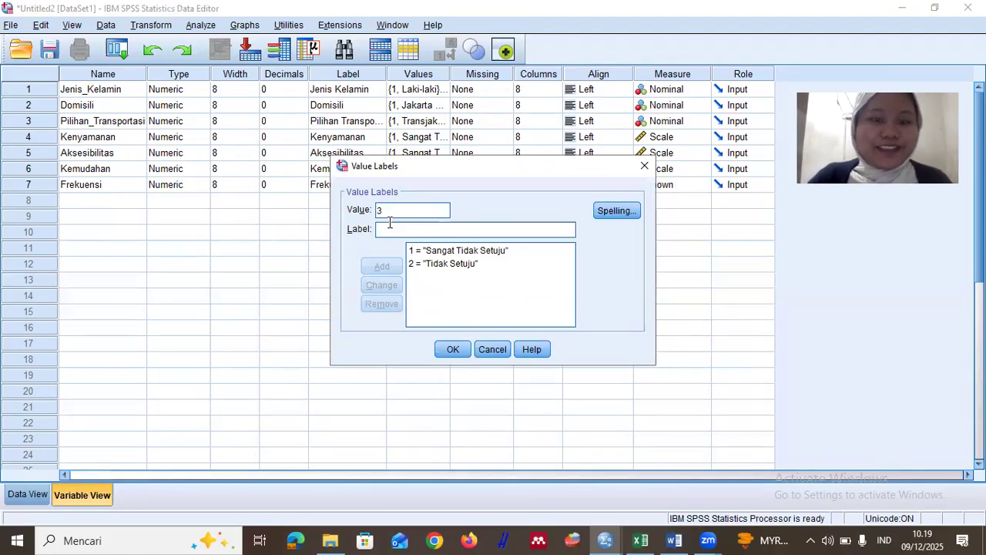
pyautogui.click(390, 224)
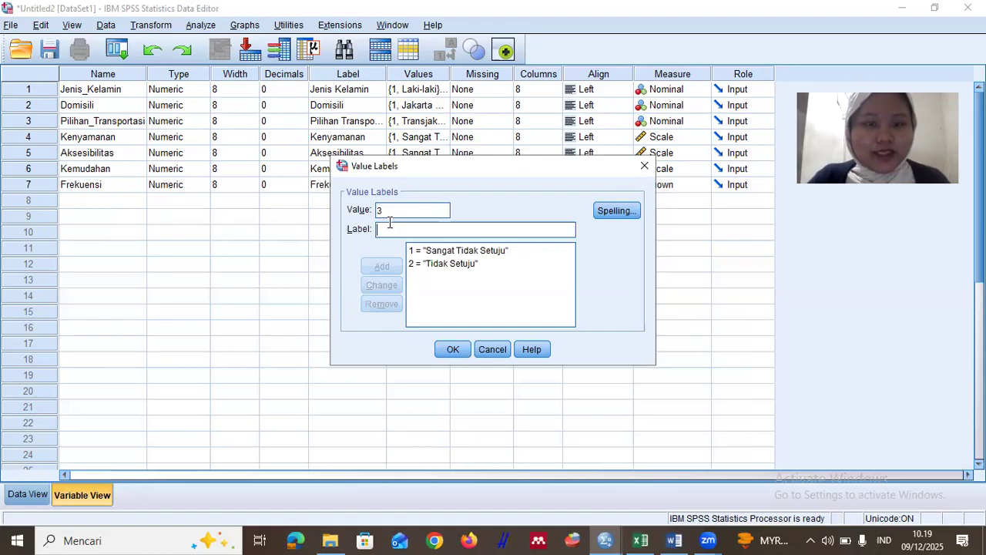
pyautogui.write('Netral')
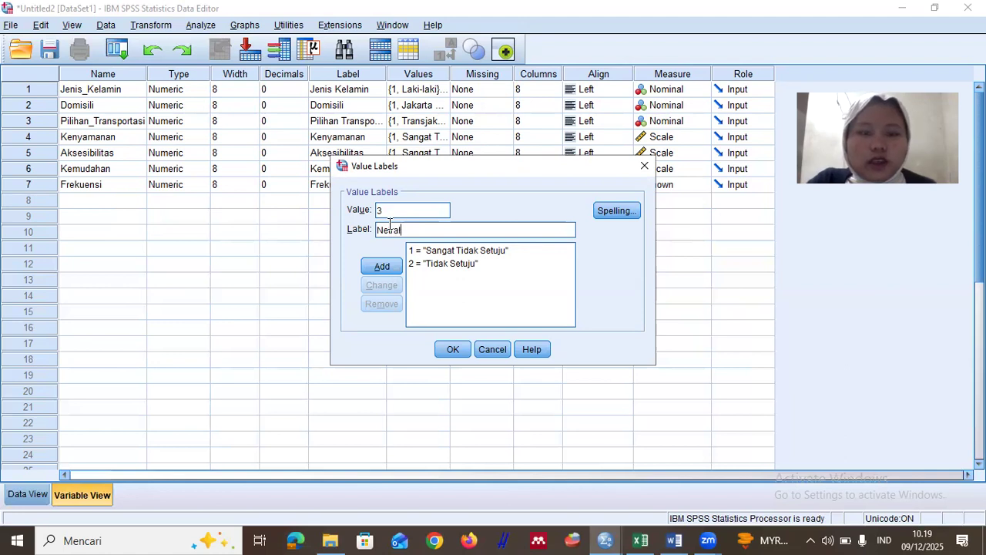
pyautogui.click(389, 268)
# - Add the value label "Setuju" for value 4 of Frekuensi
pyautogui.write('4')
pyautogui.click(392, 227)
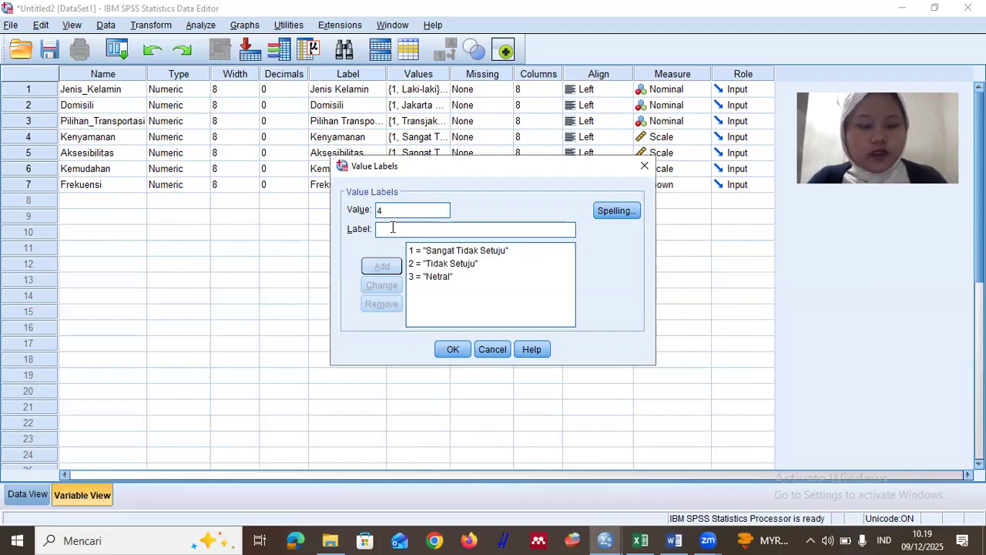
pyautogui.write('Setuju')
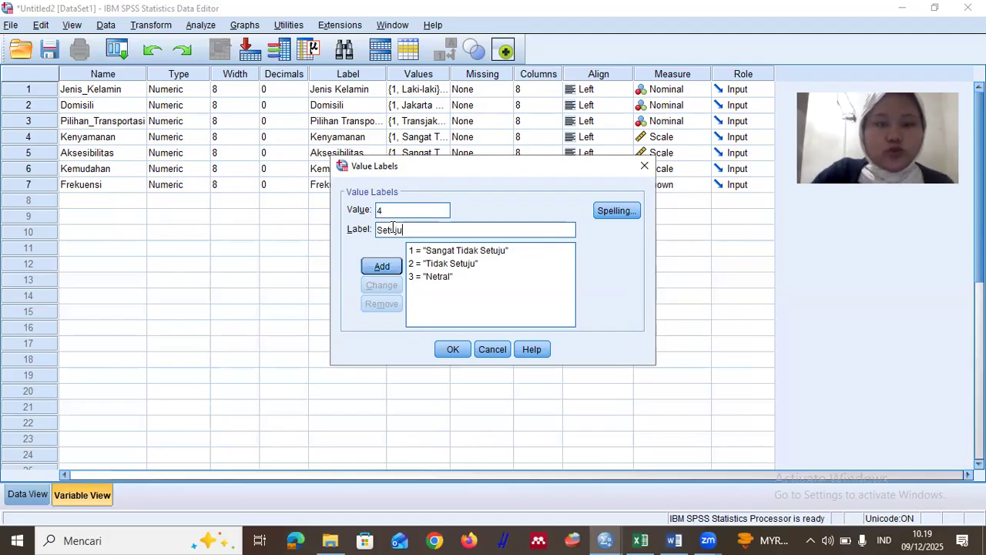
pyautogui.press('Return')
# - Add the value label "Sangat Setuju" for value 5 of Frekuensi and apply the value labels
pyautogui.write('5')
pyautogui.press('Tab')
pyautogui.write('Sangat Setuju')
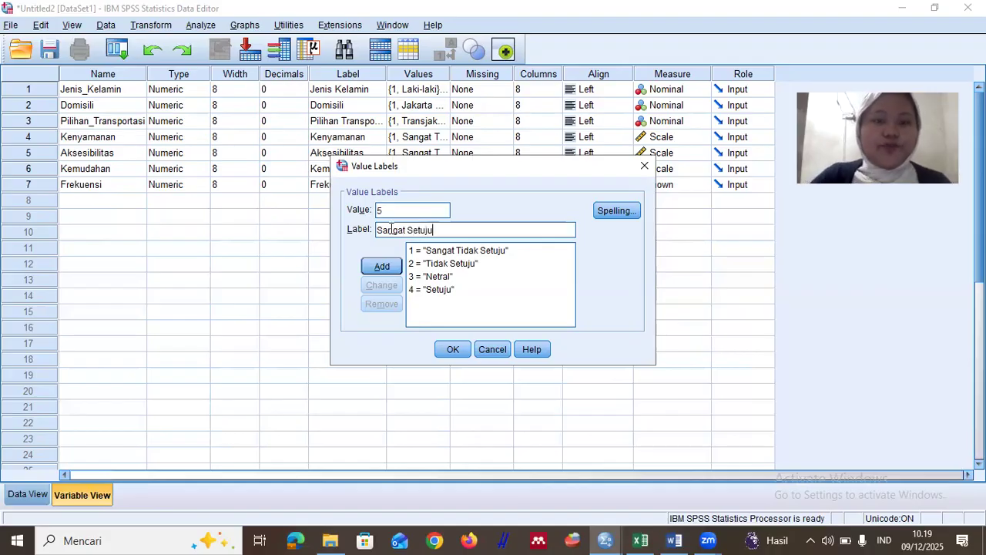
pyautogui.click(381, 266)
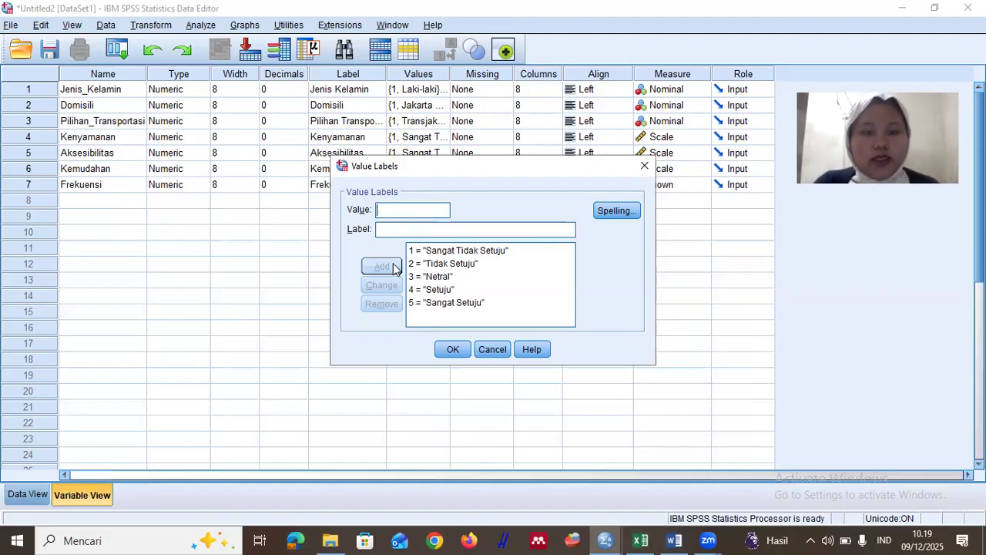
pyautogui.click(453, 351)
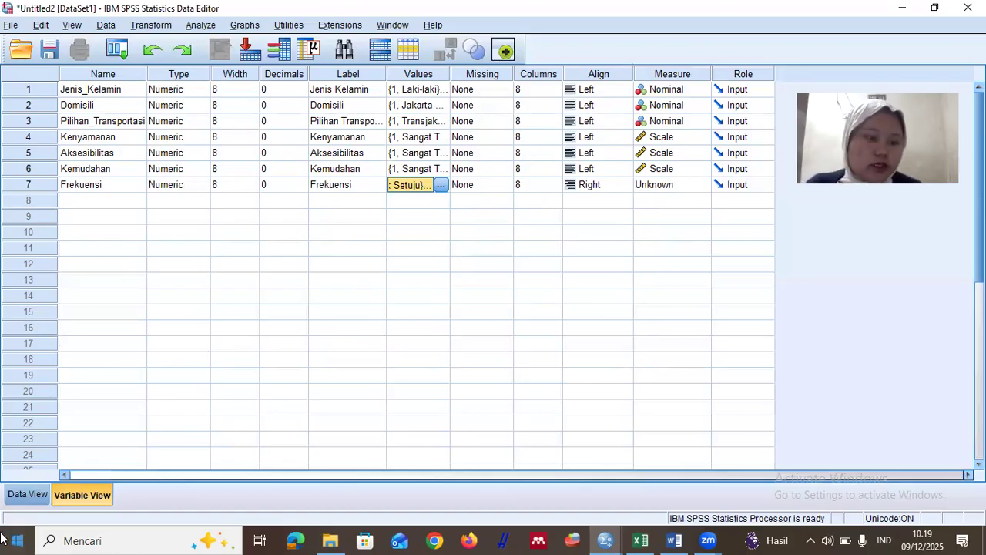
# - Widen the variable columns from Jenis_Kelamin to Frekuensi in the data grid so each full name fits on one line
pyautogui.hotkey('ctrl', 't')
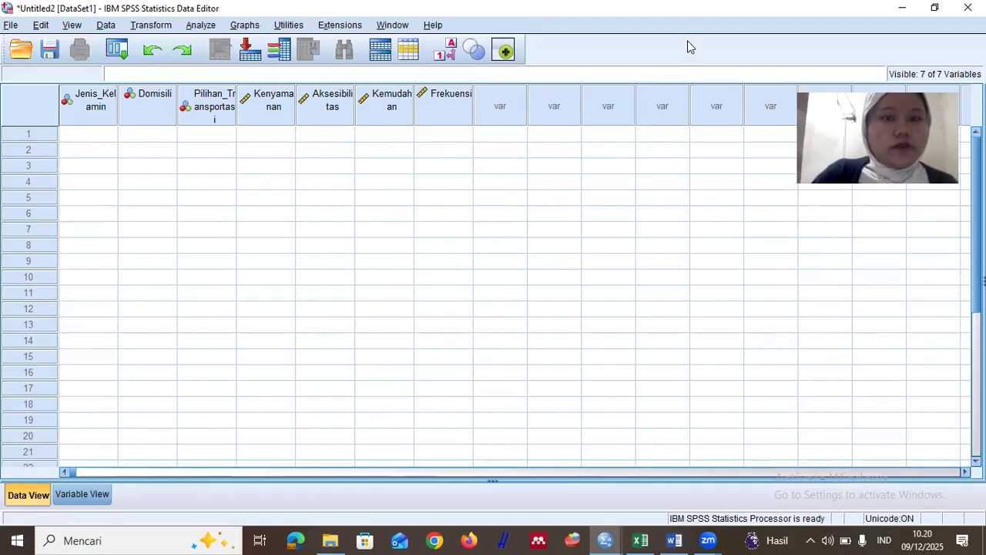
pyautogui.click(104, 491)
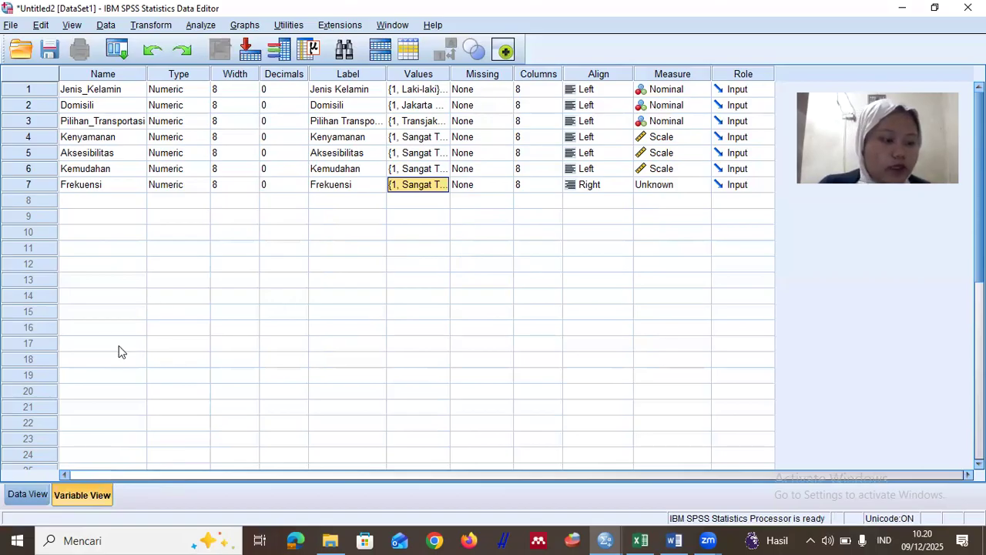
pyautogui.click(28, 497)
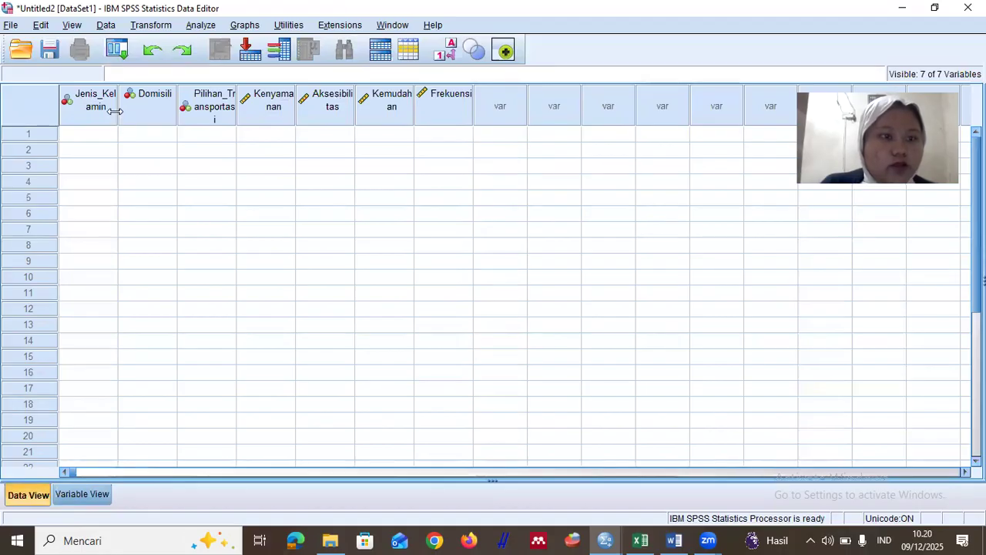
pyautogui.moveTo(118, 107); pyautogui.dragTo(146, 113)
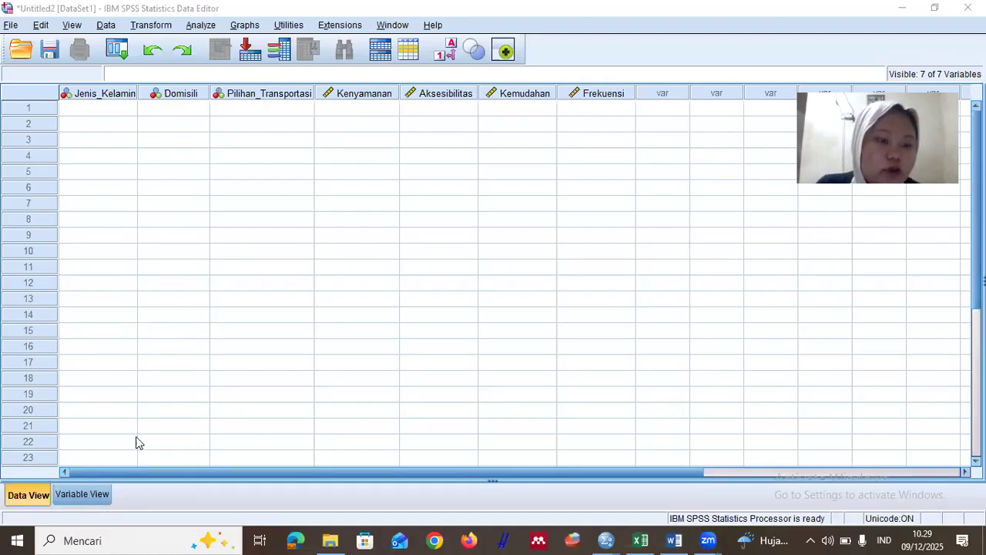
# - Set the Frekuensi variable's measurement level to Scale and its alignment to Left
pyautogui.click(82, 494)
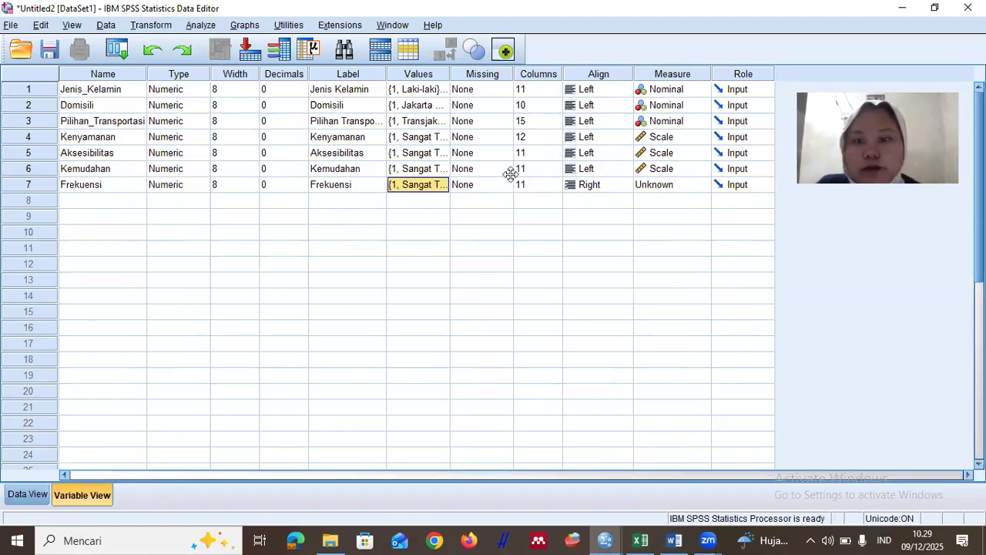
pyautogui.click(666, 185)
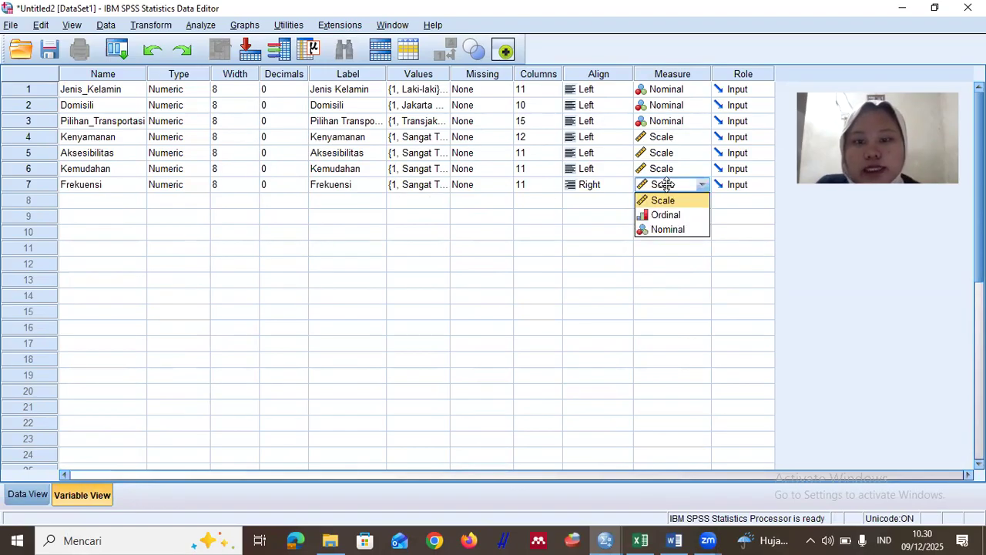
pyautogui.click(664, 200)
pyautogui.click(603, 185)
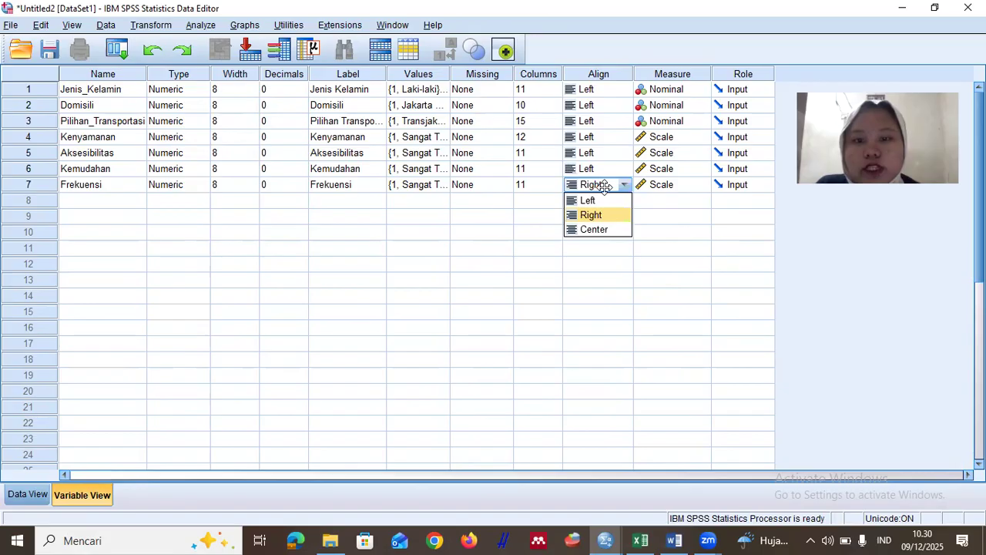
pyautogui.click(588, 201)
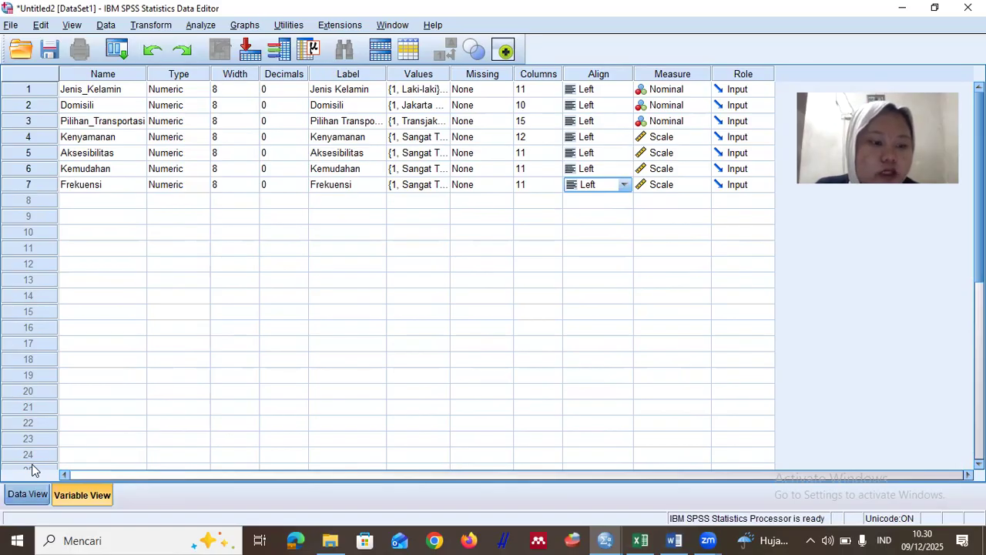
# - In the data grid, enter case 1's Jenis_Kelamin as 1, Domisili as 3 and Pilihan_Transportasi as 3
pyautogui.click(28, 493)
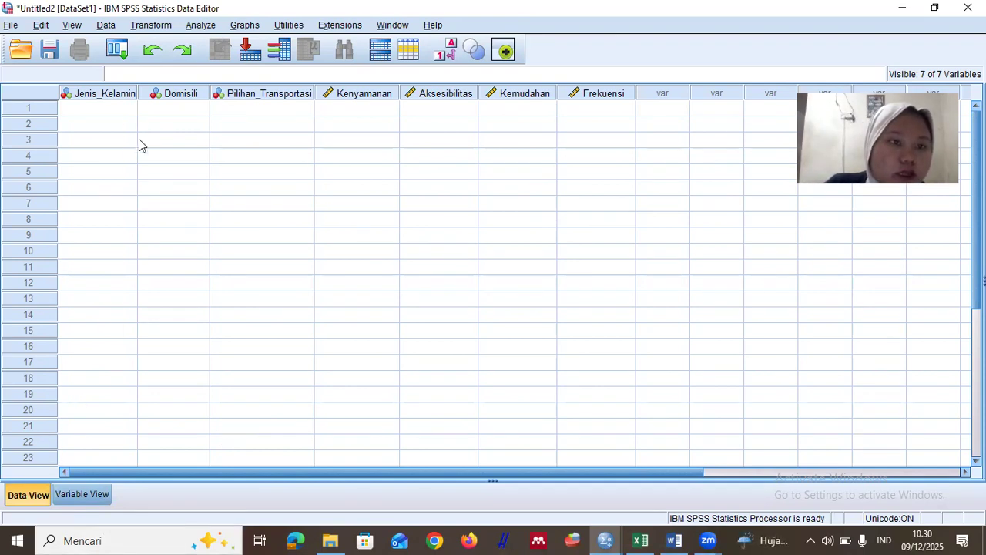
pyautogui.click(133, 108)
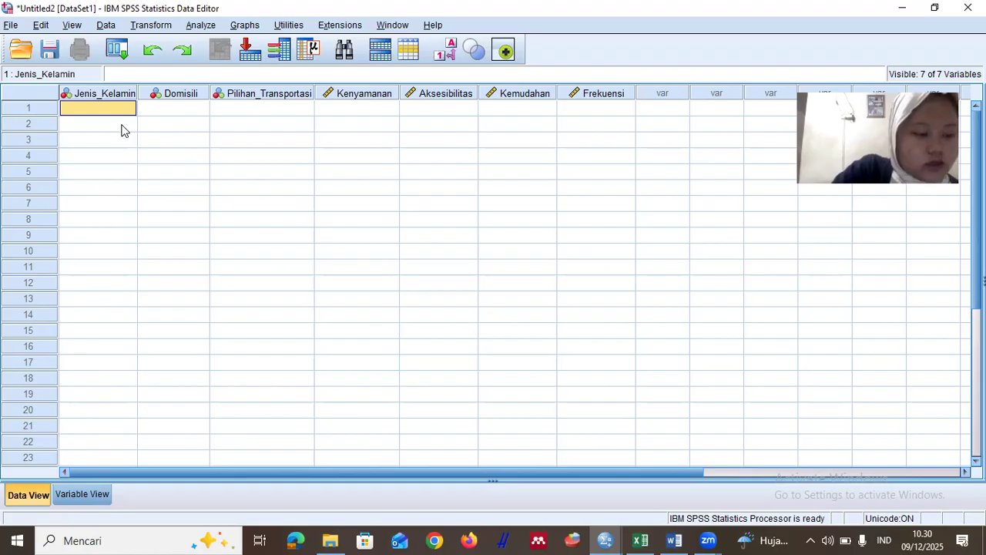
pyautogui.write('1')
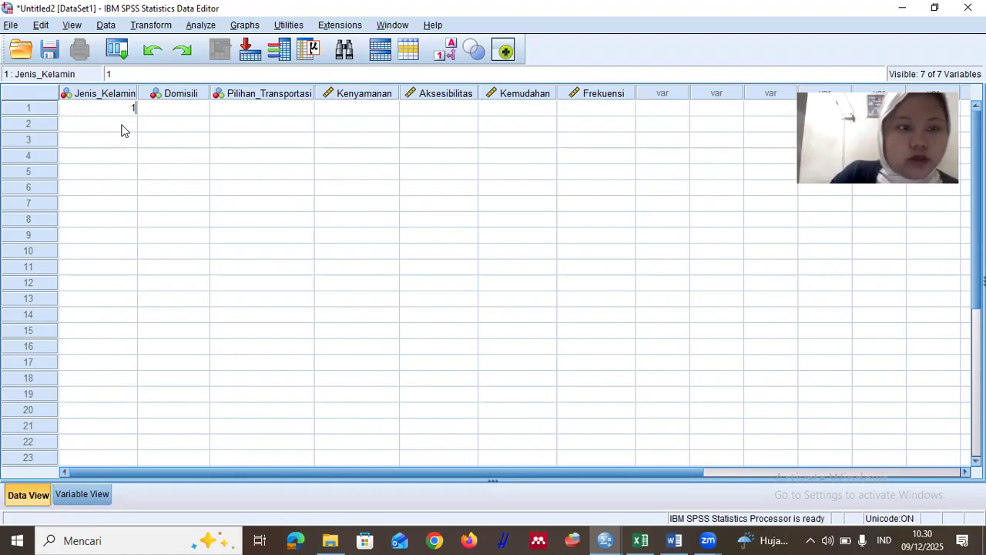
pyautogui.press('Tab')
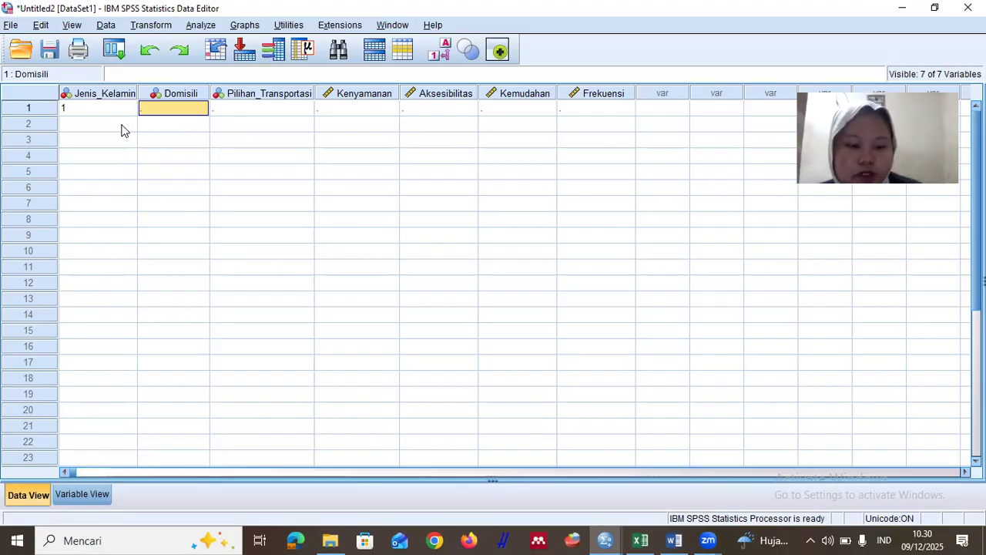
pyautogui.write('3')
pyautogui.press('Tab')
pyautogui.write('3')
pyautogui.press('Tab')
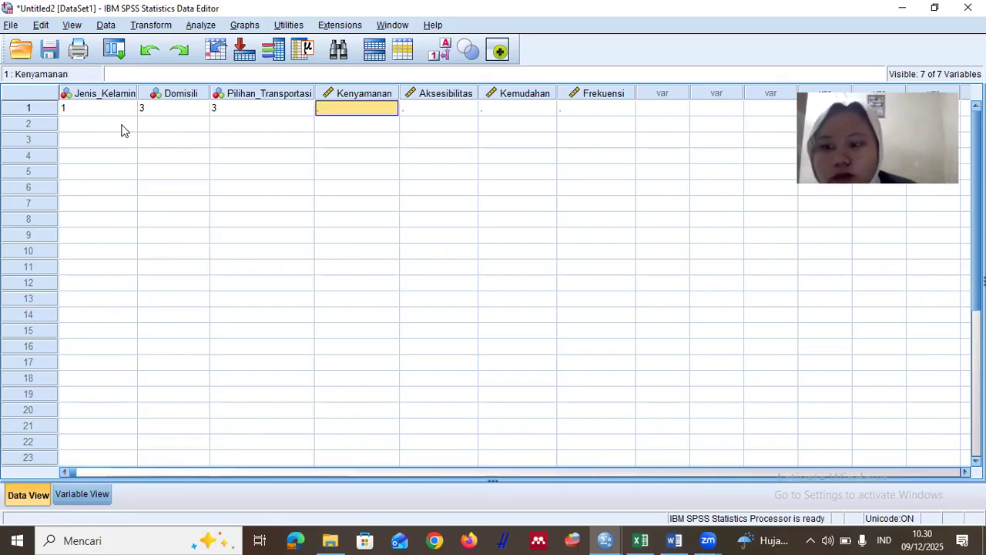
# - Enter 5 for Kenyamanan, Aksesibilitas and Kemudahan in case 1
pyautogui.write('5')
pyautogui.press('Tab')
pyautogui.write('5')
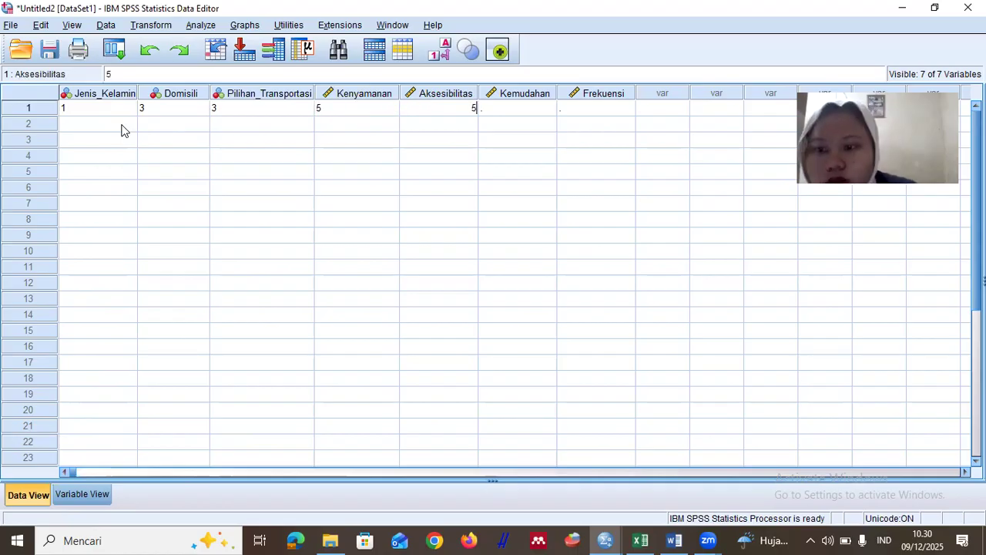
pyautogui.press('Tab')
pyautogui.write('5')
pyautogui.press('Tab')
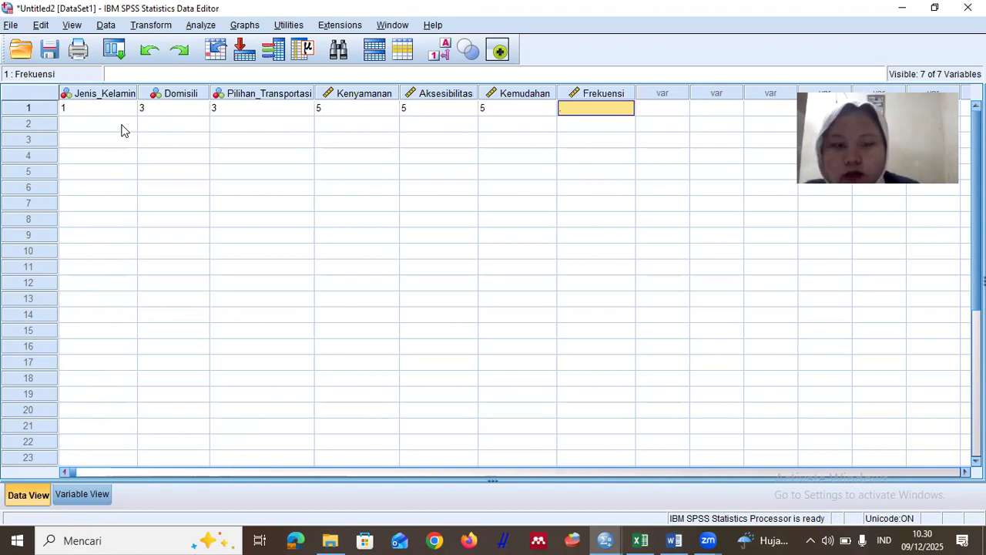
# - Correct case 1's Kemudahan to 4 and enter 5 for its Frekuensi
pyautogui.hotkey('shift', 'Tab')
pyautogui.press('BackSpace')
pyautogui.write('4')
pyautogui.press('Tab')
pyautogui.write('5')
pyautogui.press('Return')
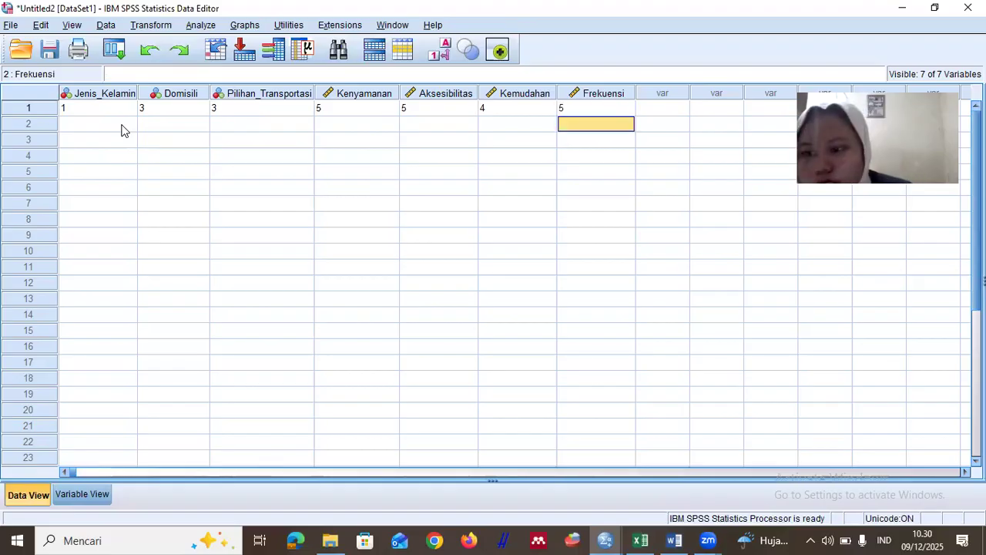
# - Enter 3 for Frekuensi, Kemudahan, Aksesibilitas and Kenyamanan in case 2
pyautogui.write('3')
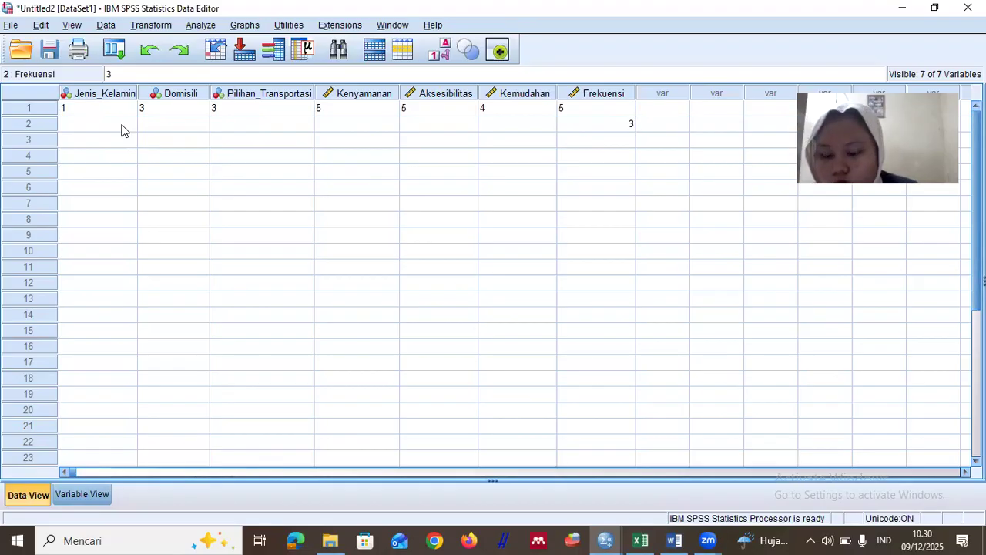
pyautogui.press('Left')
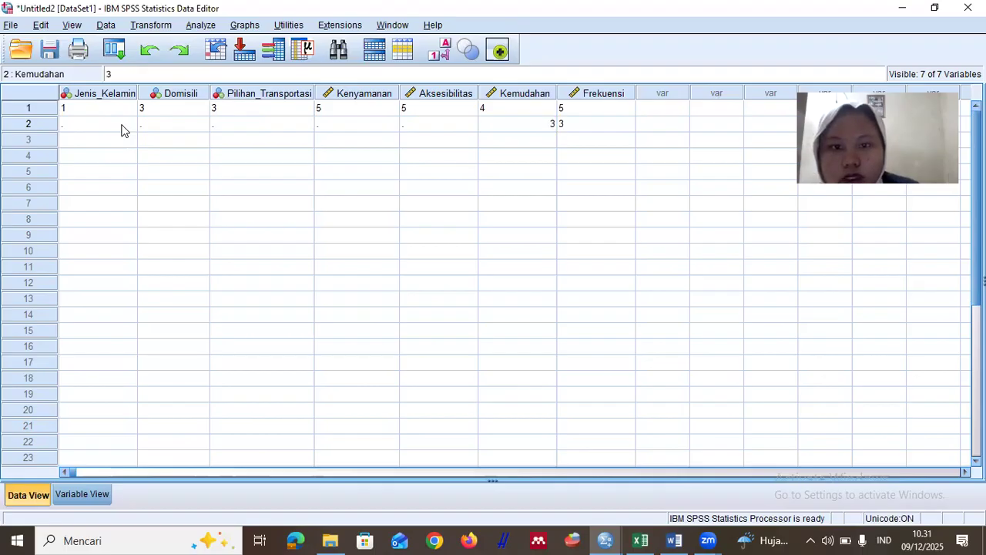
pyautogui.press('Left')
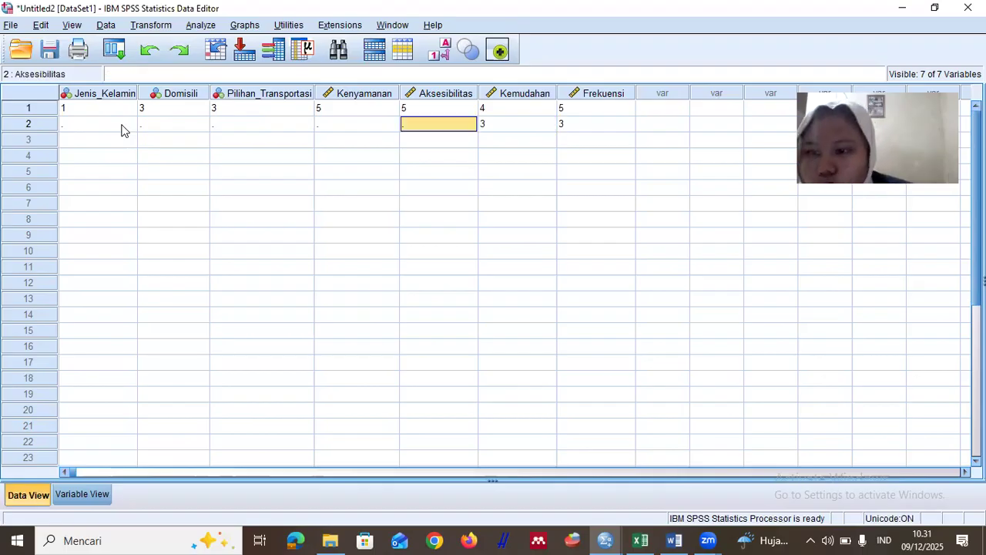
pyautogui.write('3')
pyautogui.press('Left')
pyautogui.write('3')
pyautogui.press('Left')
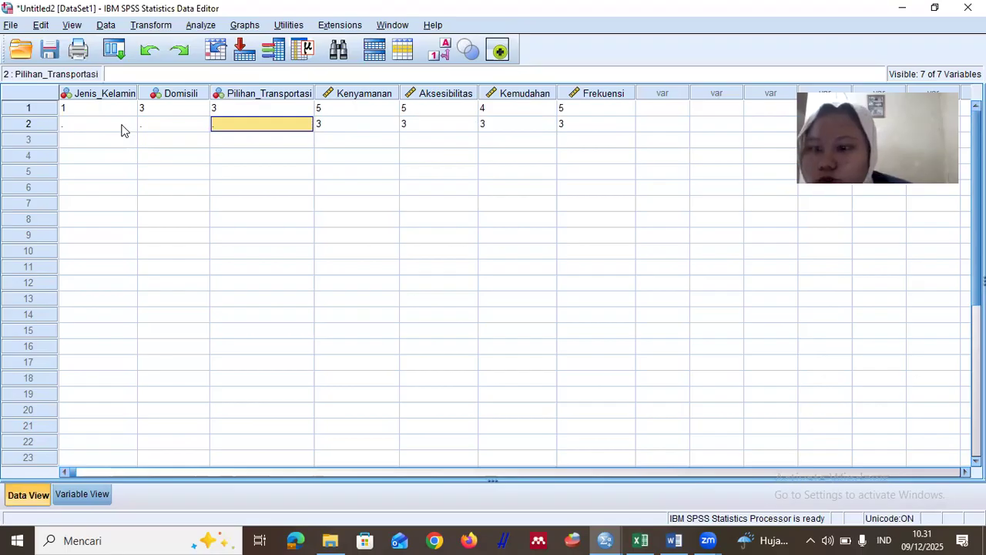
# - Complete case 2 with Pilihan_Transportasi 1, Domisili 1 and Jenis_Kelamin 2
pyautogui.write('1')
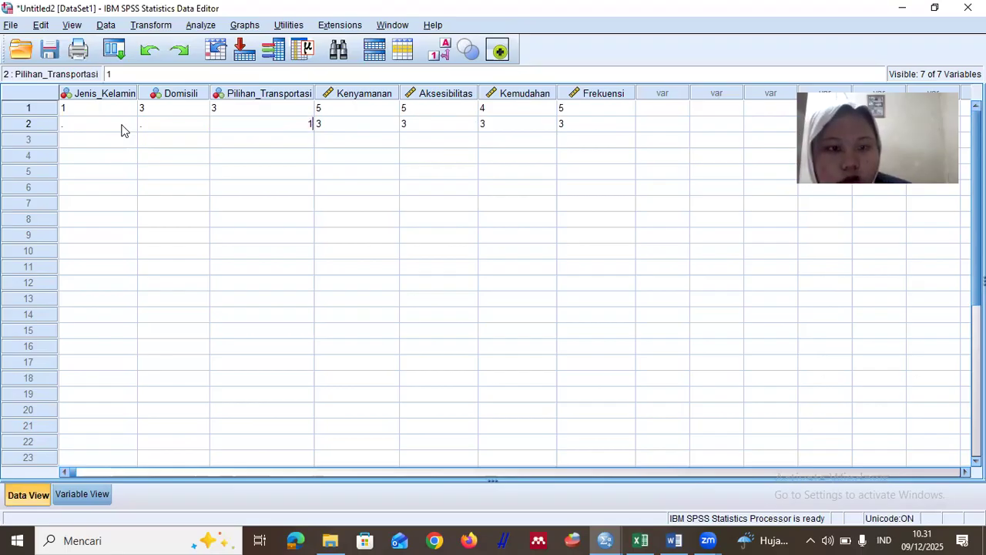
pyautogui.press('Left')
pyautogui.write('1')
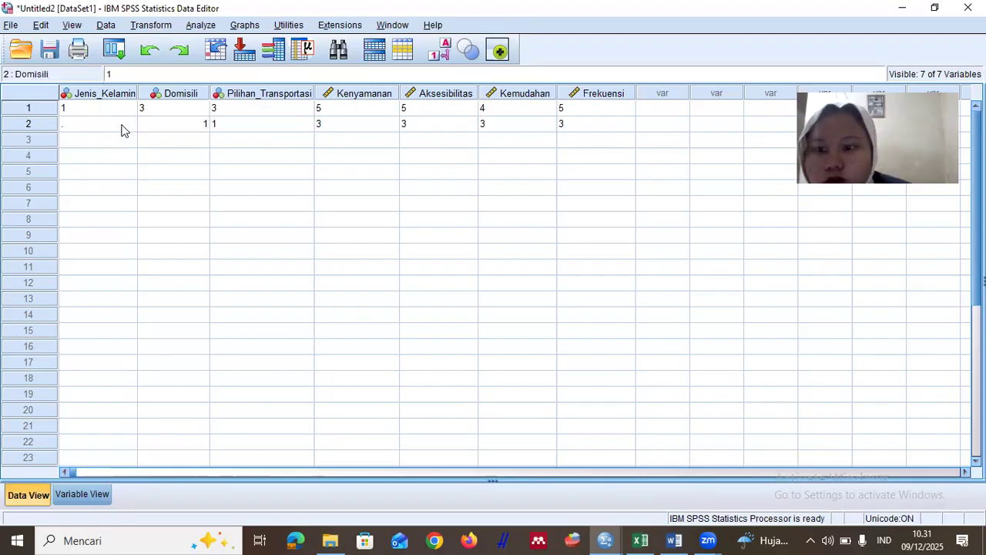
pyautogui.press('Left')
pyautogui.write('2')
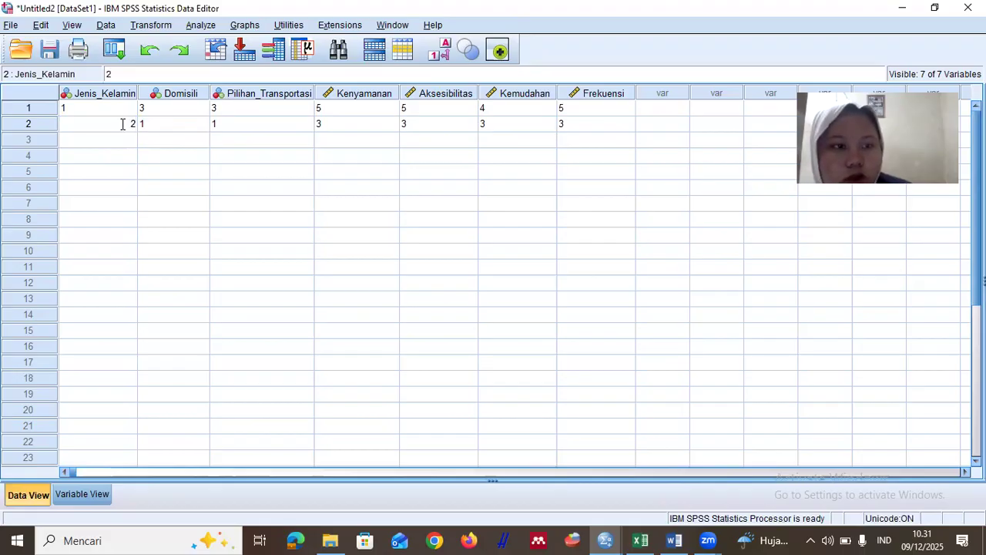
pyautogui.press('Return')
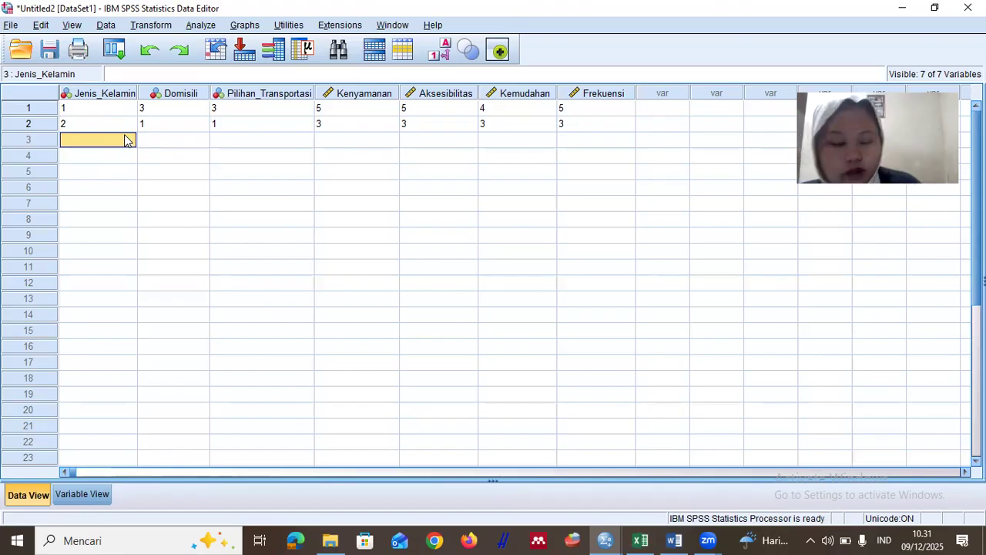
# - Enter case 3's Jenis_Kelamin as 1, Domisili as 4 and Pilihan_Transportasi as 3
pyautogui.write('1')
pyautogui.press('Tab')
pyautogui.write('4')
pyautogui.press('Tab')
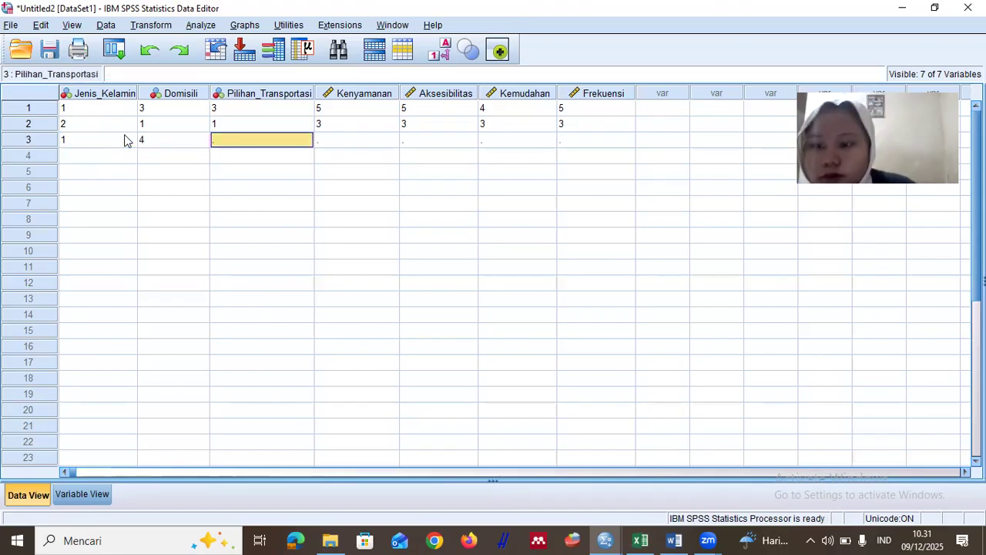
pyautogui.write('3')
pyautogui.press('Tab')
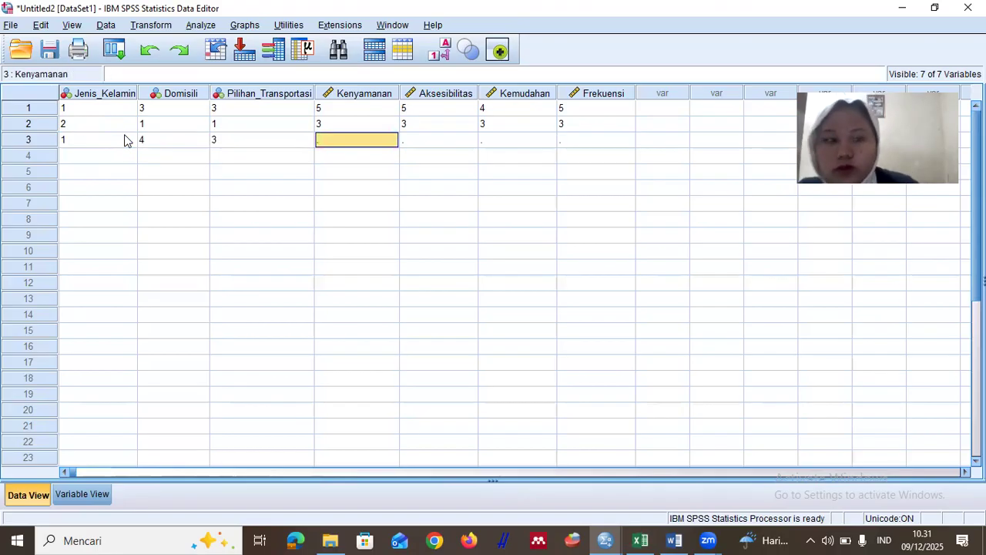
# - Correct the Pilihan_Transportasi value of case 3 to 2
pyautogui.press('Left')
pyautogui.press('BackSpace')
pyautogui.write('2')
pyautogui.press('Tab')
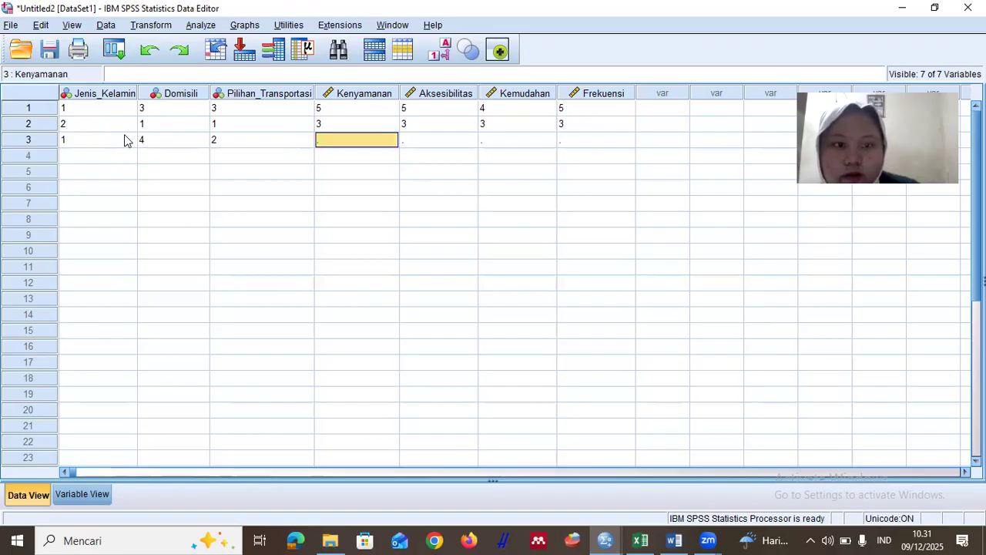
# - Complete case 3 with 4 for Kenyamanan, Aksesibilitas, Kemudahan and Frekuensi
pyautogui.write('4')
pyautogui.press('Tab')
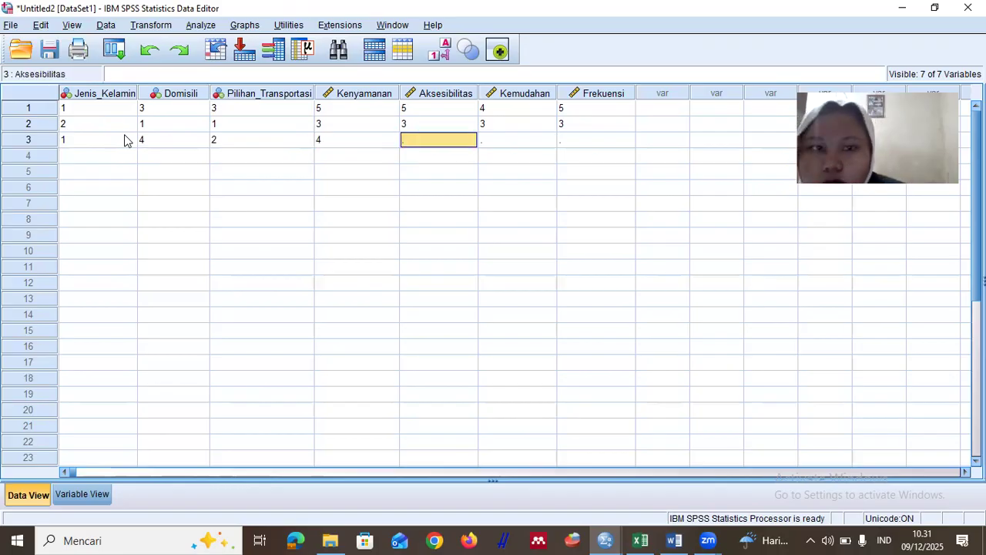
pyautogui.write('4')
pyautogui.press('Tab')
pyautogui.write('4')
pyautogui.press('Tab')
pyautogui.write('4')
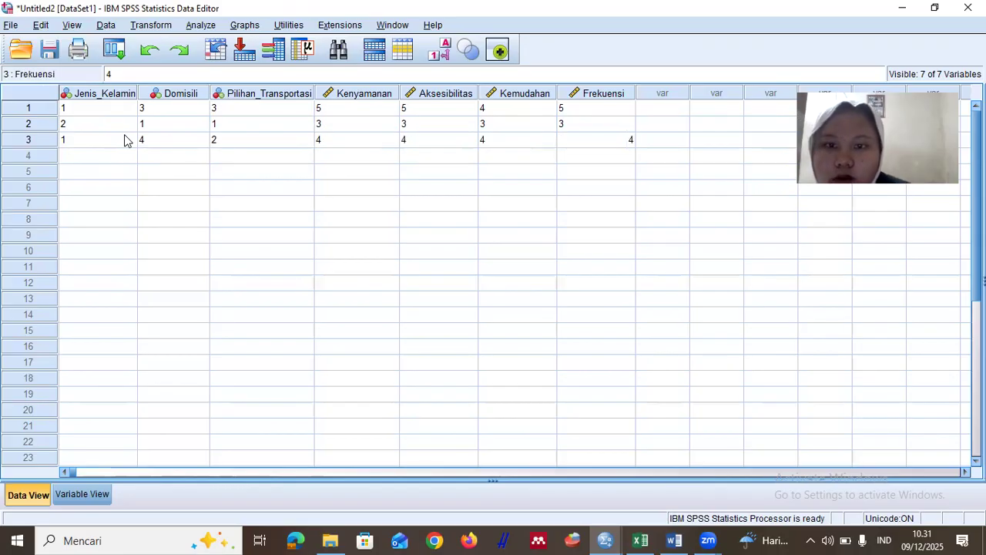
pyautogui.press('Return')
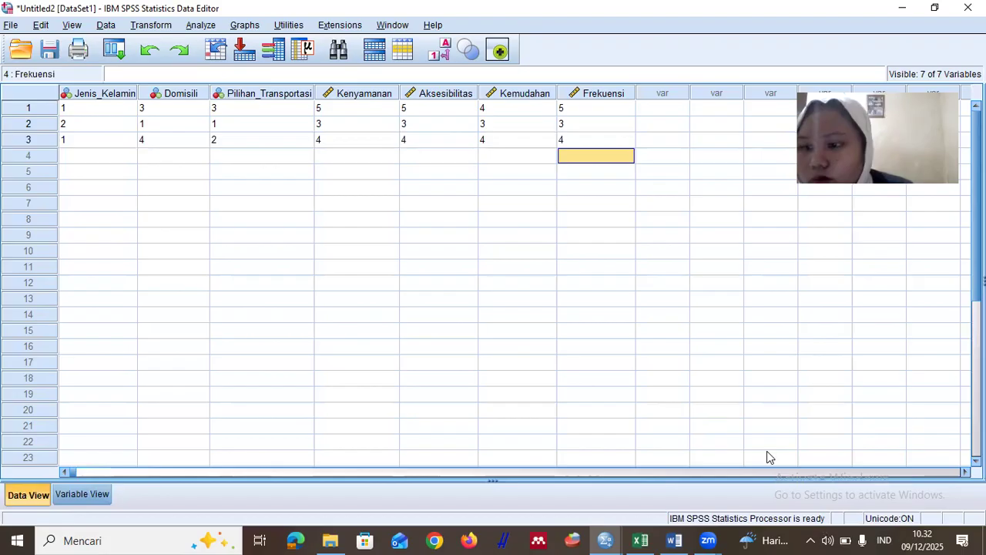
# - Enter 5 for Frekuensi, Kemudahan, Aksesibilitas and Kenyamanan in case 4
pyautogui.write('5')
pyautogui.press('Left')
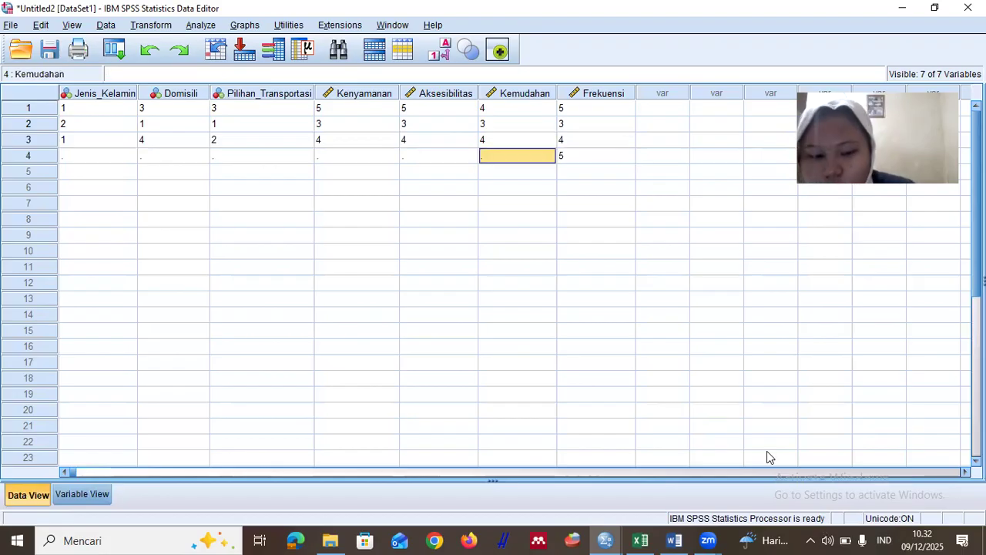
pyautogui.write('5')
pyautogui.press('Left')
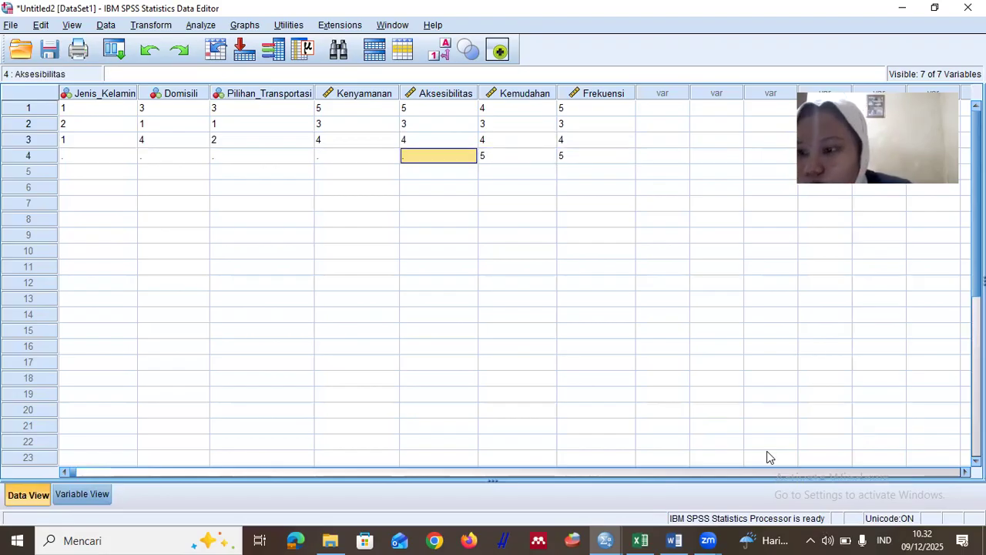
pyautogui.write('5')
pyautogui.press('Left')
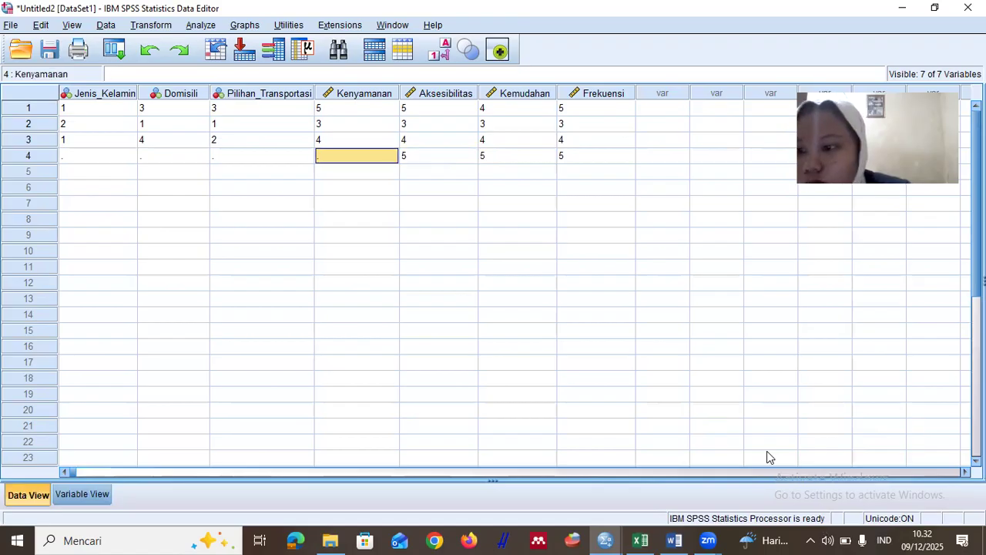
pyautogui.write('5')
pyautogui.press('Left')
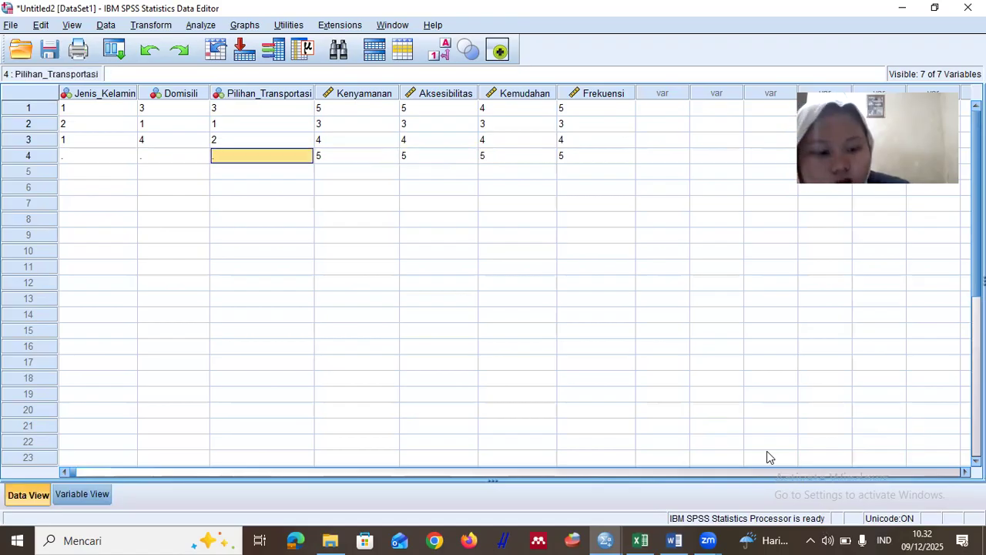
# - Complete case 4 with Pilihan_Transportasi 3, Domisili 2 and Jenis_Kelamin 2
pyautogui.write('3')
pyautogui.press('Left')
pyautogui.write('2')
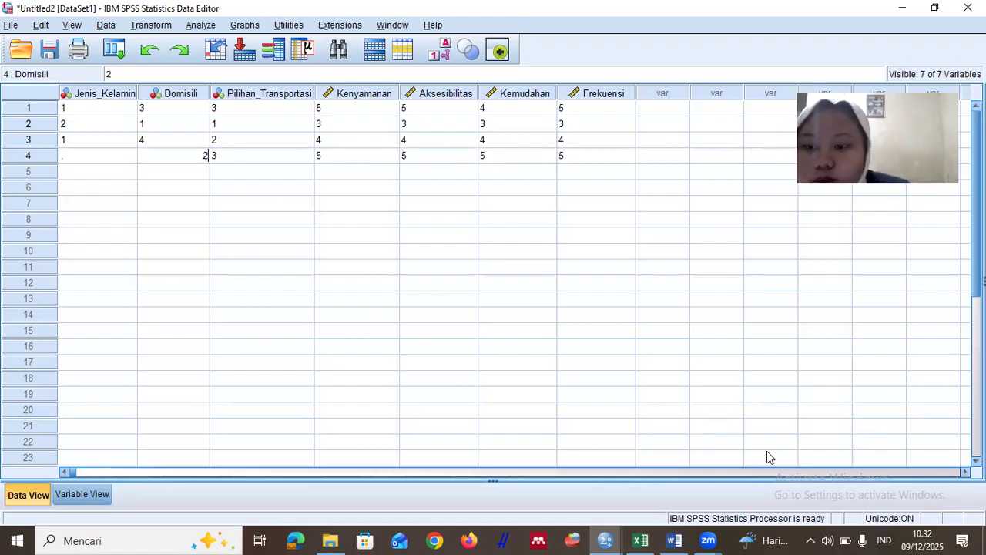
pyautogui.press('Left')
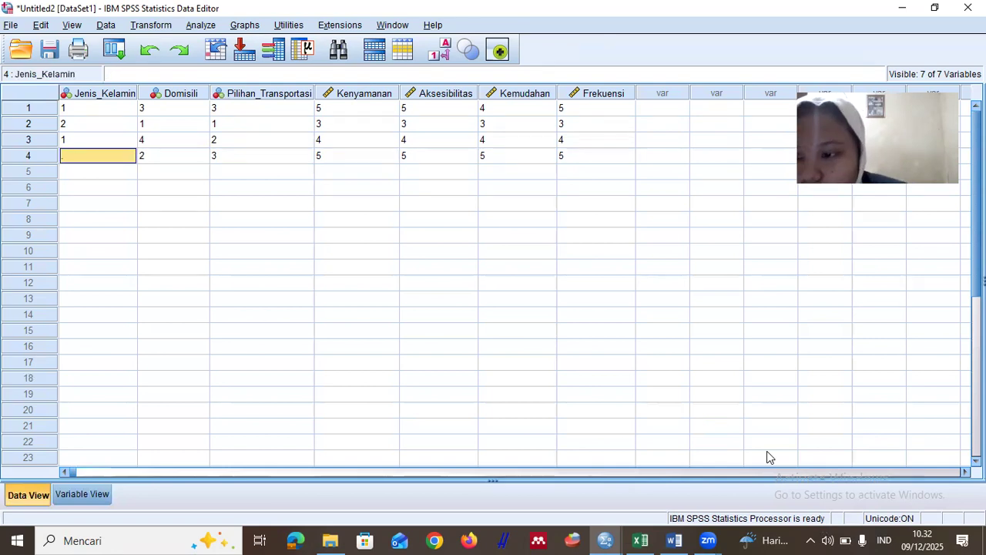
pyautogui.write('2')
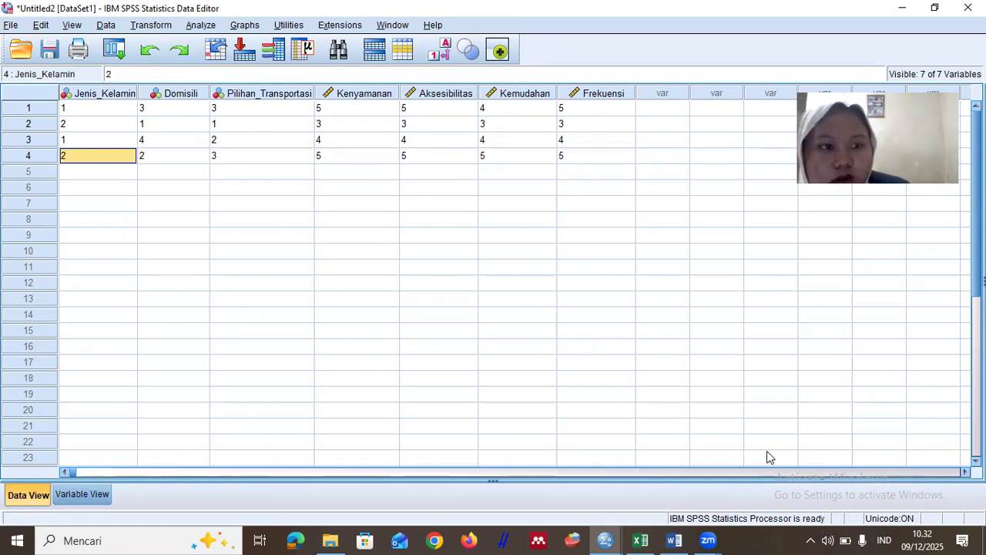
pyautogui.press('Return')
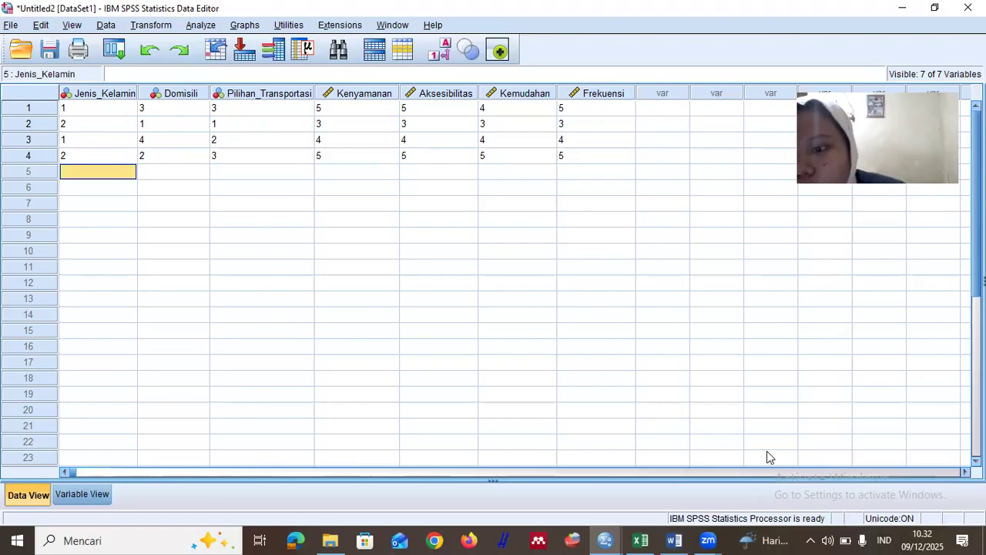
# - Start case 5 with Jenis_Kelamin 1 and Domisili 5, skipping Pilihan_Transportasi
pyautogui.write('1')
pyautogui.press('Tab')
pyautogui.write('5')
pyautogui.press('Tab')
pyautogui.press('Tab')
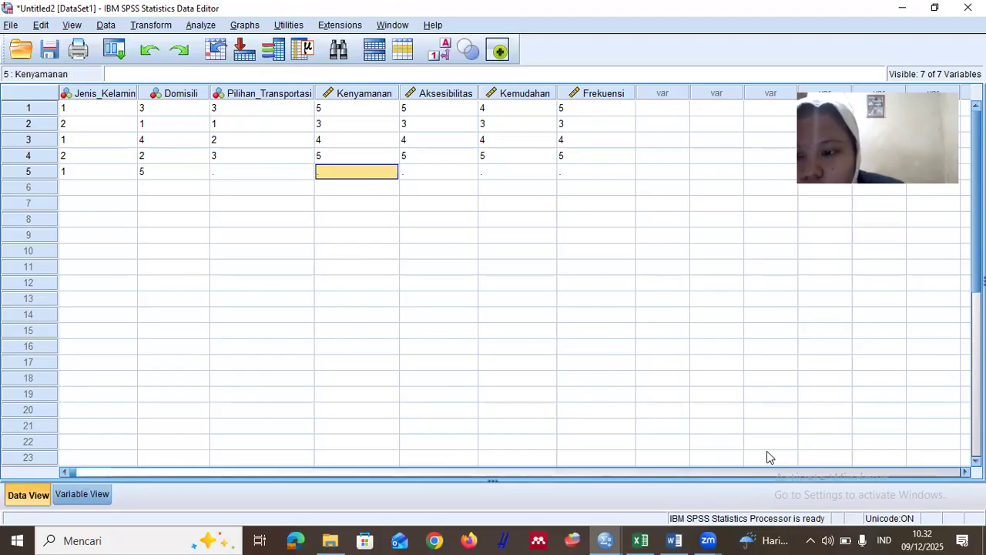
# - Enter Kenyamanan 2, Aksesibilitas 3, Kemudahan 3 and Frekuensi 2 in case 5
pyautogui.write('2')
pyautogui.press('Tab')
pyautogui.write('3')
pyautogui.press('Tab')
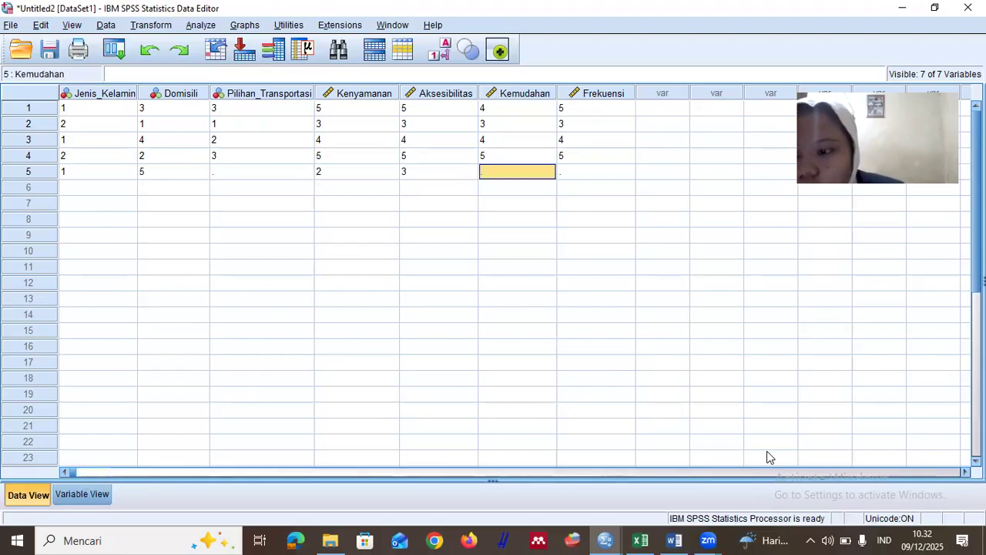
pyautogui.write('3')
pyautogui.press('Tab')
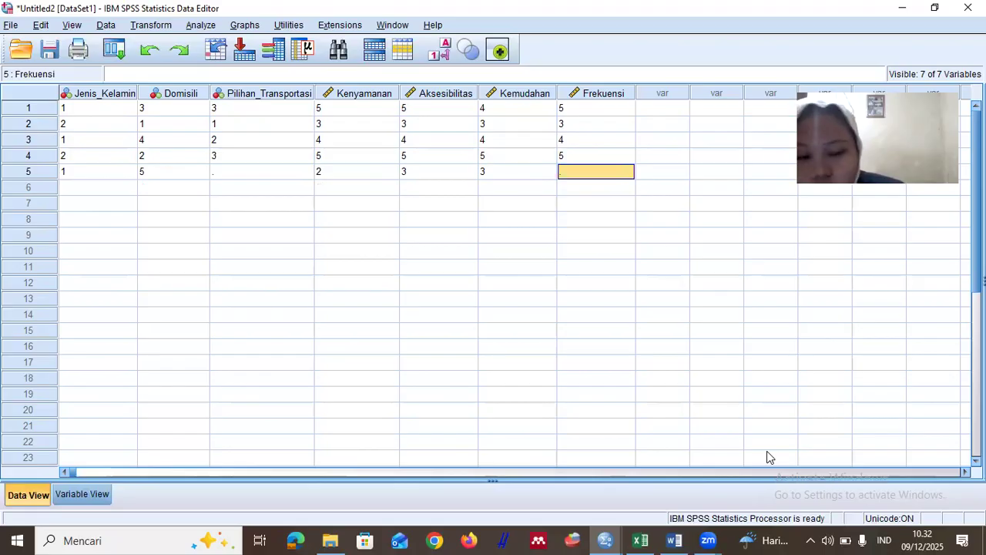
pyautogui.write('2')
pyautogui.press('Tab')
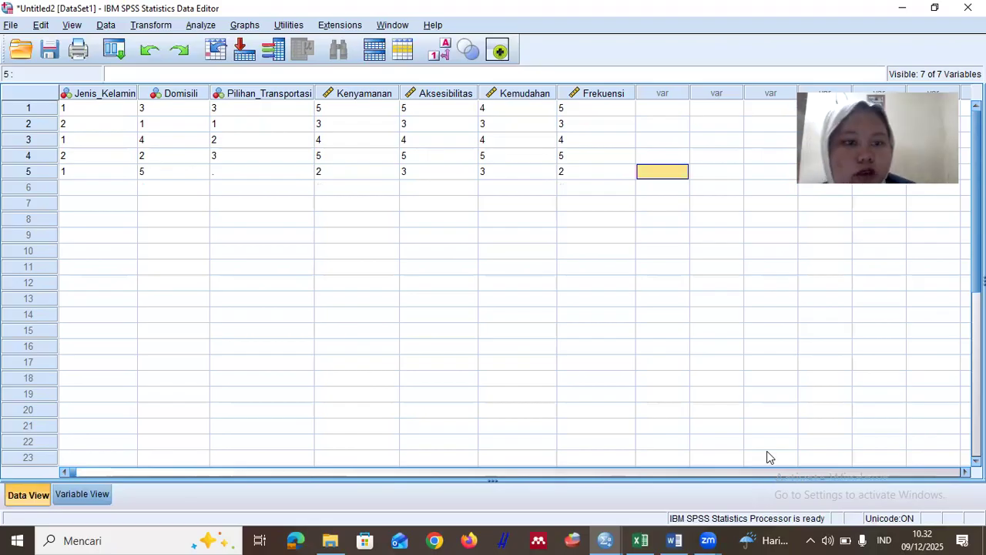
# - Fill in the skipped Pilihan_Transportasi value of case 5 with 1
pyautogui.press('Left')
pyautogui.press('Left')
pyautogui.press('Left')
pyautogui.press('Left')
pyautogui.press('Left')
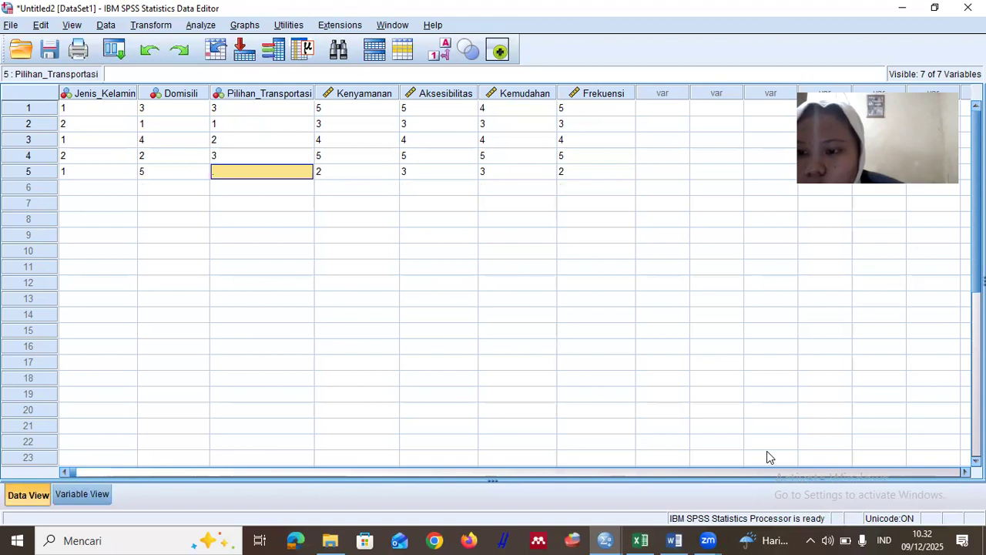
pyautogui.write('1')
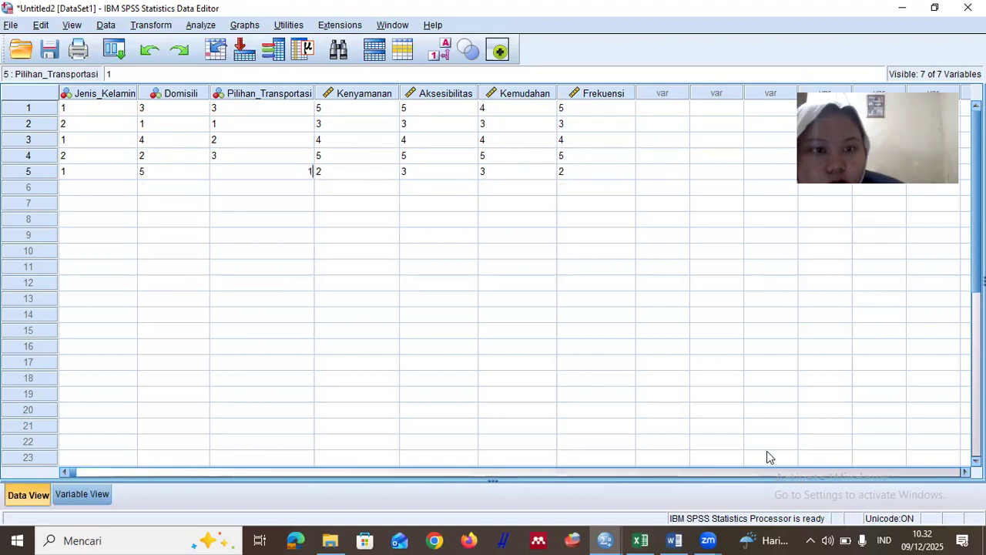
pyautogui.press('Tab')
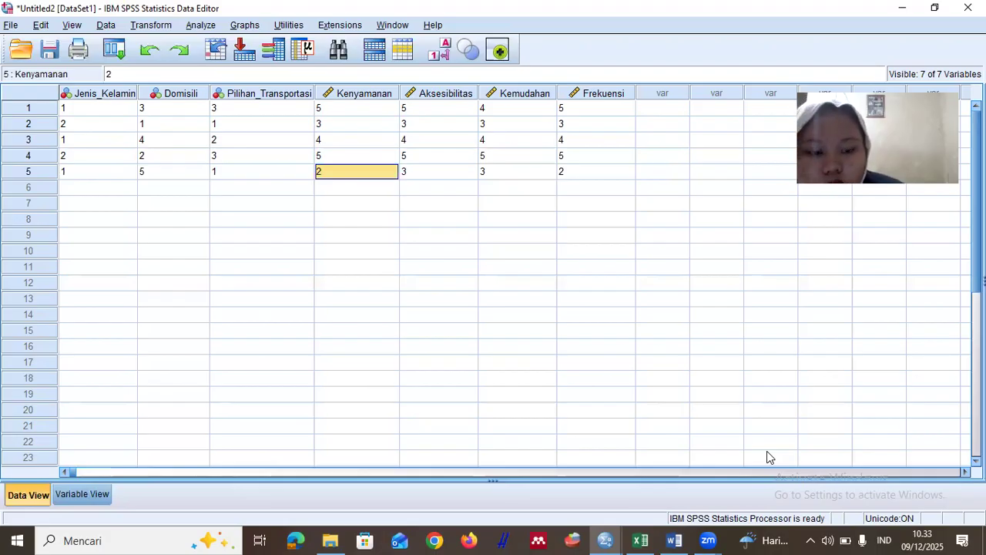
# - Correct case 5 to Kenyamanan 3, Kemudahan 2 and Frekuensi 3
pyautogui.write('3')
pyautogui.press('Tab')
pyautogui.press('Tab')
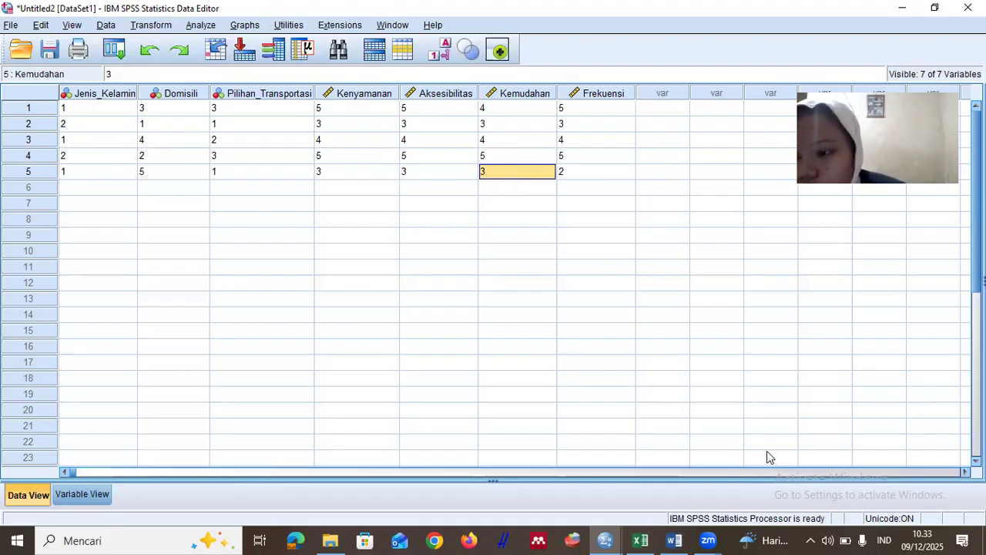
pyautogui.write('2')
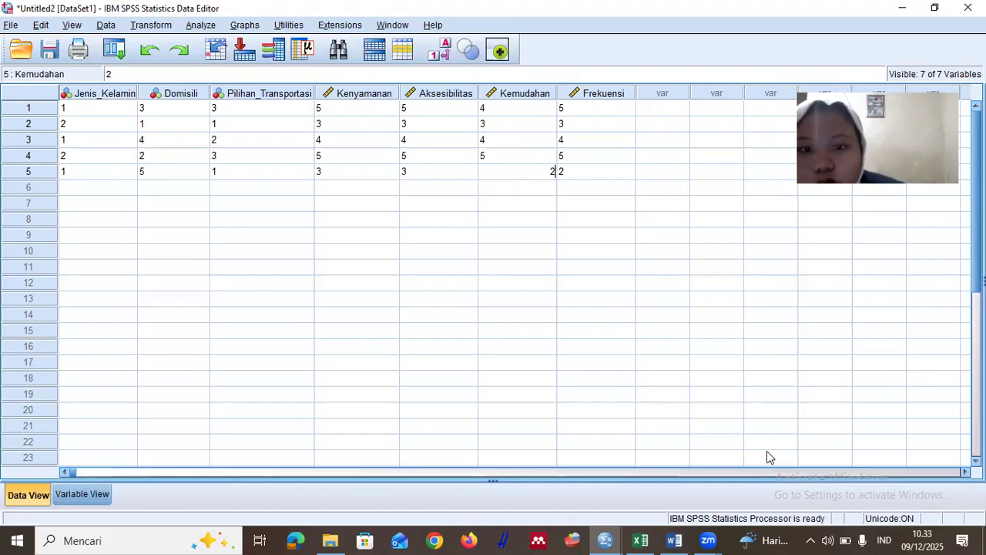
pyautogui.press('Tab')
pyautogui.write('3')
pyautogui.press('Return')
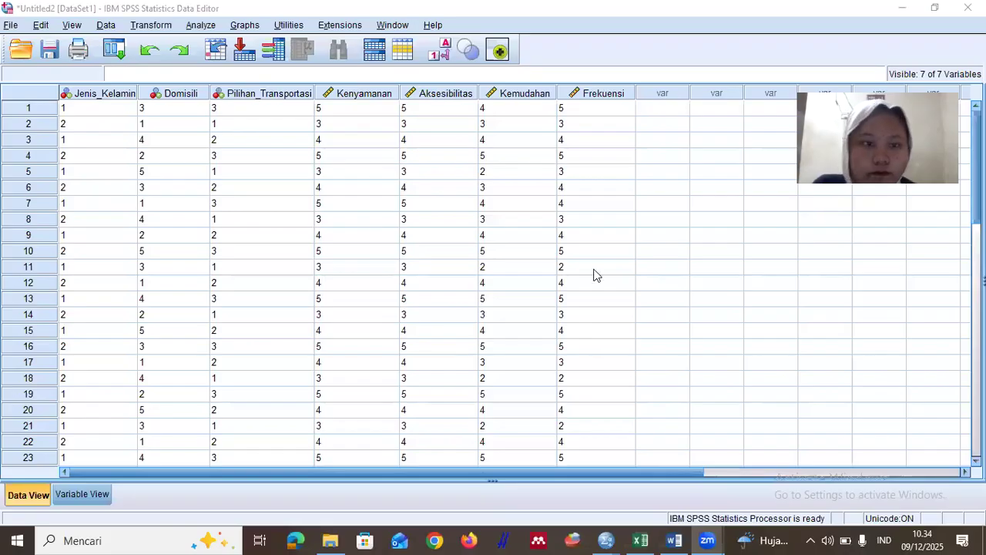
# - Review all entered cases and briefly display their value labels in place of the codes
pyautogui.scroll(-1, 418, 317)
pyautogui.scroll(1, 420, 319)
pyautogui.scroll(-3, 361, 329)
pyautogui.scroll(3, 368, 332)
pyautogui.scroll(-5, 385, 339)
pyautogui.scroll(-2, 385, 341)
pyautogui.scroll(7, 381, 335)
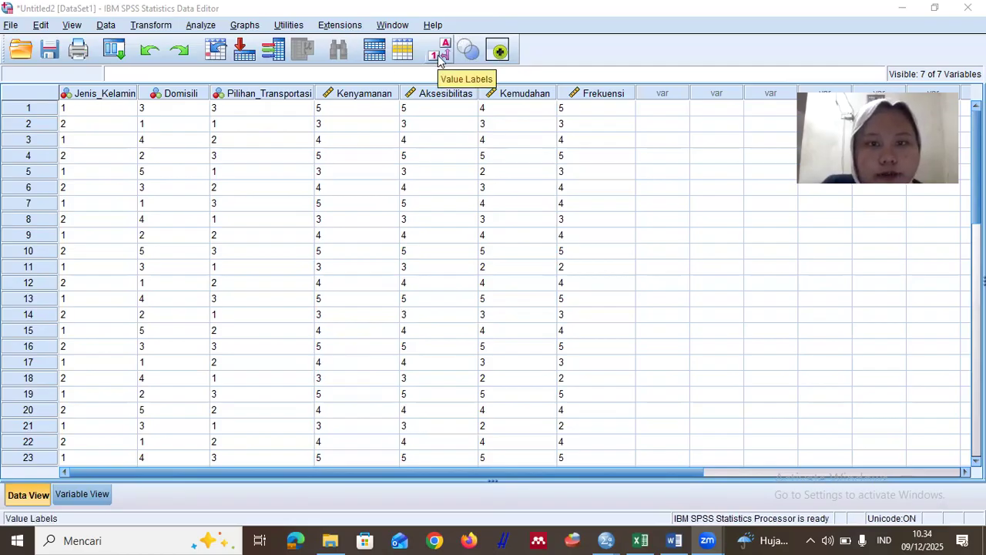
pyautogui.click(440, 60)
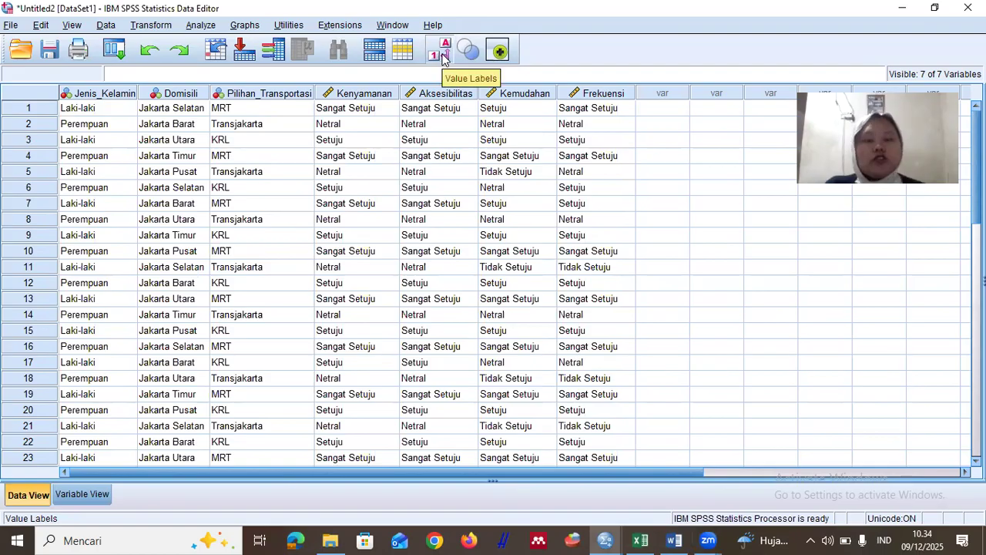
pyautogui.click(443, 59)
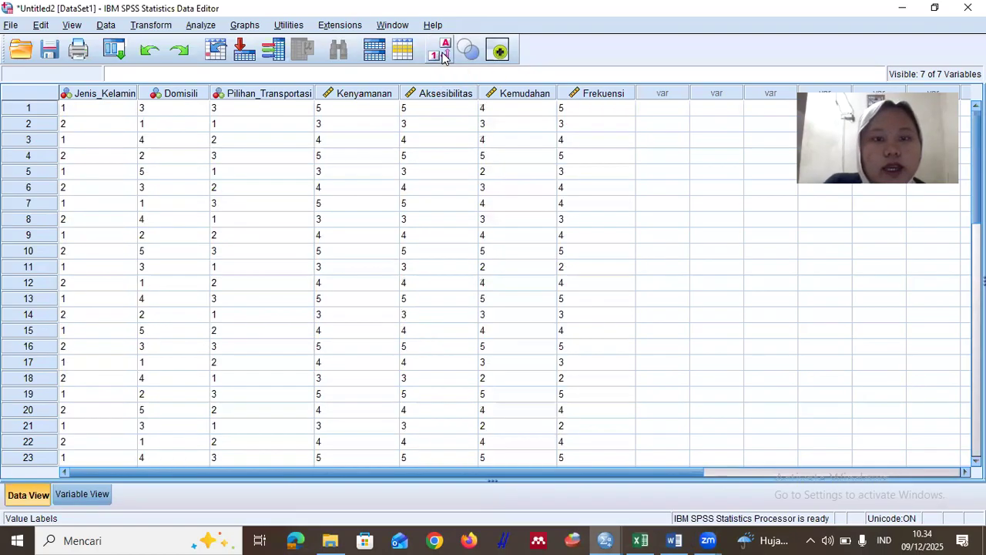
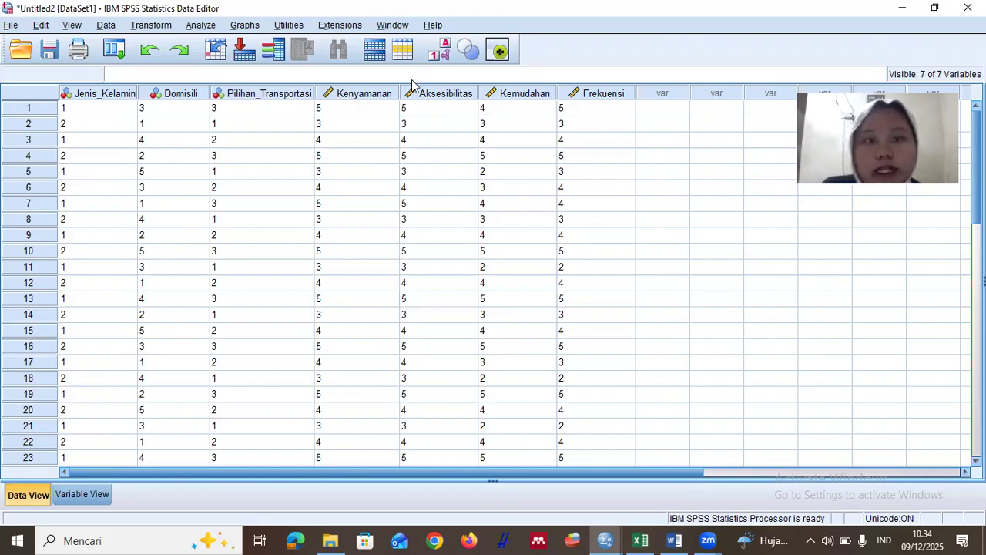
# - Set up a Crosstabs analysis with Jenis Kelamin and Domisili as rows and Pilihan Transportasi as the column
pyautogui.click(200, 29)
pyautogui.moveTo(225, 61)
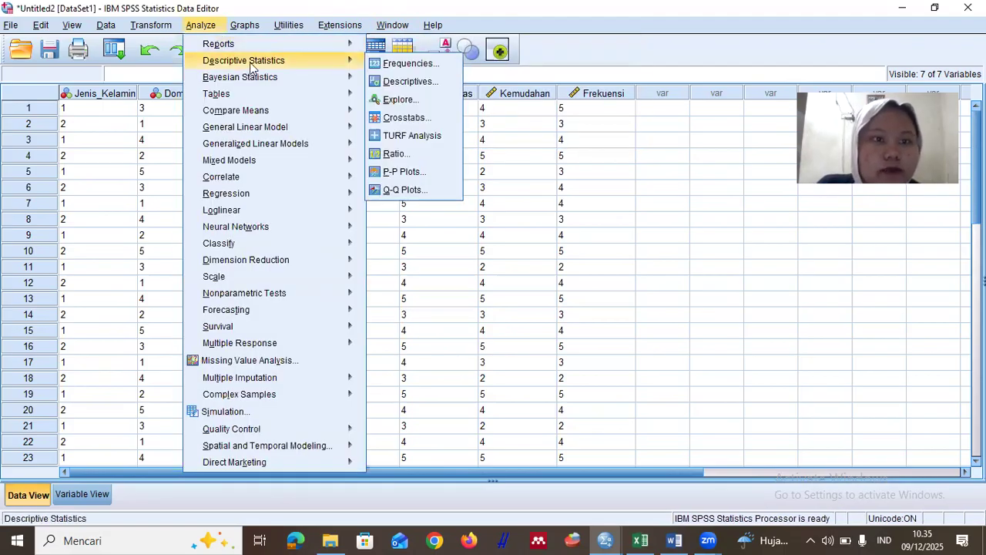
pyautogui.click(403, 117)
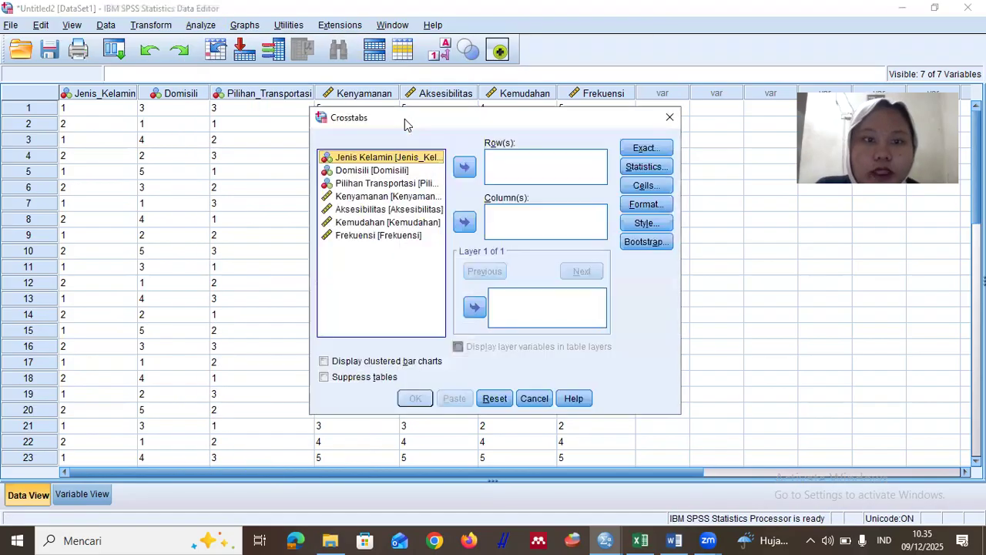
pyautogui.click(466, 169)
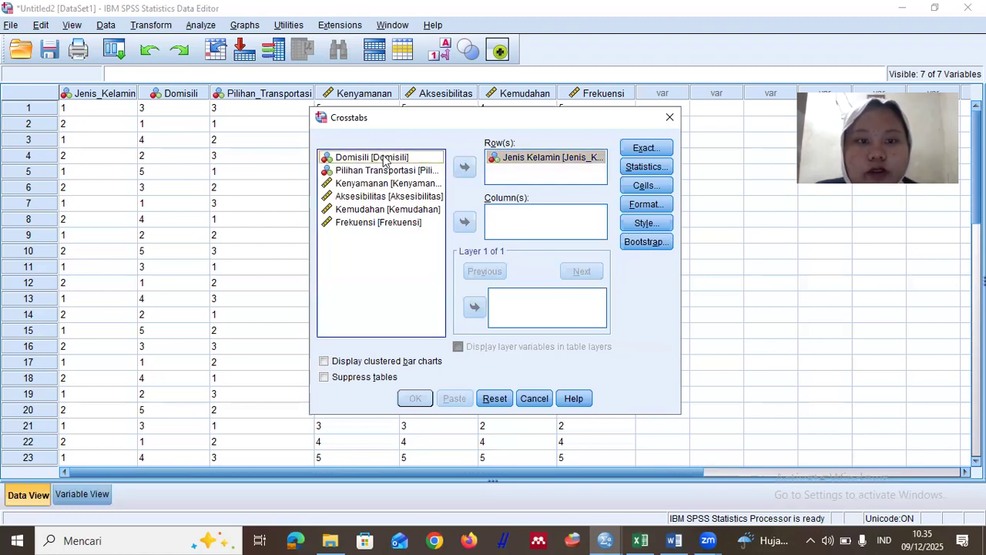
pyautogui.click(465, 167)
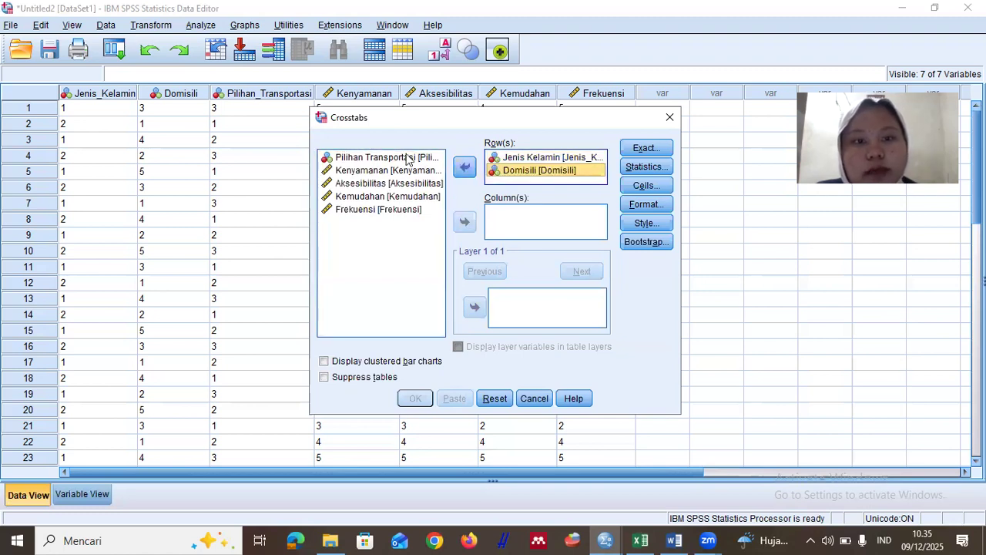
pyautogui.click(464, 224)
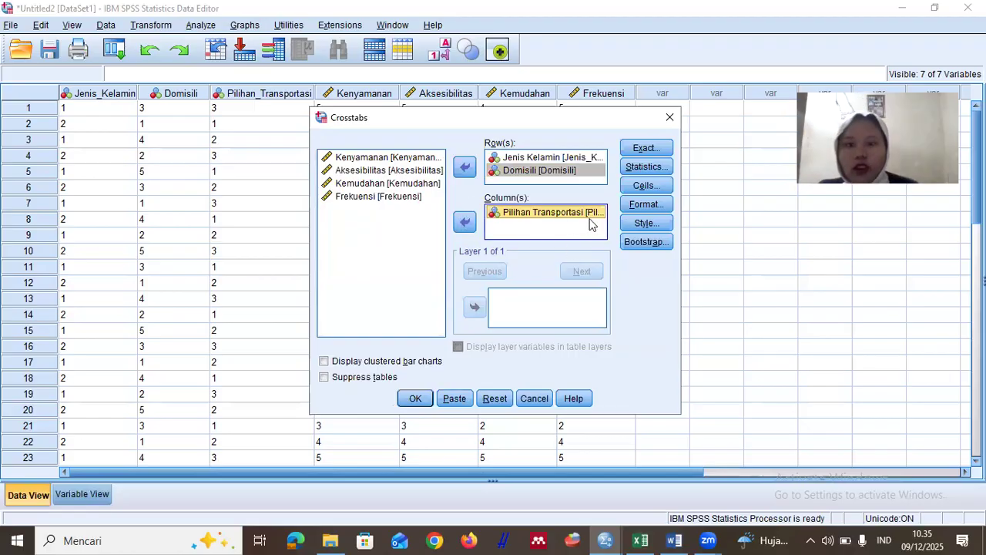
# - Add row, column and total percentages to the crosstab cells and run the analysis
pyautogui.click(644, 187)
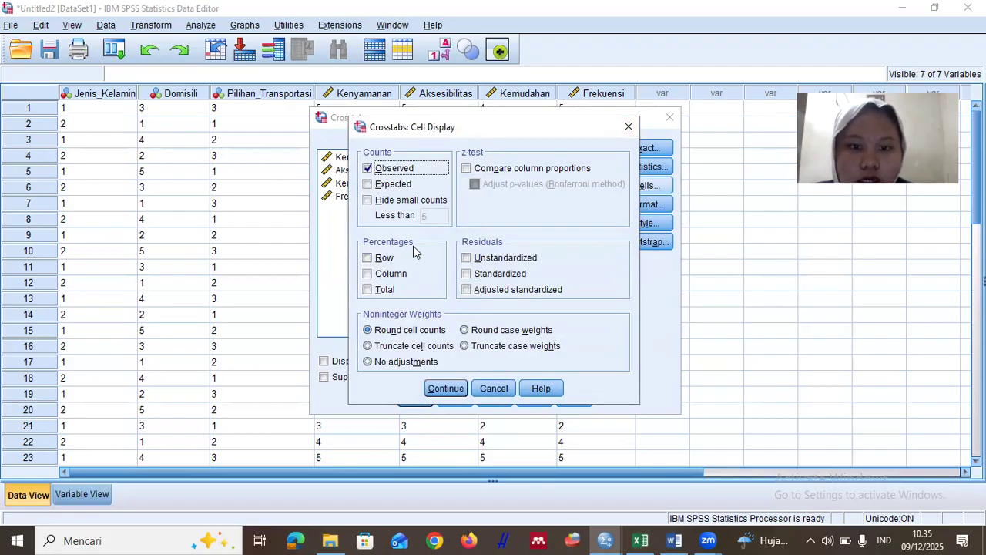
pyautogui.click(370, 259)
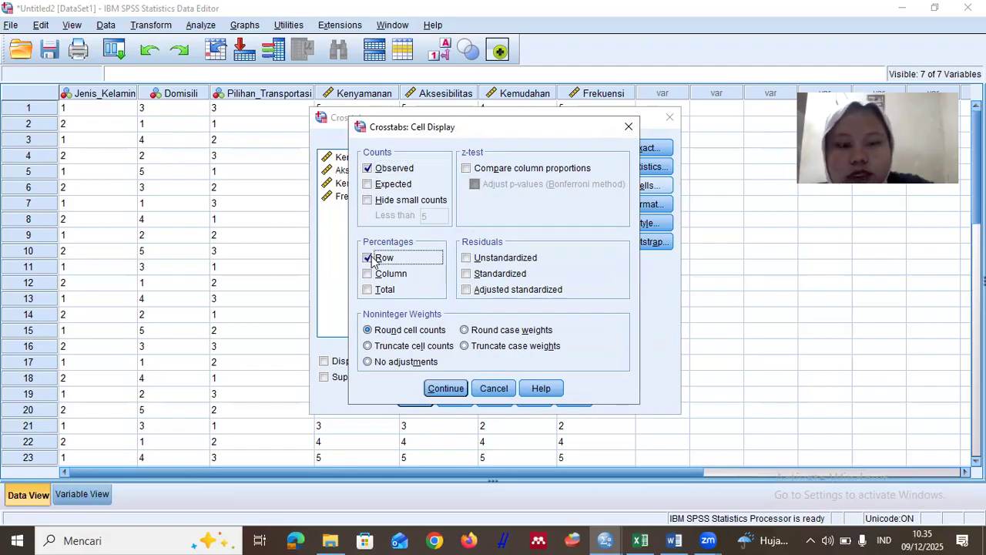
pyautogui.click(368, 274)
pyautogui.click(366, 289)
pyautogui.click(431, 388)
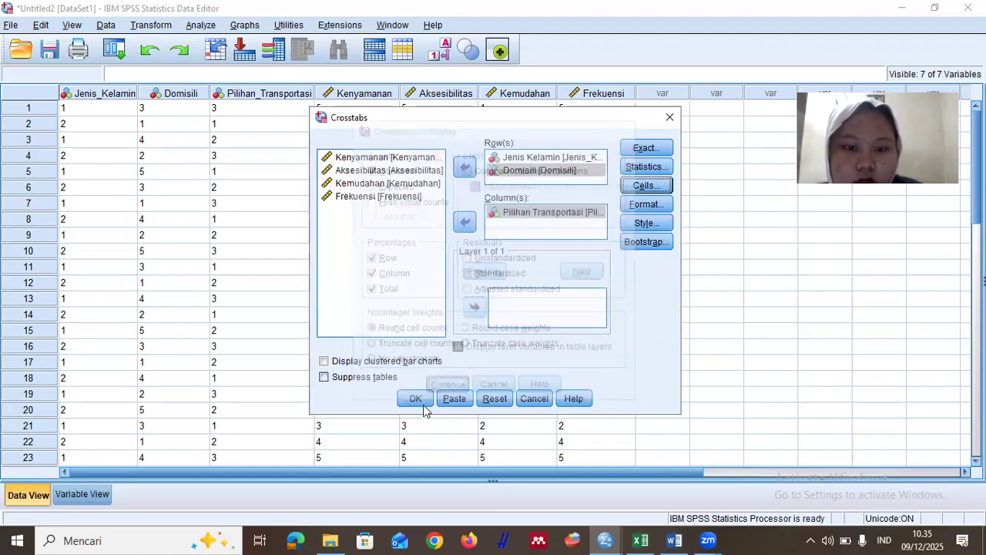
pyautogui.click(415, 398)
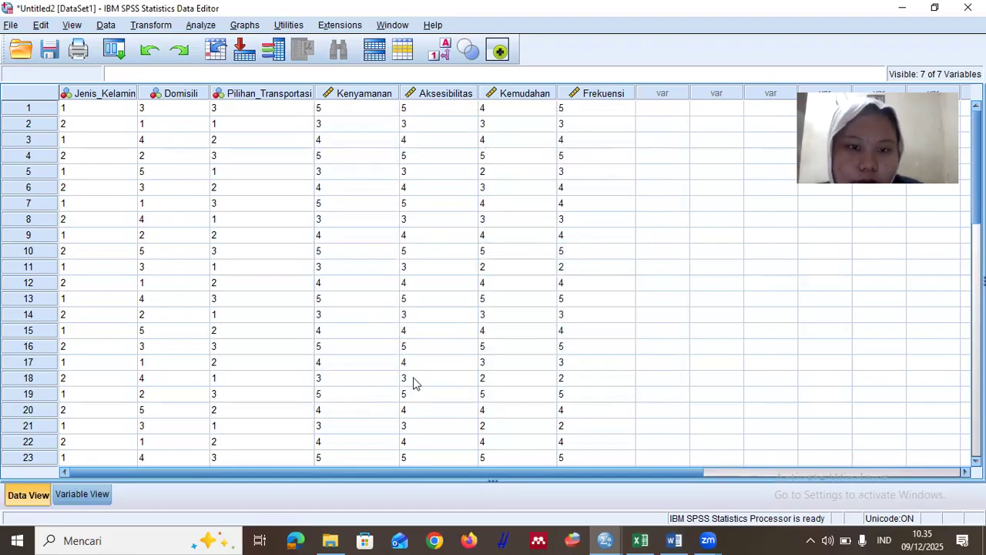
# - Examine the Case Processing Summary and the crosstabulations of Jenis Kelamin and Domisili by Pilihan Transportasi in the output
pyautogui.scroll(-3, 454, 268)
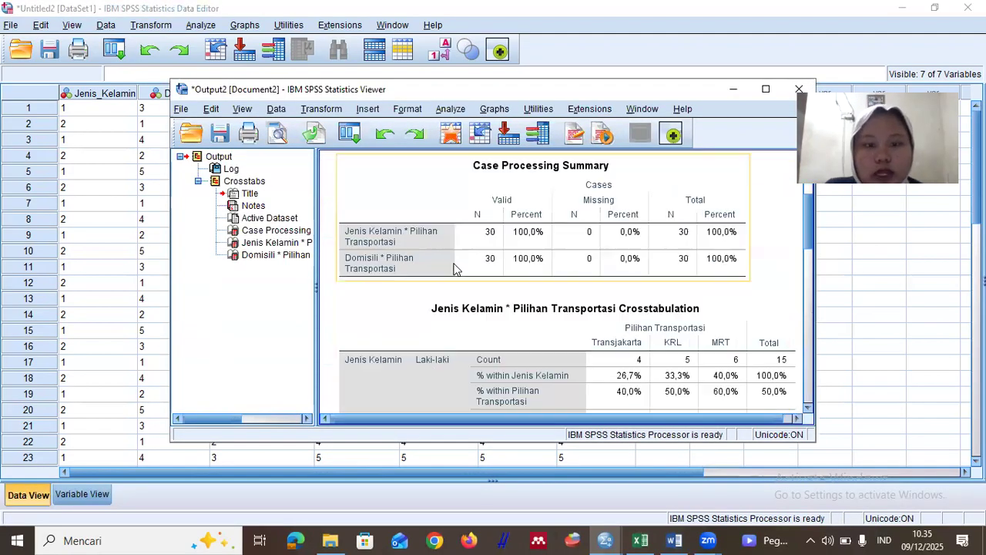
pyautogui.scroll(-5, 454, 268)
pyautogui.scroll(3, 452, 279)
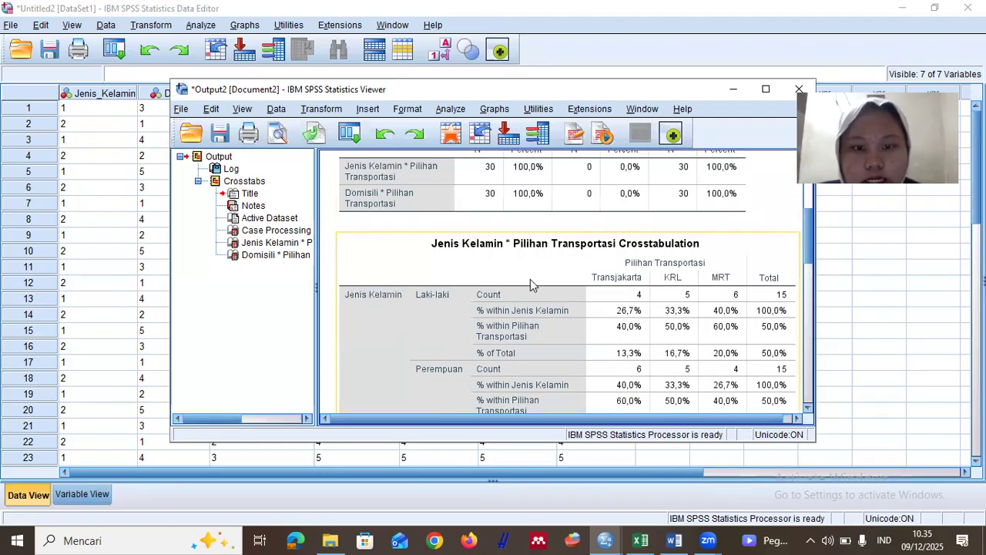
pyautogui.scroll(-3, 531, 284)
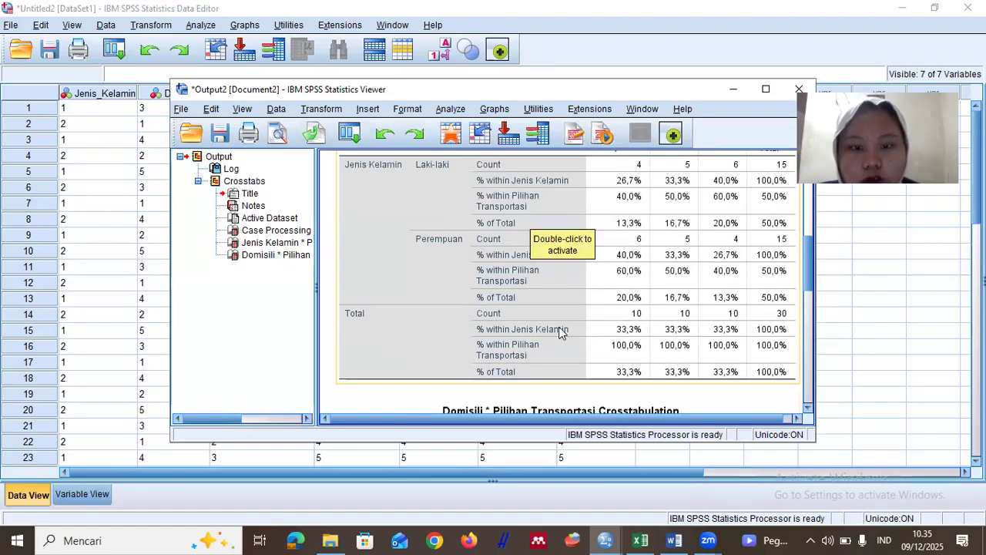
pyautogui.scroll(-3, 601, 331)
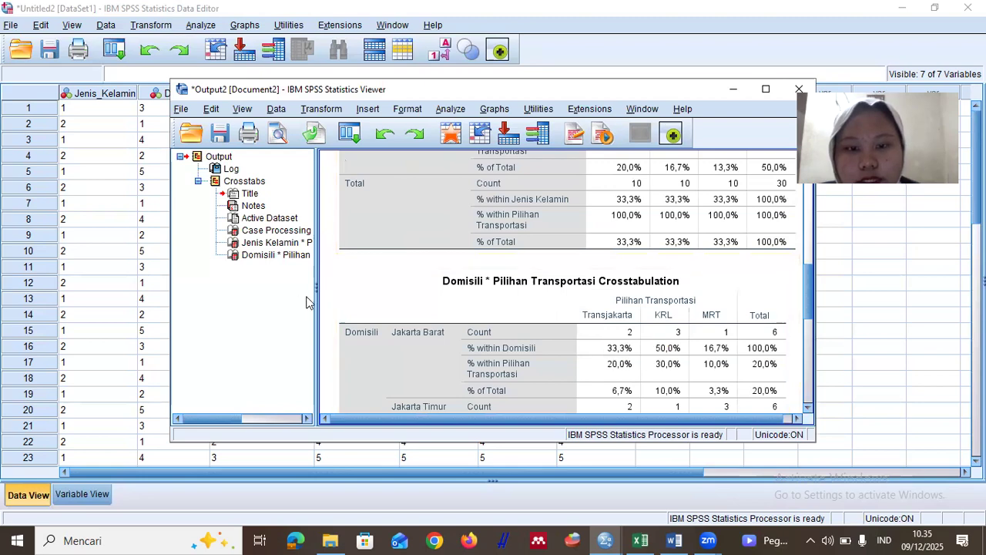
pyautogui.scroll(-5, 479, 310)
pyautogui.scroll(5, 479, 310)
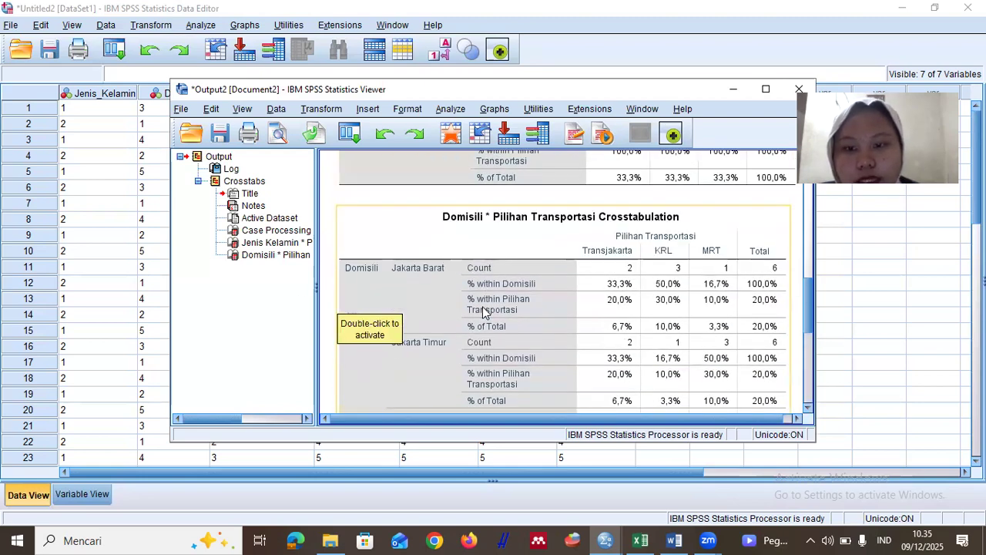
pyautogui.scroll(3, 481, 245)
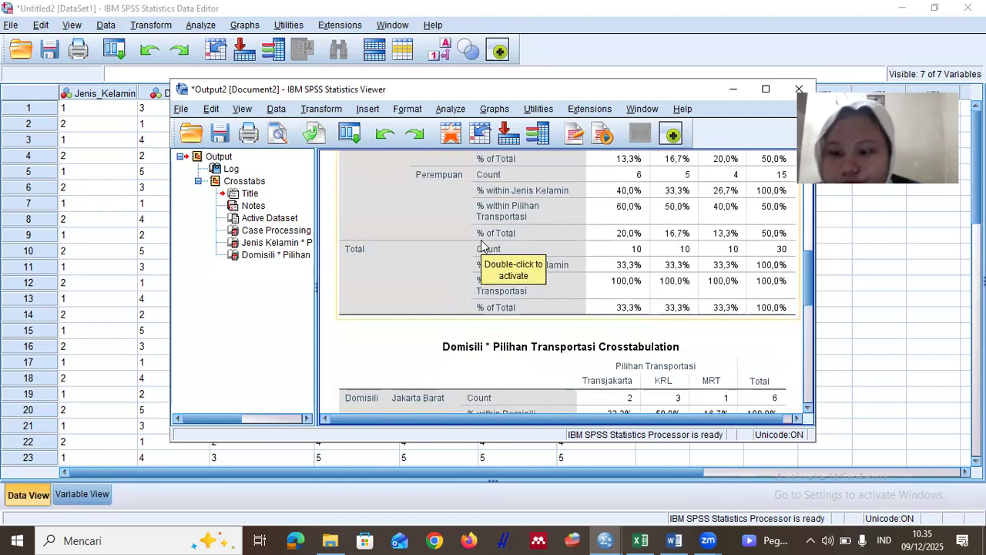
pyautogui.scroll(1, 483, 247)
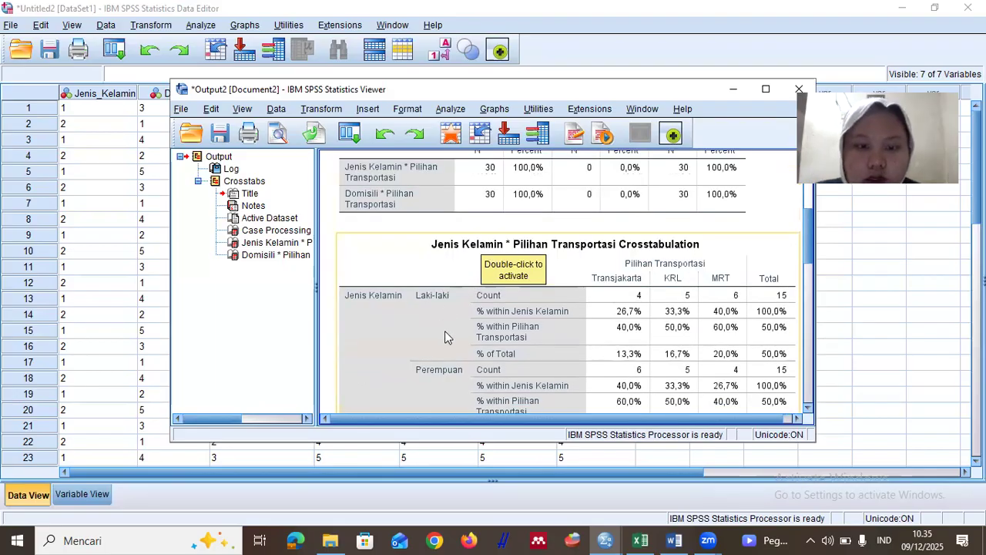
pyautogui.scroll(1, 459, 385)
pyautogui.scroll(2, 457, 363)
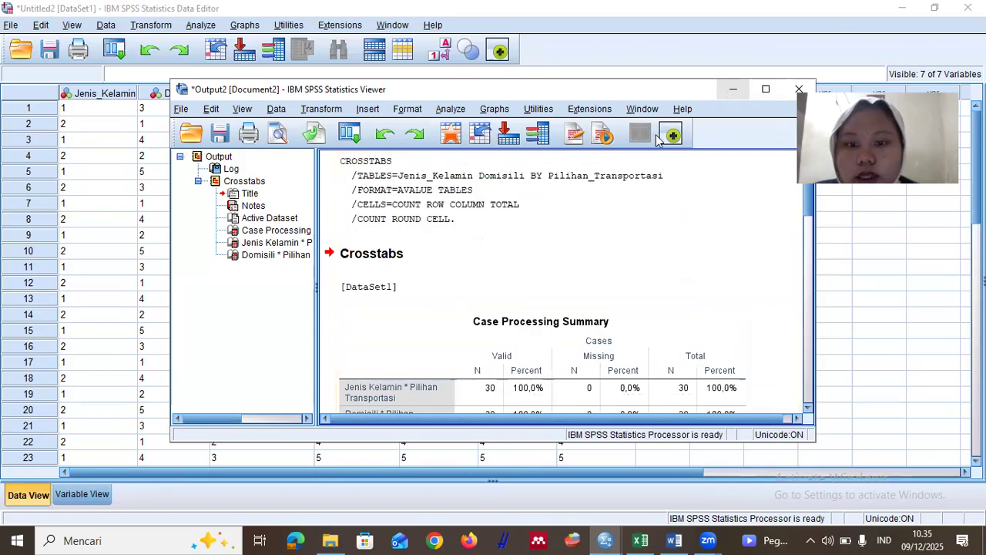
pyautogui.scroll(-2, 549, 326)
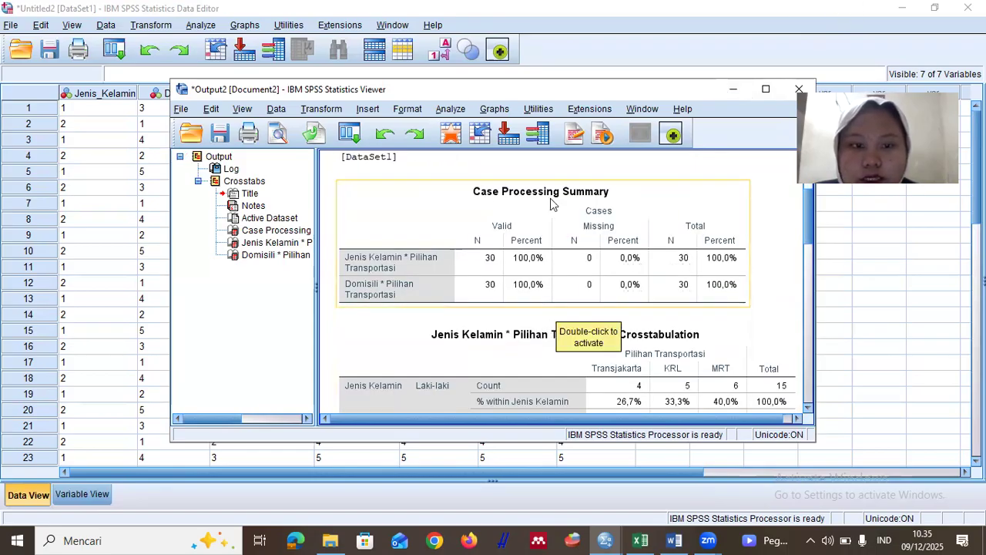
# - Copy the Case Processing Summary table from the output and paste it into the blank Word document
pyautogui.click(623, 241)
pyautogui.rightClick(623, 241)
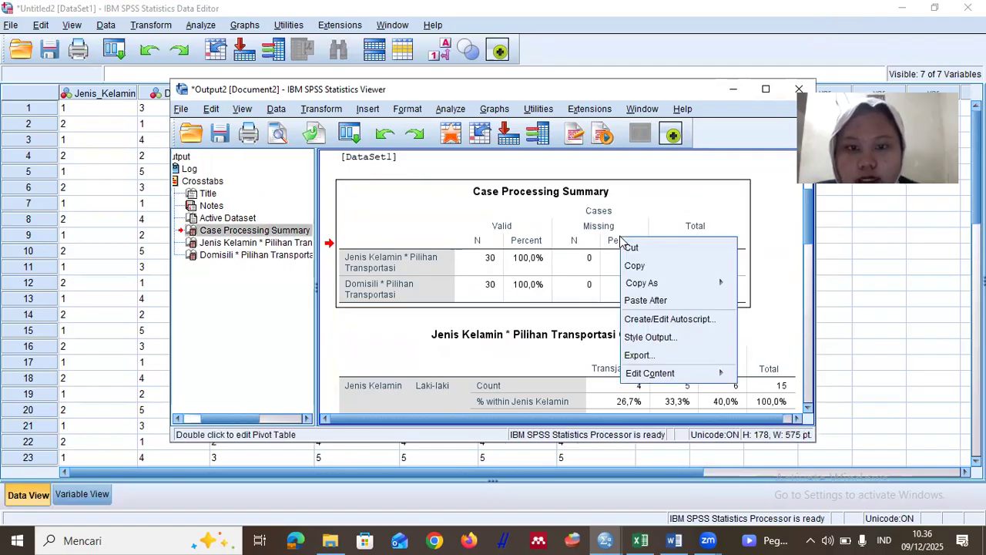
pyautogui.click(655, 261)
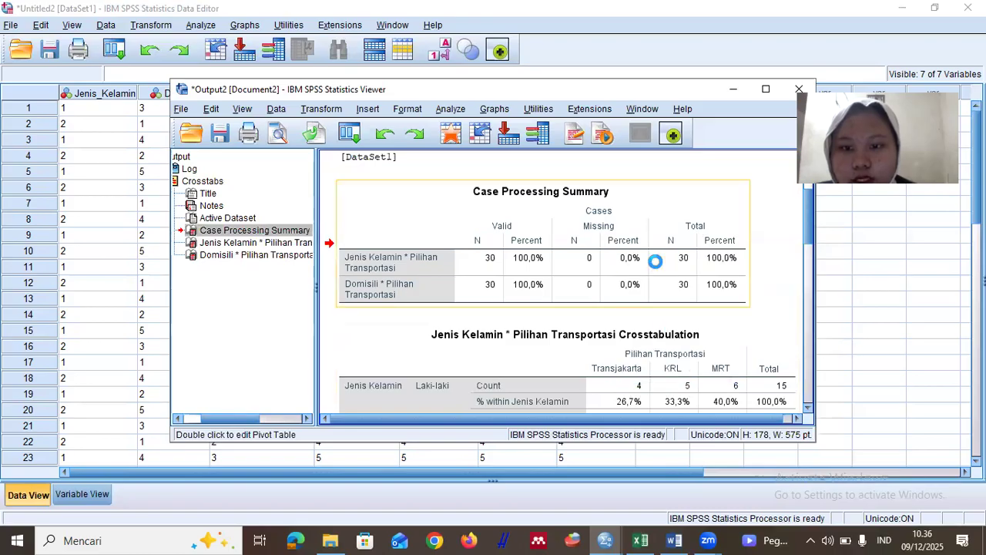
pyautogui.click(672, 538)
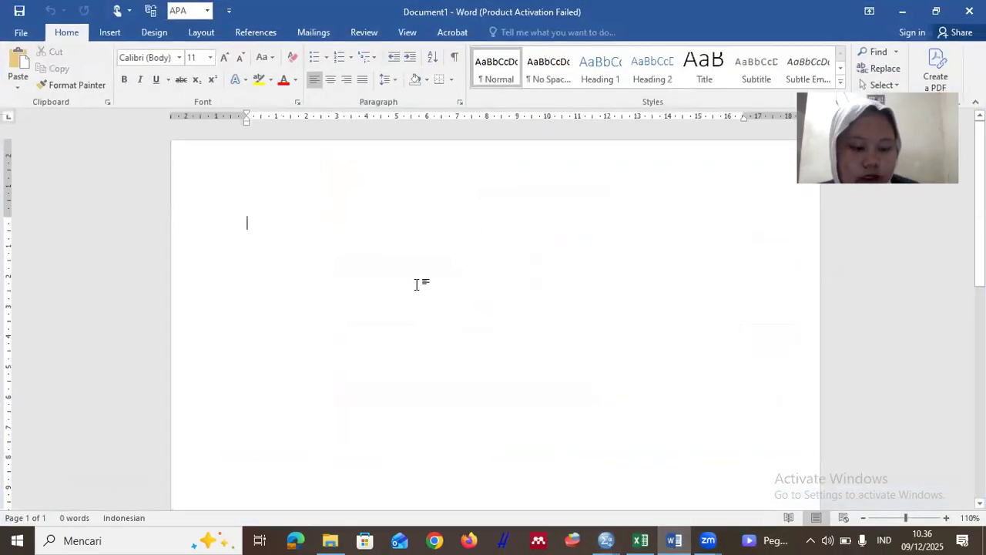
pyautogui.hotkey('ctrl', 'v')
pyautogui.scroll(-1, 550, 291)
pyautogui.scroll(1, 553, 293)
pyautogui.scroll(-2, 553, 289)
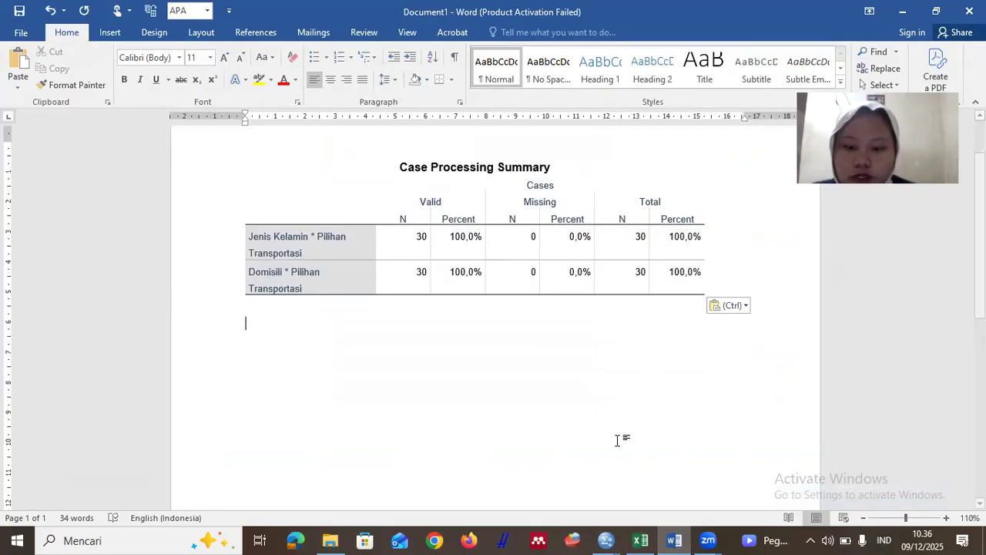
# - Return to the SPSS survey dataset and set up a Factor Analysis with all seven variables
pyautogui.moveTo(616, 538)
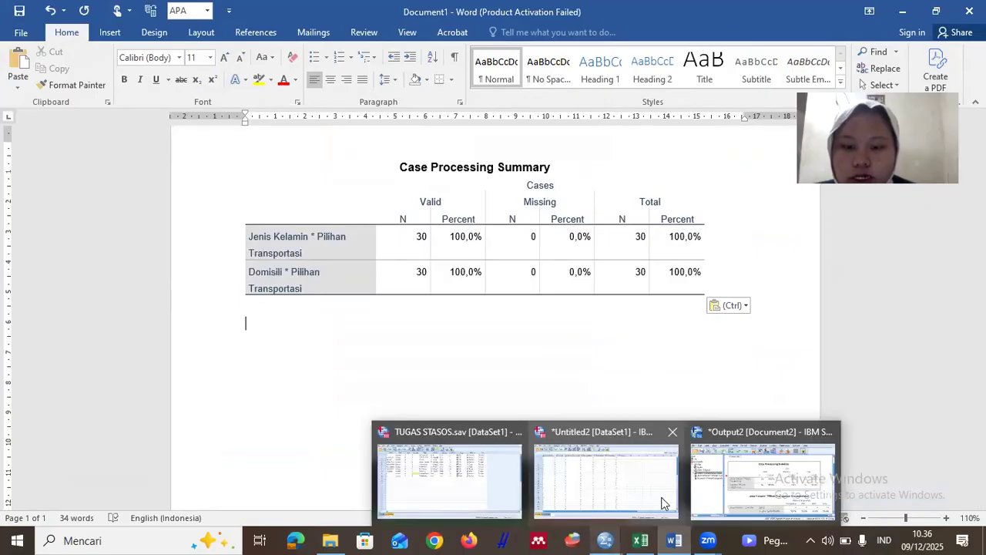
pyautogui.click(662, 502)
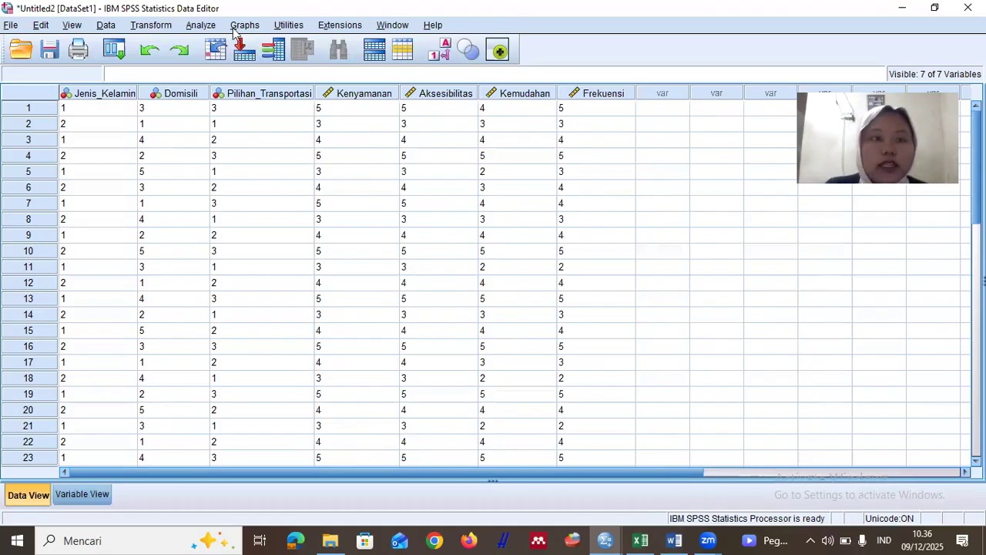
pyautogui.click(207, 28)
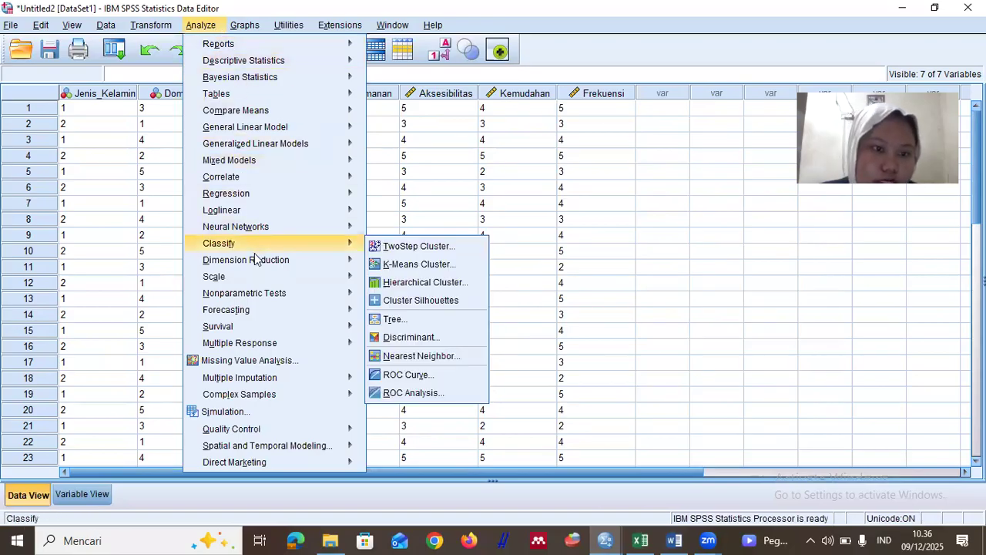
pyautogui.moveTo(266, 301)
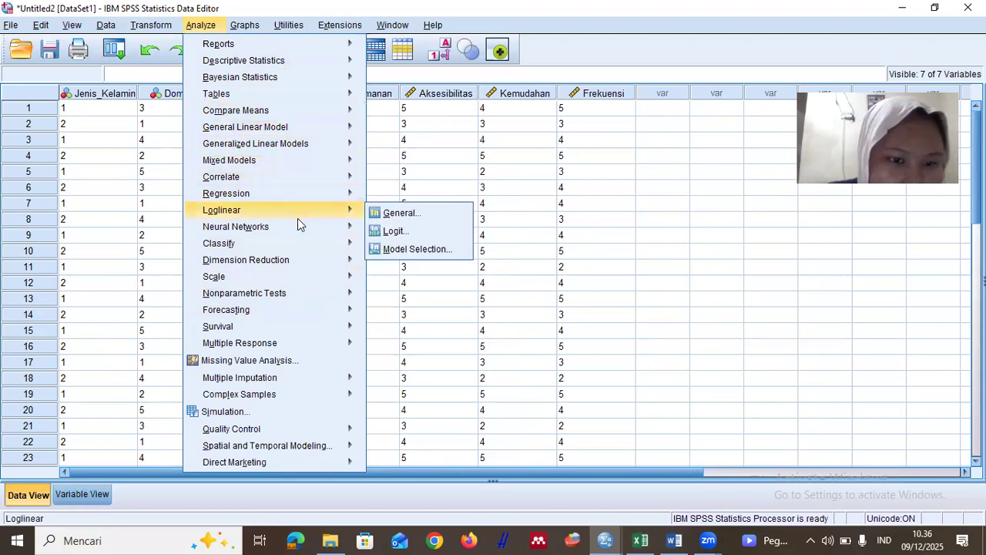
pyautogui.moveTo(297, 228)
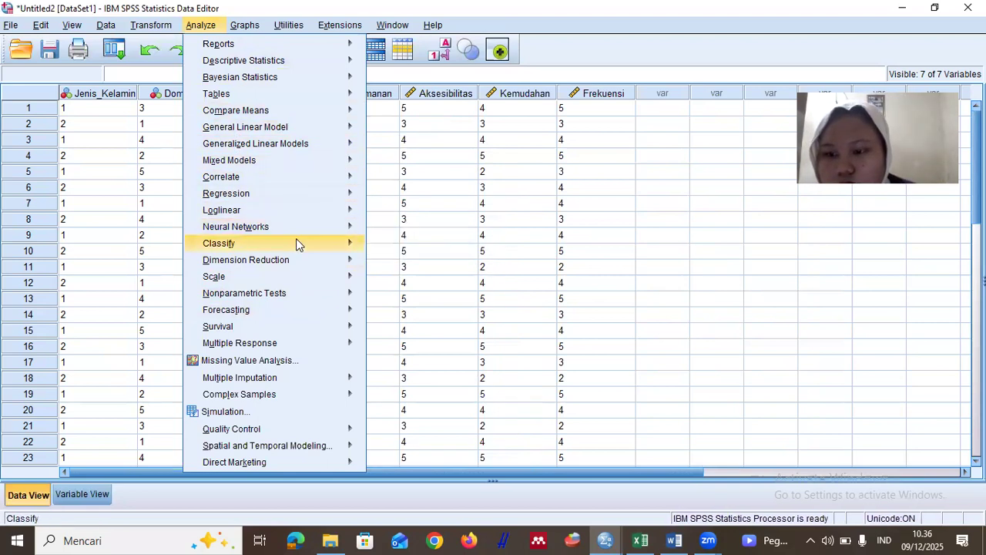
pyautogui.moveTo(312, 264)
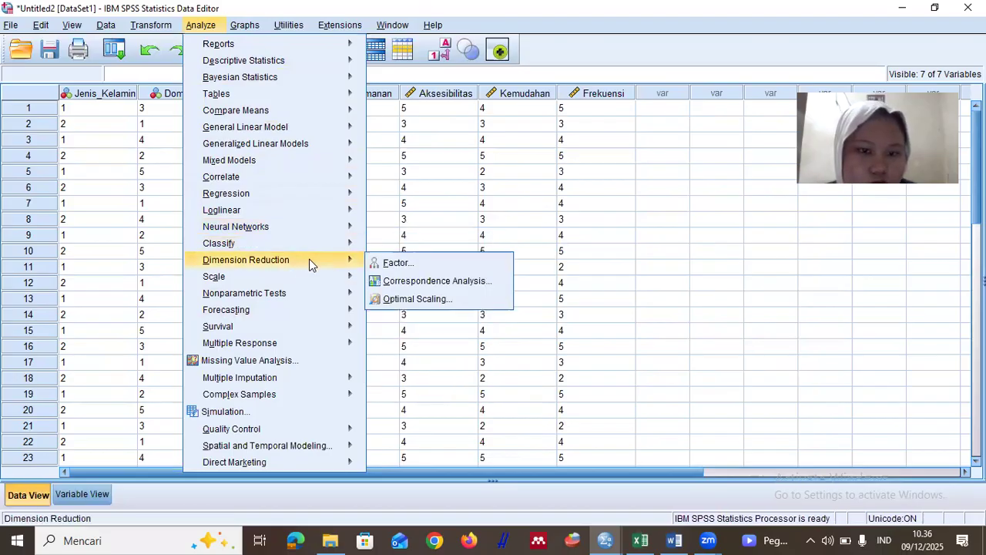
pyautogui.click(395, 263)
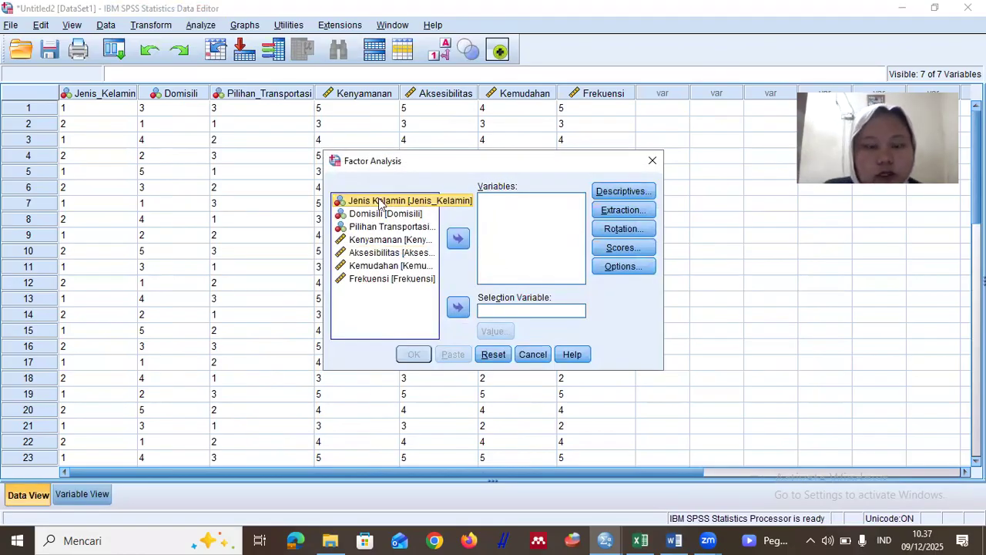
pyautogui.rightClick(396, 218)
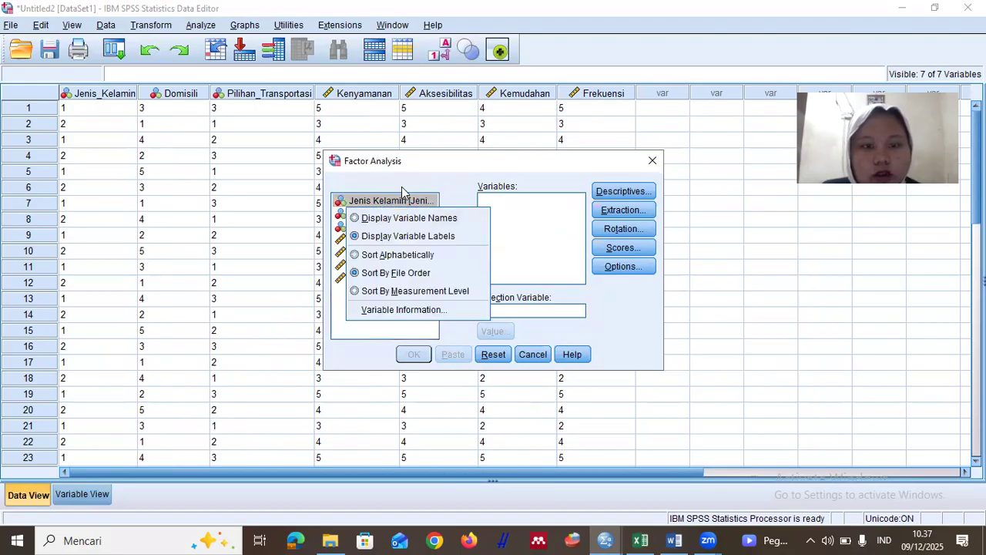
pyautogui.click(407, 197)
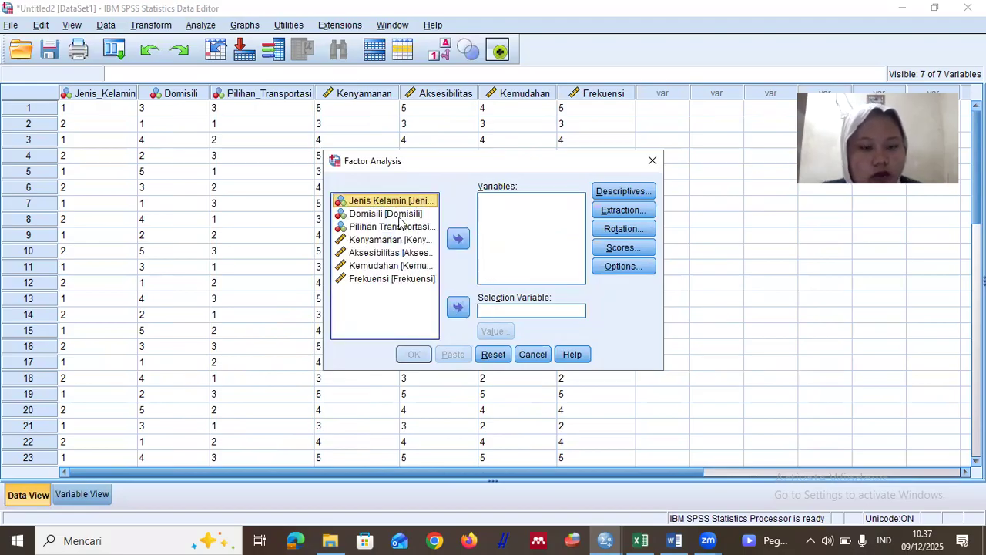
pyautogui.hotkey('ctrl', 'a')
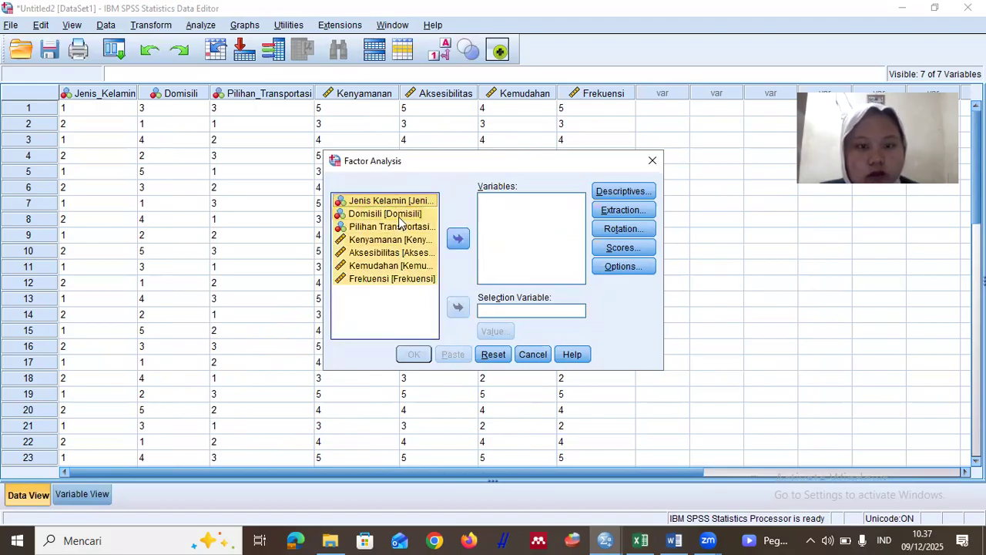
pyautogui.click(458, 240)
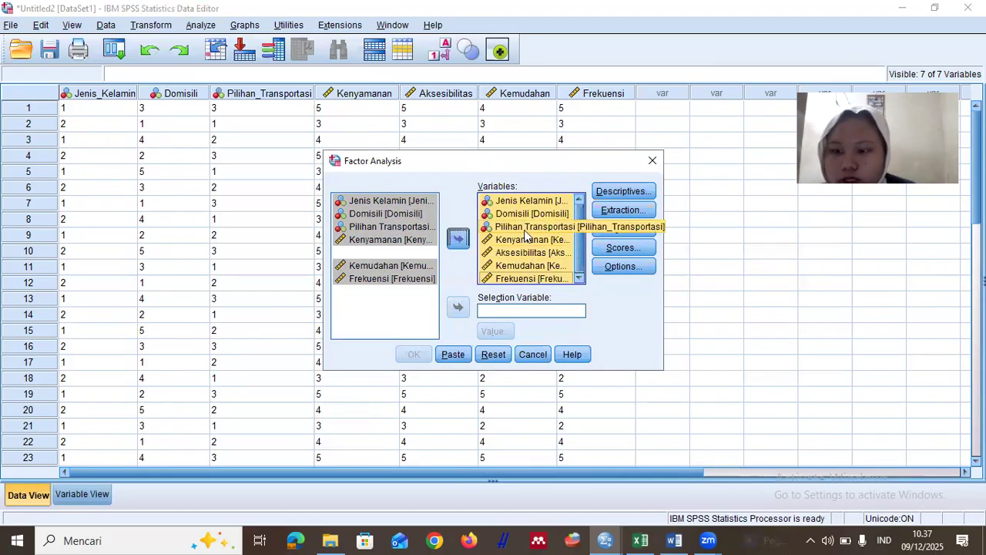
# - Include KMO and Bartlett's test of sphericity in the factor descriptives and run the analysis
pyautogui.click(648, 191)
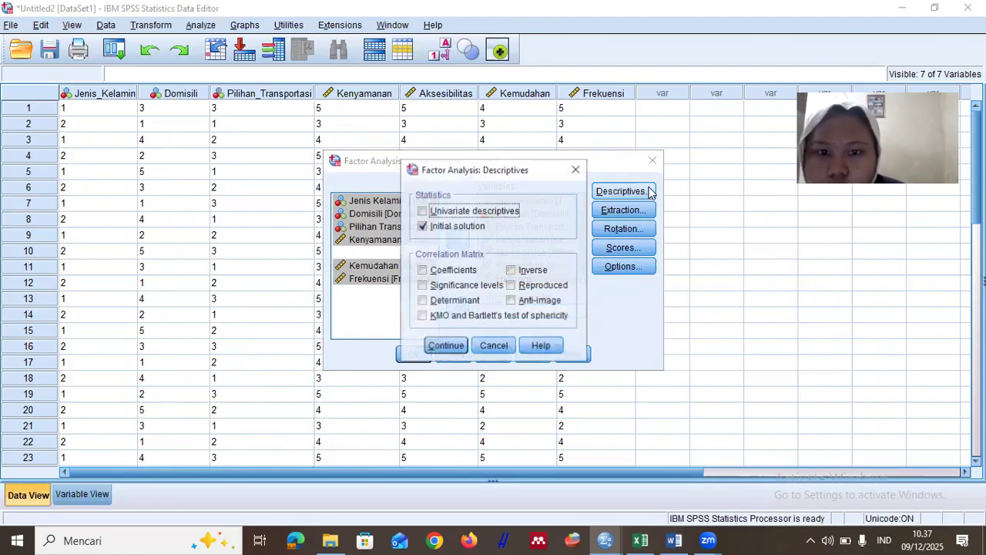
pyautogui.click(422, 315)
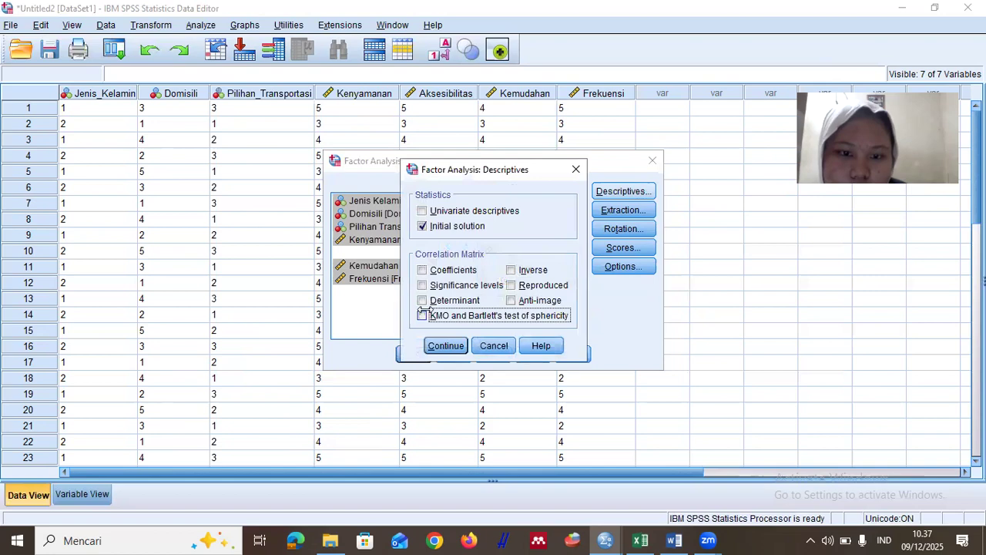
pyautogui.click(454, 345)
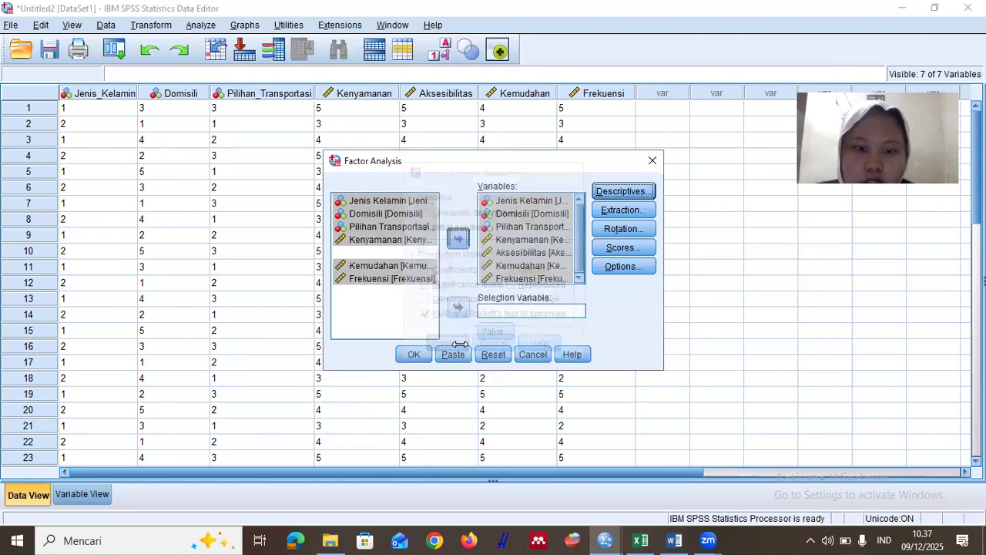
pyautogui.click(414, 354)
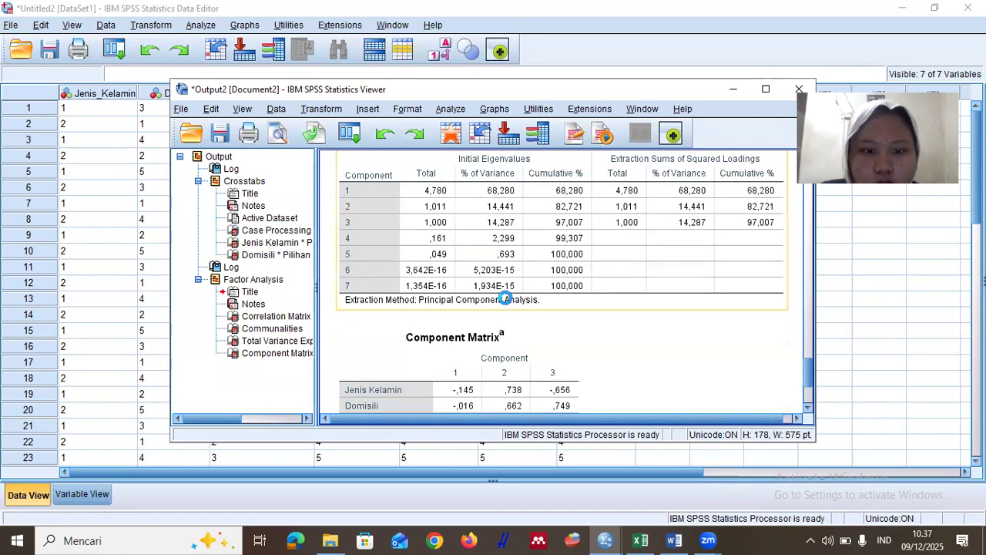
# - Examine the Correlation Matrix, Communalities, Total Variance Explained and Component Matrix in the factor output, and minimize the output window
pyautogui.scroll(-3, 496, 289)
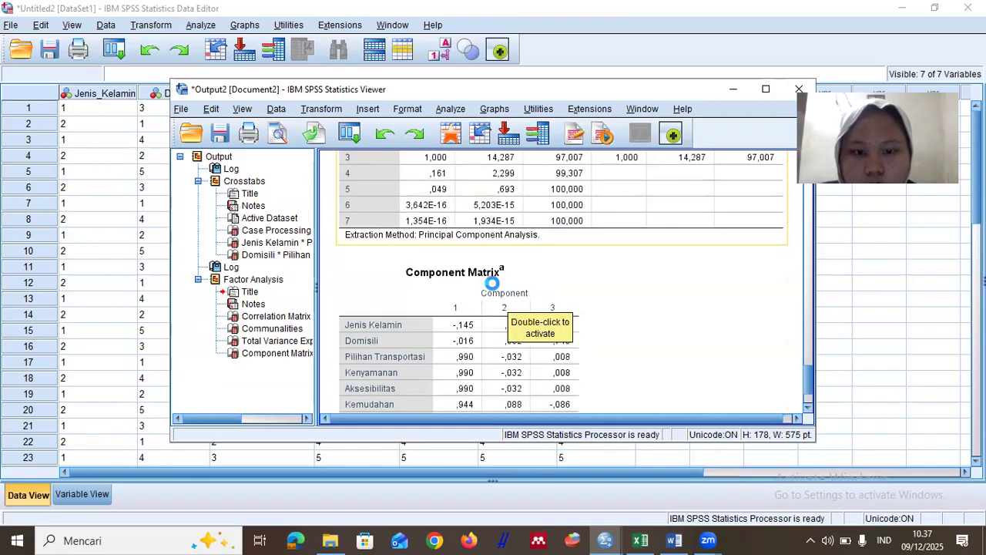
pyautogui.scroll(-1, 493, 285)
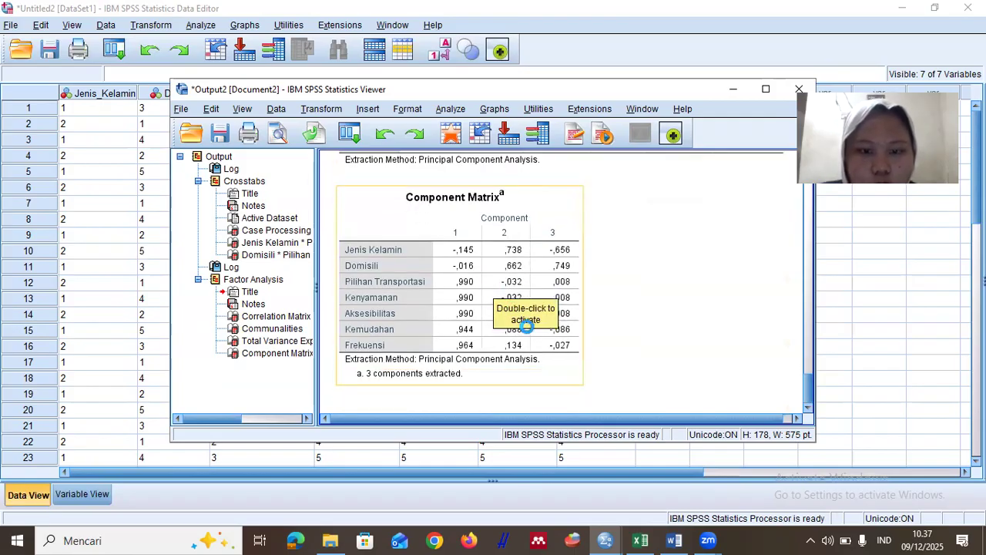
pyautogui.scroll(6, 525, 325)
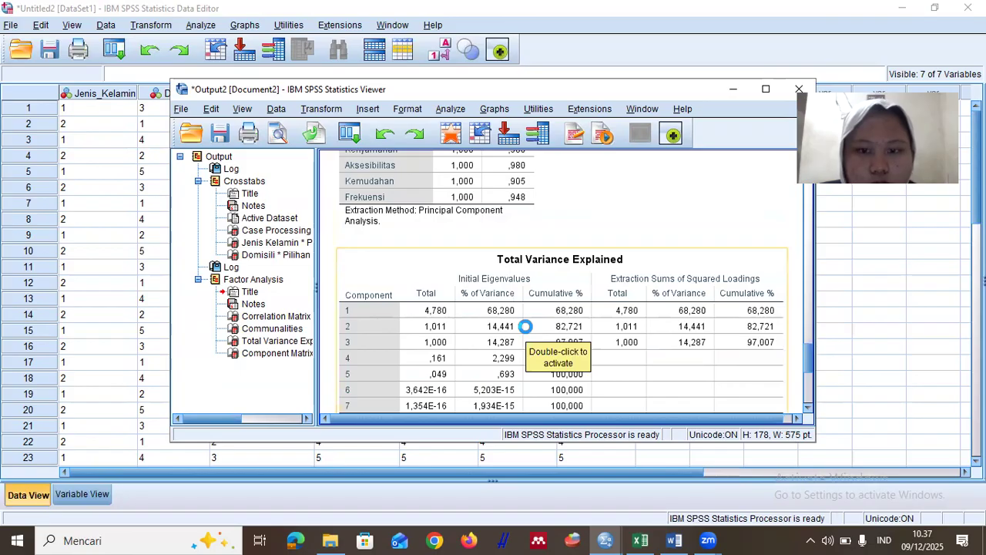
pyautogui.scroll(3, 524, 326)
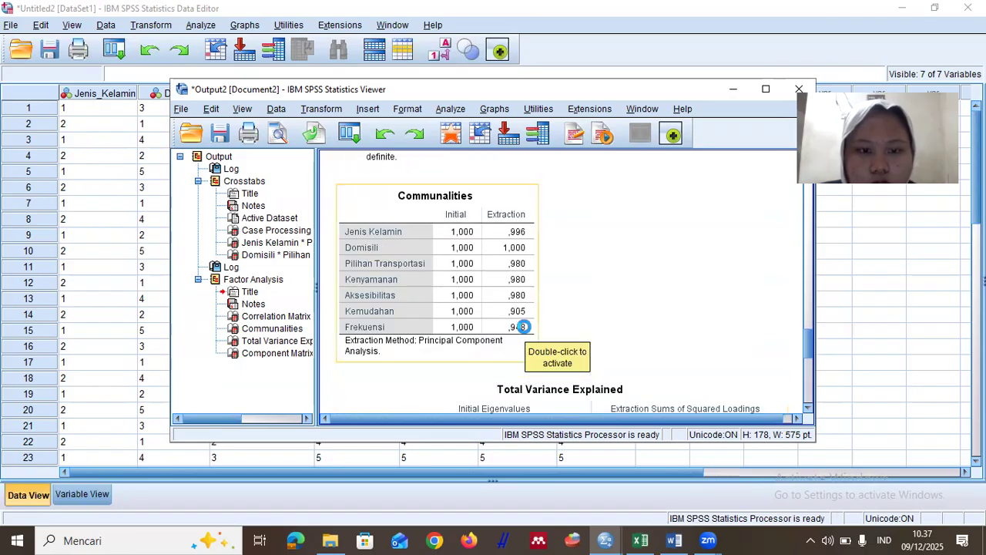
pyautogui.scroll(4, 523, 327)
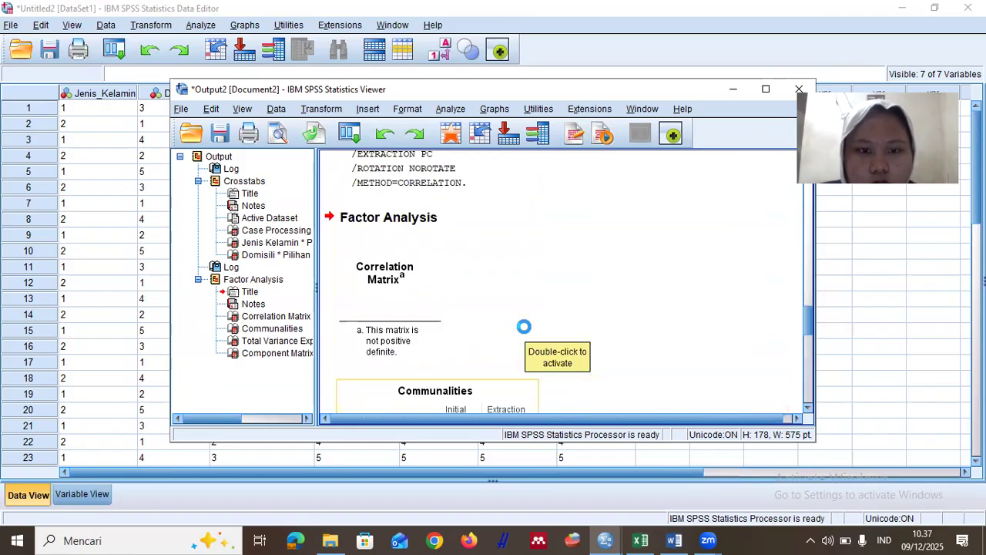
pyautogui.scroll(-12, 524, 326)
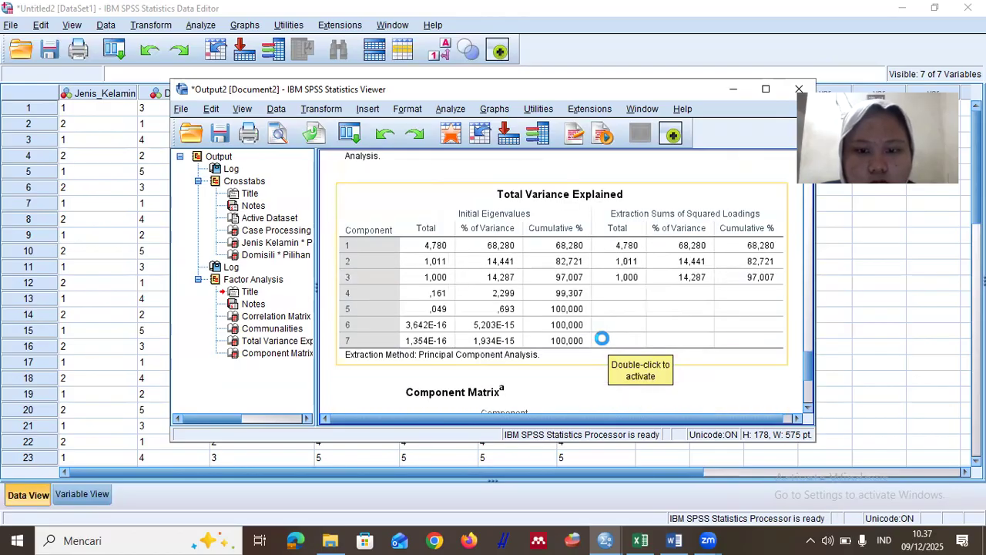
pyautogui.scroll(1, 599, 335)
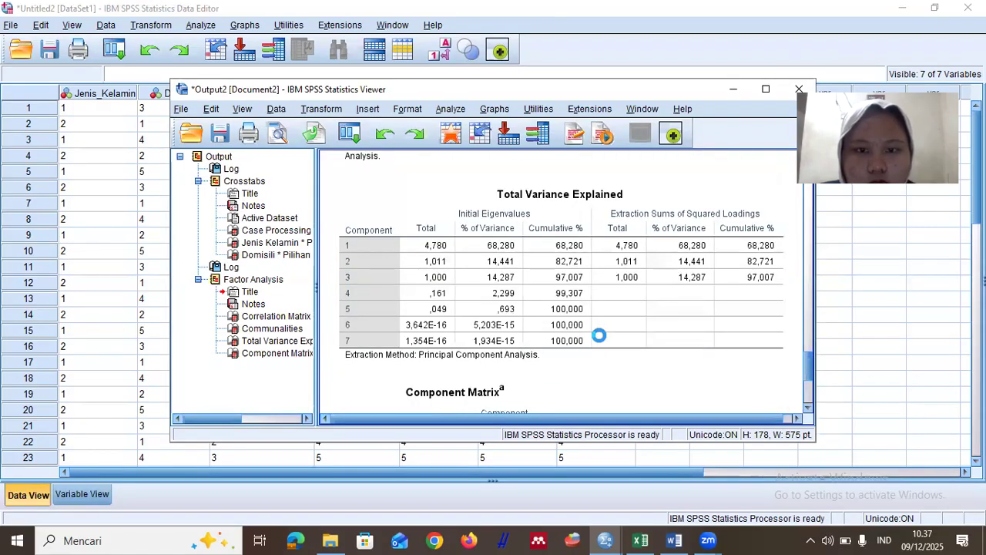
pyautogui.scroll(-3, 666, 297)
pyautogui.click(398, 326)
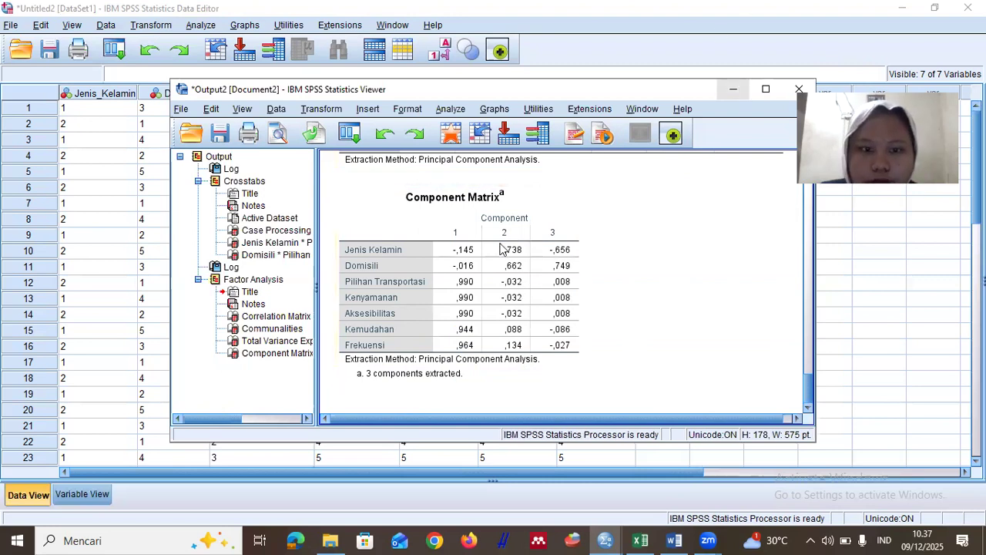
pyautogui.scroll(2, 467, 304)
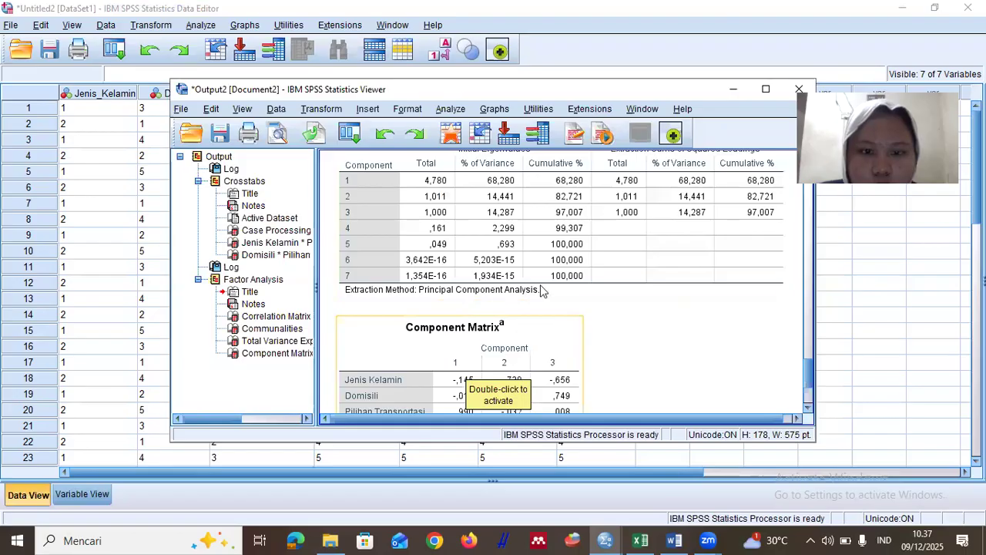
pyautogui.scroll(1, 582, 281)
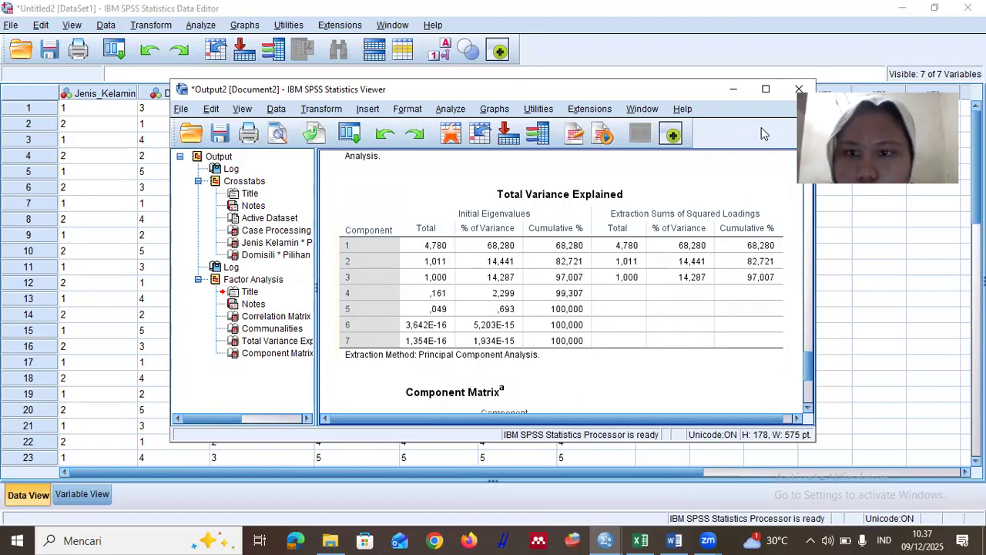
pyautogui.click(732, 90)
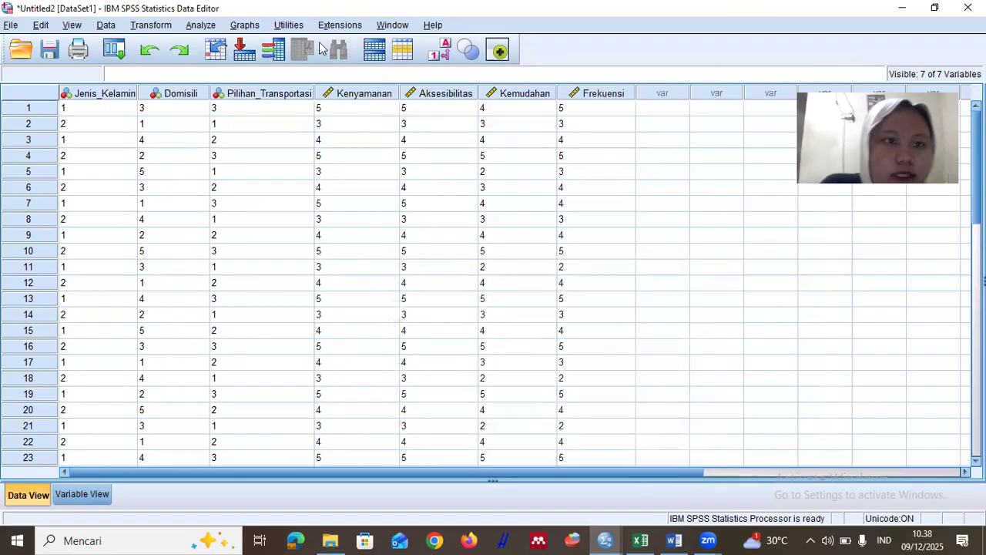
# - Reopen the Factor Analysis setup and remove Kenyamanan, Aksesibilitas, Kemudahan and Frekuensi from the analysed variables
pyautogui.click(201, 28)
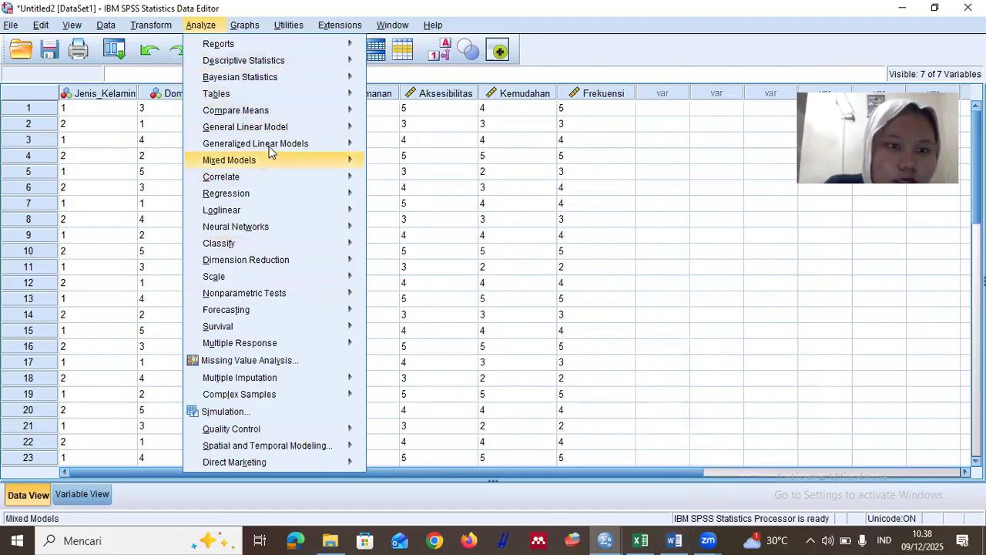
pyautogui.moveTo(341, 260)
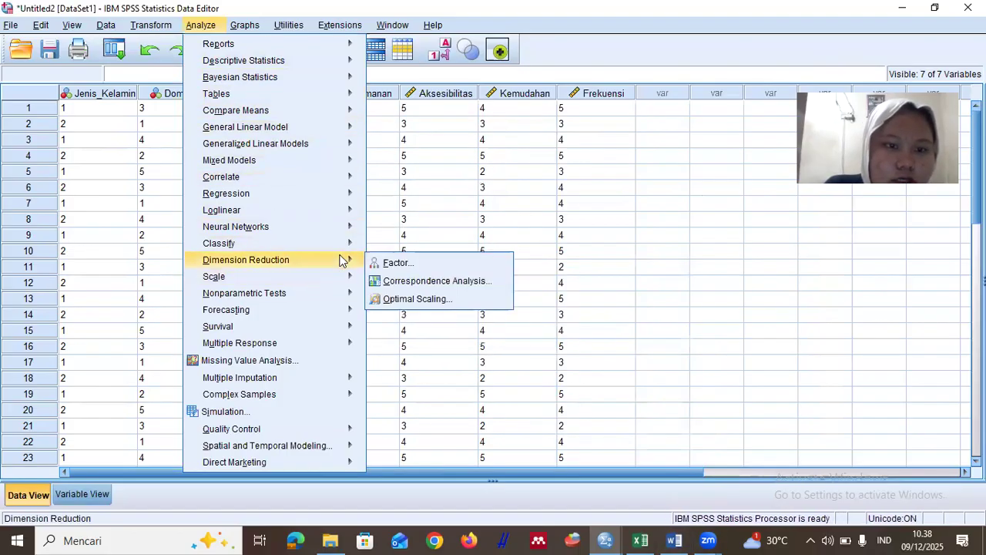
pyautogui.click(396, 263)
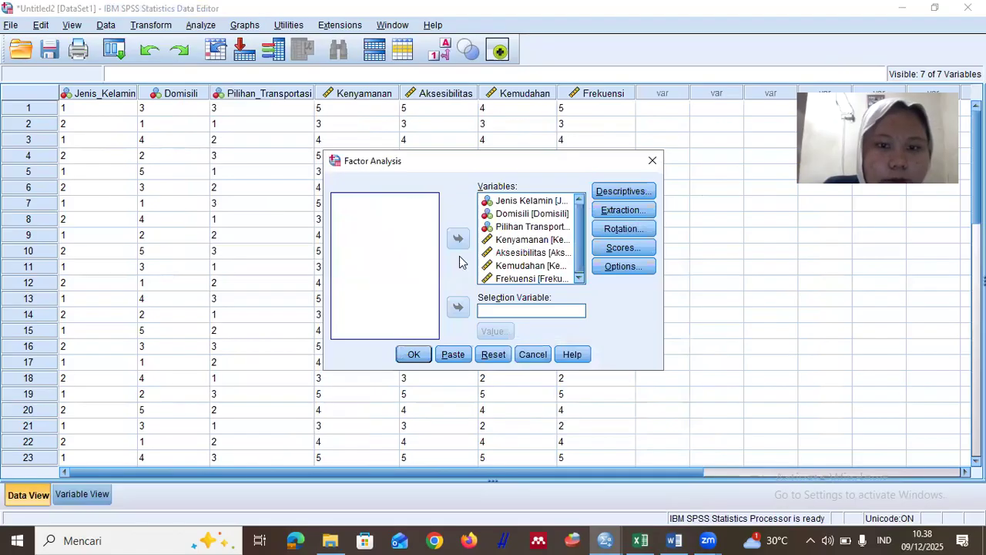
pyautogui.click(513, 239)
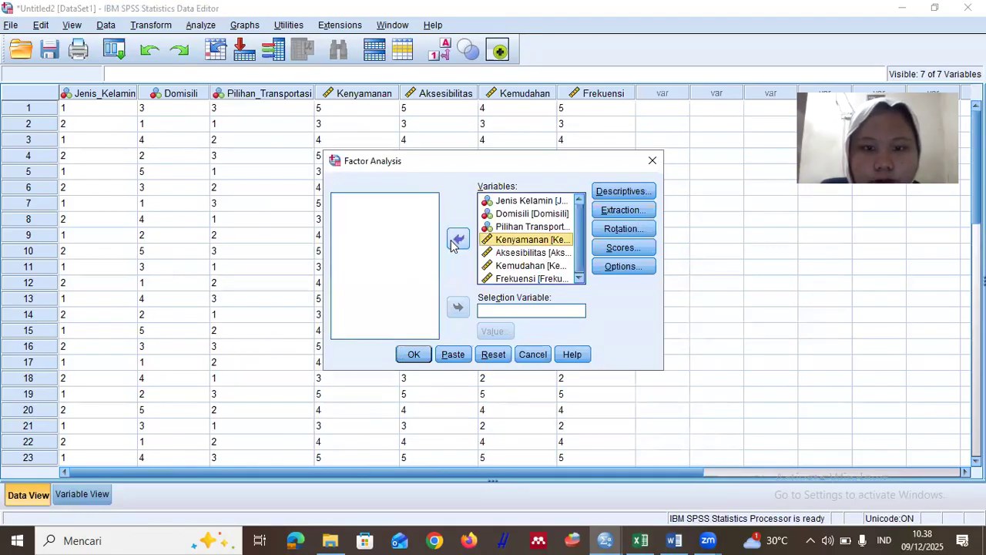
pyautogui.click(458, 240)
pyautogui.click(499, 243)
pyautogui.click(458, 240)
pyautogui.click(497, 244)
pyautogui.click(458, 240)
pyautogui.click(496, 242)
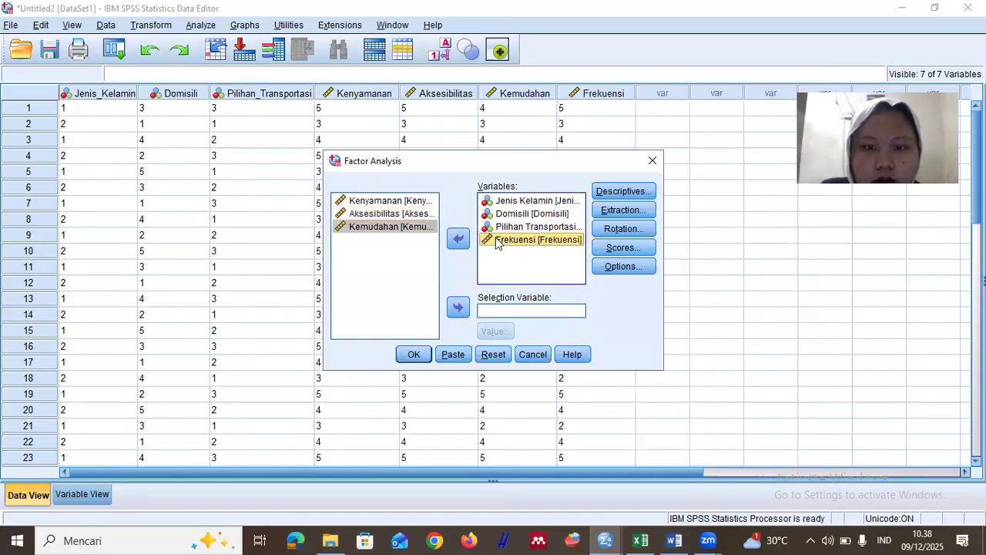
pyautogui.click(458, 240)
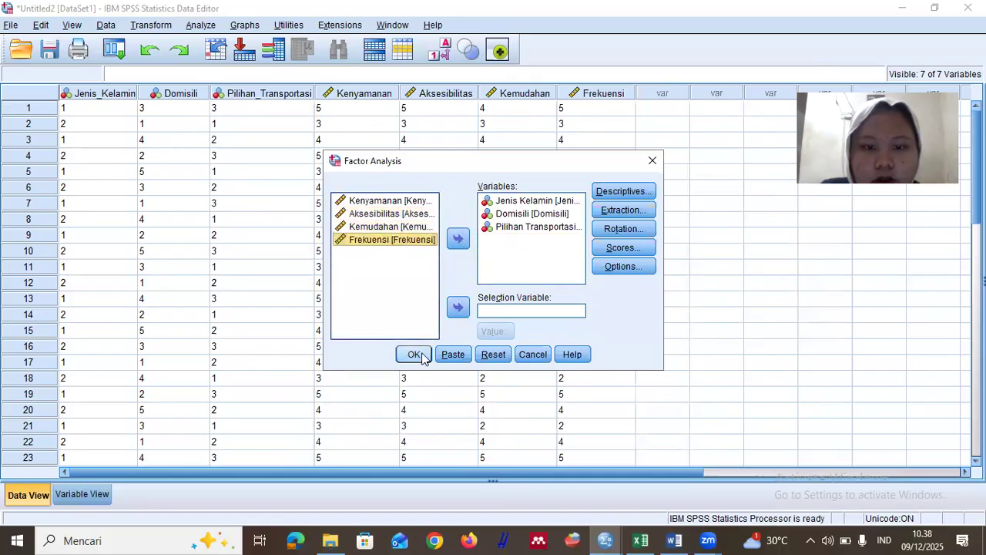
# - Check the factor descriptives settings and run the analysis on the three remaining nominal variables
pyautogui.click(644, 198)
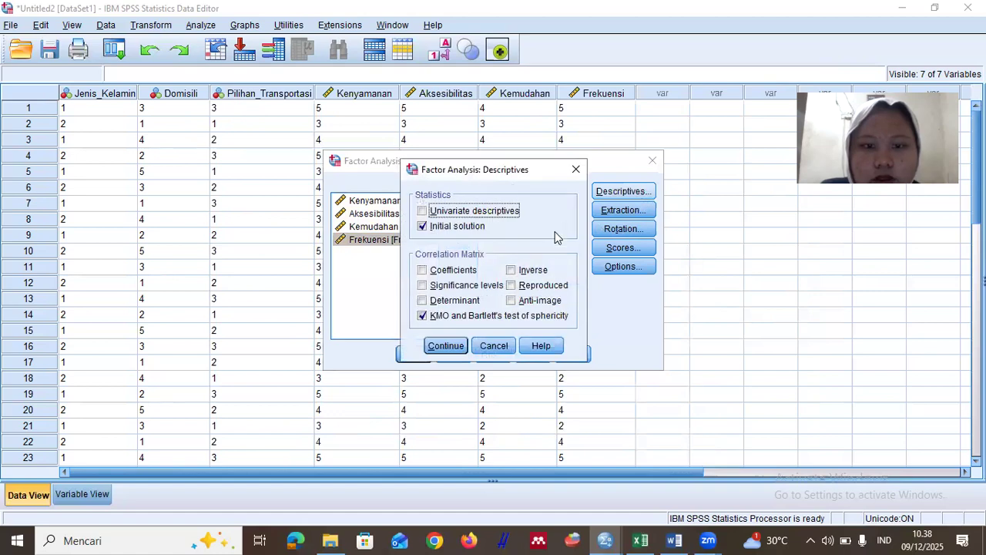
pyautogui.click(572, 169)
pyautogui.click(413, 354)
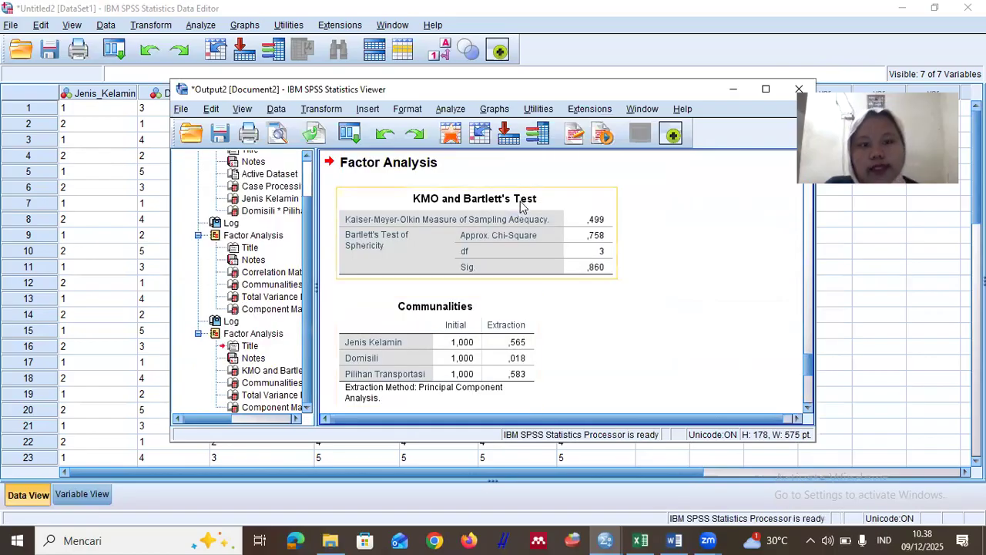
# - Copy the KMO and Bartlett's Test table and paste it below the Case Processing Summary table in the Word document
pyautogui.rightClick(483, 231)
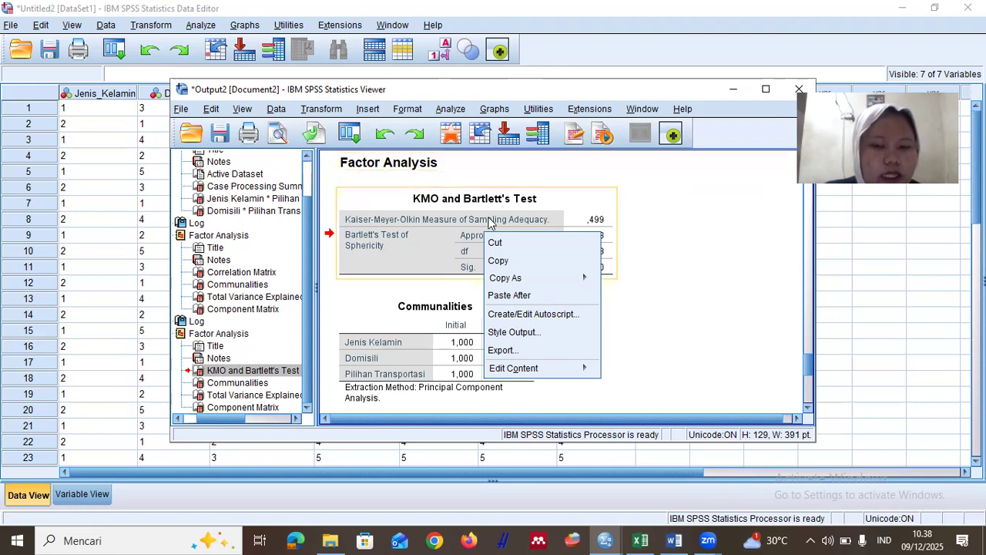
pyautogui.click(560, 206)
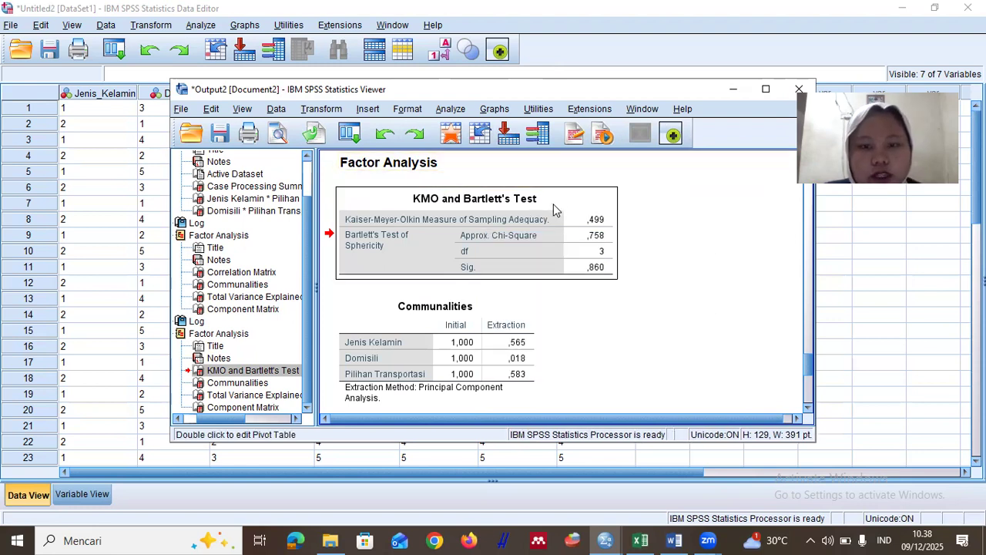
pyautogui.rightClick(519, 223)
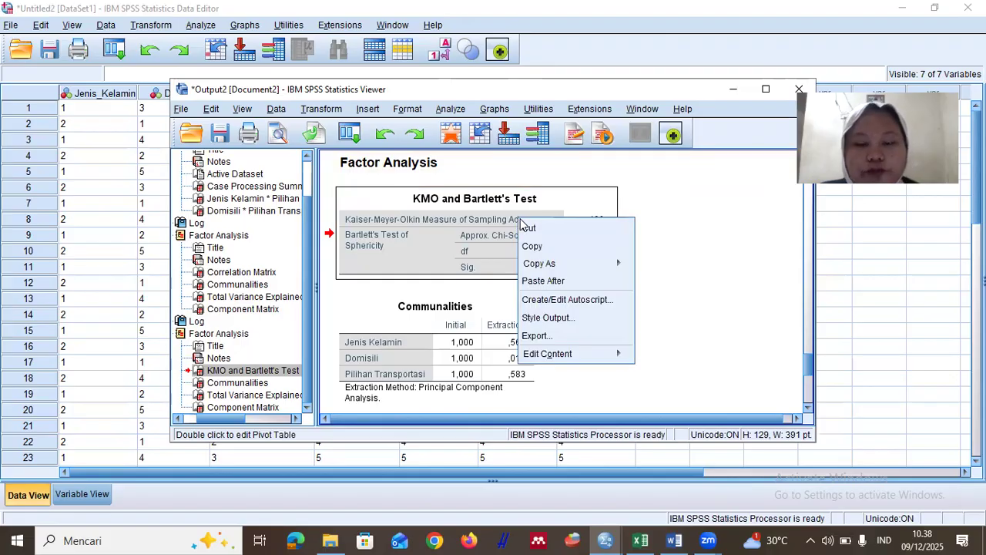
pyautogui.click(554, 247)
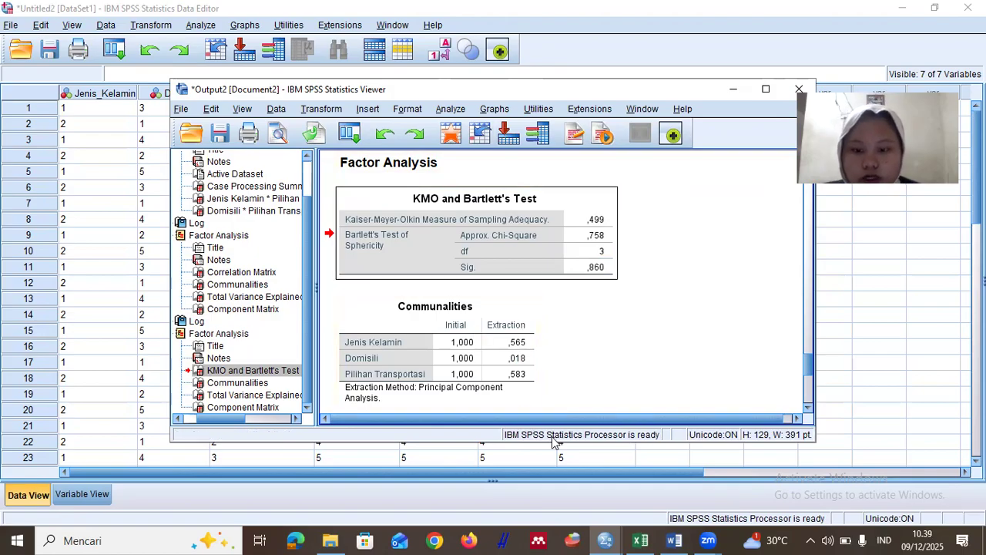
pyautogui.click(677, 540)
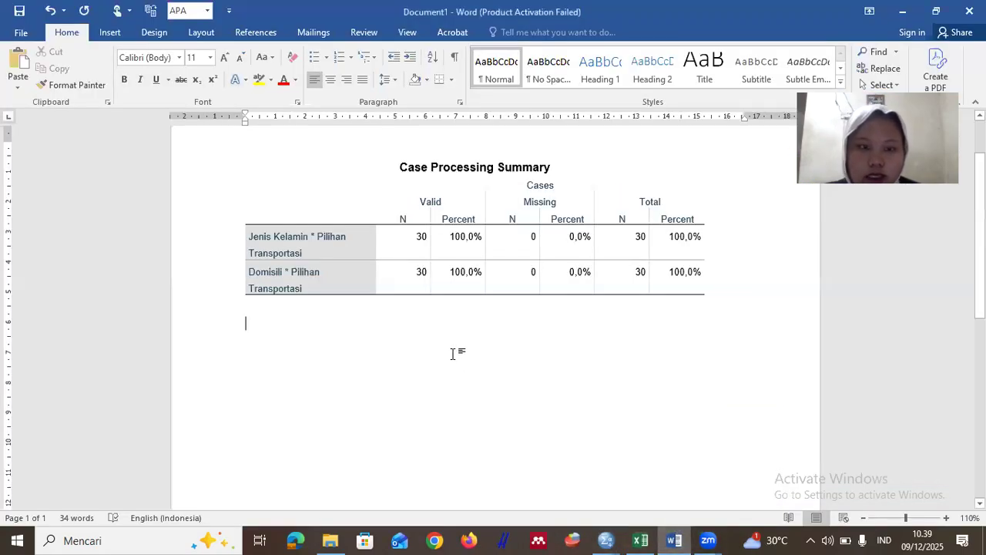
pyautogui.hotkey('ctrl', 'v')
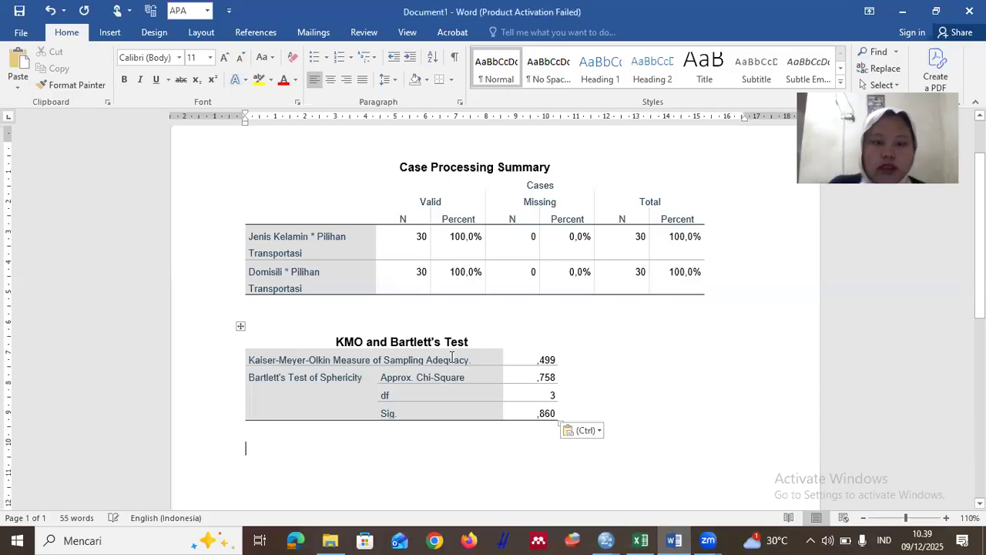
# - Return to the SPSS survey dataset and set up a Reliability Analysis with all seven variables as items
pyautogui.click(605, 539)
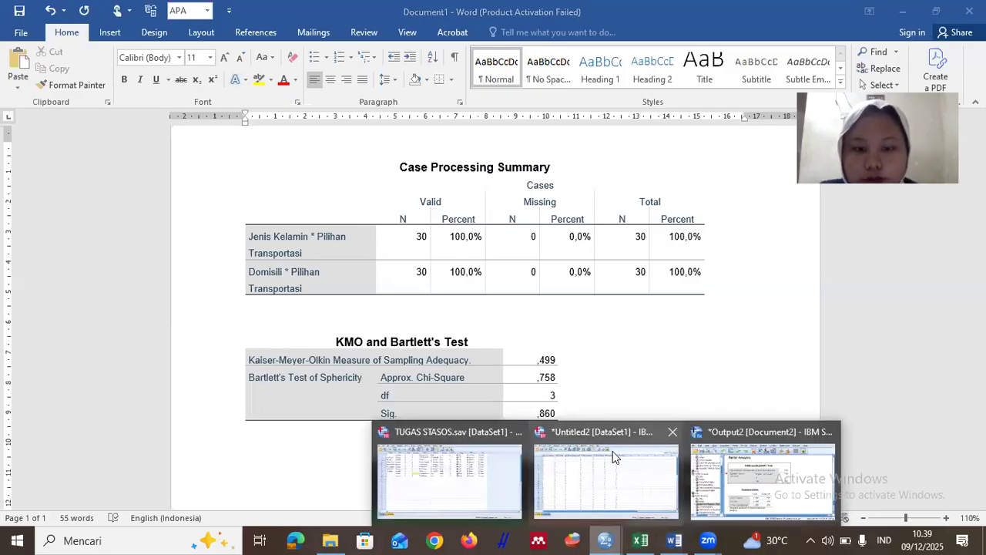
pyautogui.click(614, 456)
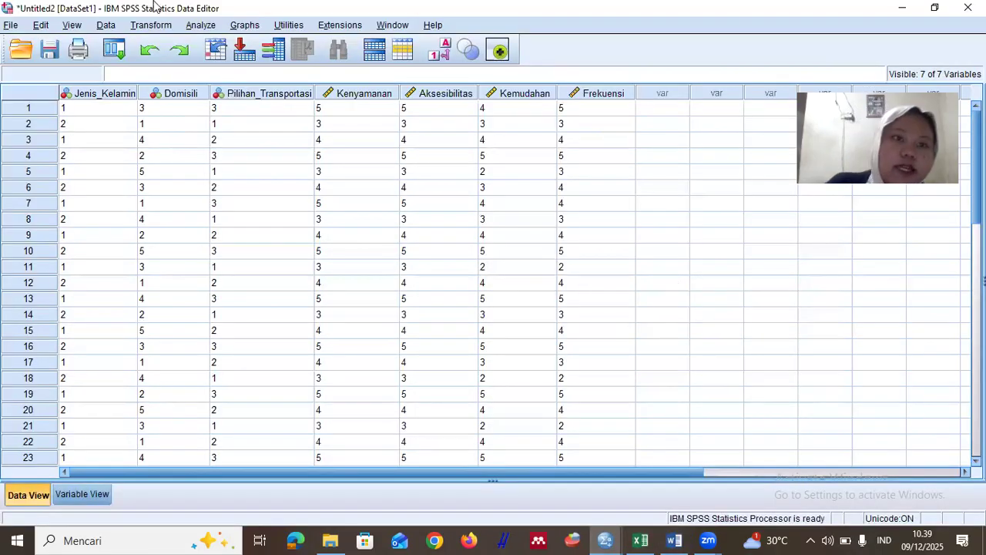
pyautogui.click(200, 25)
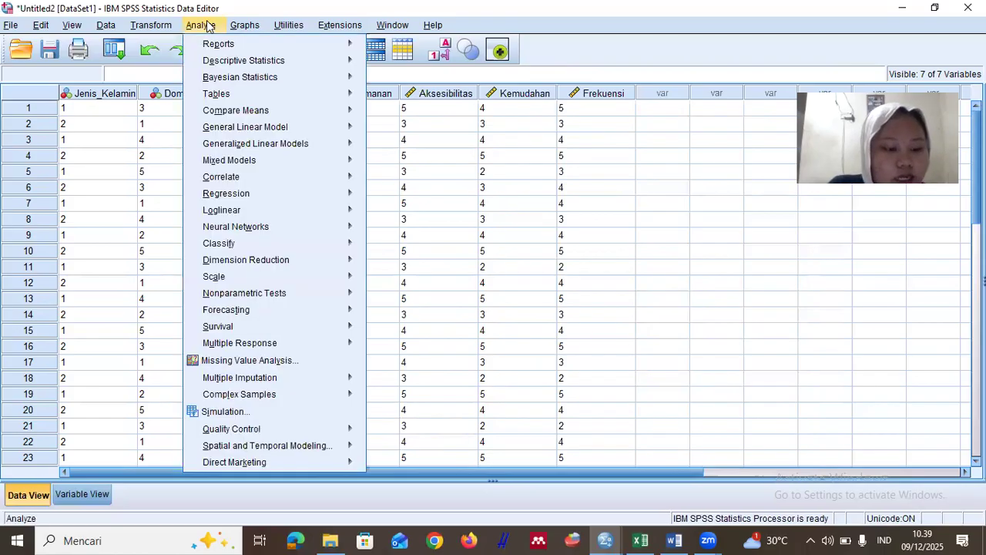
pyautogui.moveTo(318, 265)
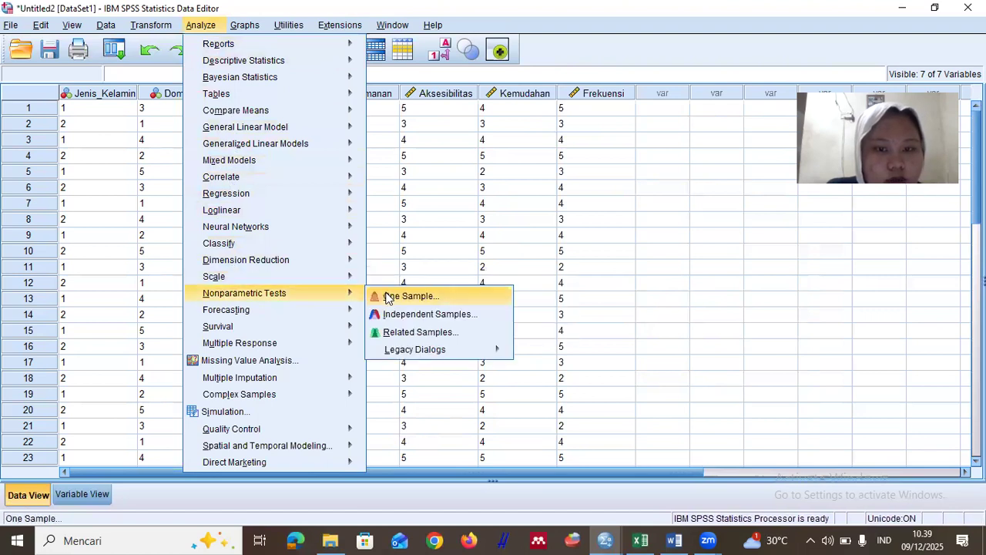
pyautogui.moveTo(346, 275)
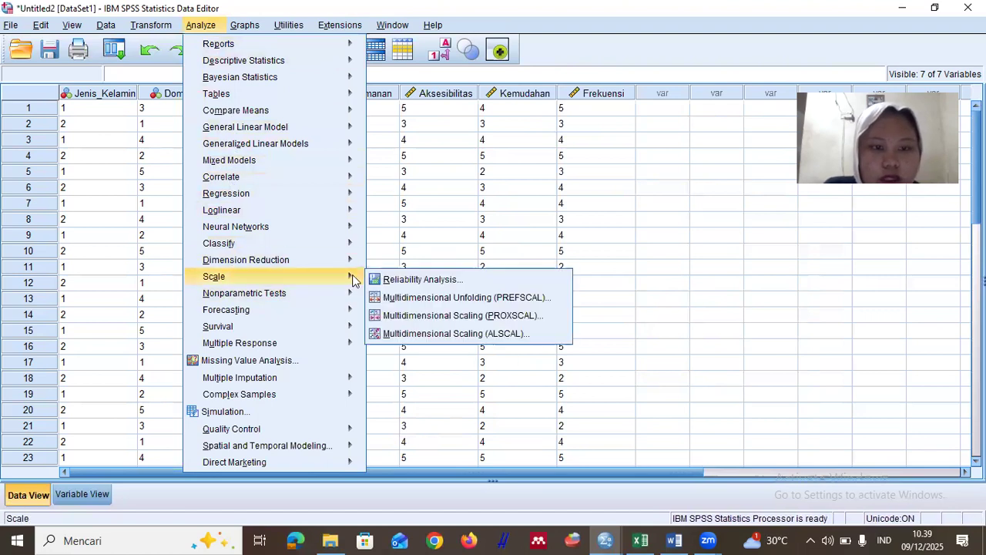
pyautogui.click(395, 282)
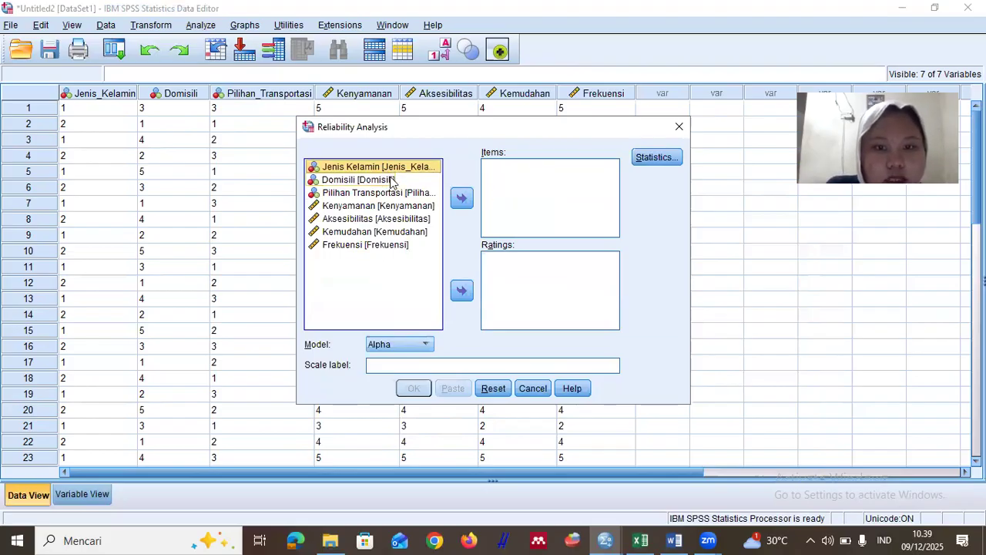
pyautogui.hotkey('ctrl', 'a')
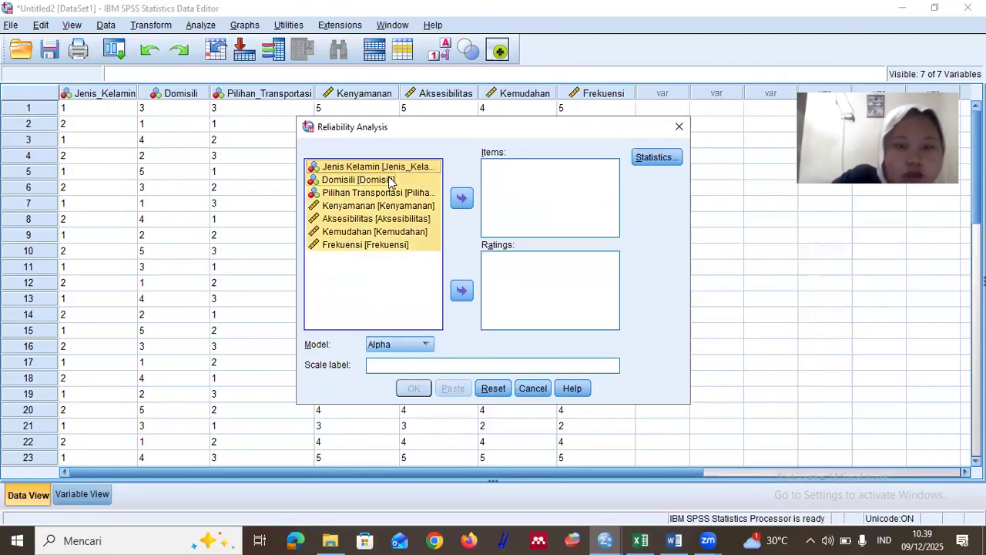
pyautogui.click(462, 199)
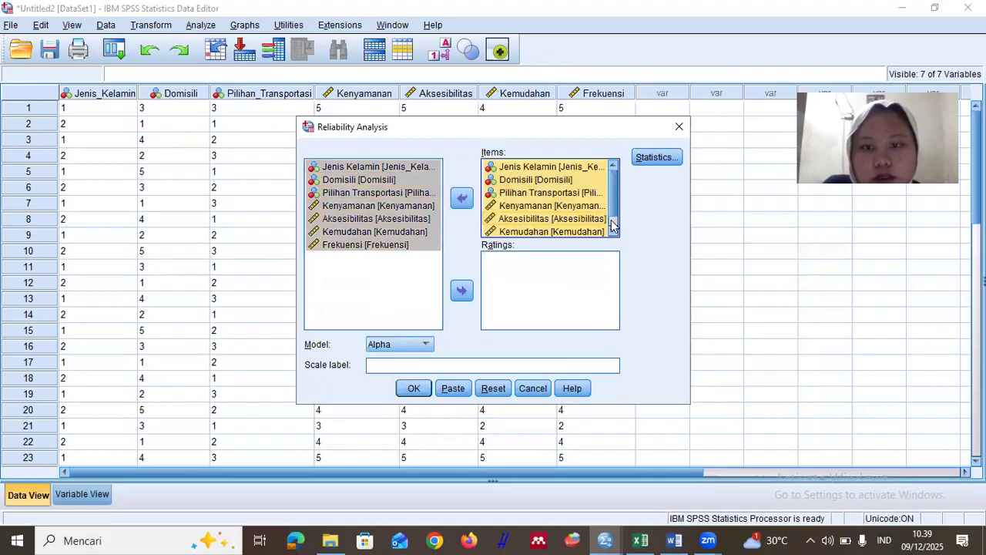
# - Use the Alpha model, check the available reliability statistics without selecting any, and run the Reliability Analysis
pyautogui.click(379, 346)
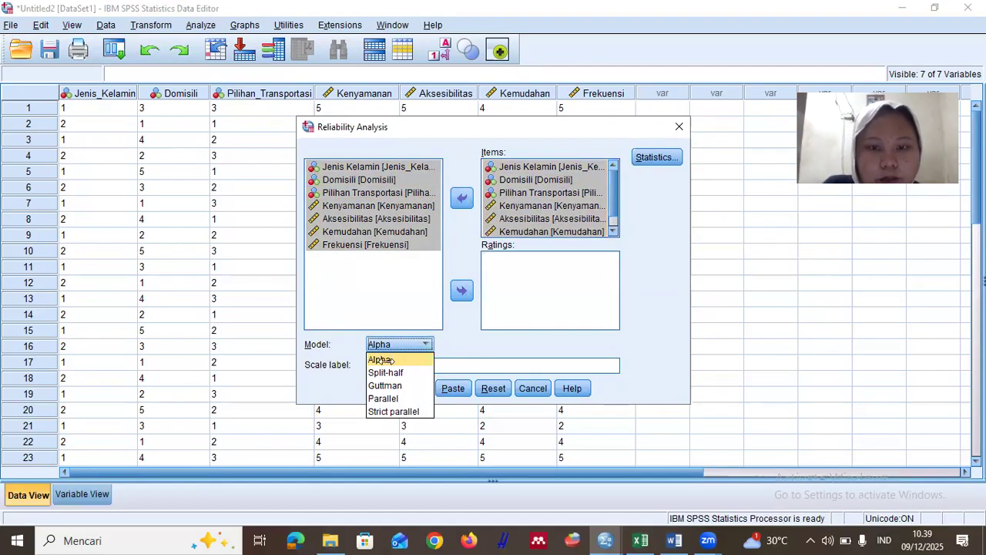
pyautogui.click(380, 360)
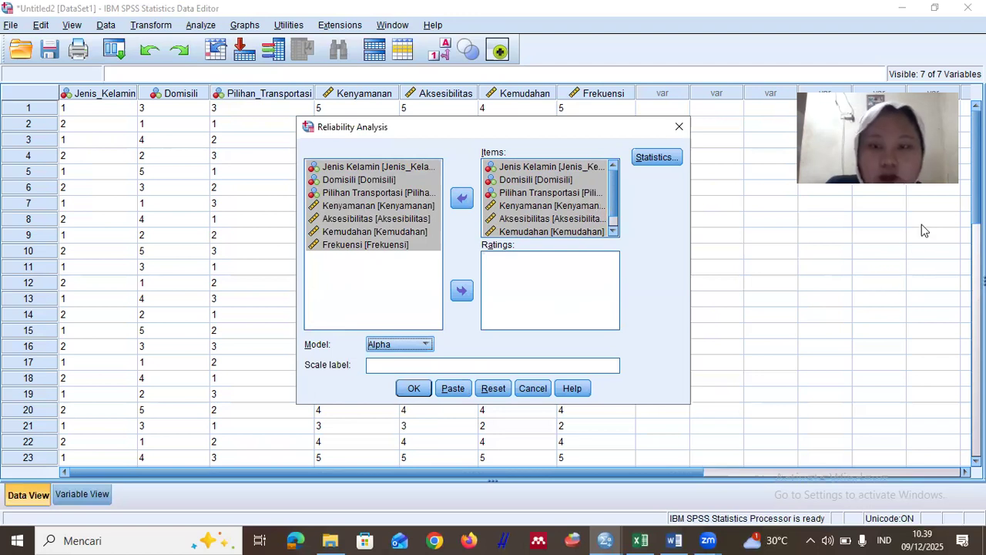
pyautogui.click(651, 157)
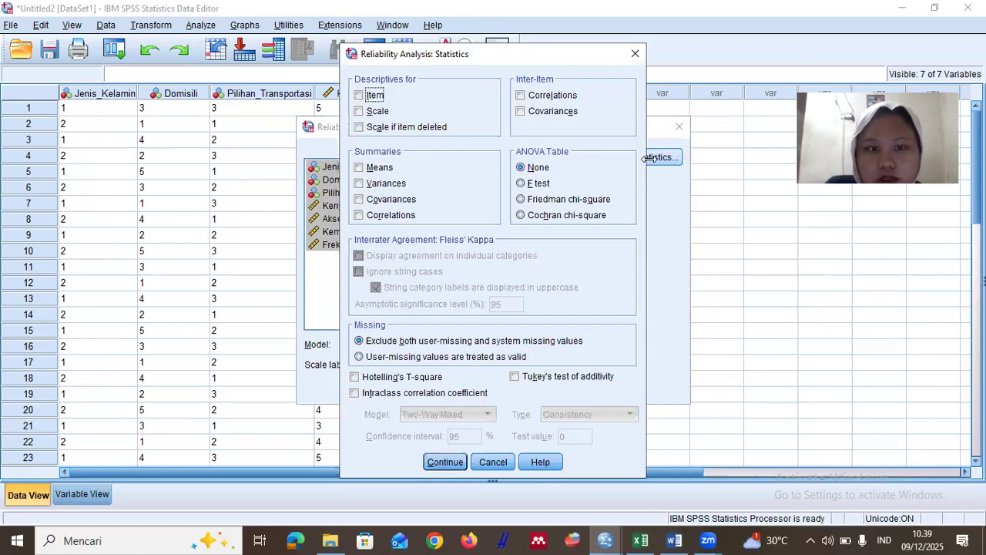
pyautogui.click(636, 54)
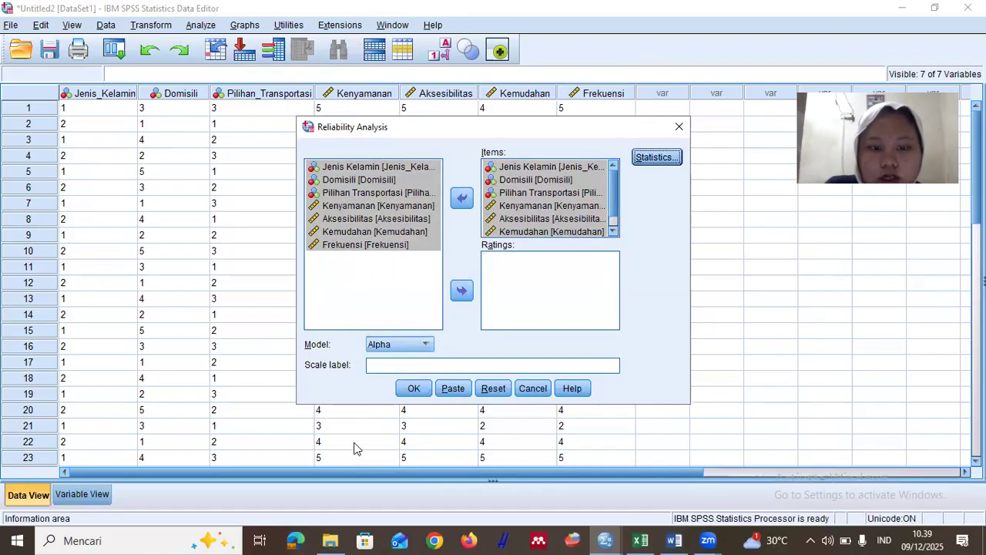
pyautogui.click(418, 387)
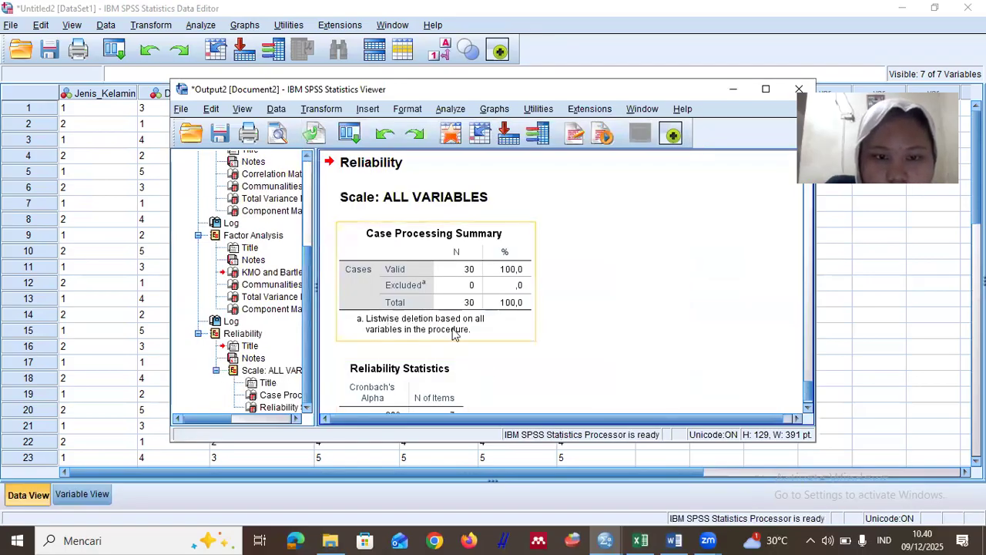
# - Copy the Reliability Statistics table from the output and paste it below the KMO and Bartlett's Test table in Word
pyautogui.scroll(-1, 455, 333)
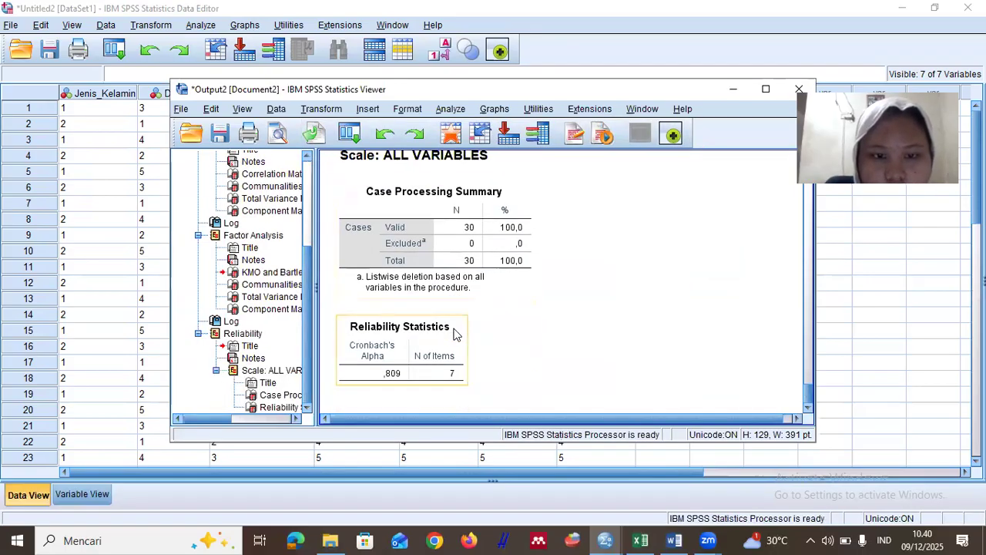
pyautogui.click(385, 355)
pyautogui.rightClick(383, 351)
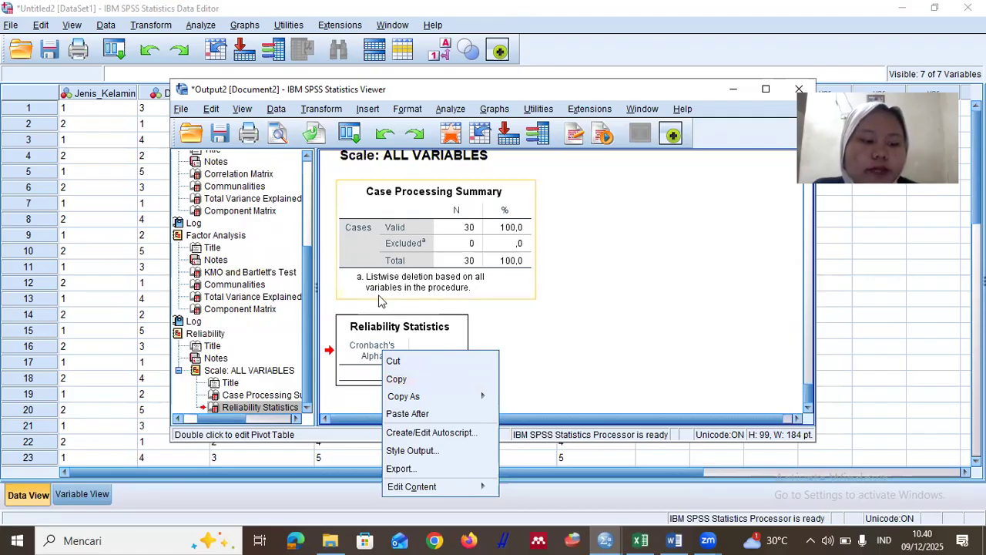
pyautogui.rightClick(367, 332)
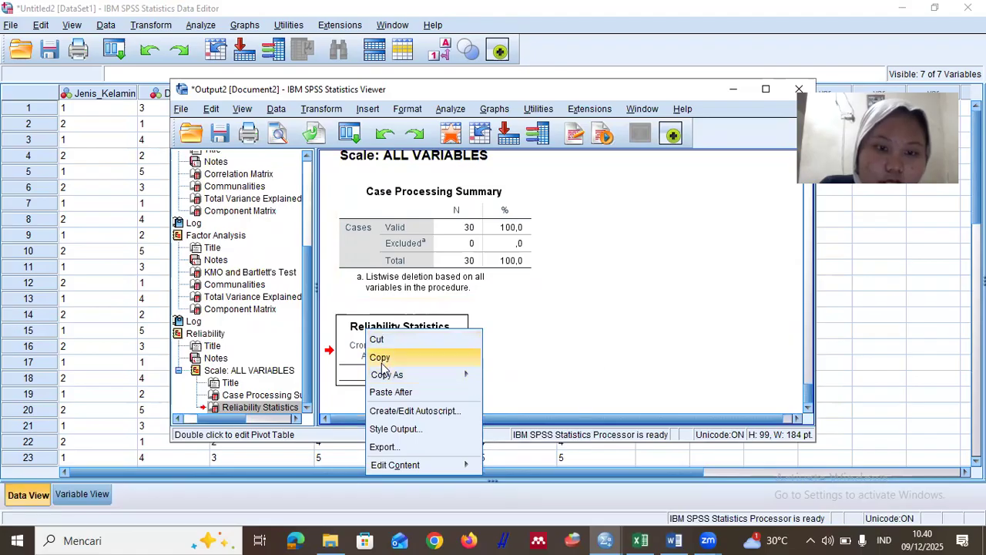
pyautogui.click(383, 361)
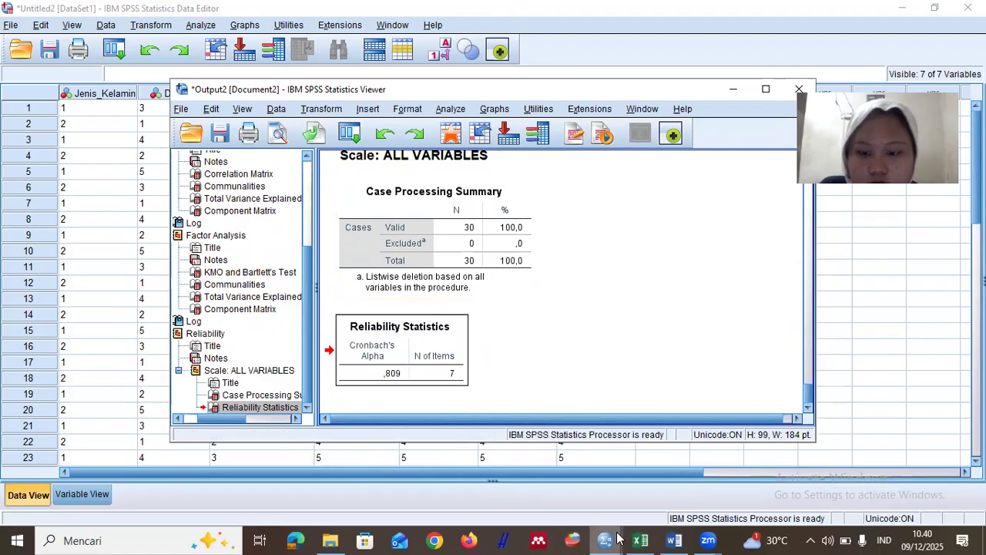
pyautogui.click(674, 540)
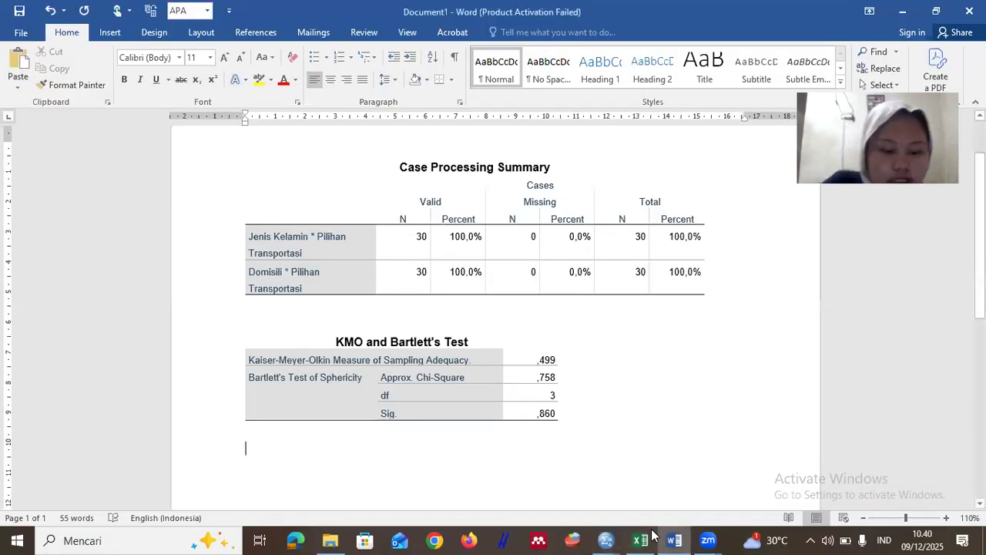
pyautogui.hotkey('ctrl', 'v')
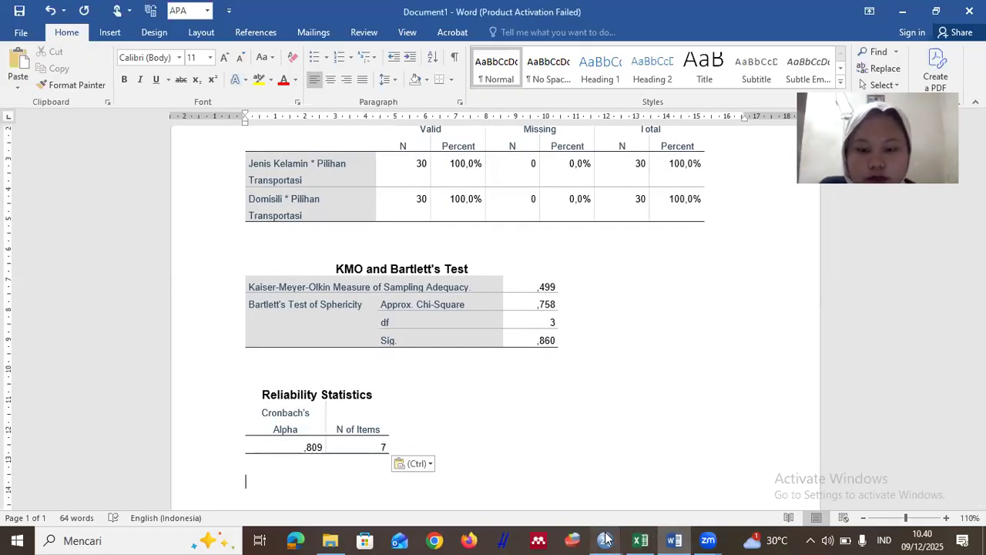
# - Return to the SPSS survey dataset and start computing a new numeric variable named x with the label x
pyautogui.moveTo(606, 539)
pyautogui.click(601, 495)
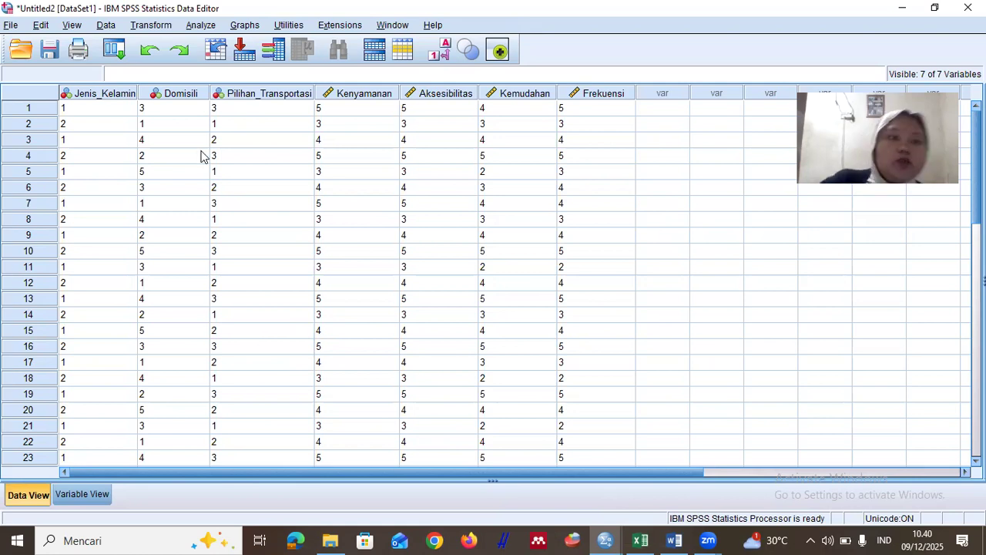
pyautogui.click(164, 28)
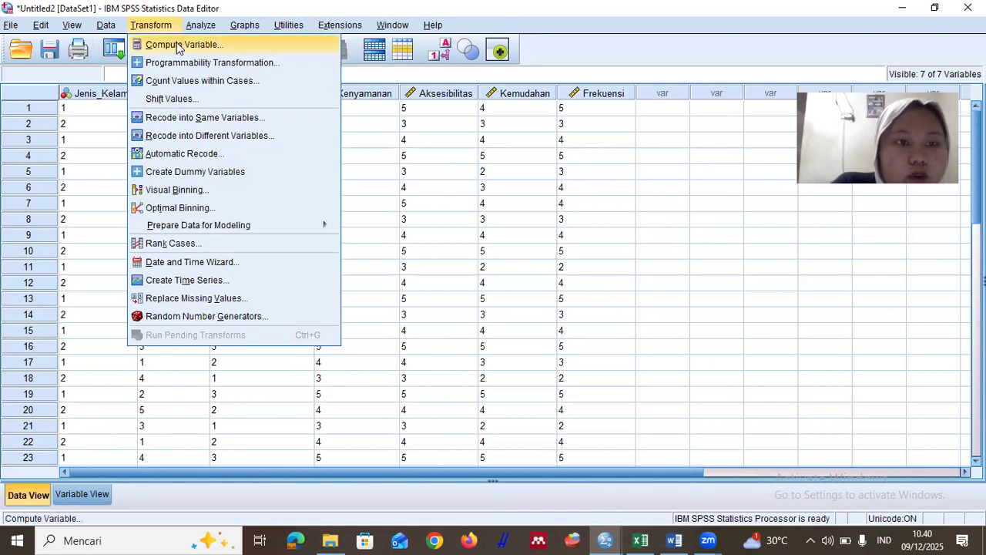
pyautogui.click(179, 46)
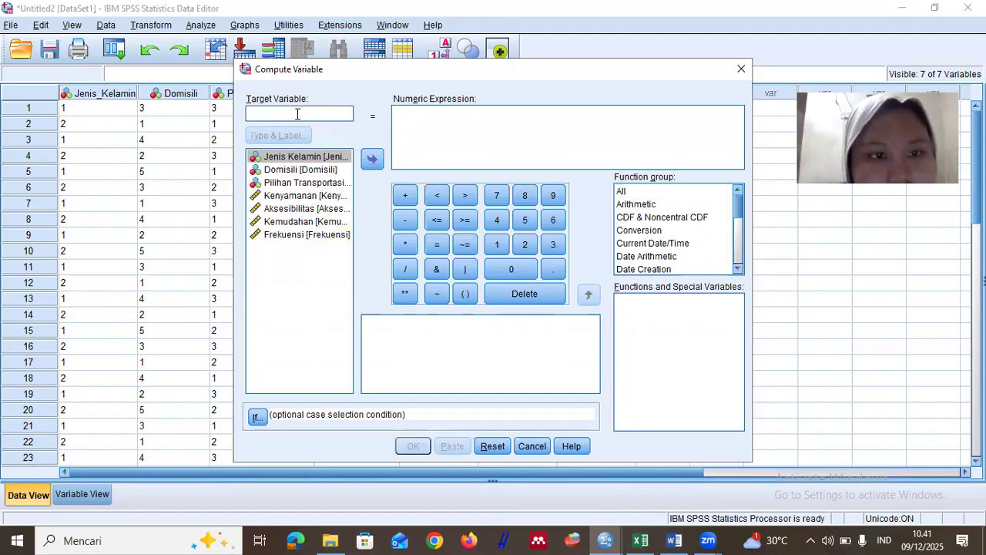
pyautogui.write('x')
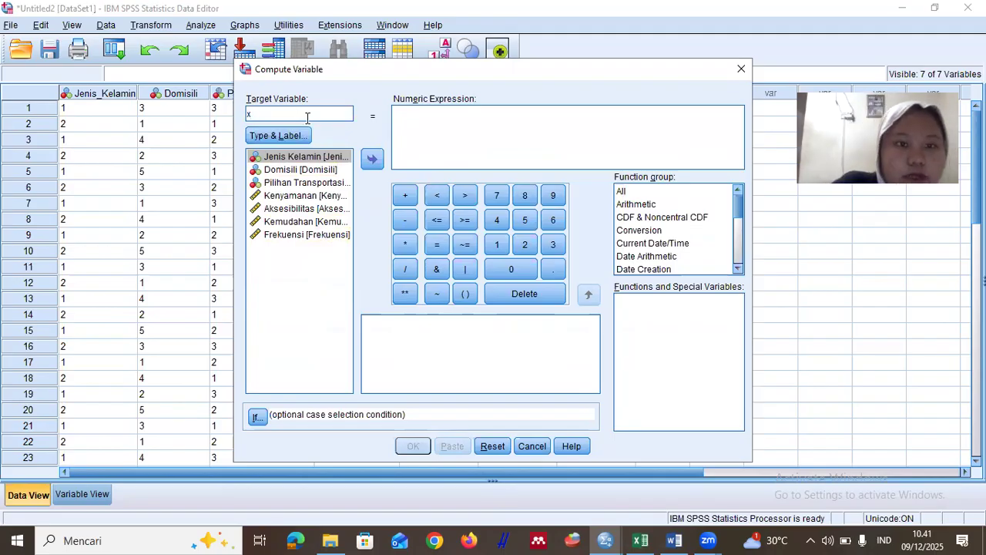
pyautogui.click(302, 135)
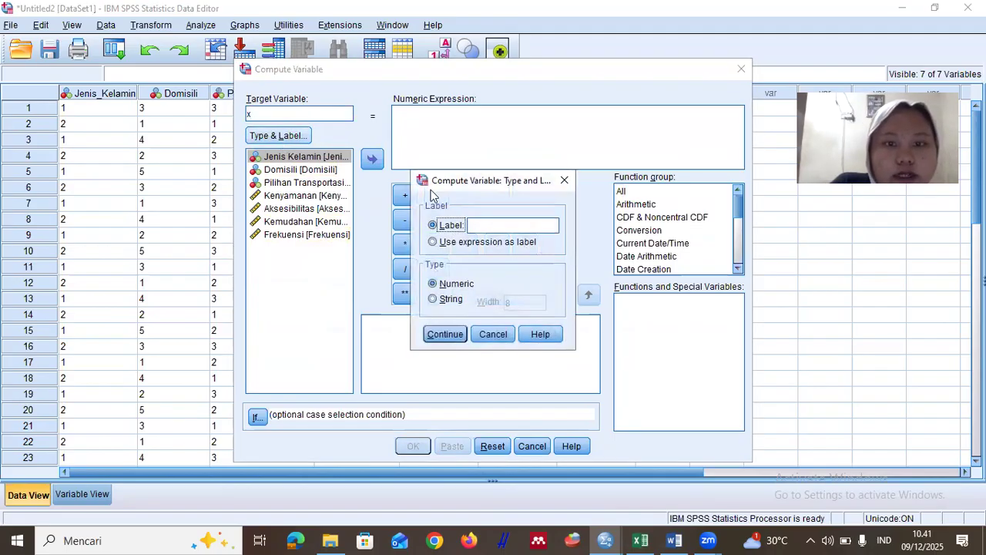
pyautogui.click(494, 224)
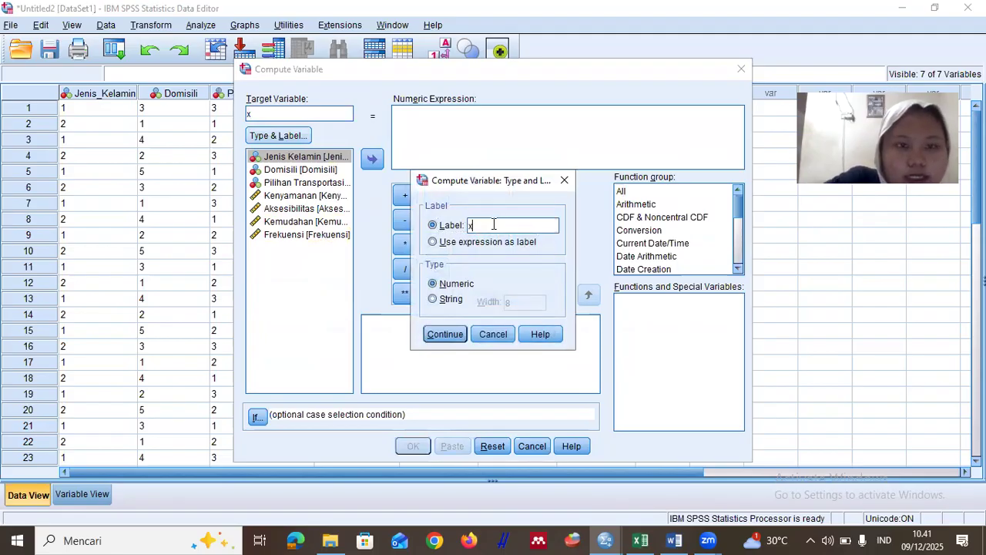
pyautogui.click(443, 333)
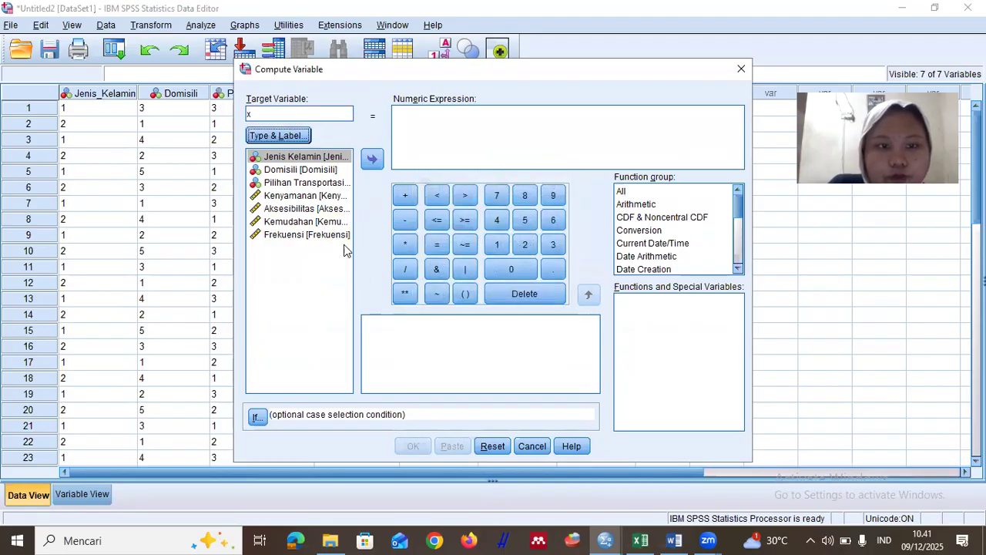
# - Define x as Kenyamanan + Aksesibilitas, run the computation, and return to the dataset
pyautogui.click(312, 199)
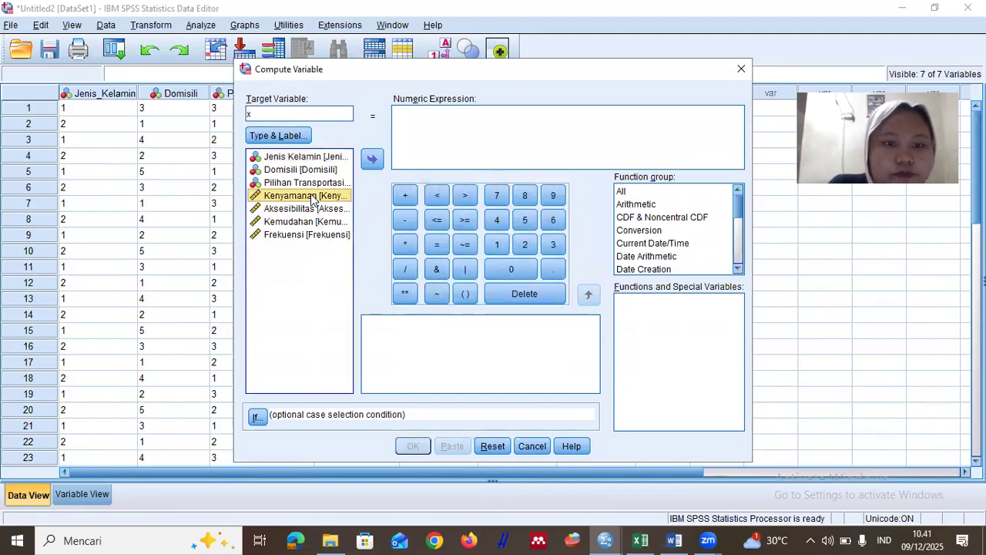
pyautogui.click(372, 159)
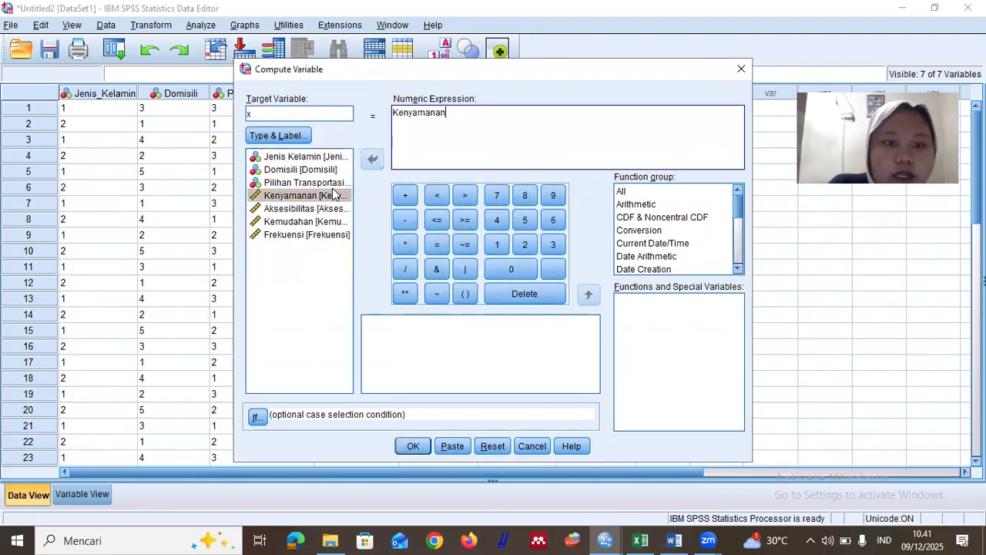
pyautogui.click(312, 209)
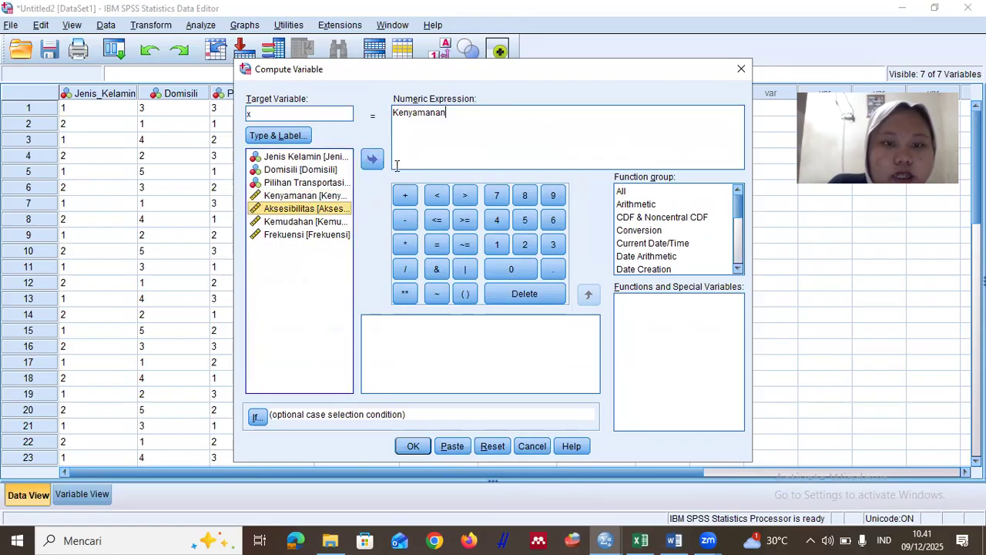
pyautogui.click(410, 196)
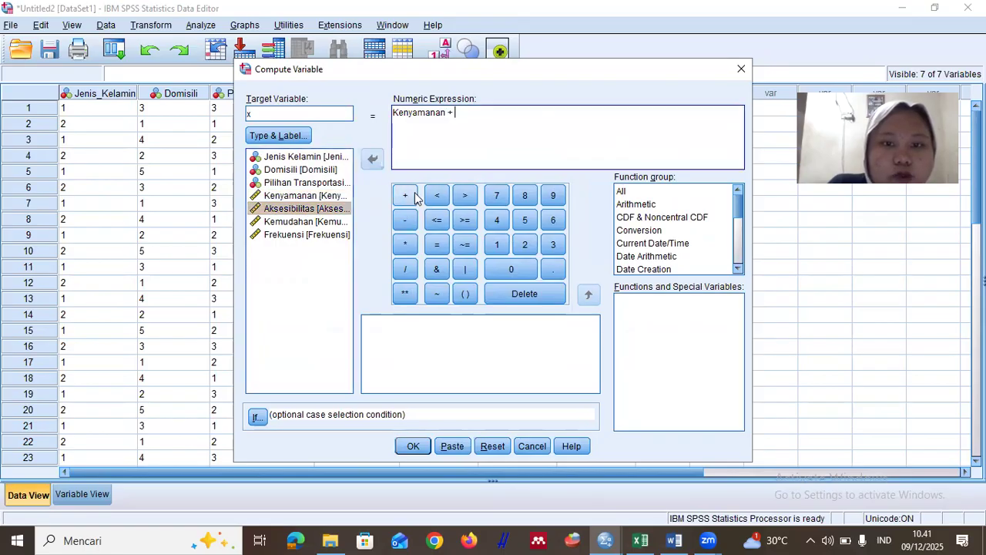
pyautogui.click(320, 208)
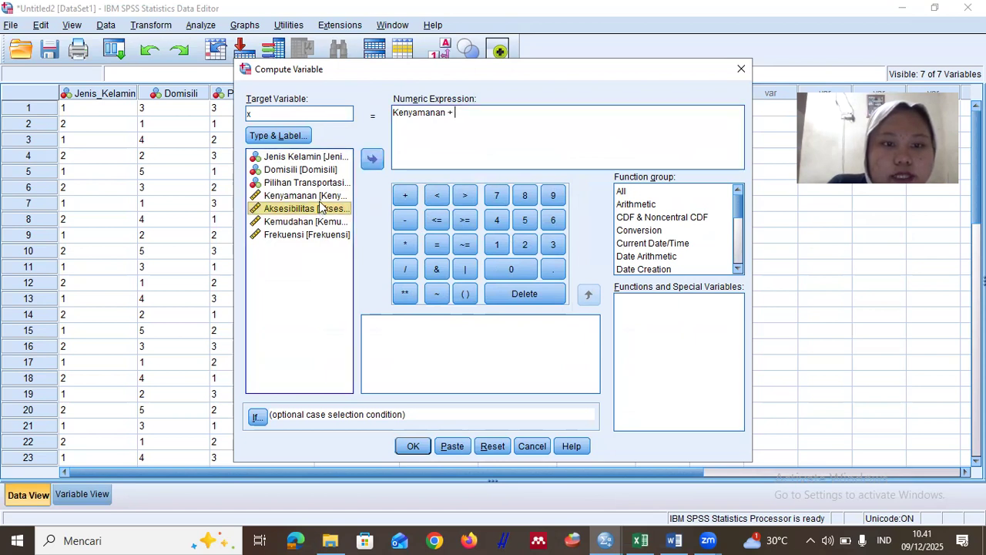
pyautogui.click(372, 159)
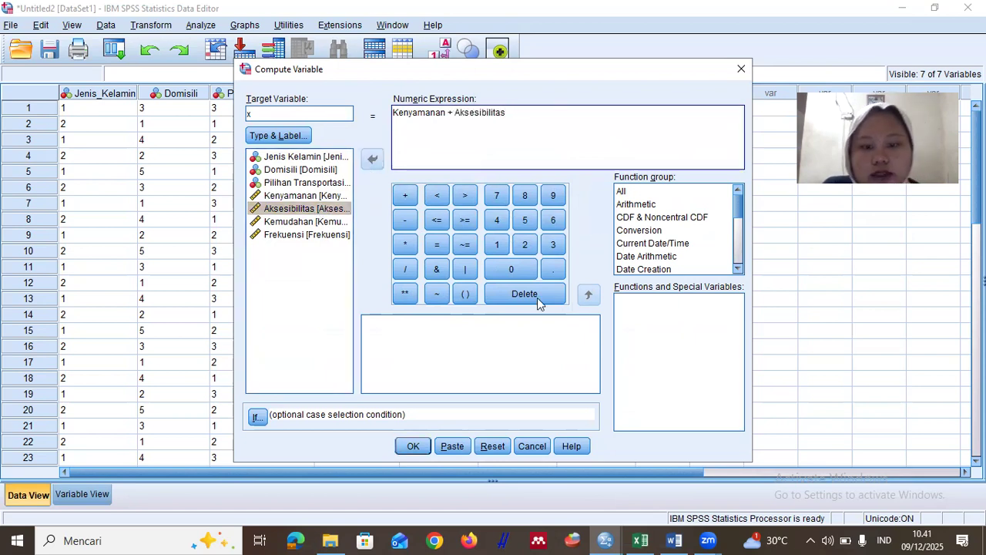
pyautogui.click(413, 447)
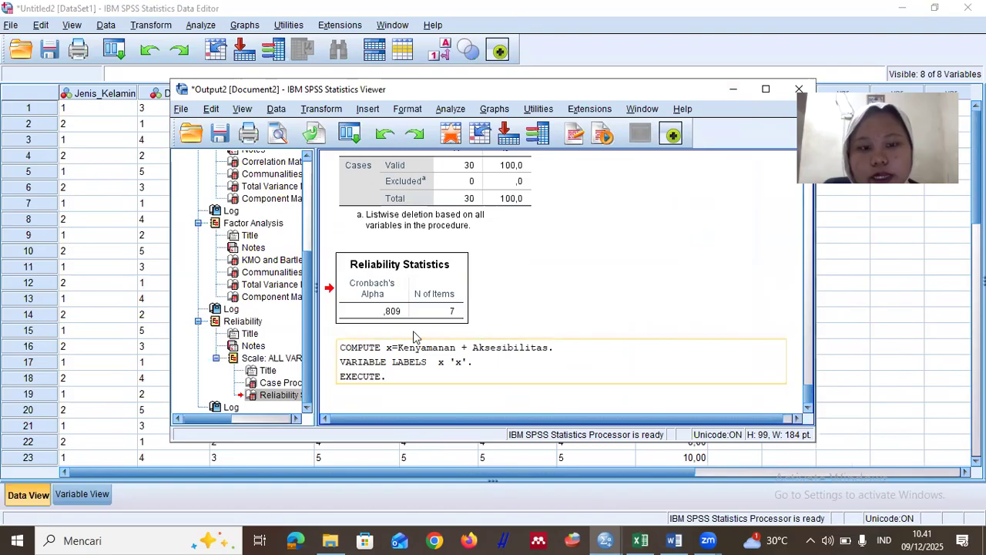
pyautogui.click(744, 90)
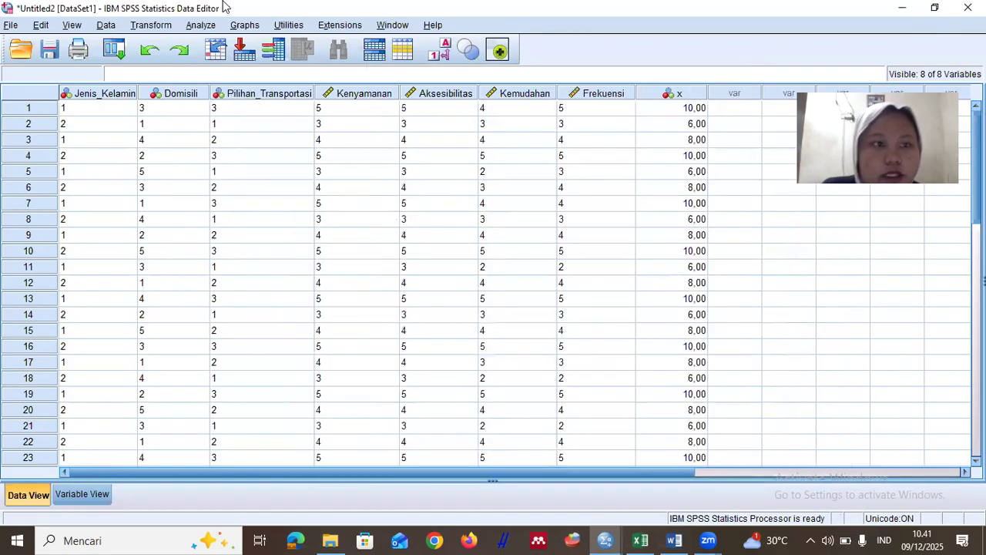
# - Start another variable computation with y as the target variable and y as its label
pyautogui.click(143, 27)
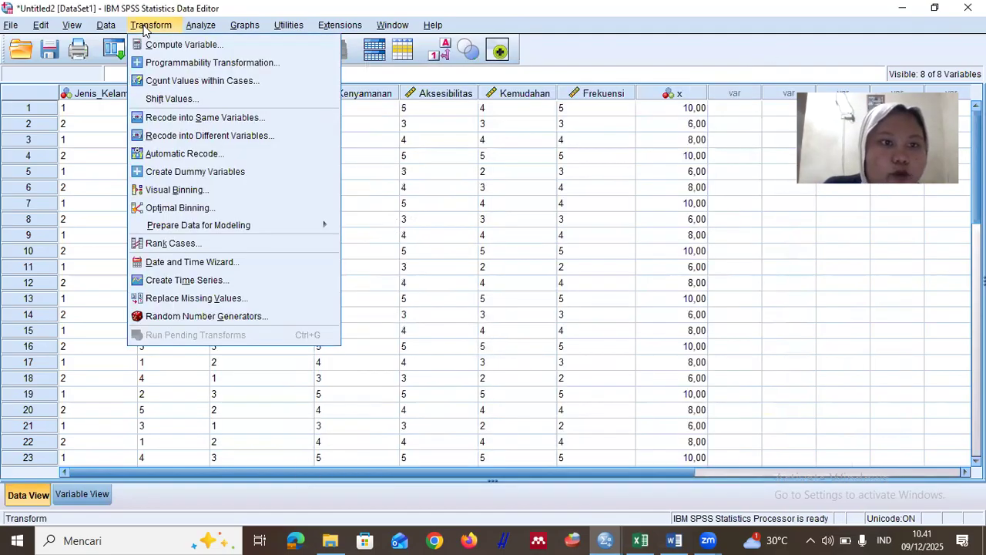
pyautogui.click(174, 45)
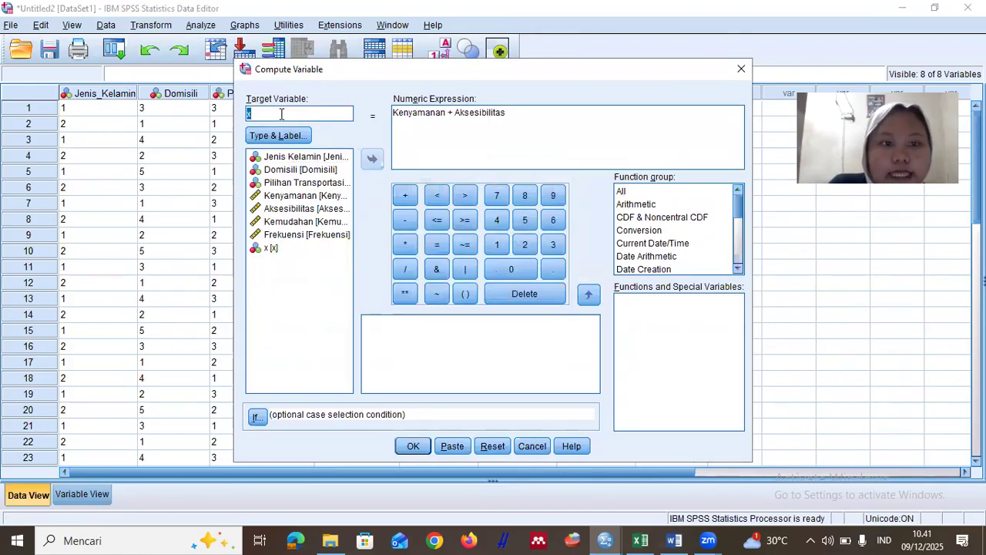
pyautogui.press('BackSpace')
pyautogui.write('y')
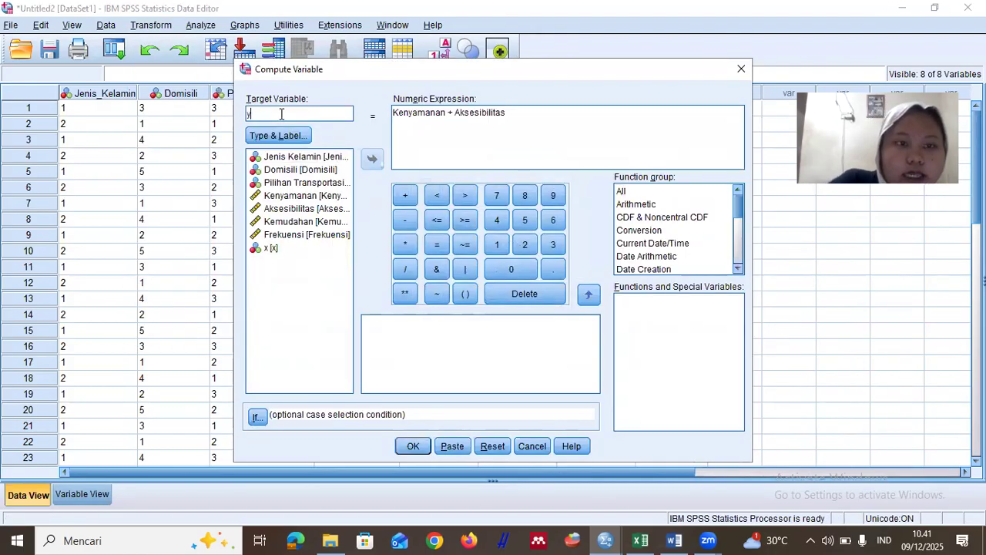
pyautogui.click(289, 135)
pyautogui.press('Tab')
pyautogui.press('BackSpace')
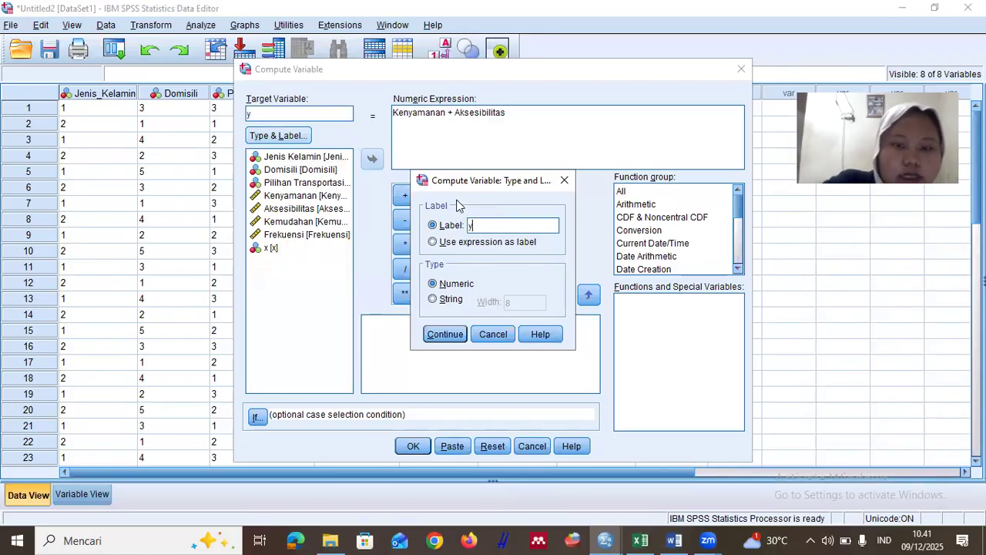
pyautogui.click(446, 335)
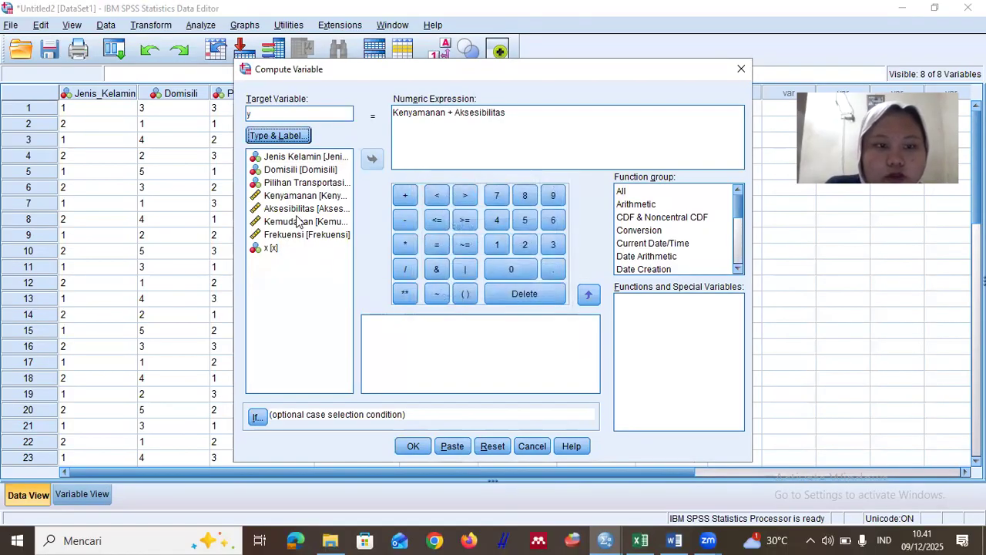
# - Replace the numeric expression with Kemudahan + Frekuensi, compute y, and return to the dataset
pyautogui.click(310, 223)
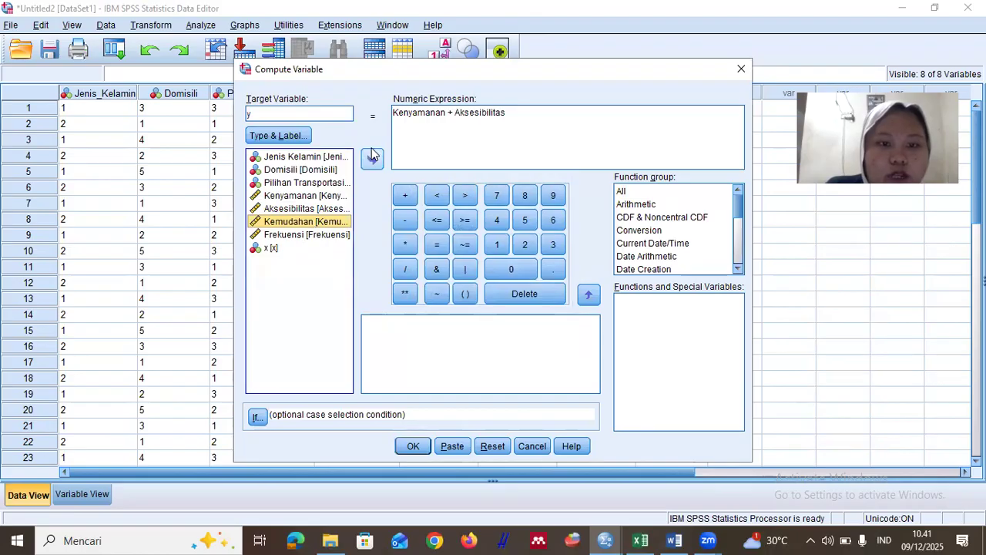
pyautogui.doubleClick(339, 224)
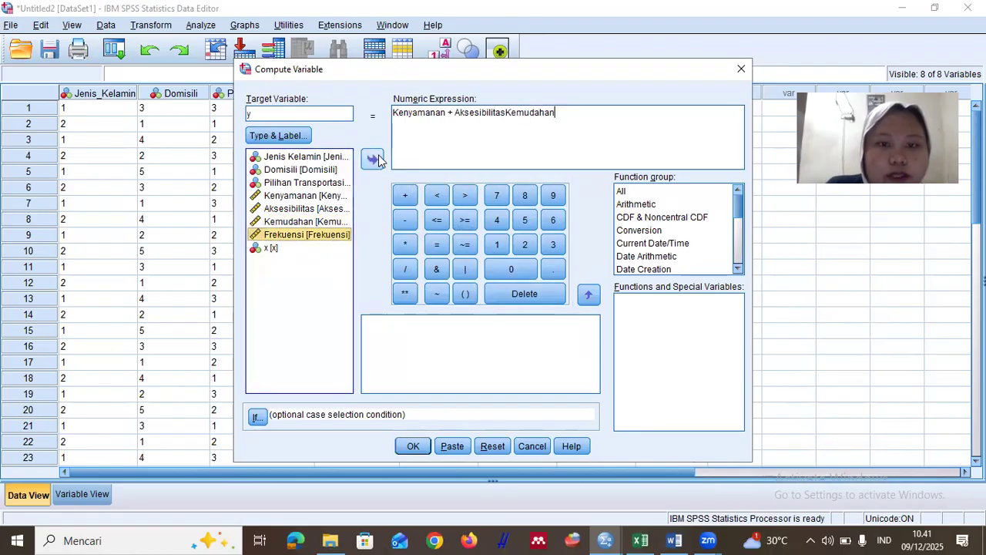
pyautogui.moveTo(558, 112); pyautogui.dragTo(394, 114)
pyautogui.press('BackSpace')
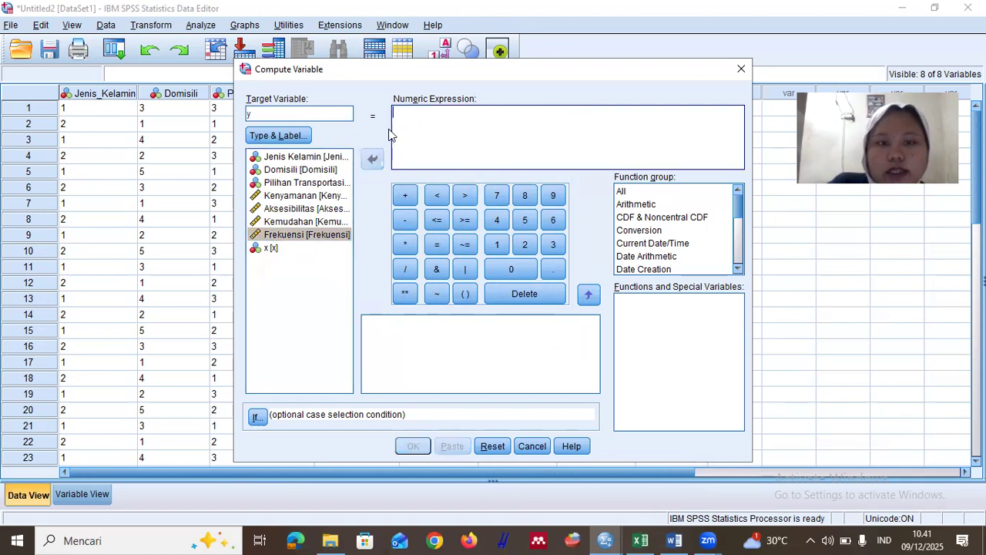
pyautogui.click(271, 222)
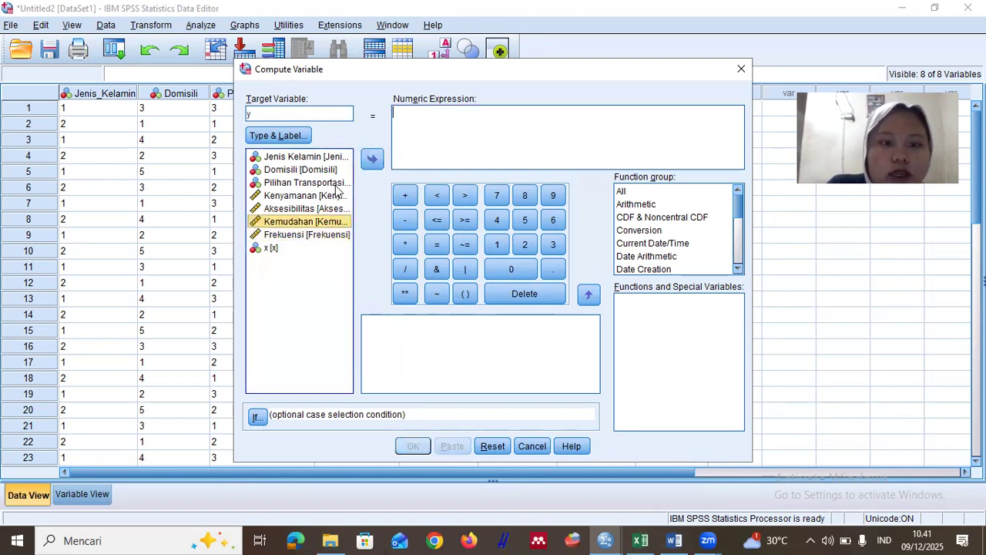
pyautogui.click(372, 159)
pyautogui.click(404, 195)
pyautogui.click(316, 235)
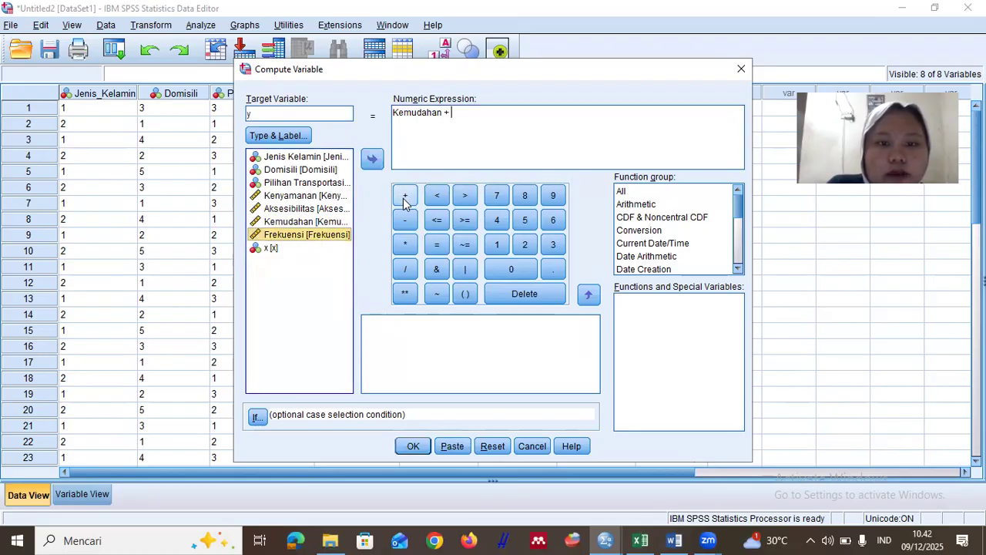
pyautogui.click(371, 159)
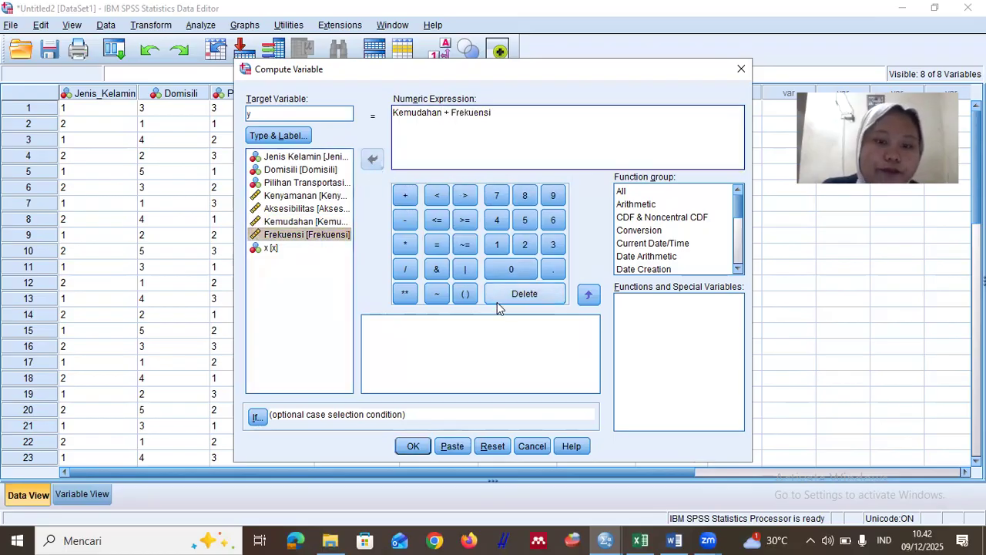
pyautogui.click(420, 445)
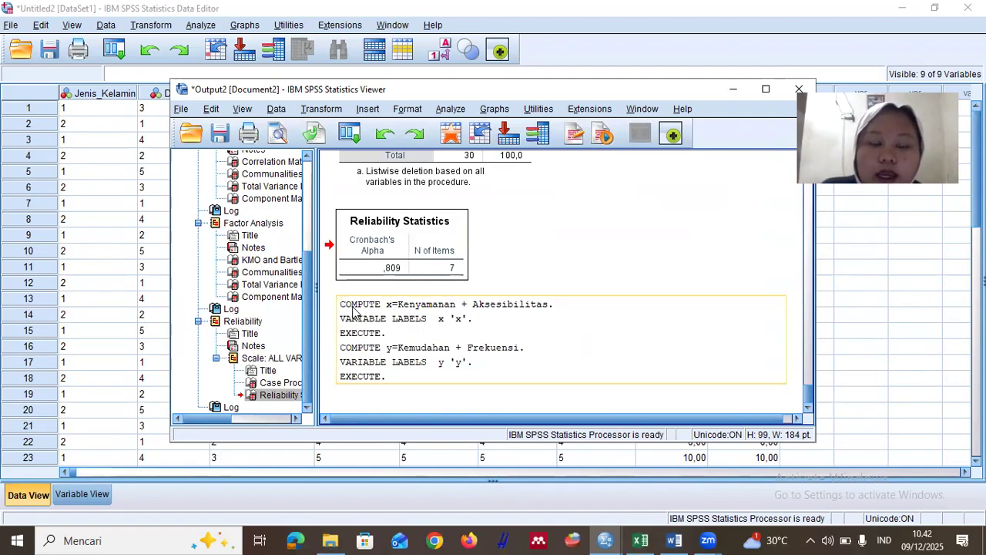
pyautogui.click(733, 90)
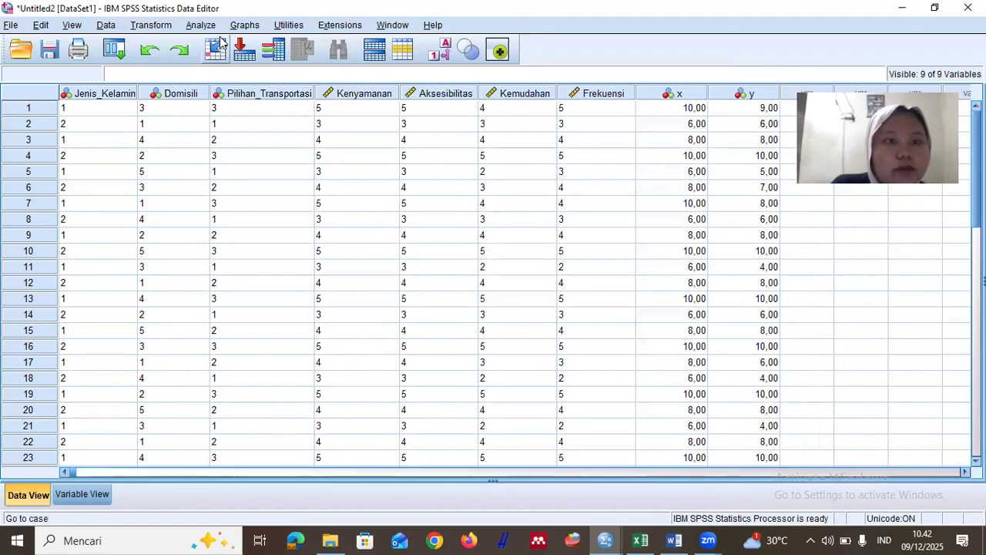
# - Run a linear regression with y as the dependent variable and x as the independent variable, using the Enter method
pyautogui.click(200, 25)
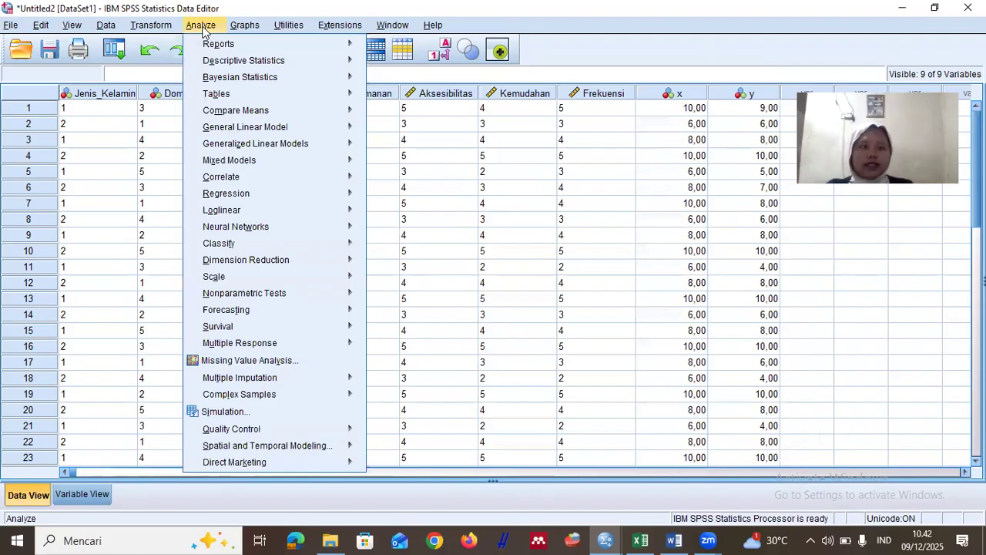
pyautogui.moveTo(216, 42)
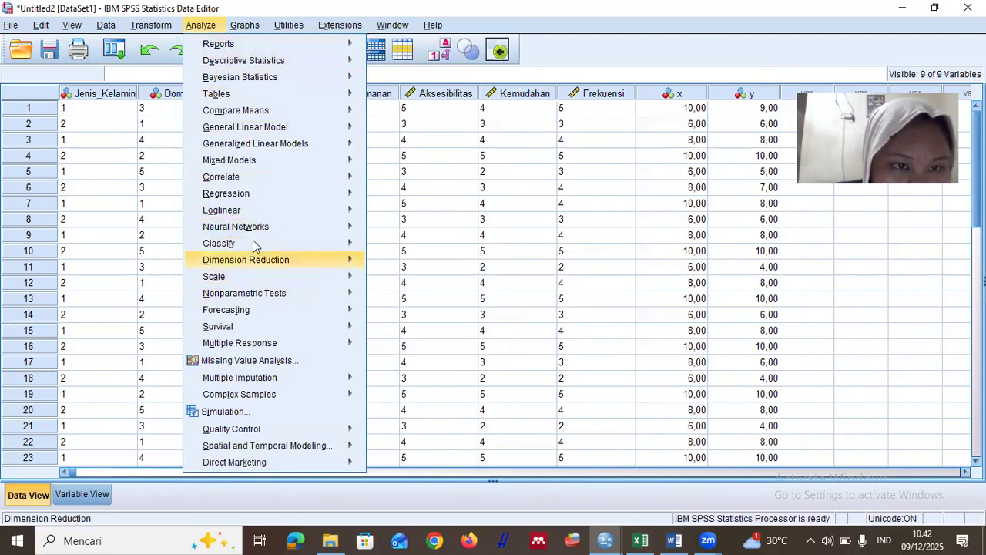
pyautogui.moveTo(267, 195)
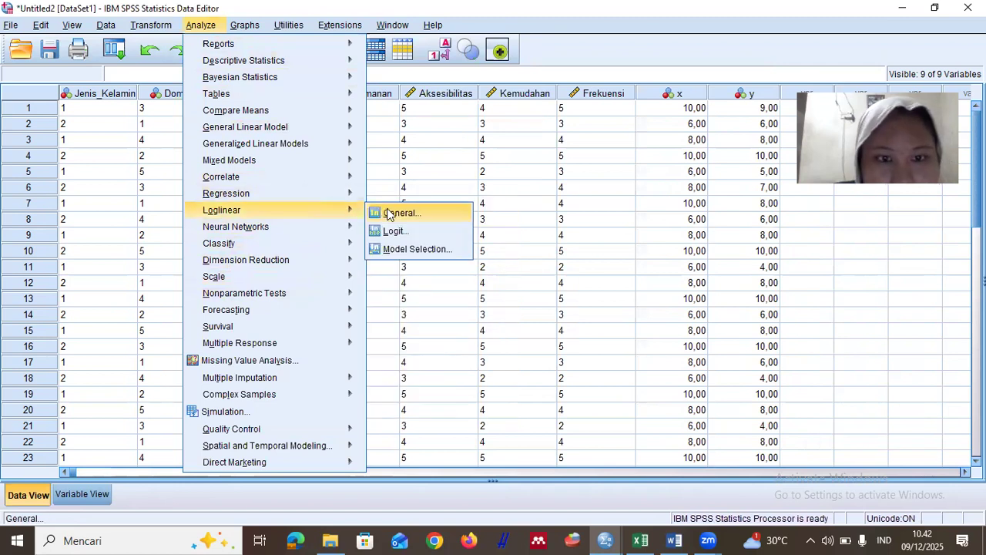
pyautogui.moveTo(357, 193)
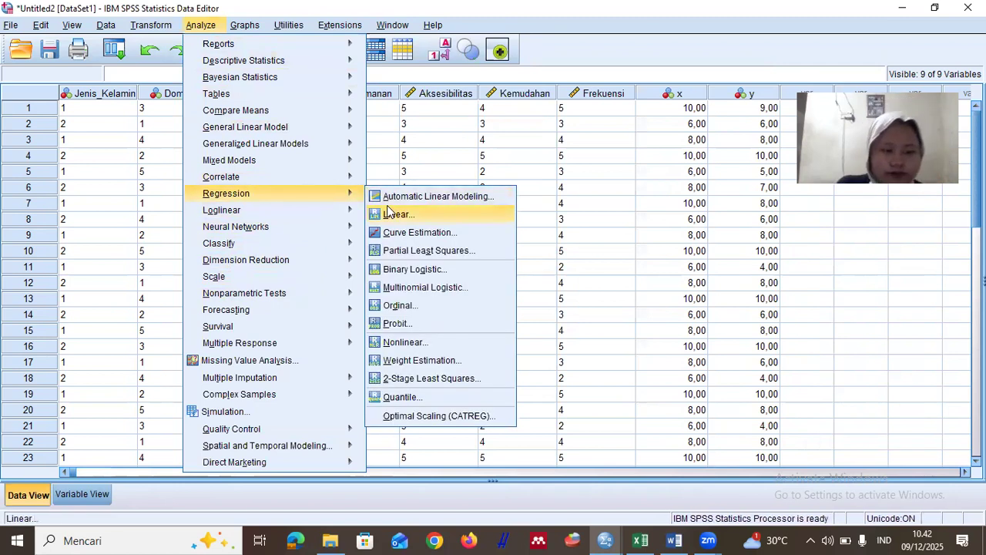
pyautogui.click(397, 216)
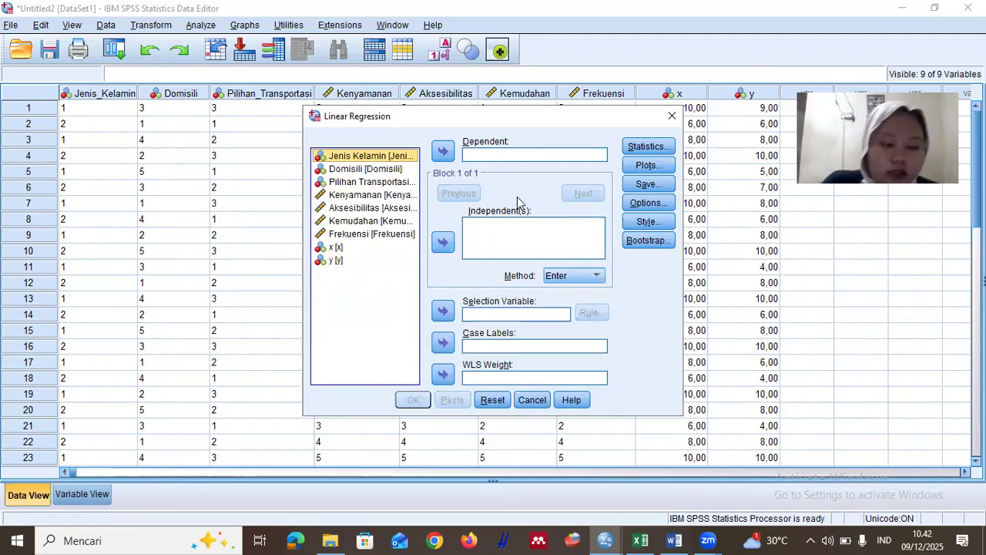
pyautogui.click(334, 247)
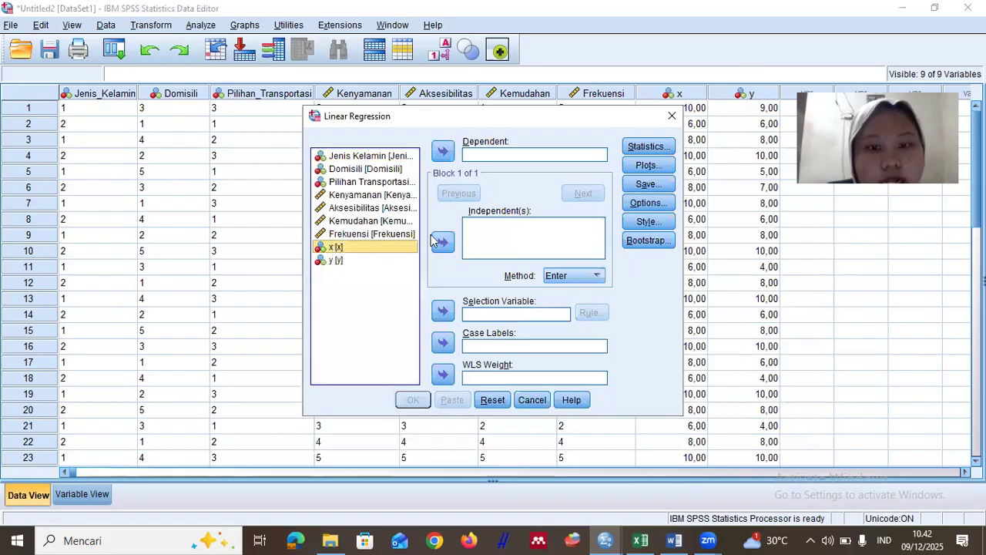
pyautogui.click(444, 243)
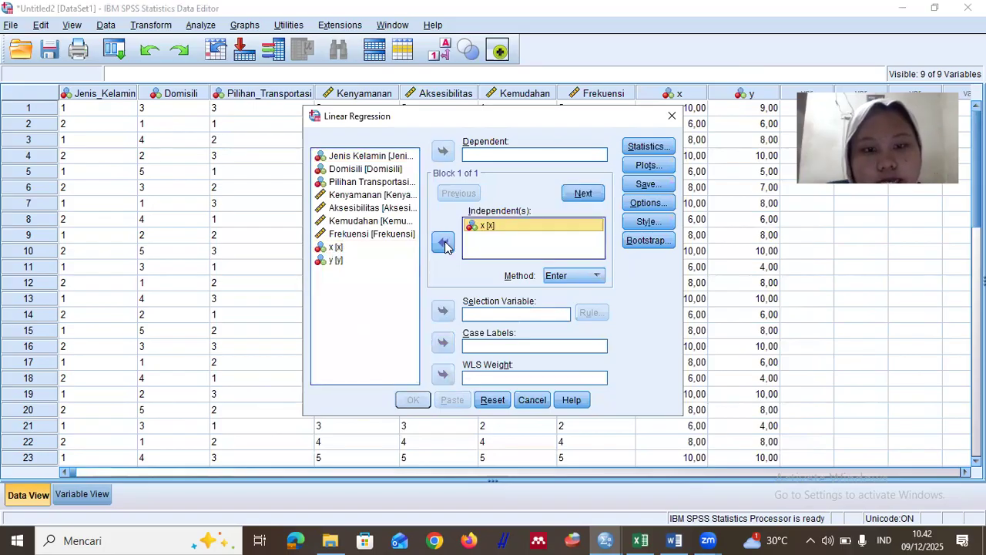
pyautogui.click(335, 262)
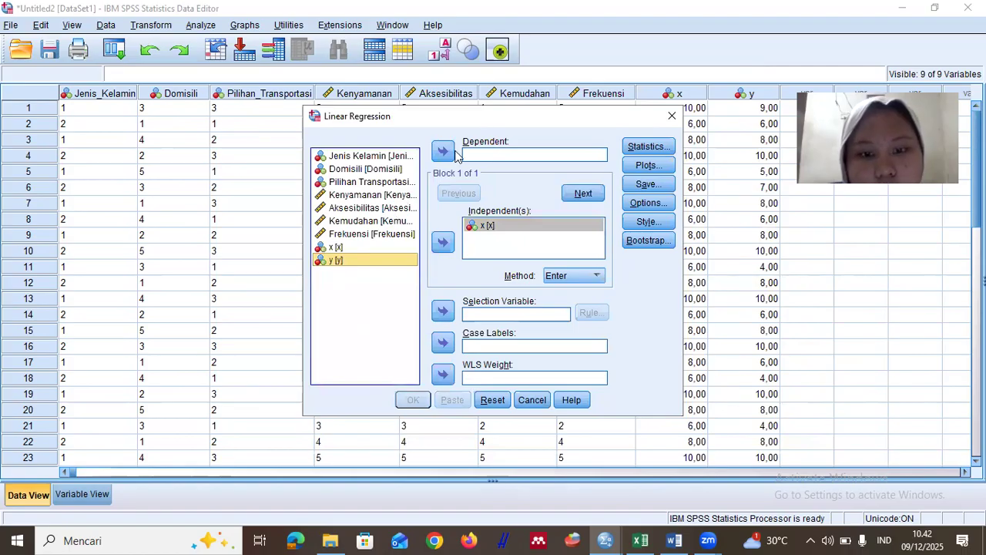
pyautogui.click(443, 153)
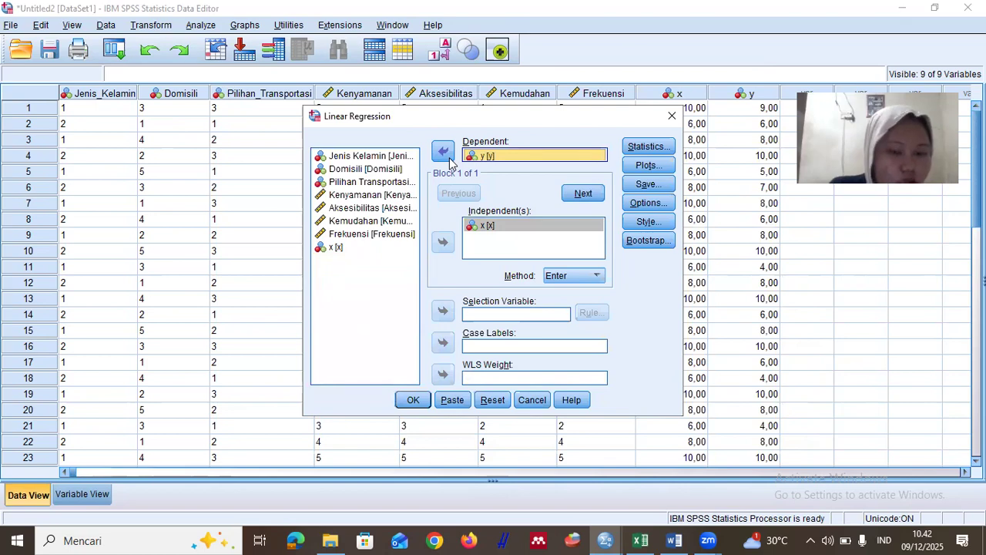
pyautogui.click(414, 400)
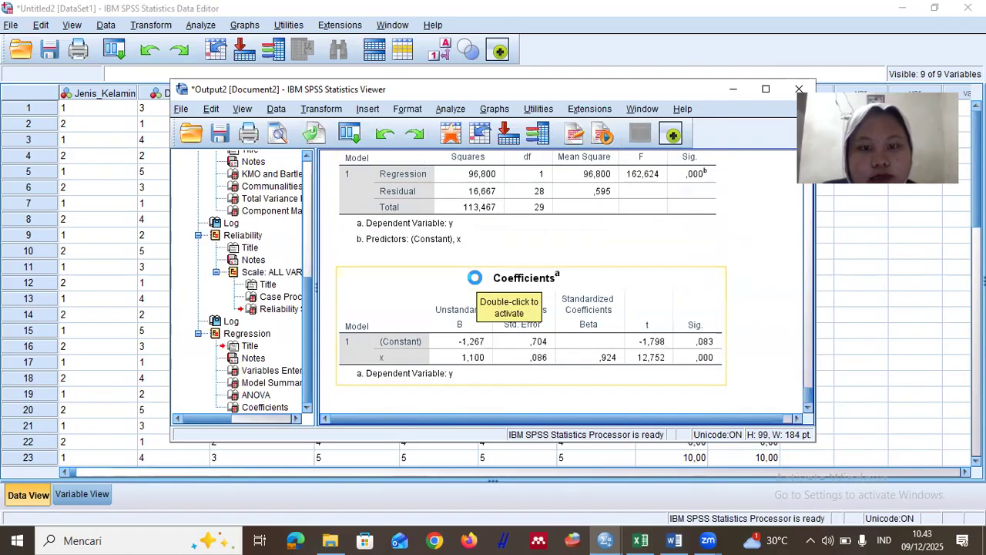
# - Examine the regression output, from the command log through the Variables Entered/Removed, Model Summary, ANOVA and Coefficients tables
pyautogui.scroll(5, 474, 278)
pyautogui.click(473, 278)
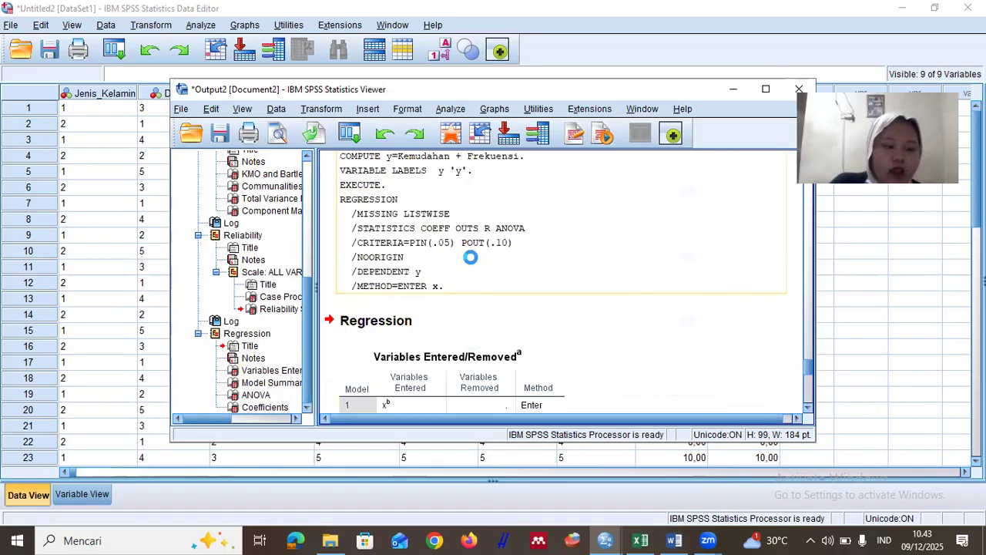
pyautogui.scroll(2, 471, 278)
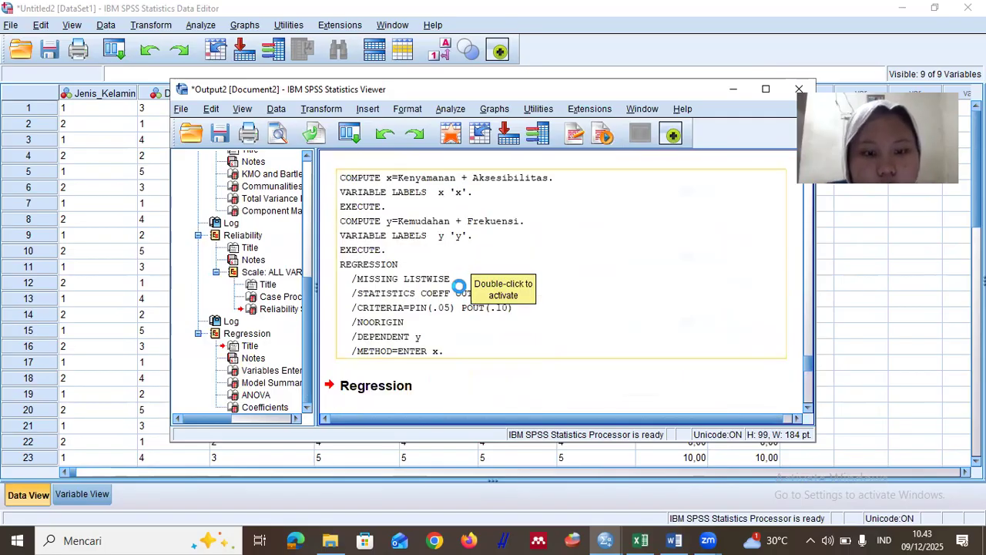
pyautogui.scroll(-6, 455, 288)
pyautogui.click(458, 285)
pyautogui.scroll(-2, 457, 285)
pyautogui.click(455, 284)
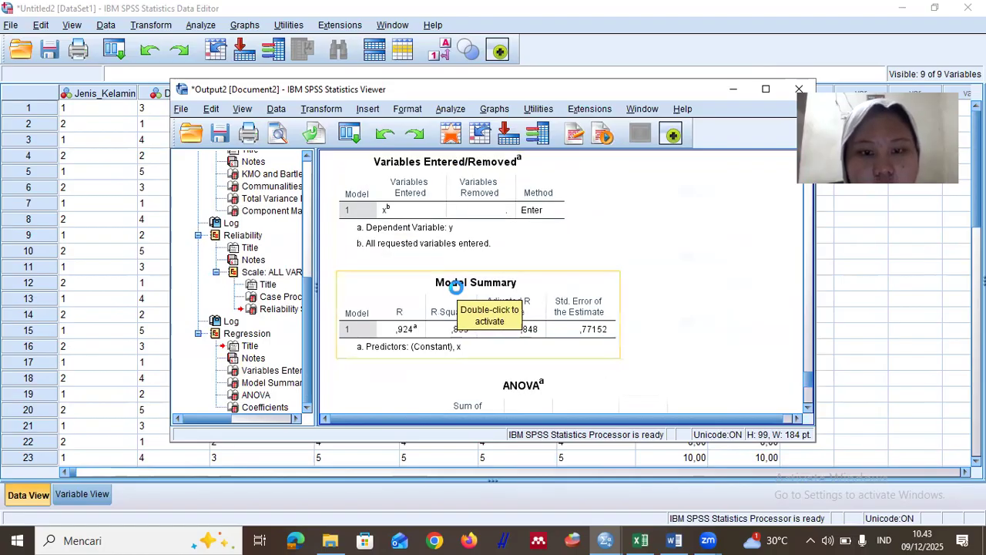
pyautogui.scroll(-4, 447, 300)
pyautogui.click(438, 310)
pyautogui.scroll(-2, 438, 301)
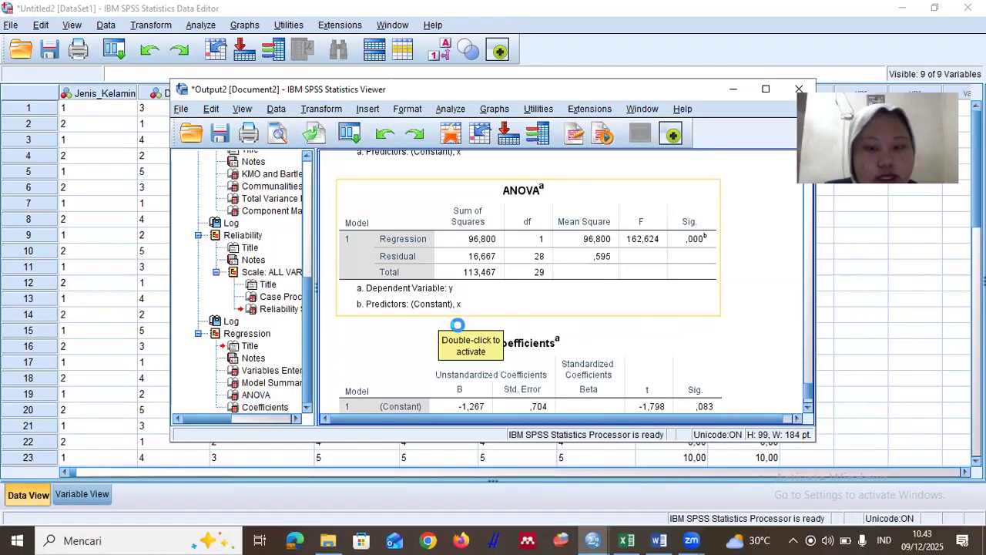
pyautogui.click(457, 323)
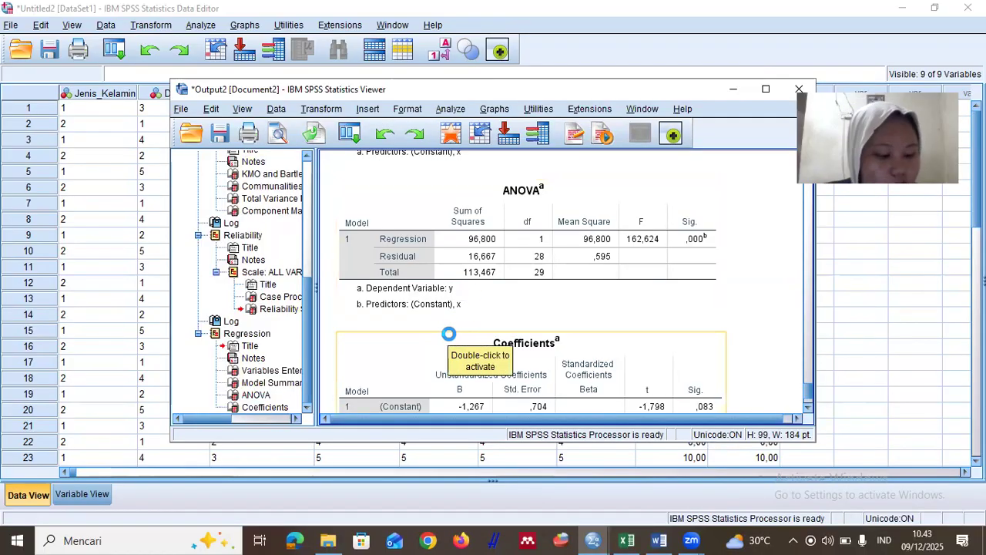
pyautogui.click(449, 331)
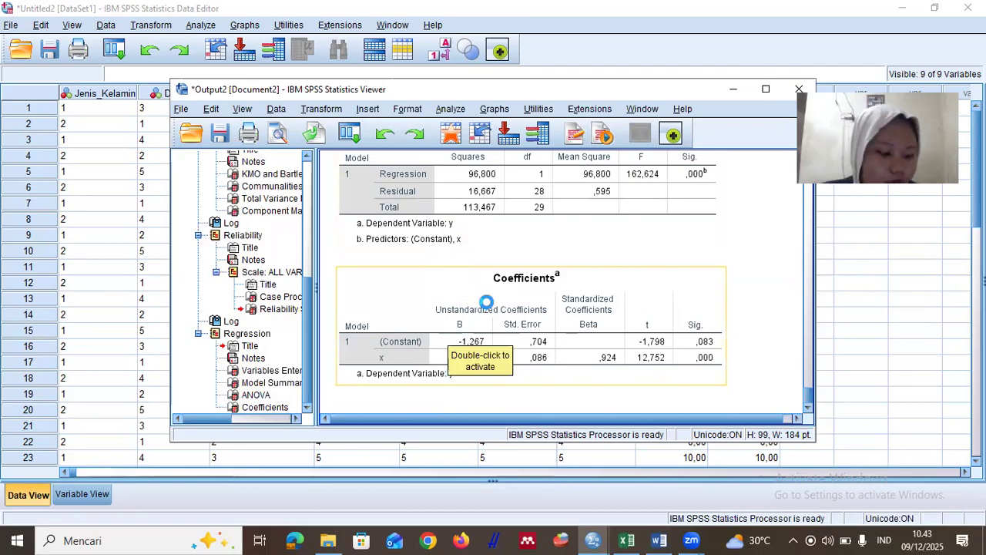
pyautogui.click(514, 264)
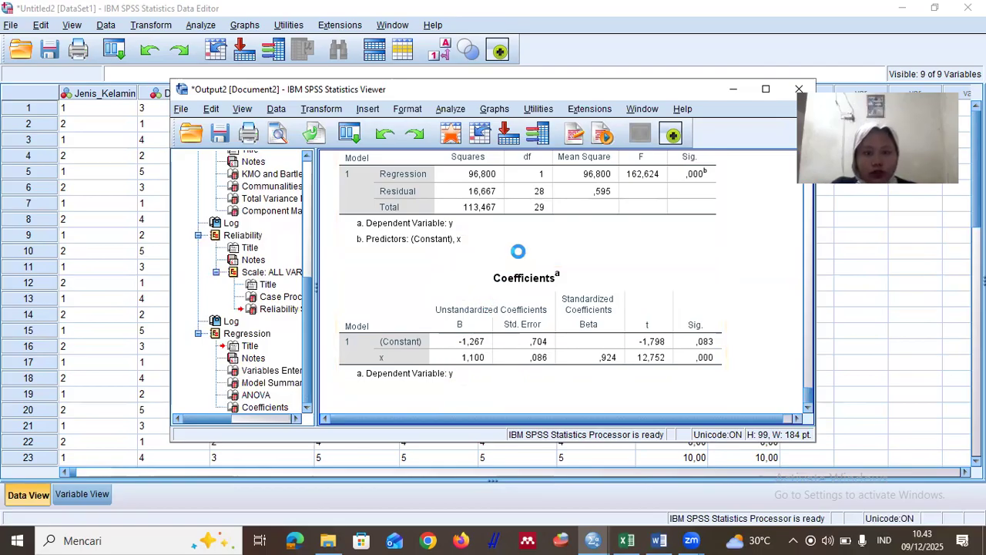
# - Copy the Model Summary table from the regression output and paste it below the Reliability Statistics table in the Word document
pyautogui.scroll(5, 515, 258)
pyautogui.click(519, 250)
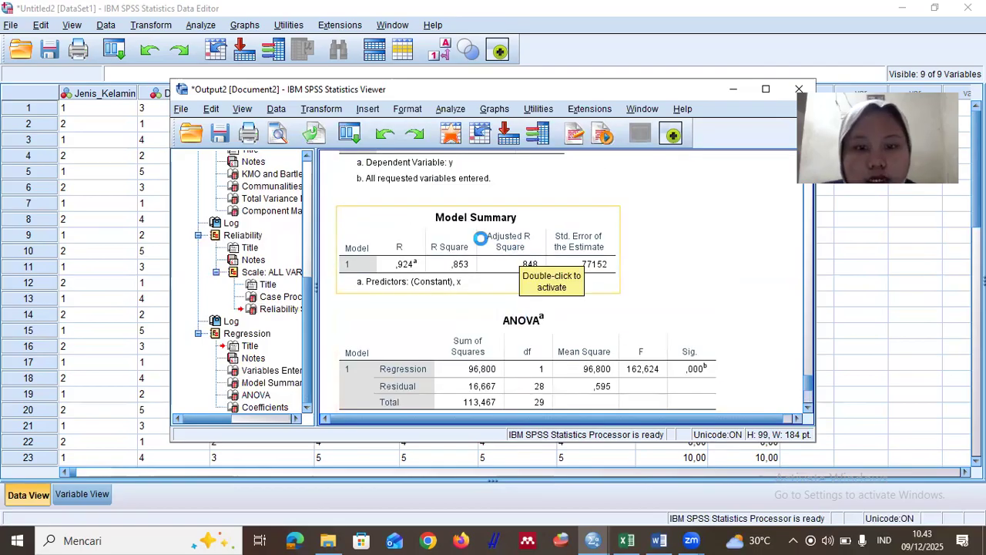
pyautogui.rightClick(480, 238)
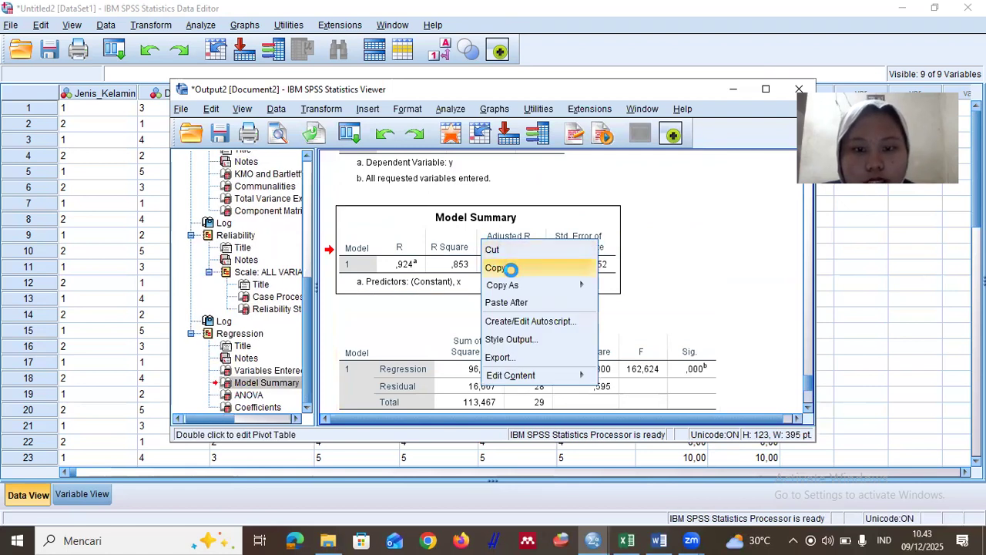
pyautogui.click(510, 266)
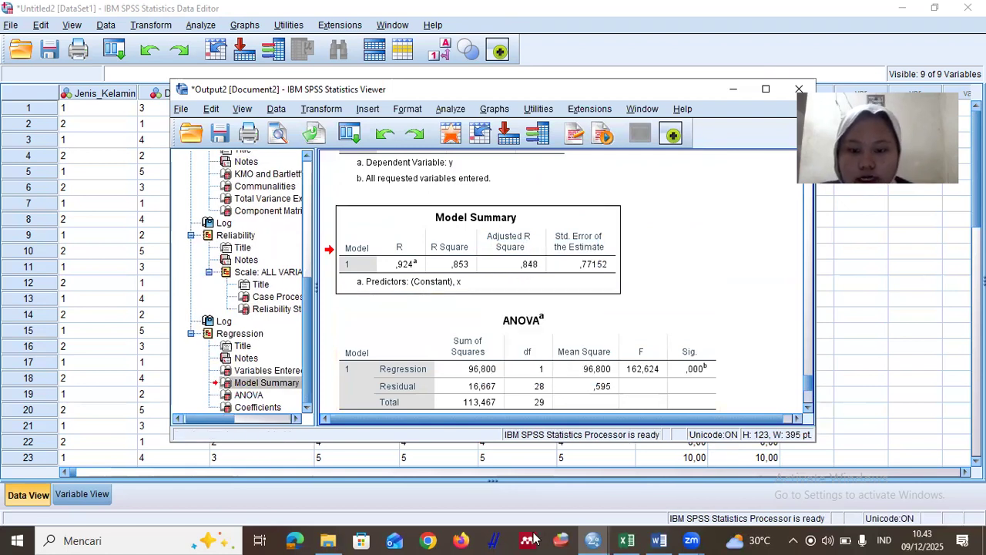
pyautogui.click(658, 540)
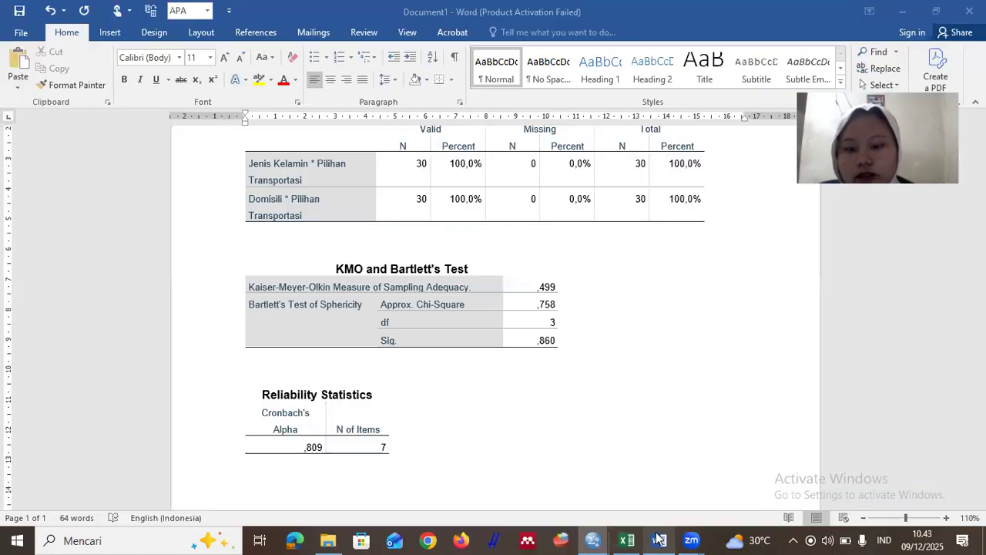
pyautogui.scroll(-2, 280, 433)
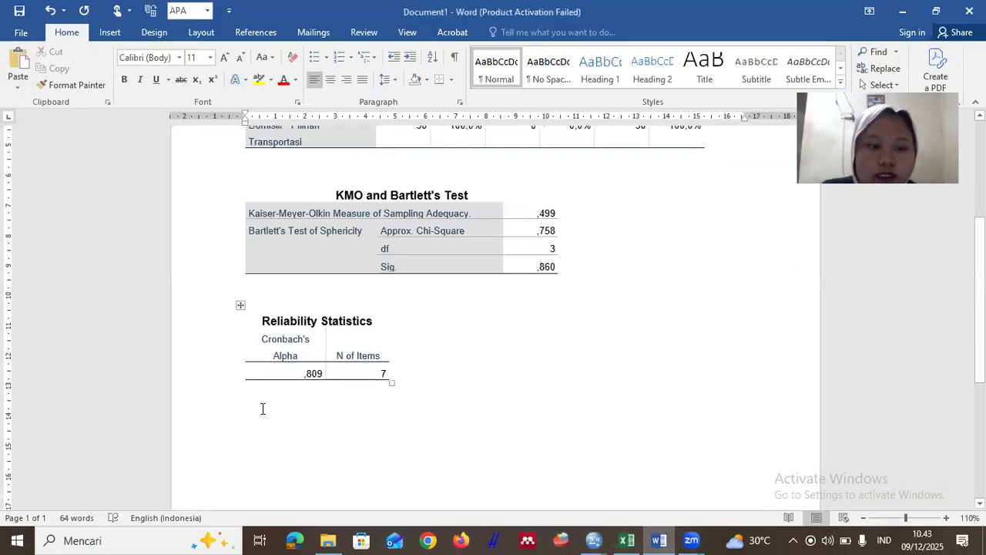
pyautogui.hotkey('ctrl', 'v')
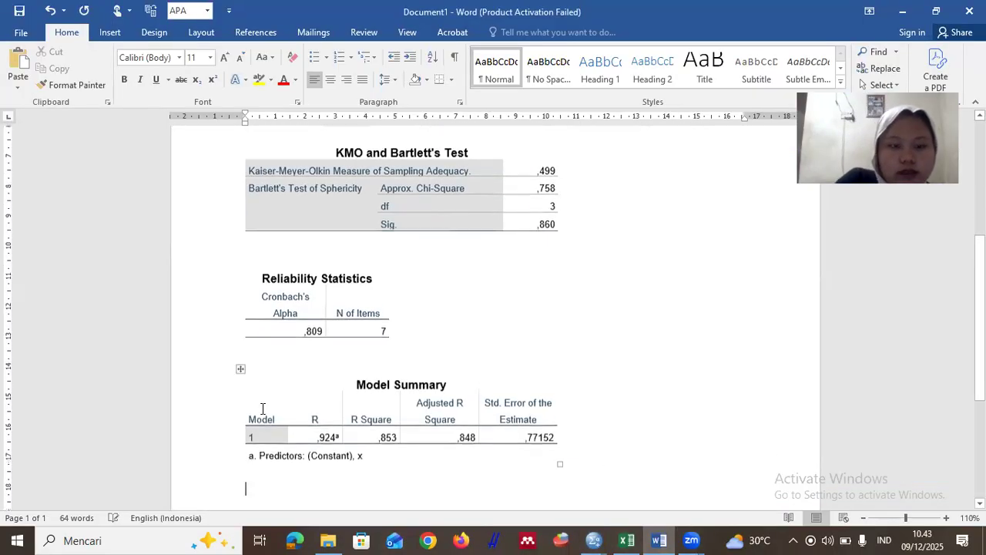
pyautogui.scroll(-4, 336, 449)
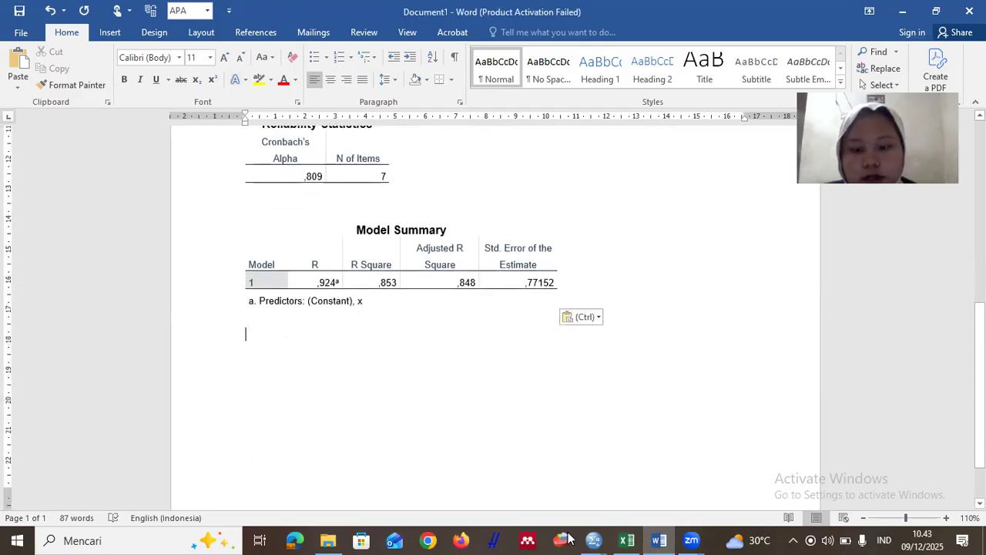
# - Return to the SPSS output, copy the regression's ANOVA table, and paste it below the Model Summary table in Word
pyautogui.moveTo(595, 539)
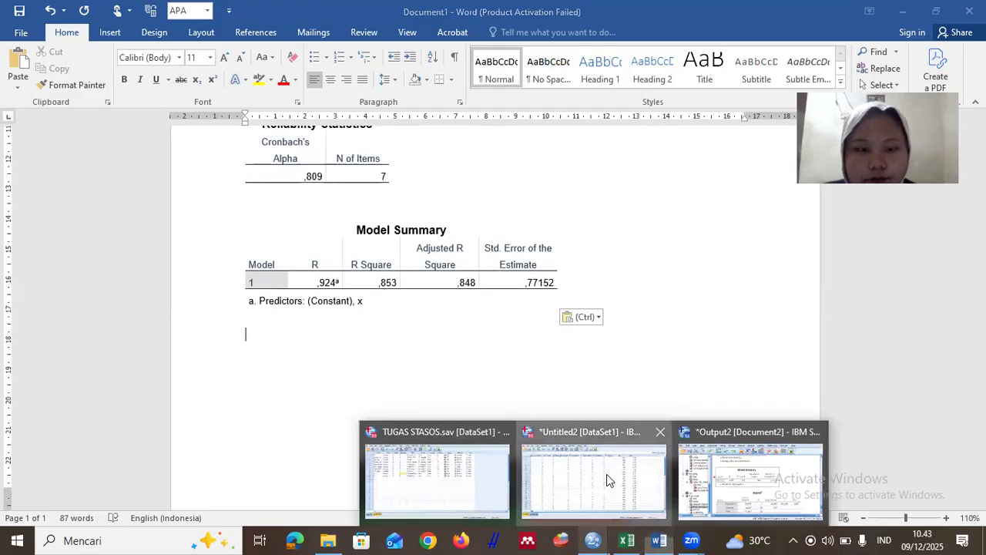
pyautogui.click(606, 474)
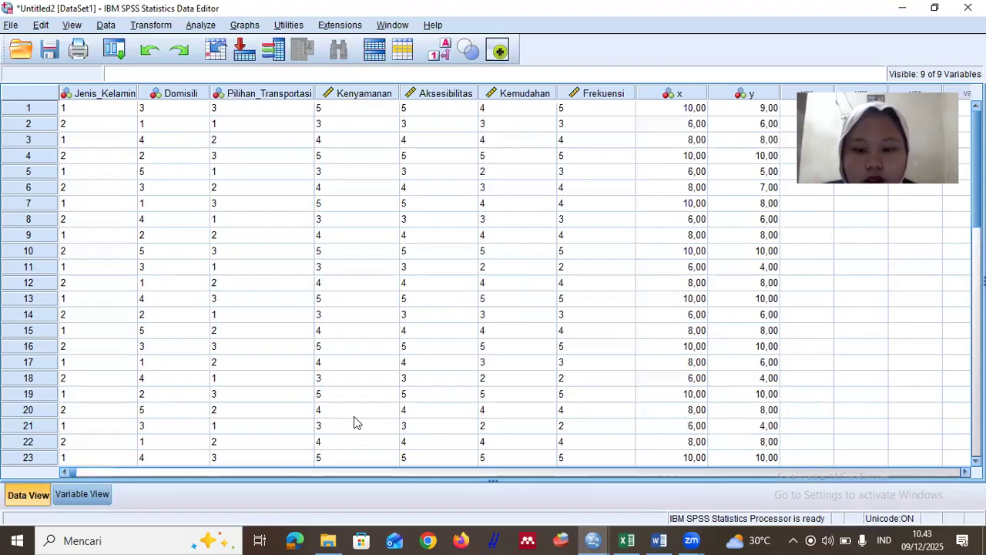
pyautogui.moveTo(593, 540)
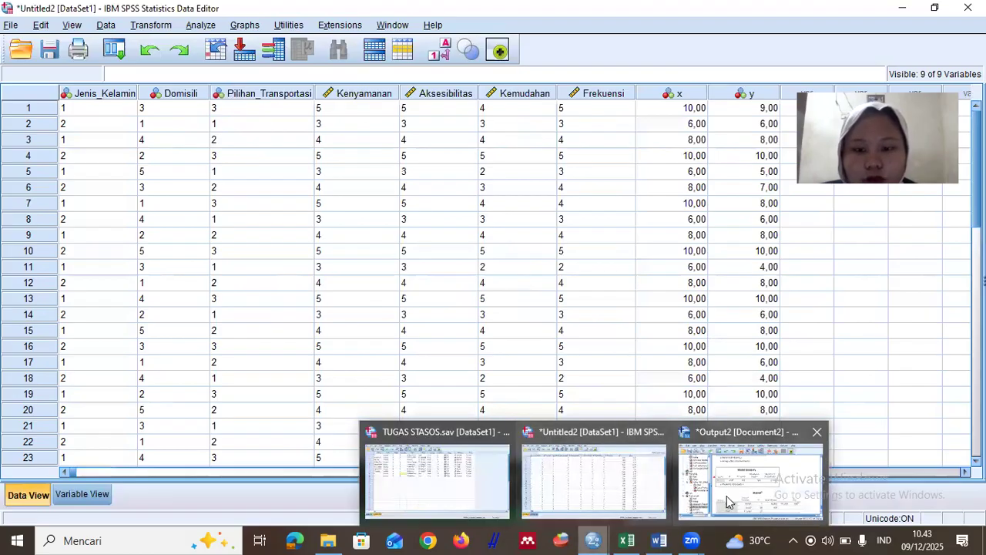
pyautogui.click(726, 496)
pyautogui.rightClick(497, 210)
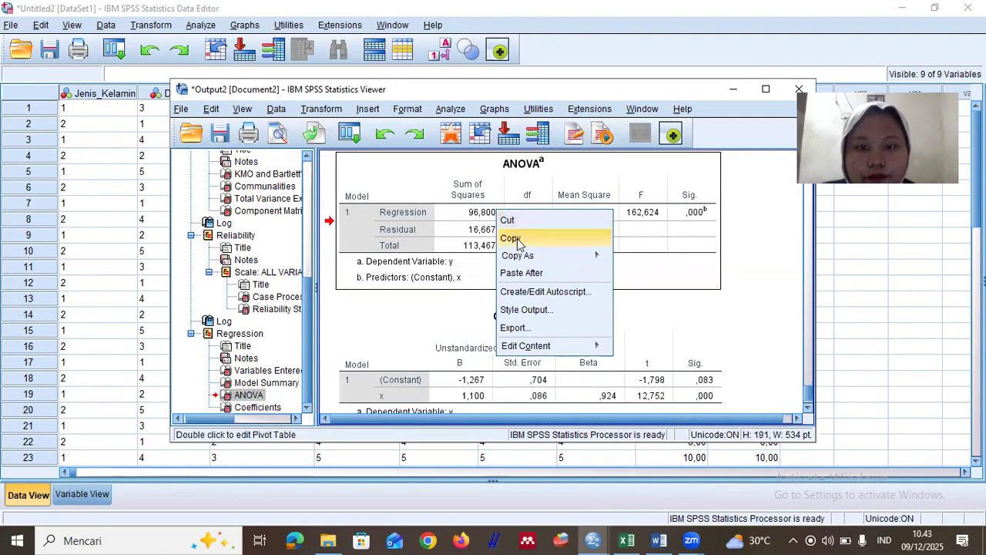
pyautogui.click(510, 238)
pyautogui.click(658, 539)
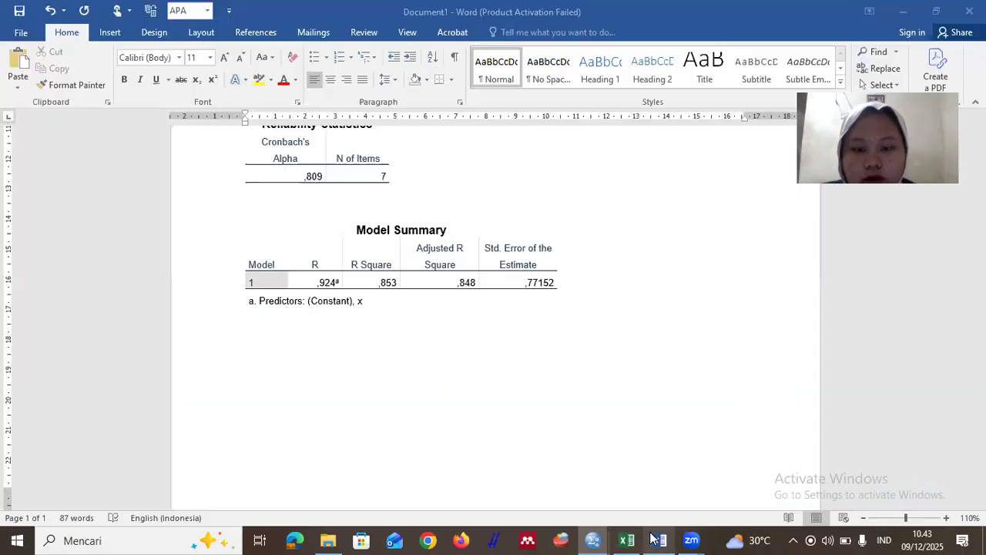
pyautogui.hotkey('ctrl', 'v')
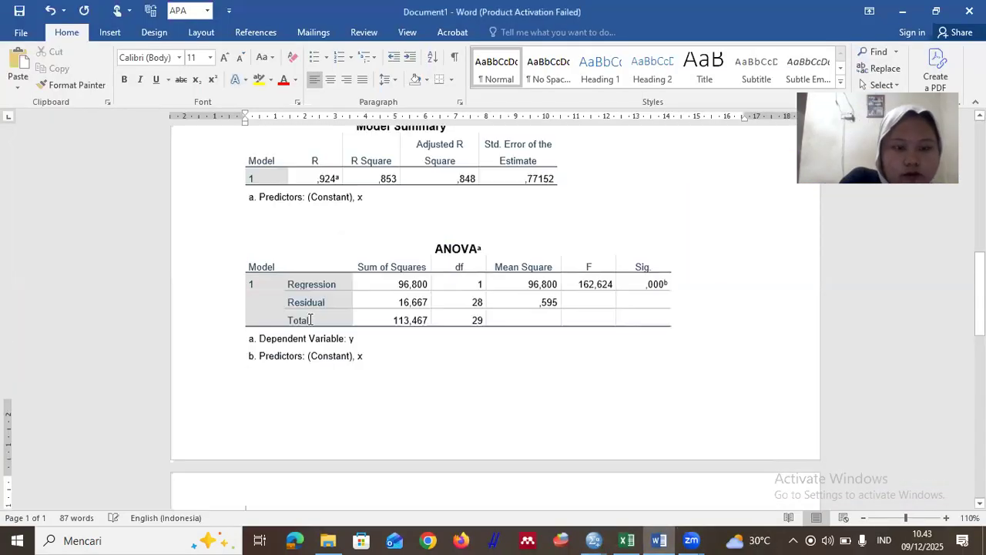
pyautogui.scroll(-3, 537, 431)
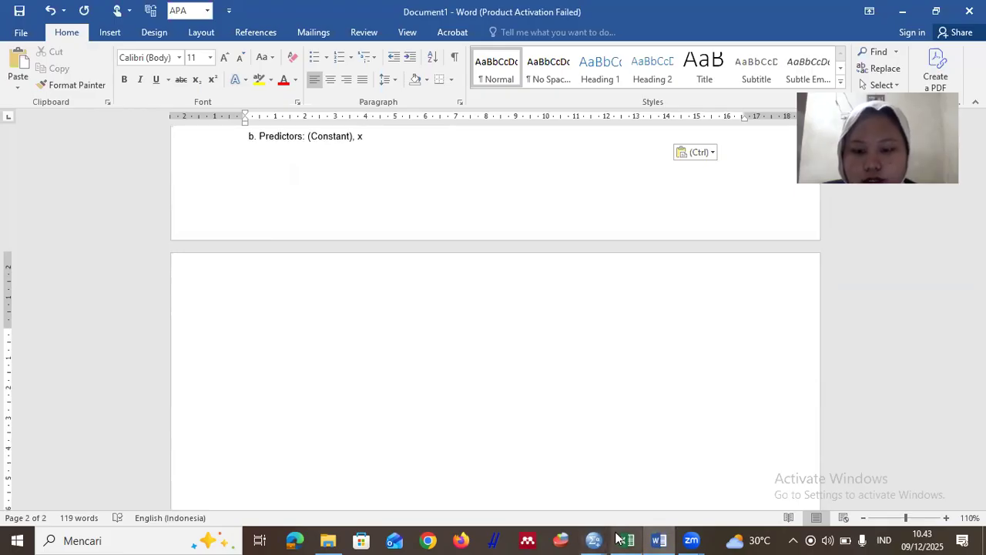
# - Return to the SPSS output, copy the regression's Coefficients table, and paste it below the ANOVA table in the Word document
pyautogui.moveTo(602, 539)
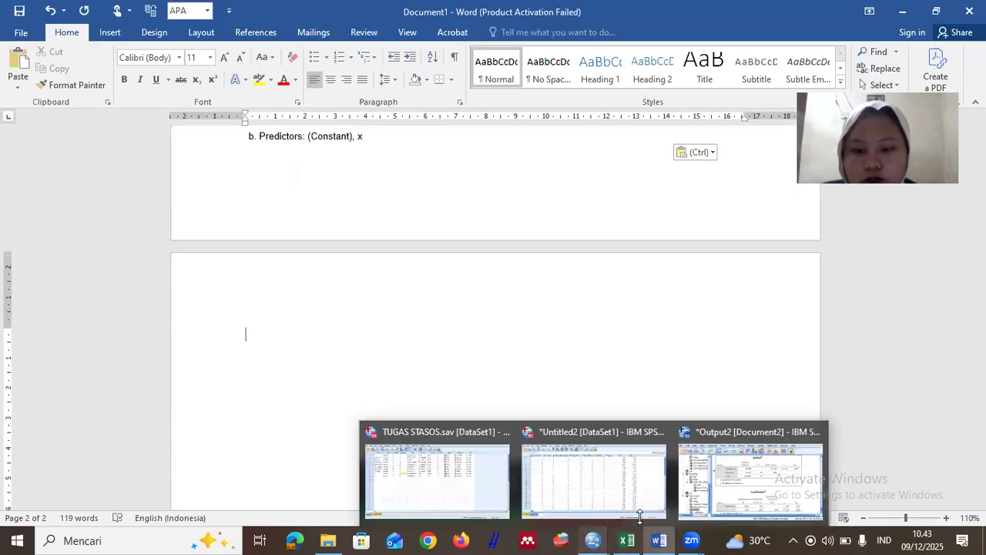
pyautogui.click(735, 500)
pyautogui.click(520, 396)
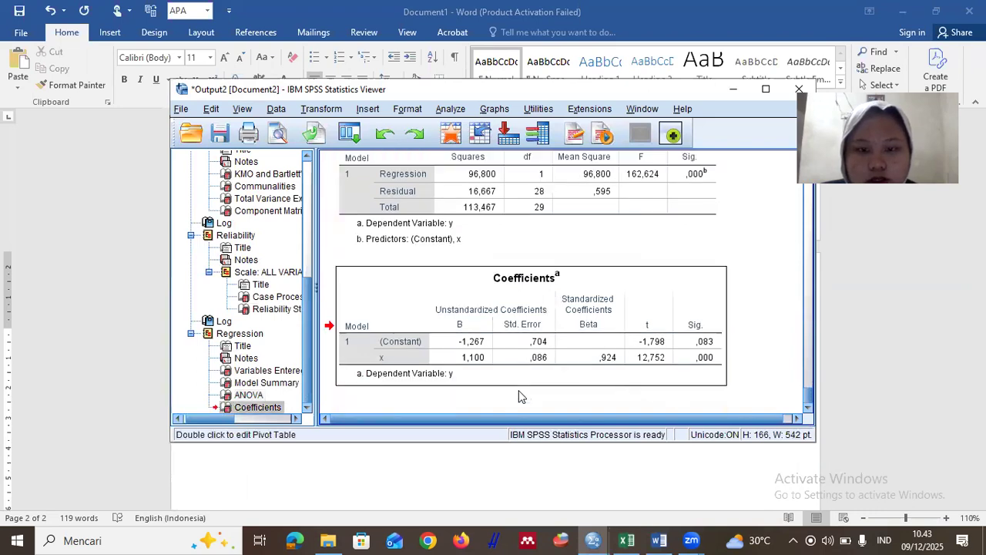
pyautogui.rightClick(519, 390)
pyautogui.click(561, 420)
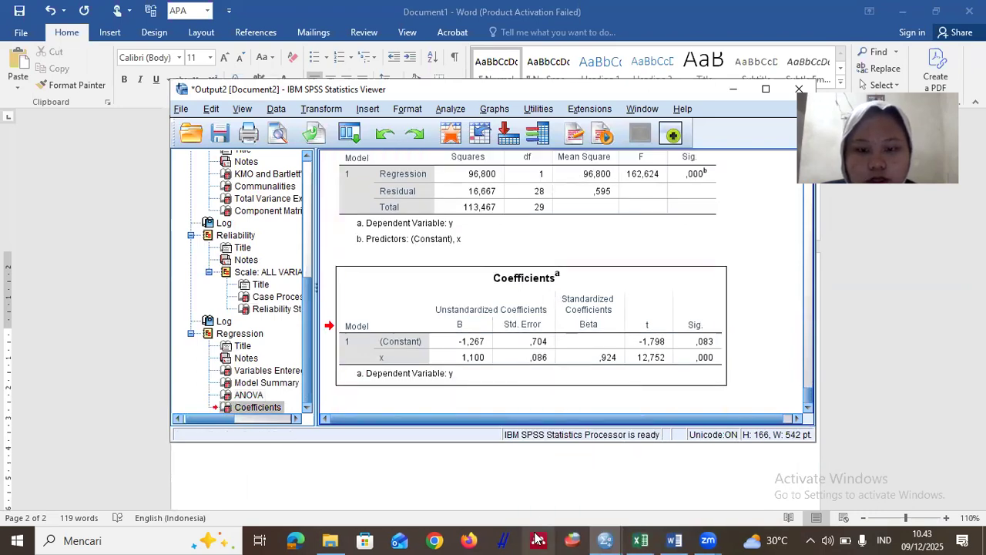
pyautogui.click(674, 540)
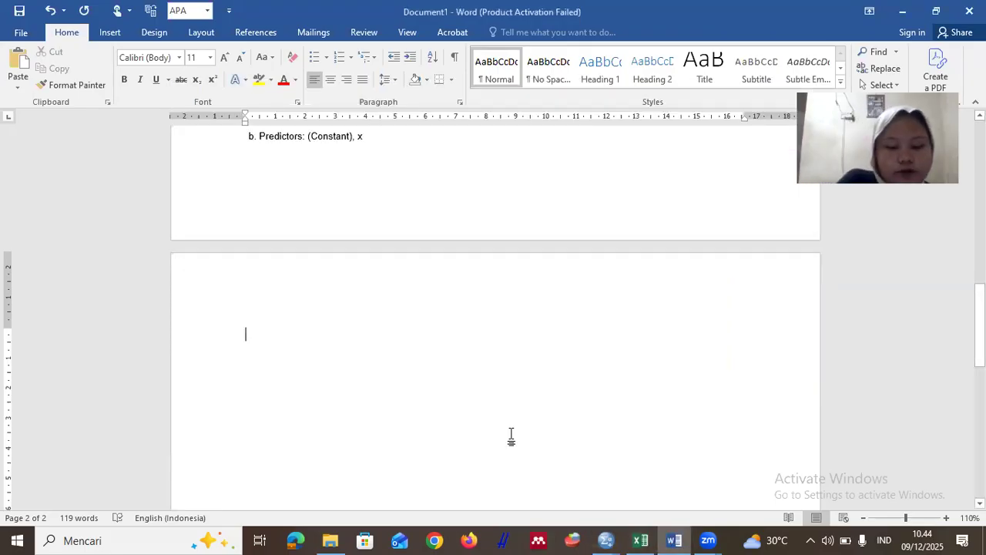
pyautogui.hotkey('ctrl', 'v')
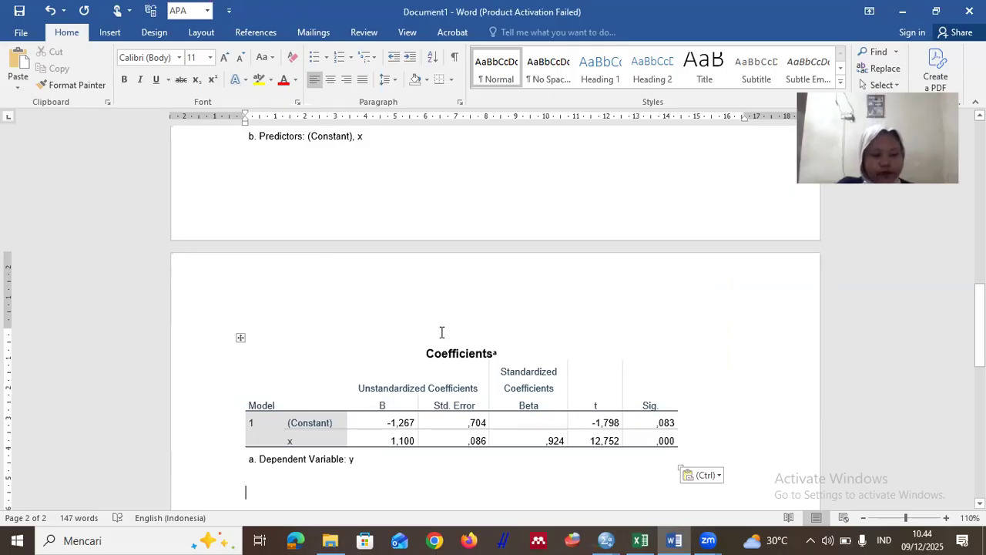
# - Review the pasted regression, reliability and KMO tables in the Word document and switch back to the Untitled2 dataset in SPSS
pyautogui.scroll(6, 442, 331)
pyautogui.scroll(-4, 441, 324)
pyautogui.scroll(-2, 442, 324)
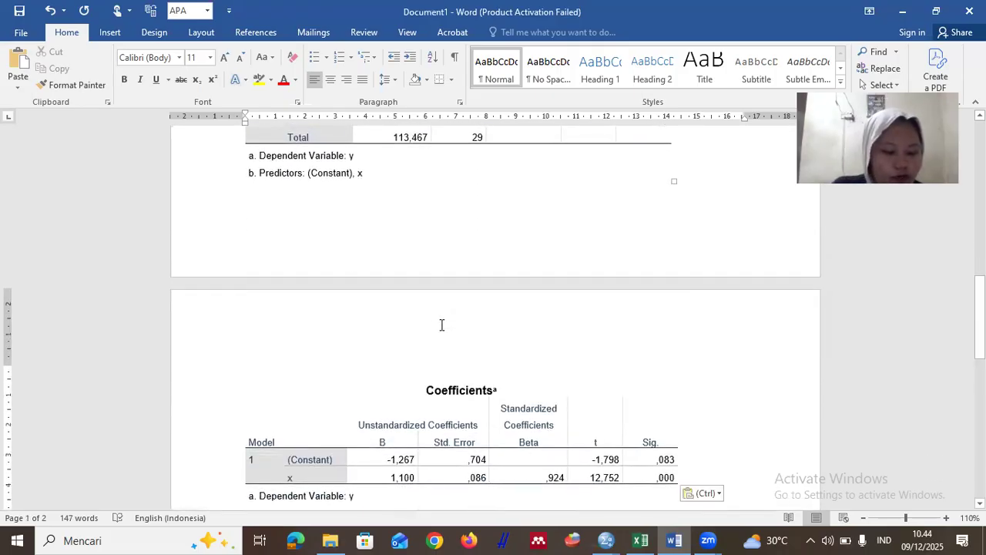
pyautogui.scroll(-1, 441, 325)
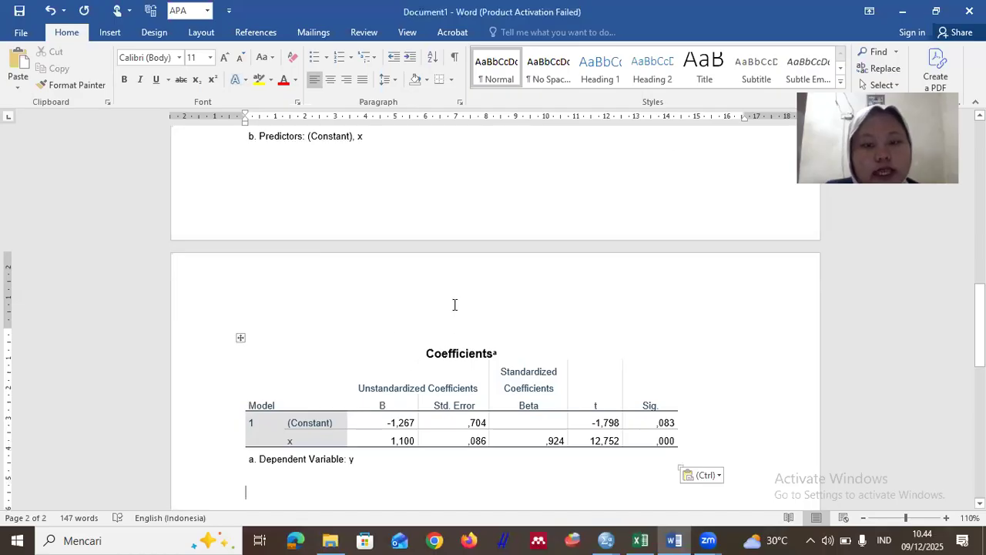
pyautogui.scroll(9, 454, 301)
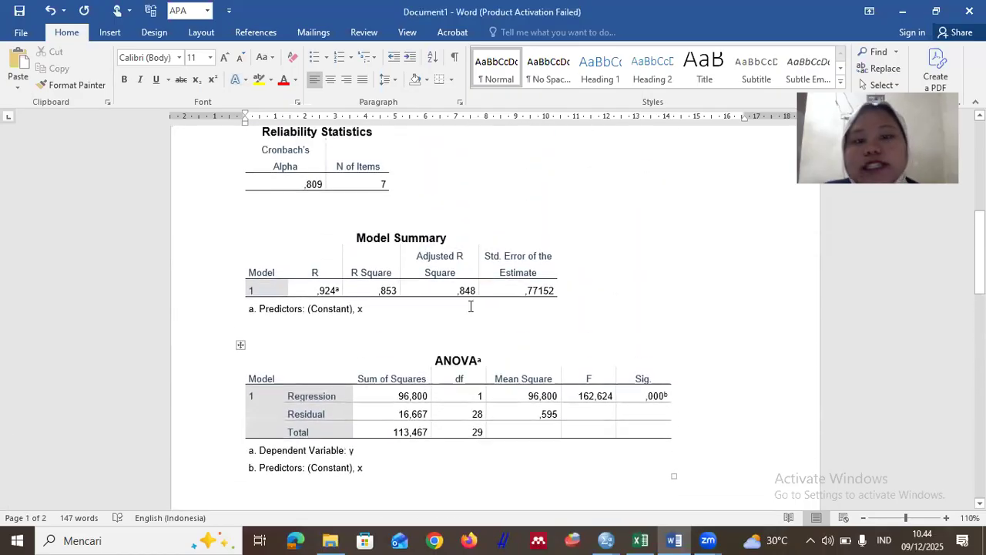
pyautogui.scroll(3, 616, 411)
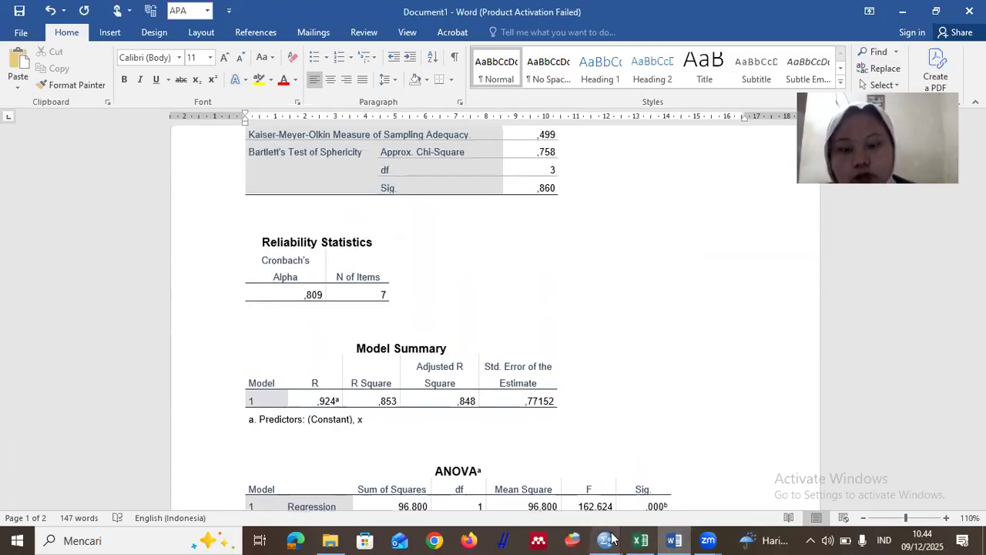
pyautogui.moveTo(608, 538)
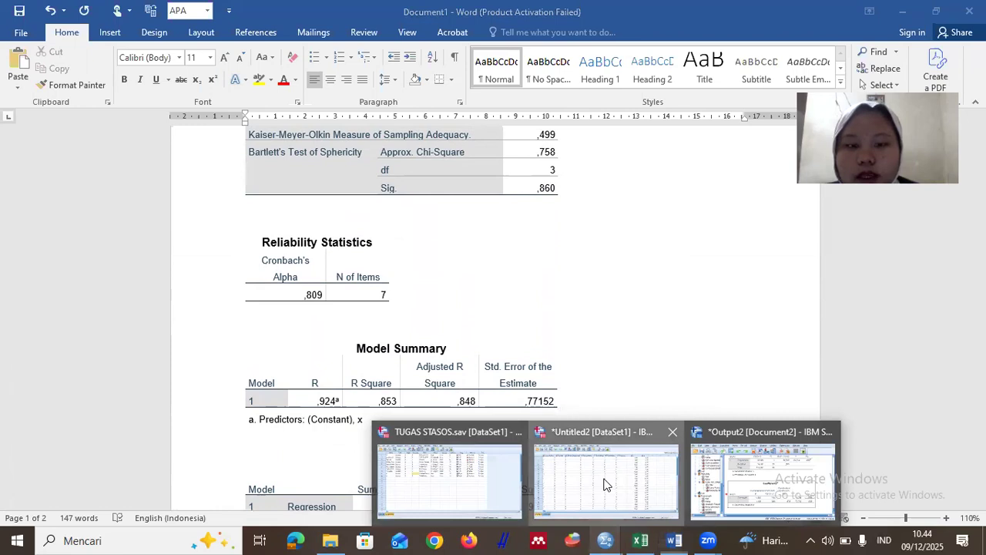
pyautogui.click(606, 484)
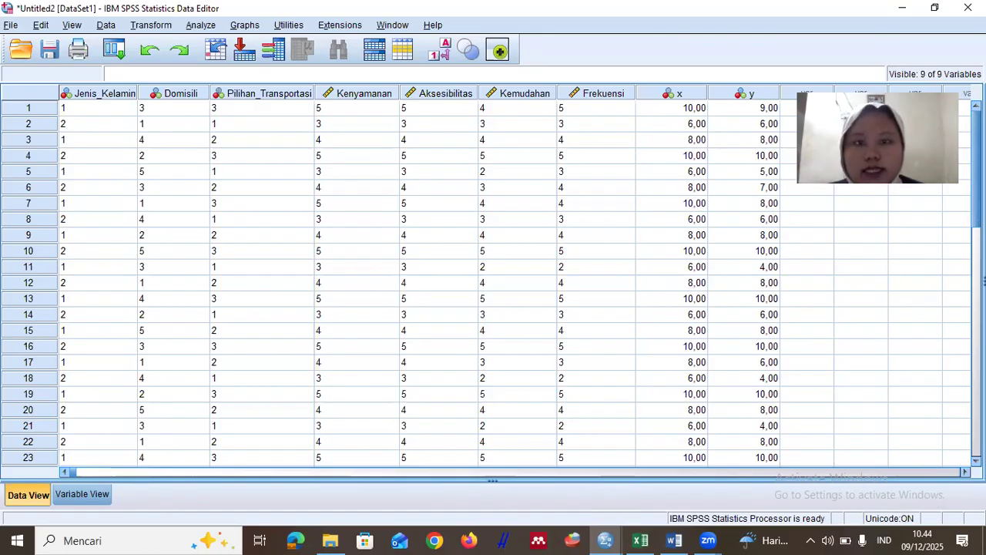
pyautogui.click(723, 528)
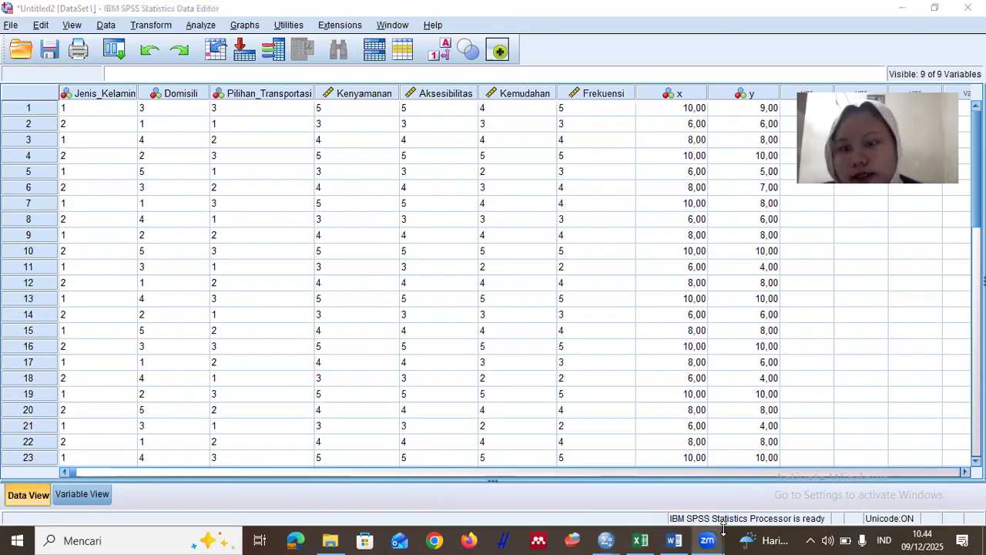